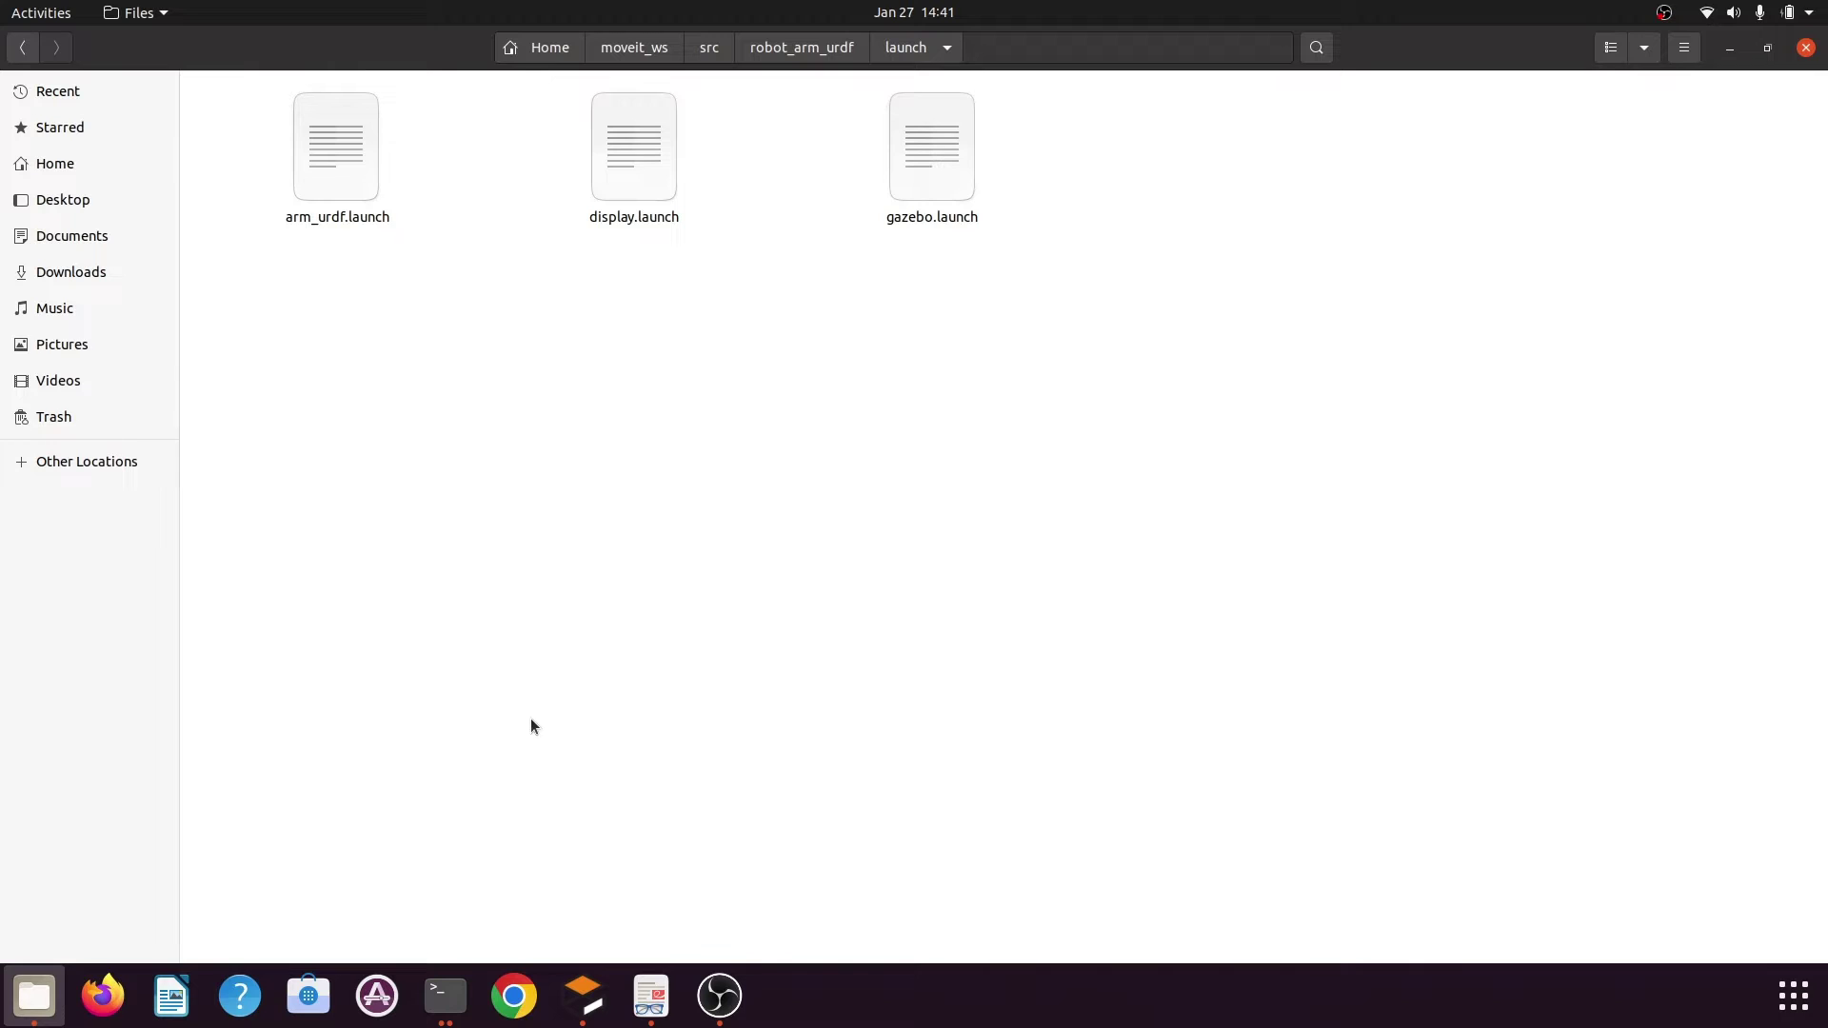
Interrupt the running arm_urdf.launch process that drives the Gazebo simulation of the robot arm
left_click(582, 995)
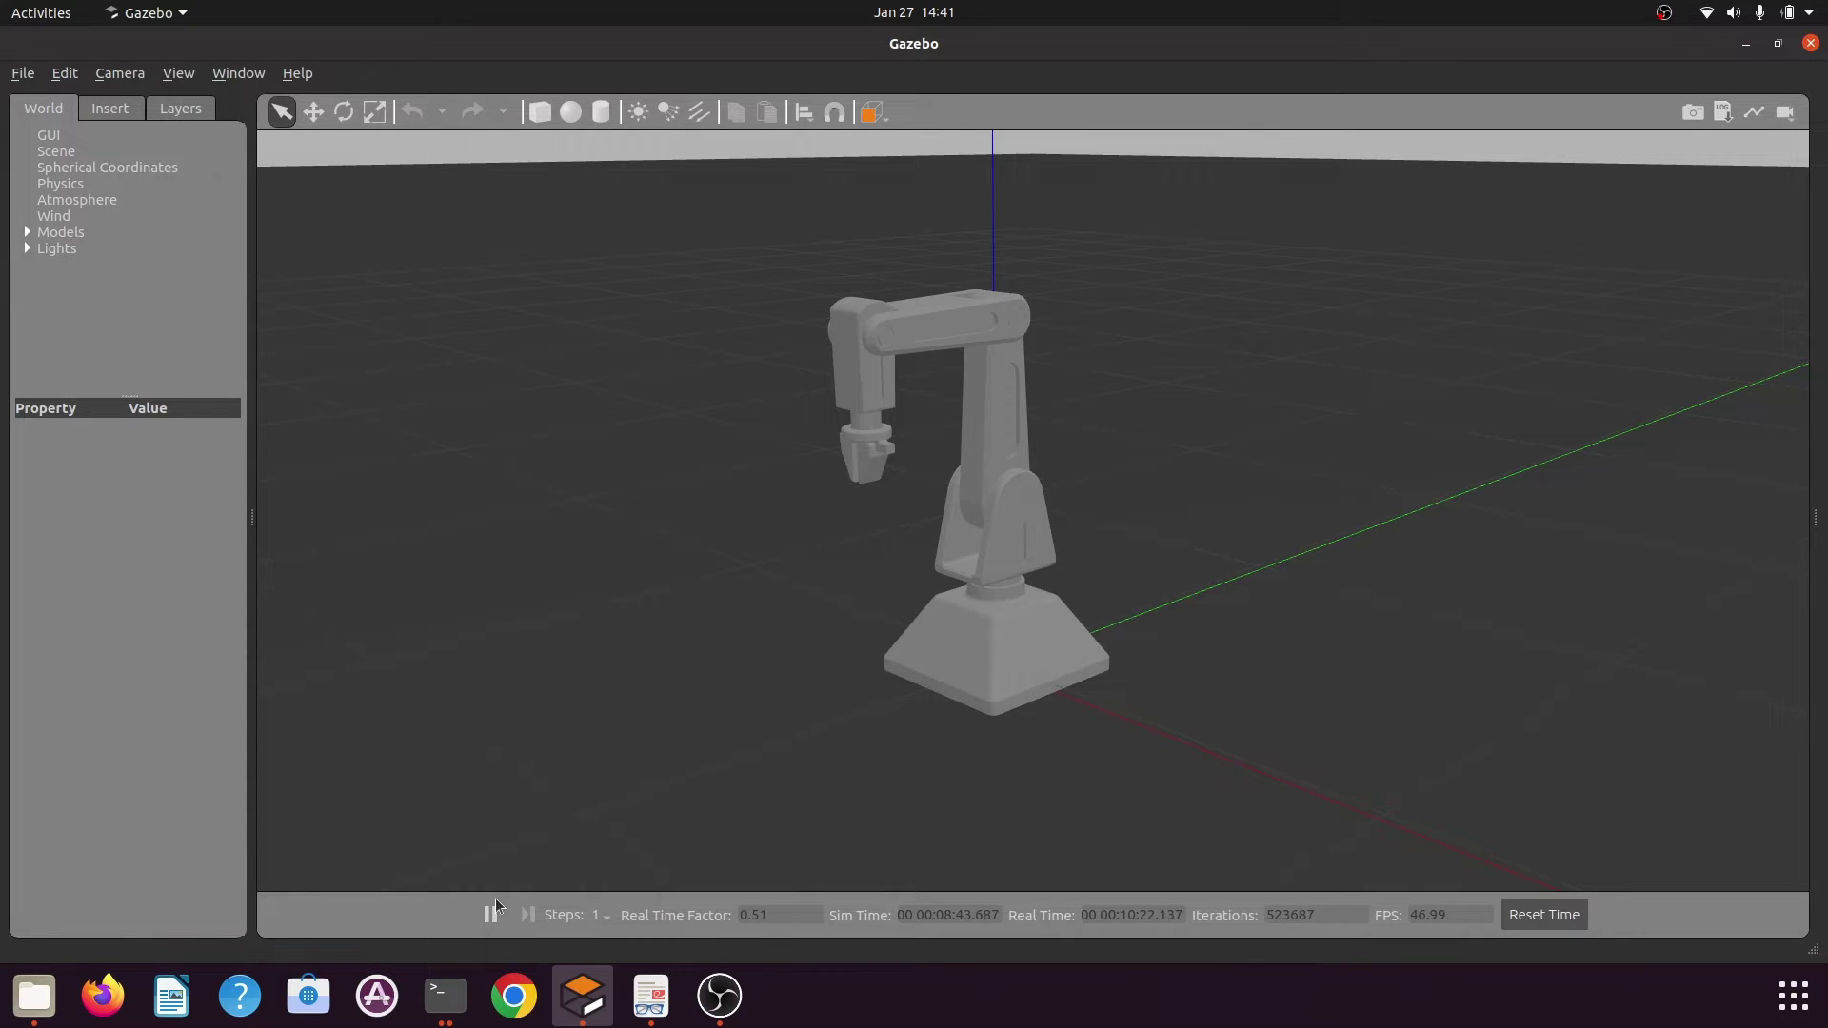
left_click(444, 996)
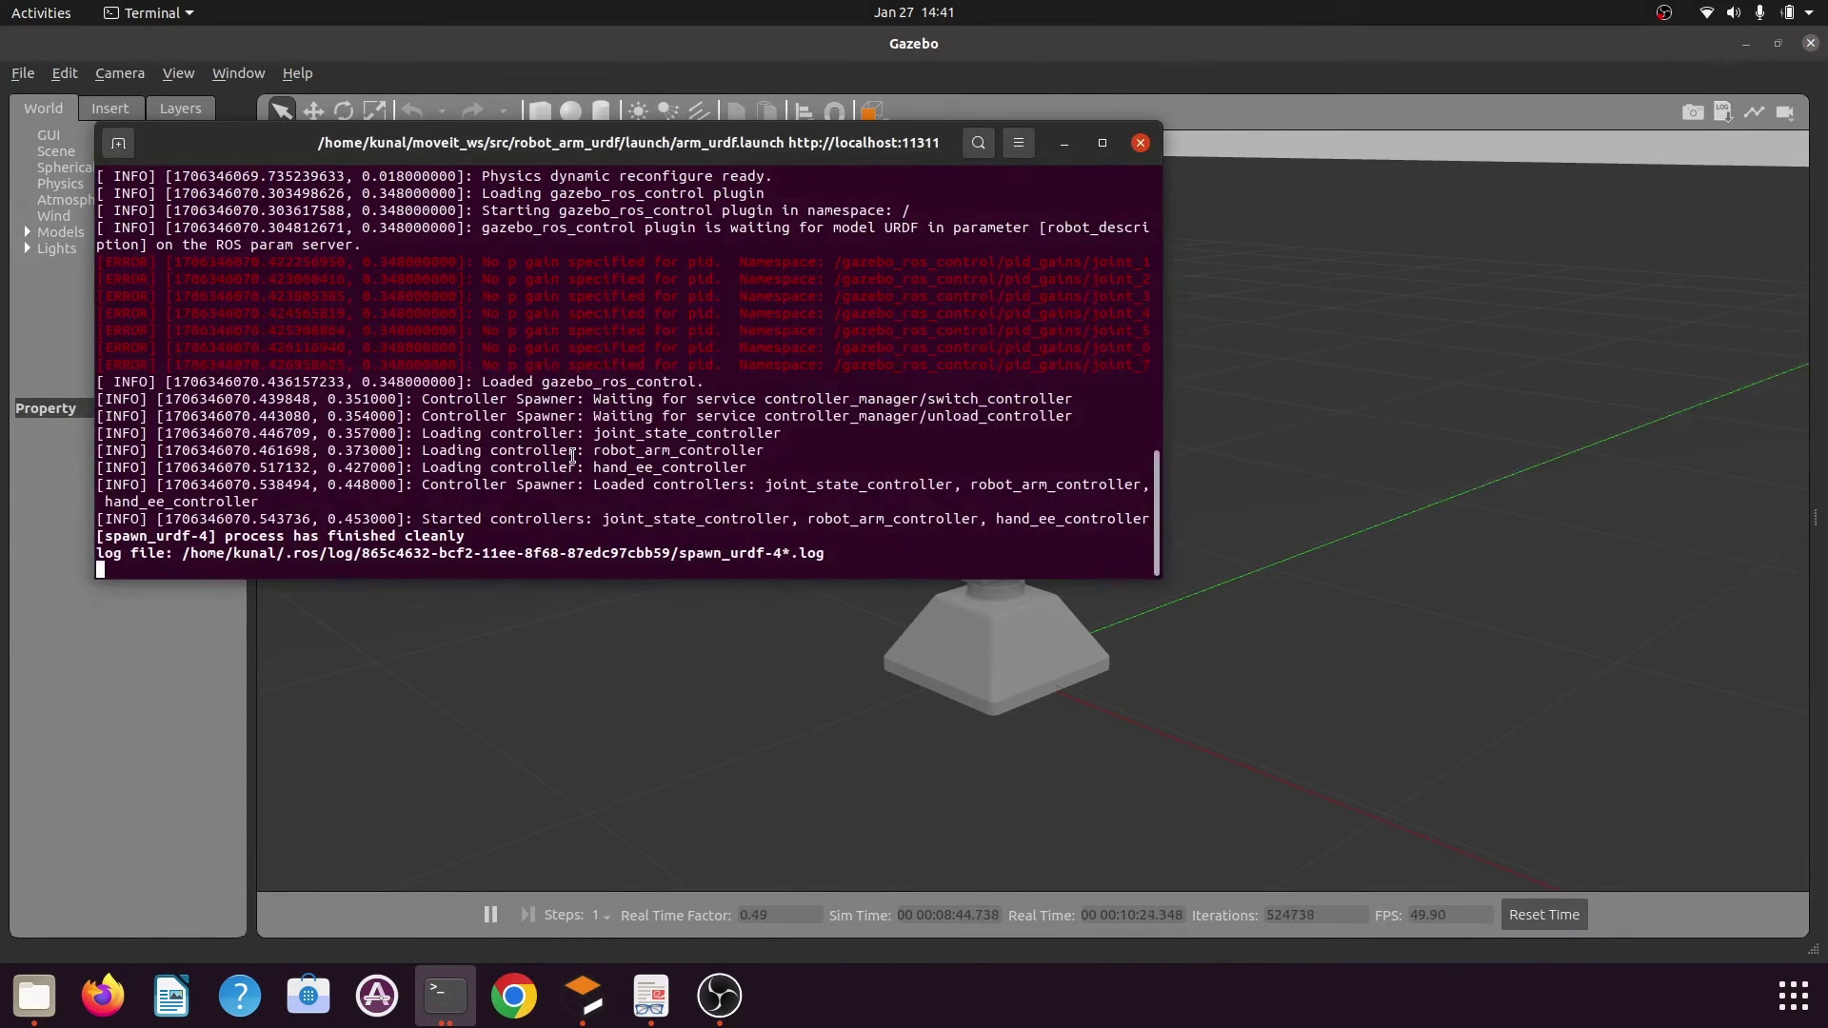
key("ctrl+c")
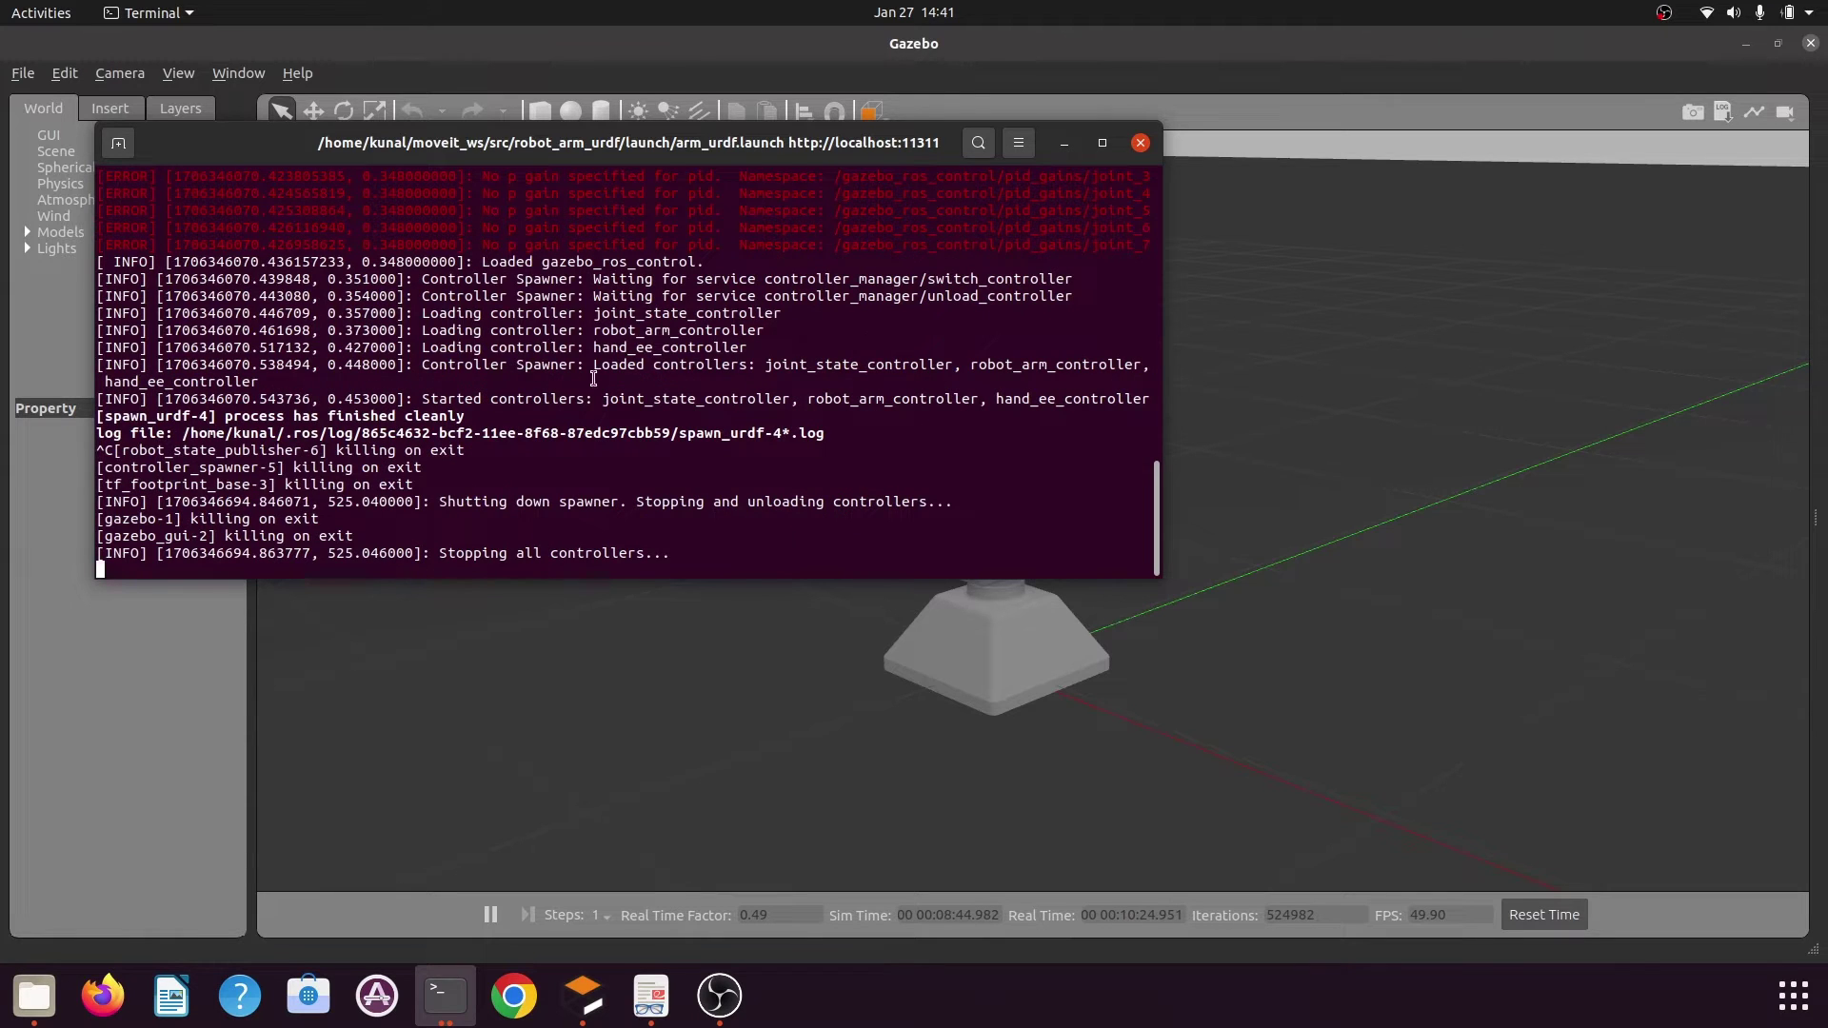
left_click_drag(624, 145, 1183, 215)
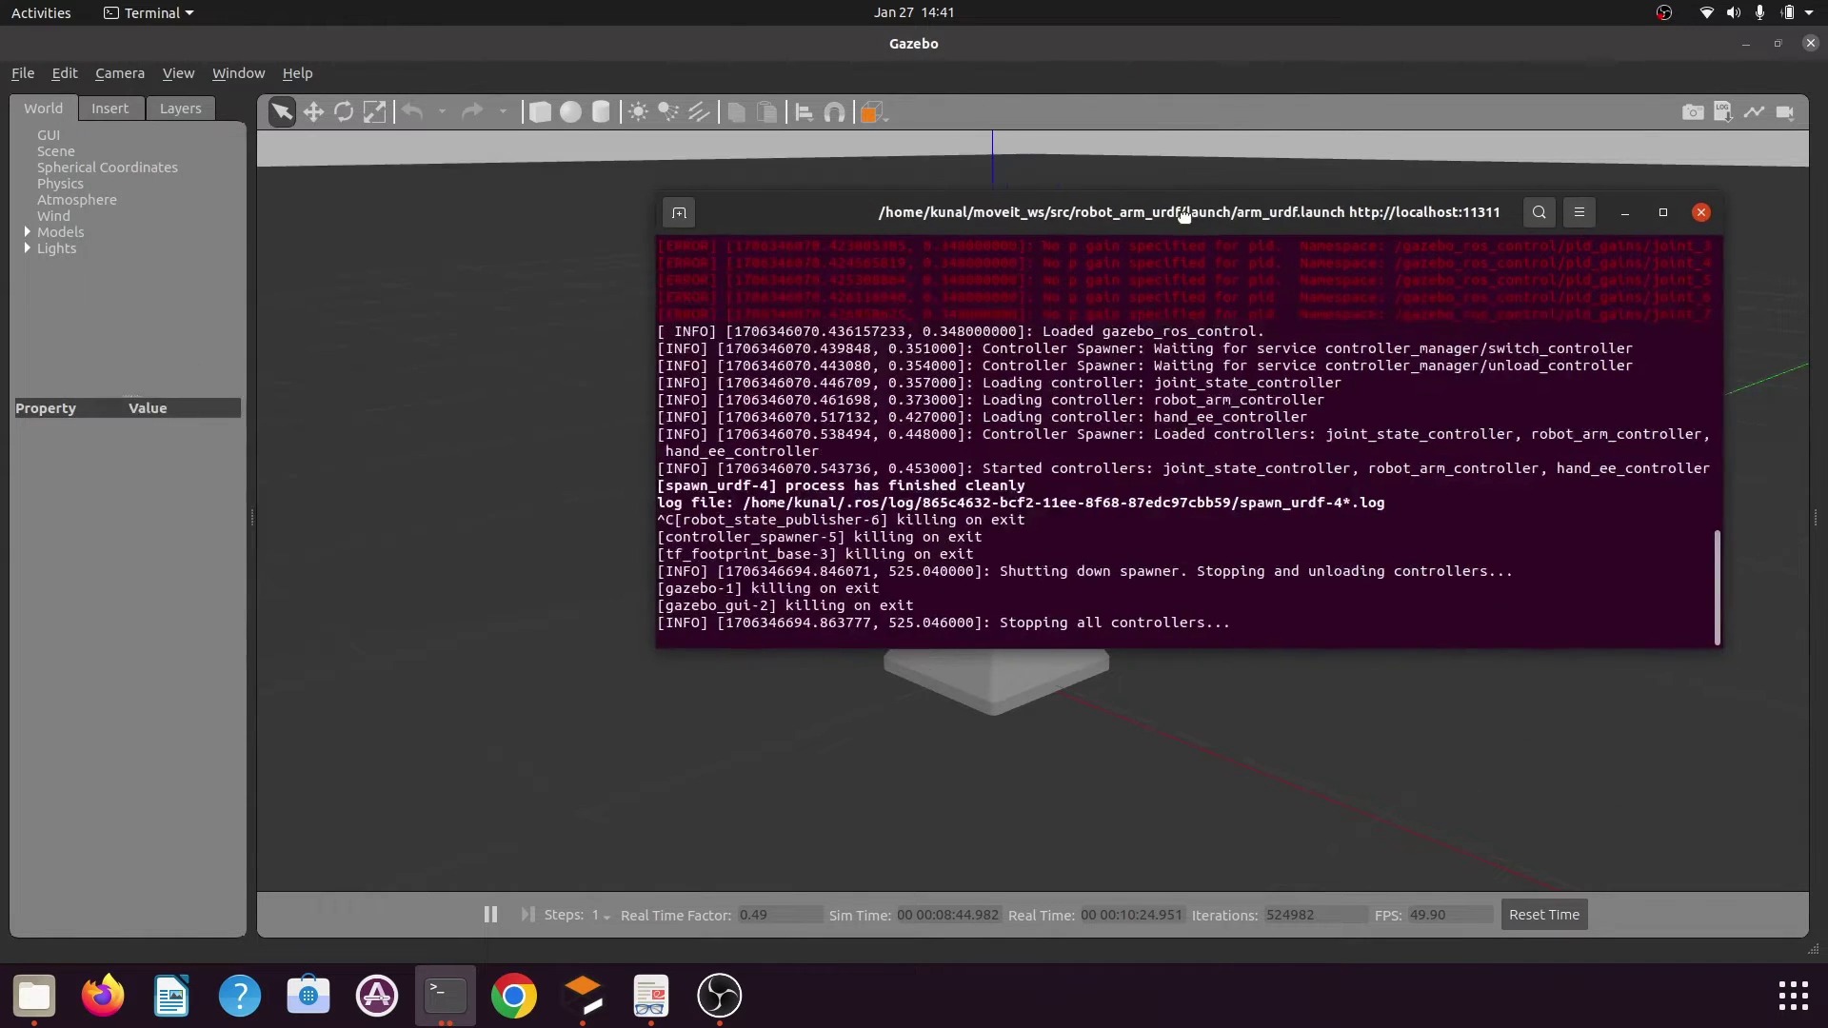
key("ctrl+c")
Stop the roscore process in its own terminal window
left_click(445, 996)
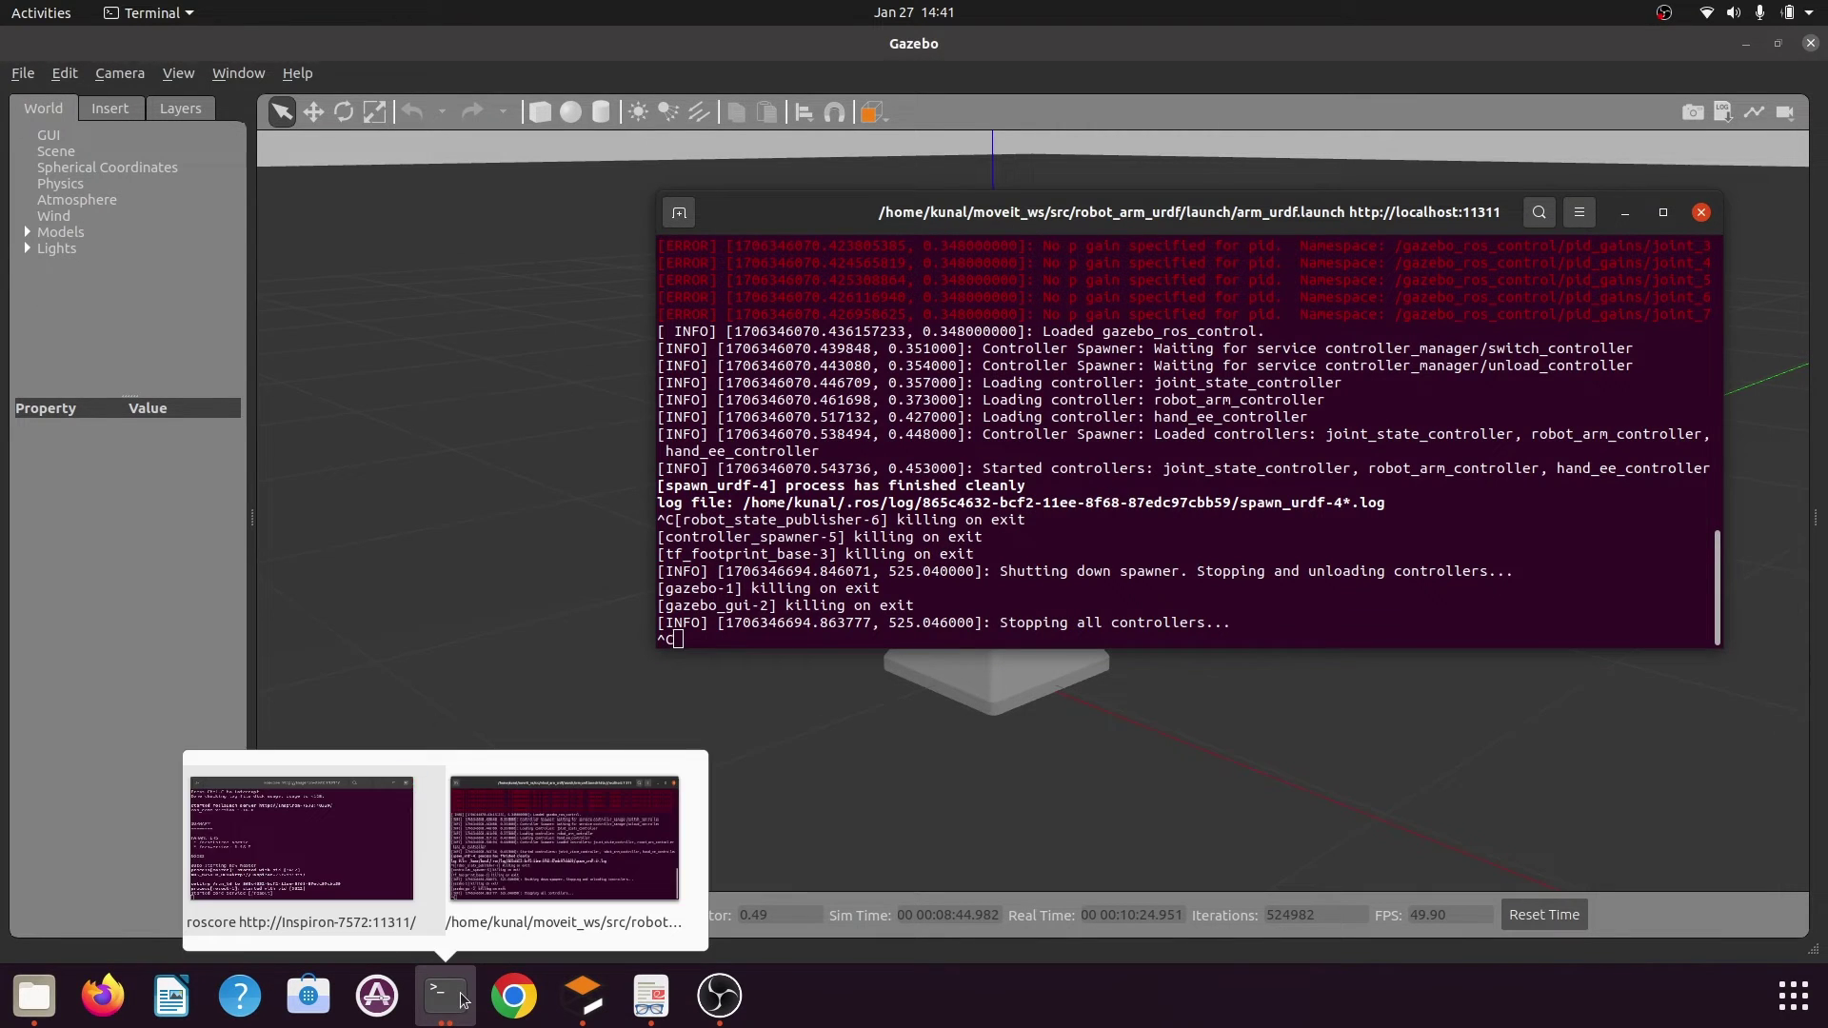
left_click(344, 864)
key("ctrl+c")
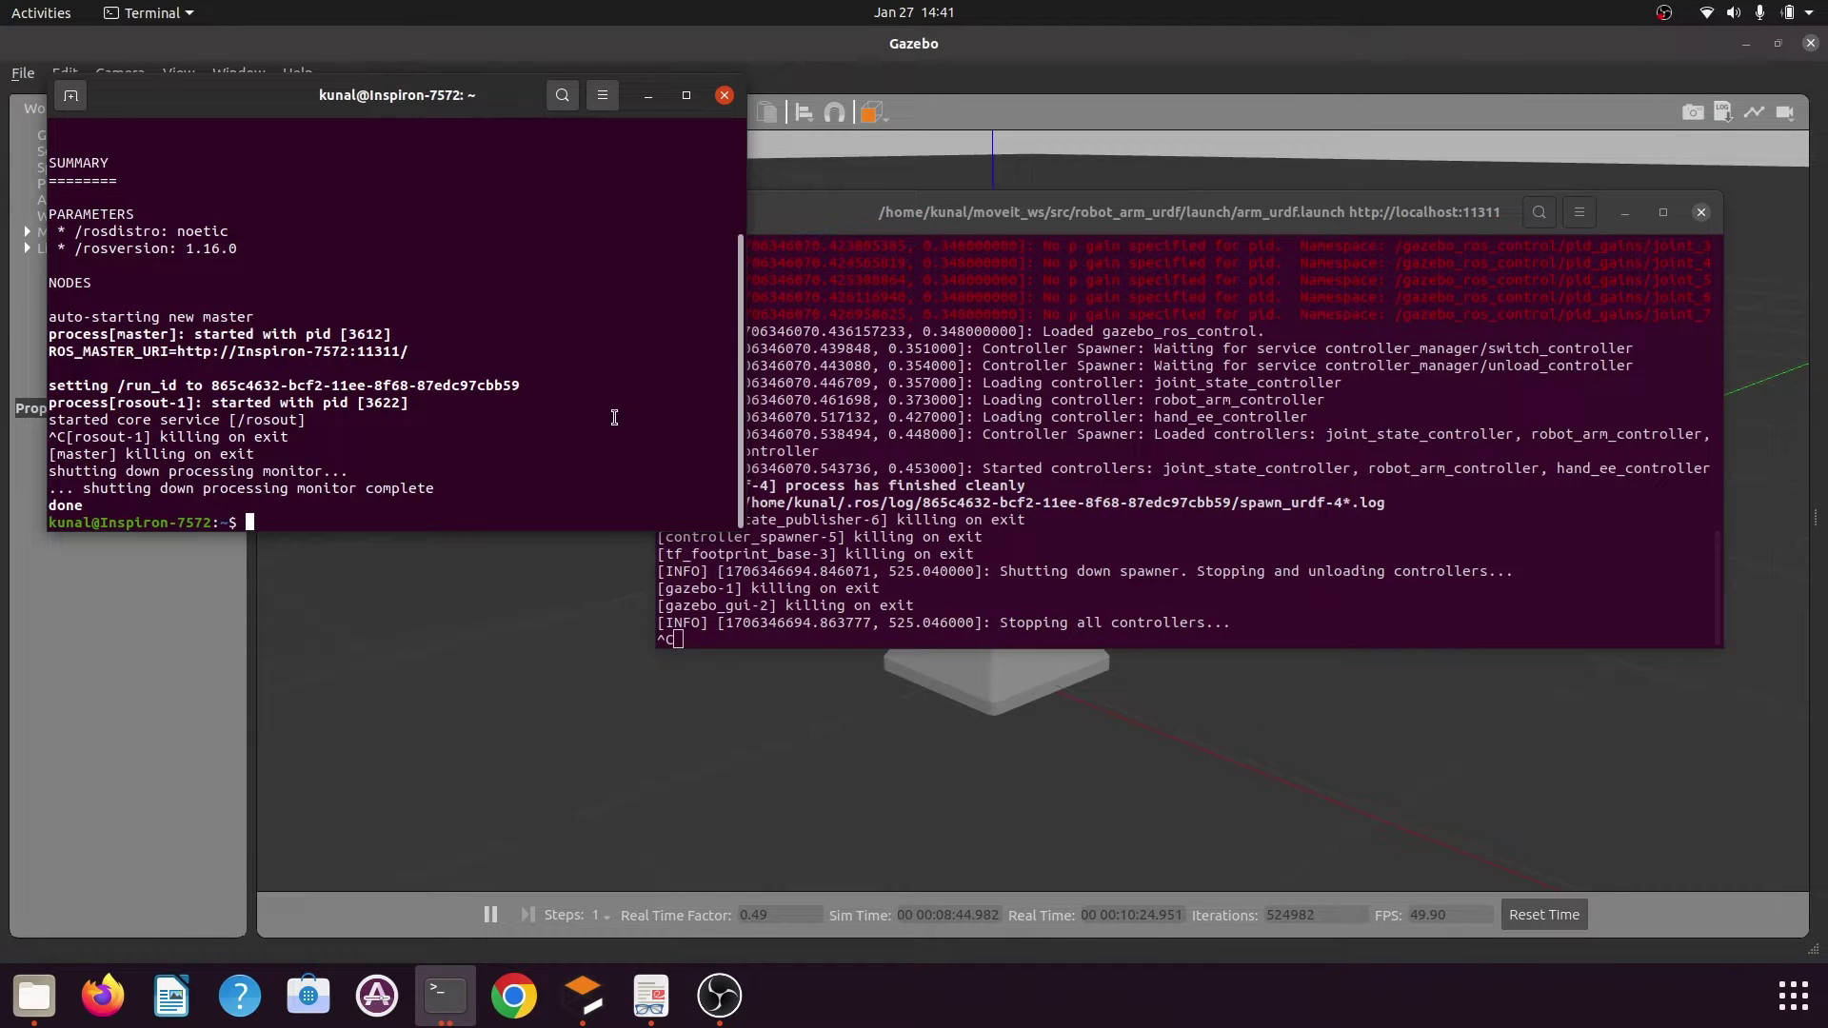
key("ctrl+c")
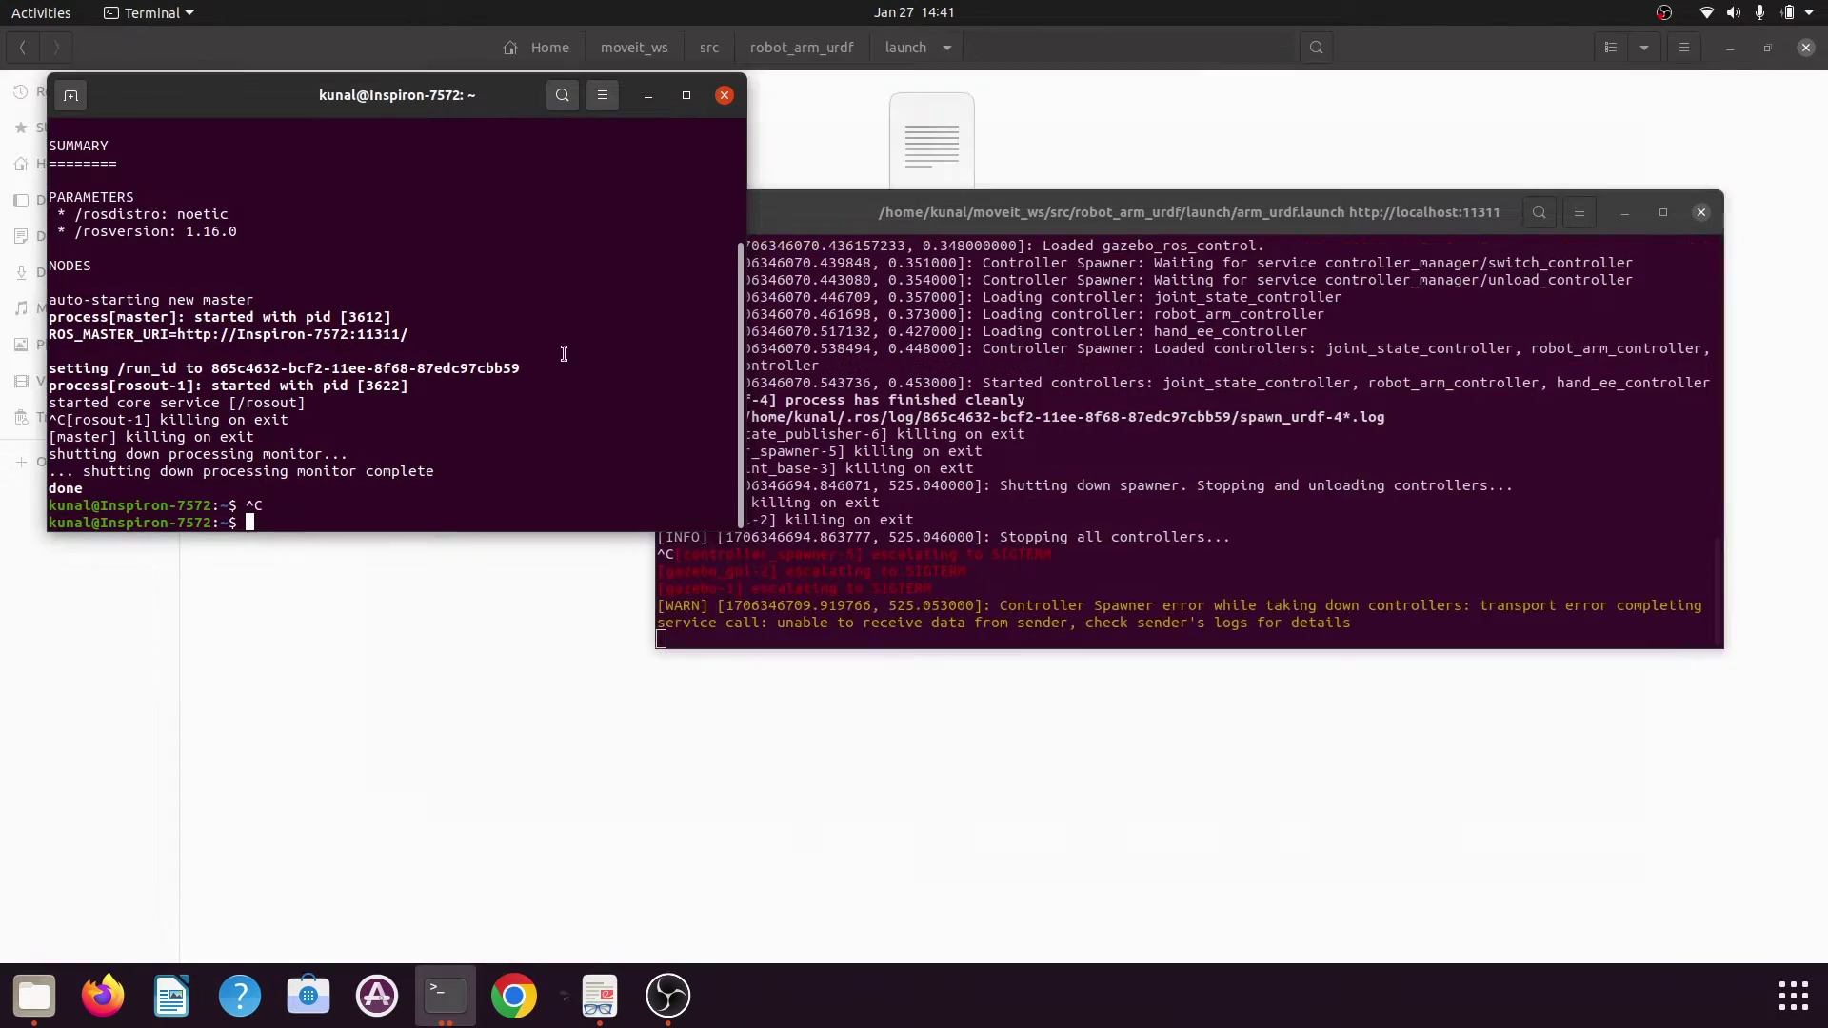
Make sure the arm_urdf.launch terminal is back at its prompt and close both terminal windows
left_click(943, 502)
key("ctrl+c")
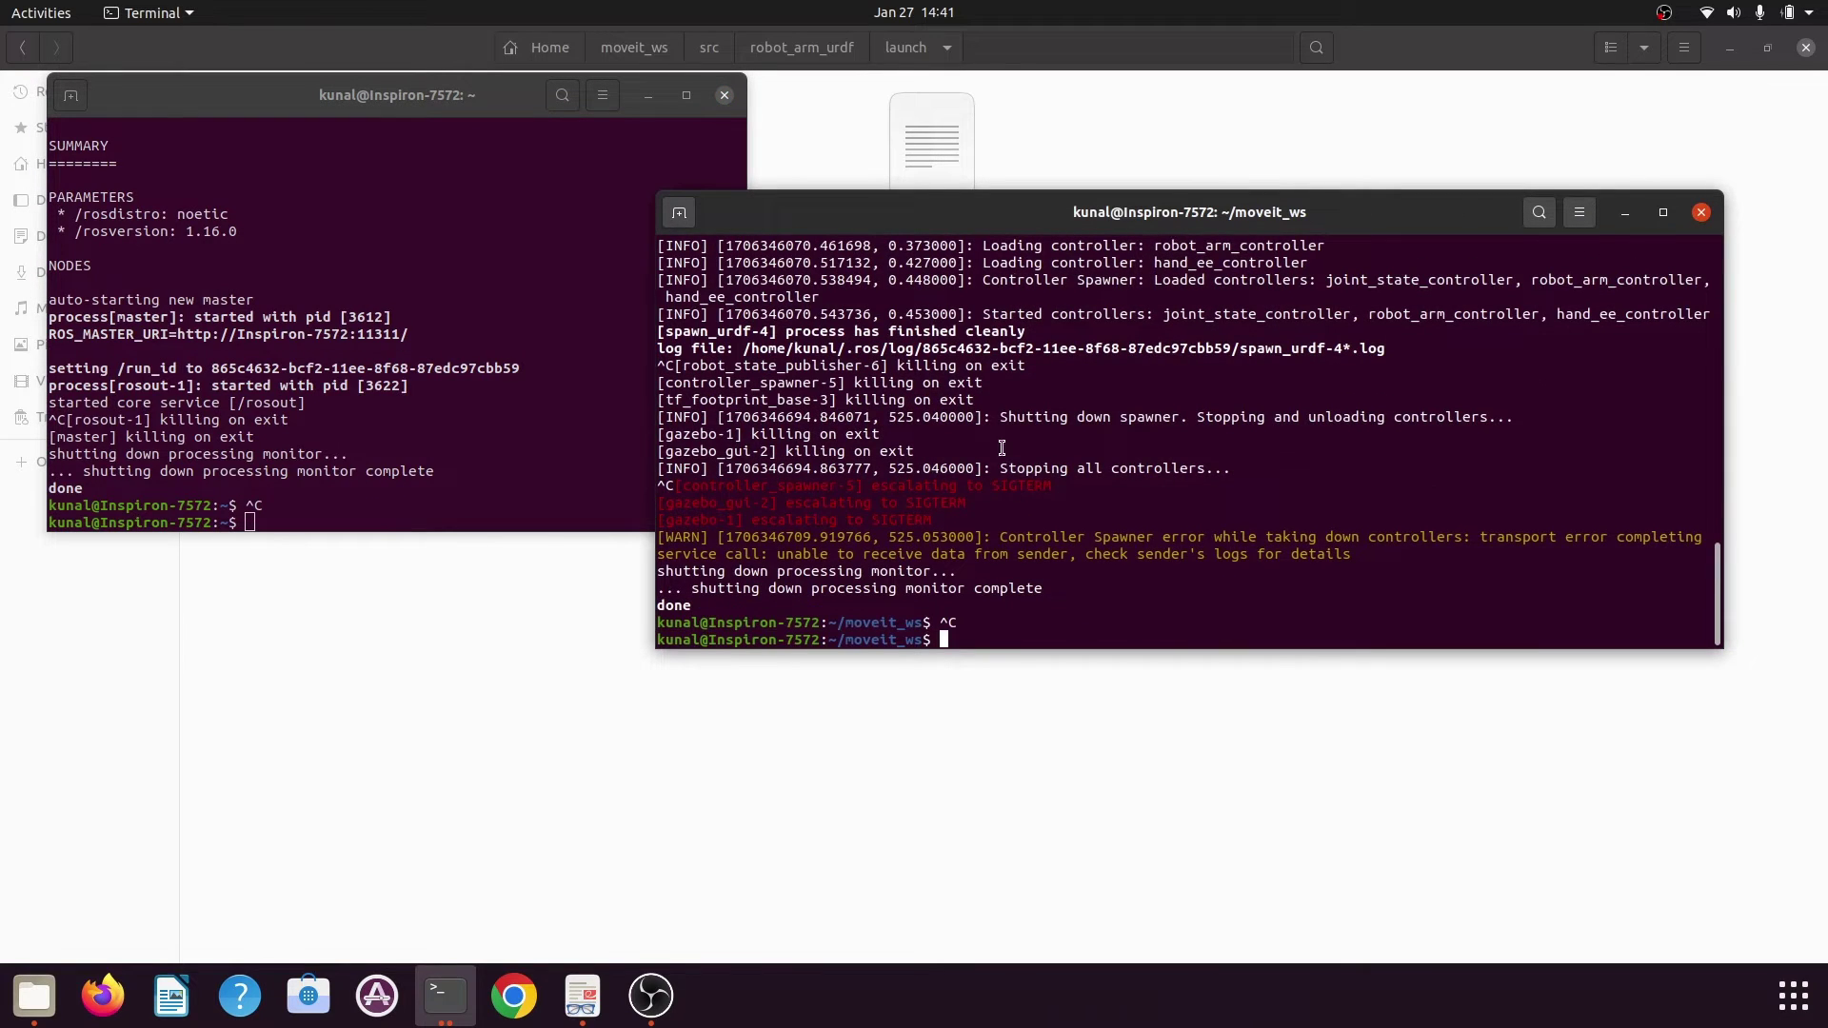
left_click(725, 95)
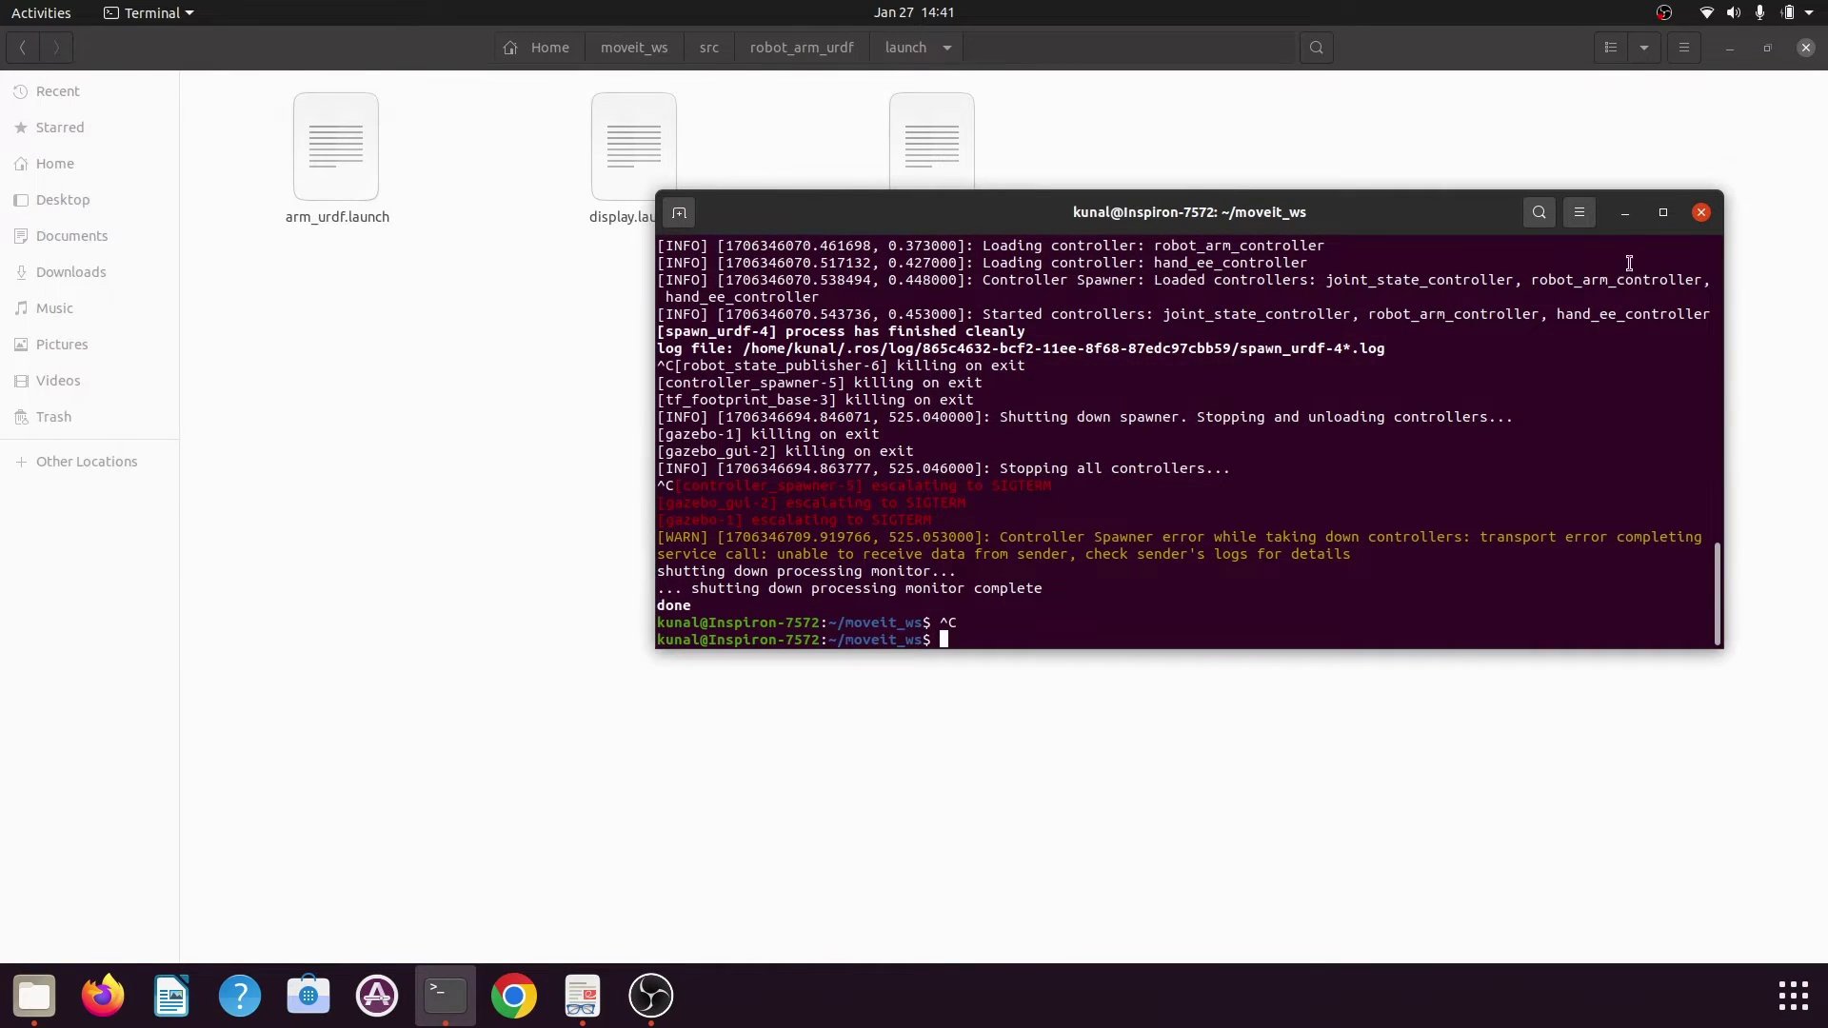
left_click(1700, 213)
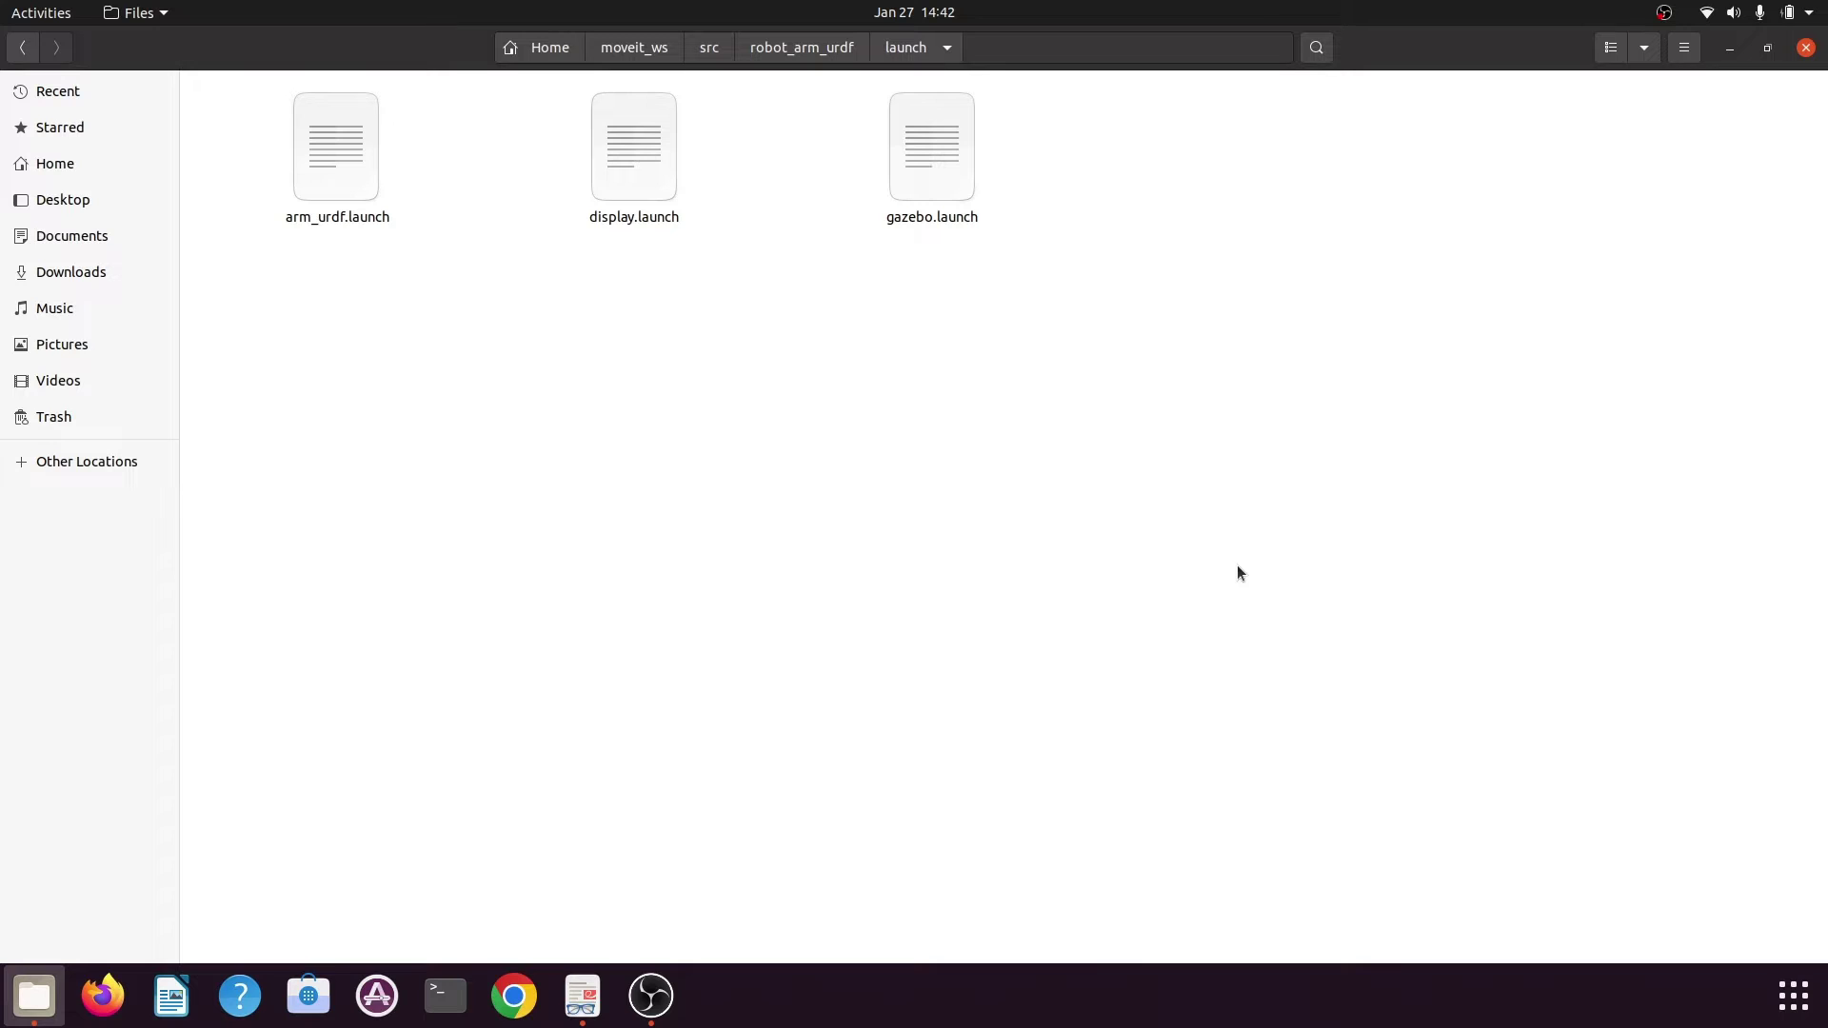
Bring up the ROS tutorial PDF, place a new terminal beside it and run "sudo apt-get update", entering the account password
left_click(582, 995)
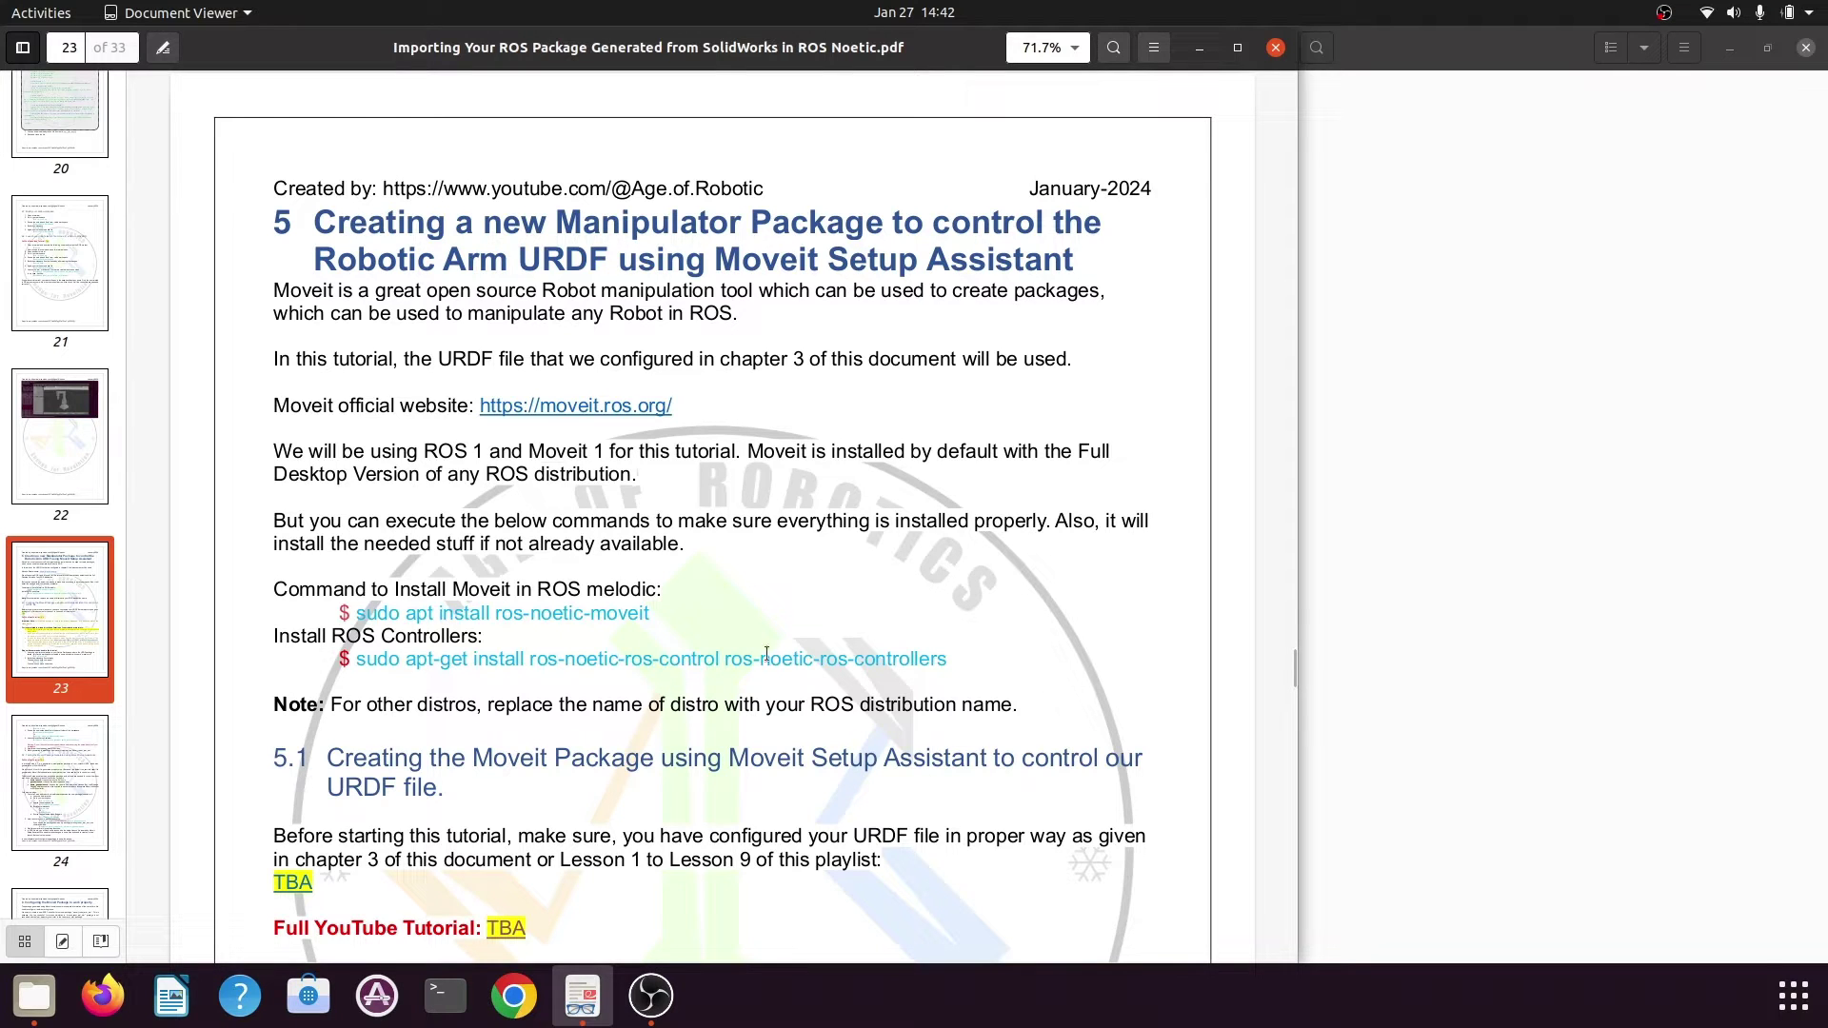
right_click(444, 995)
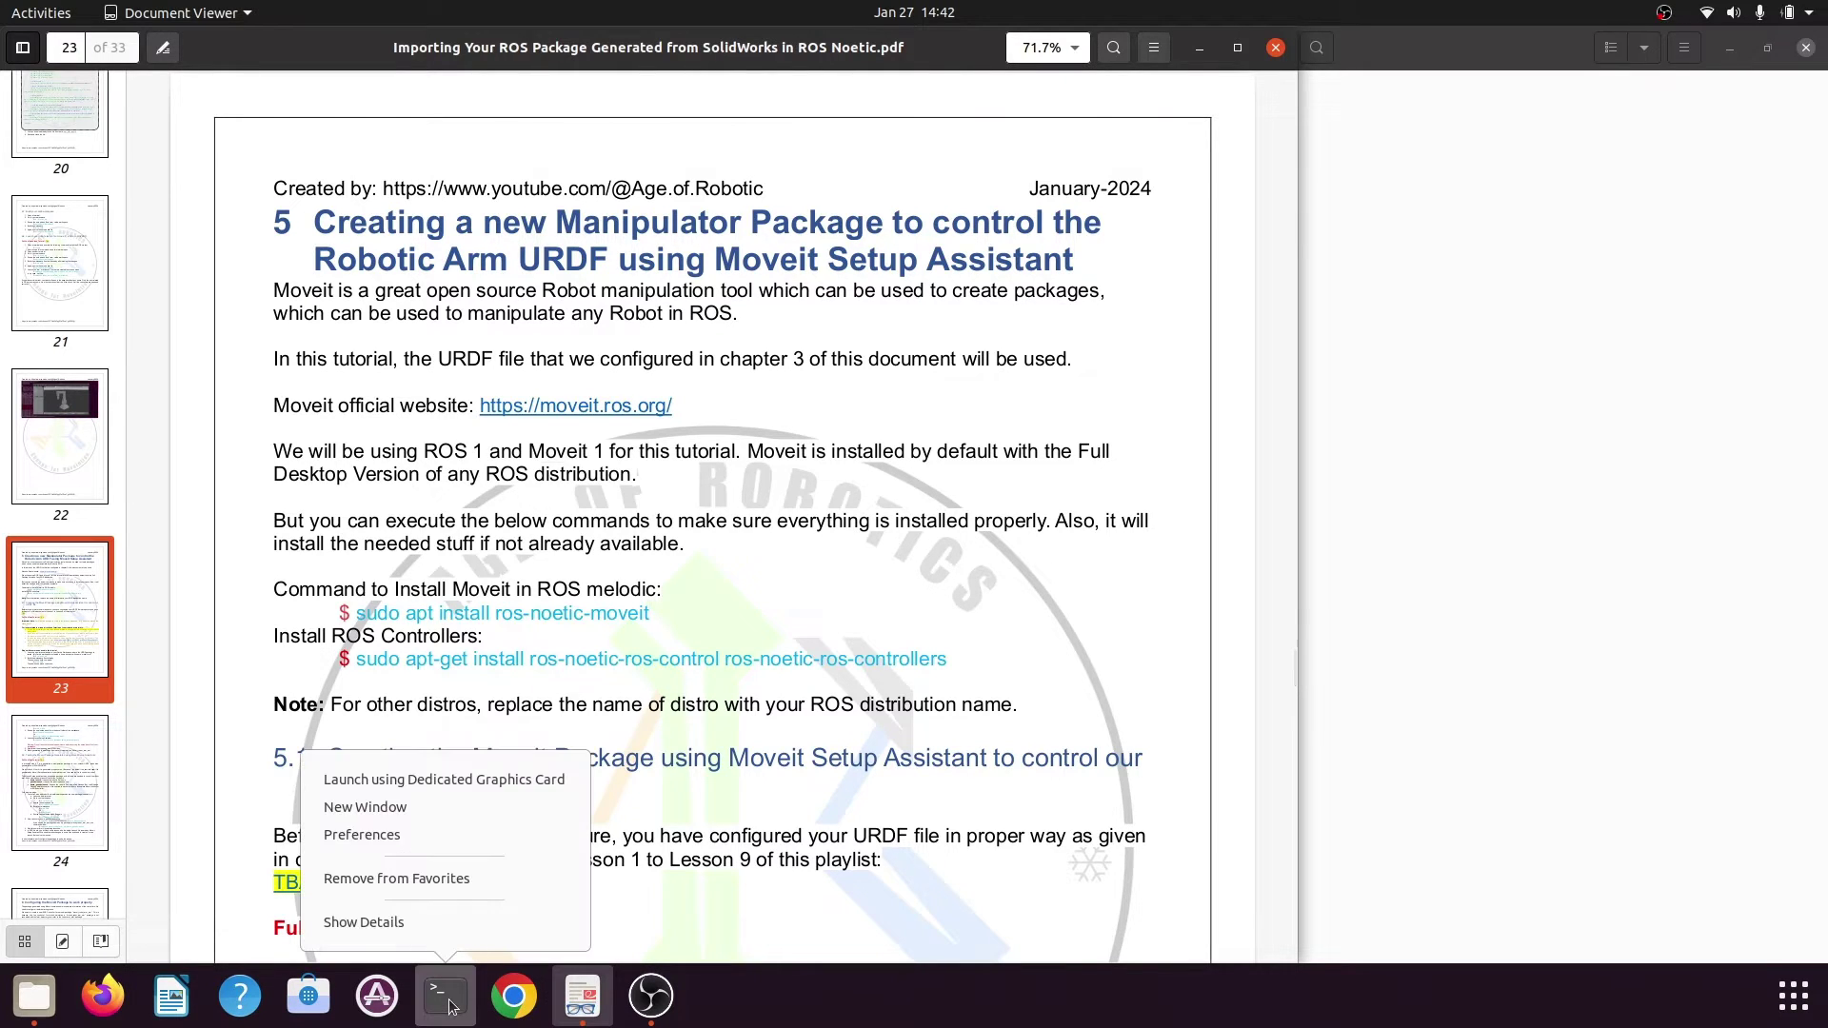
left_click(431, 809)
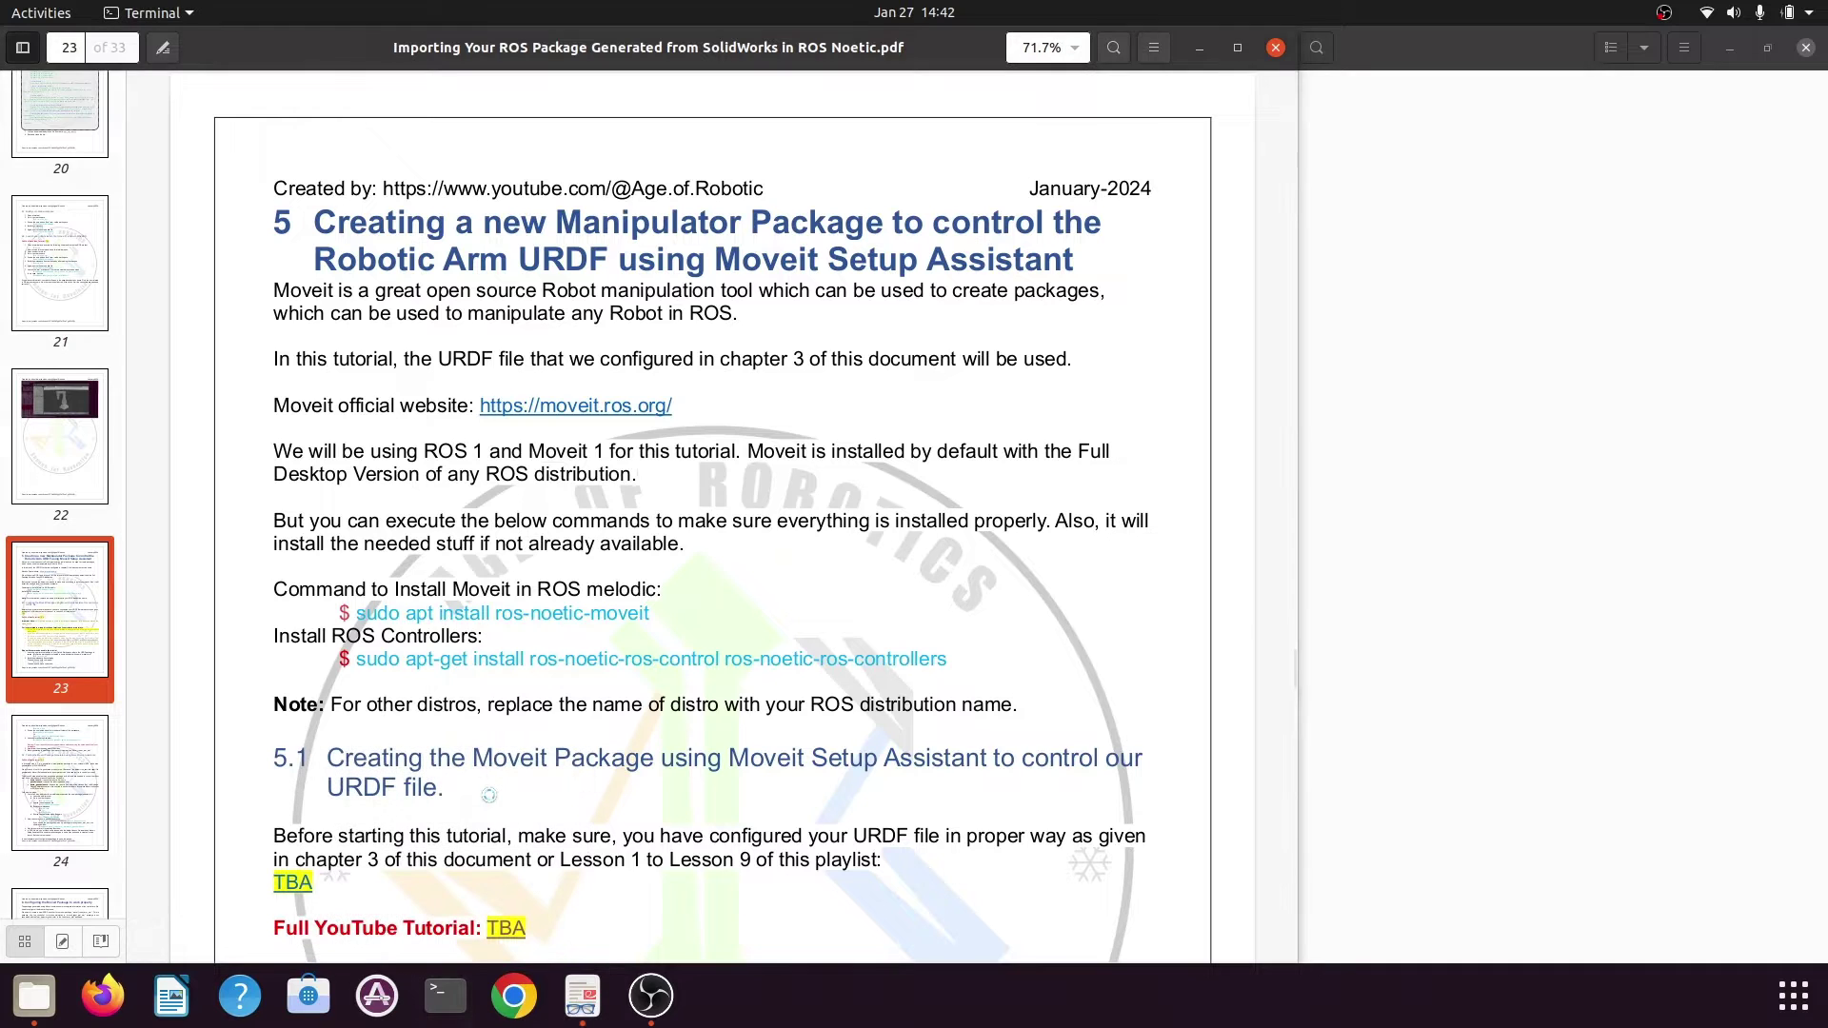
left_click_drag(329, 102, 1169, 97)
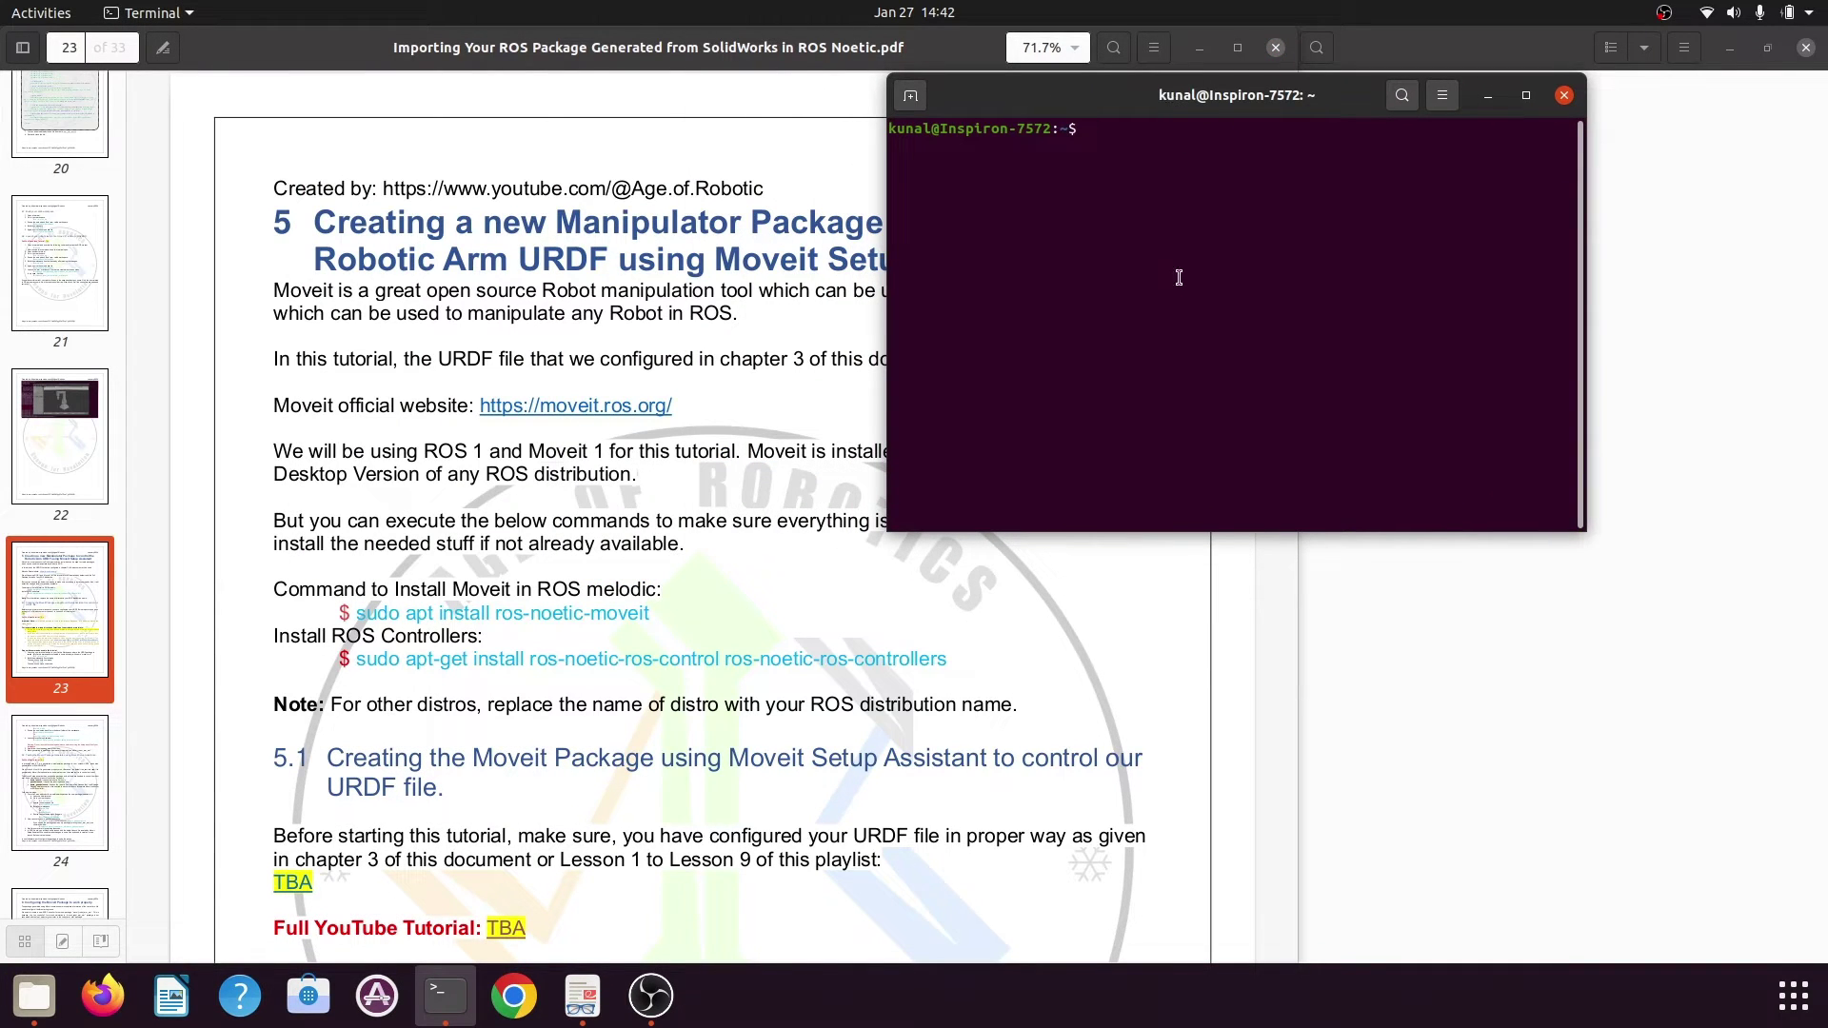
type("sudo apt-get update")
key("Return")
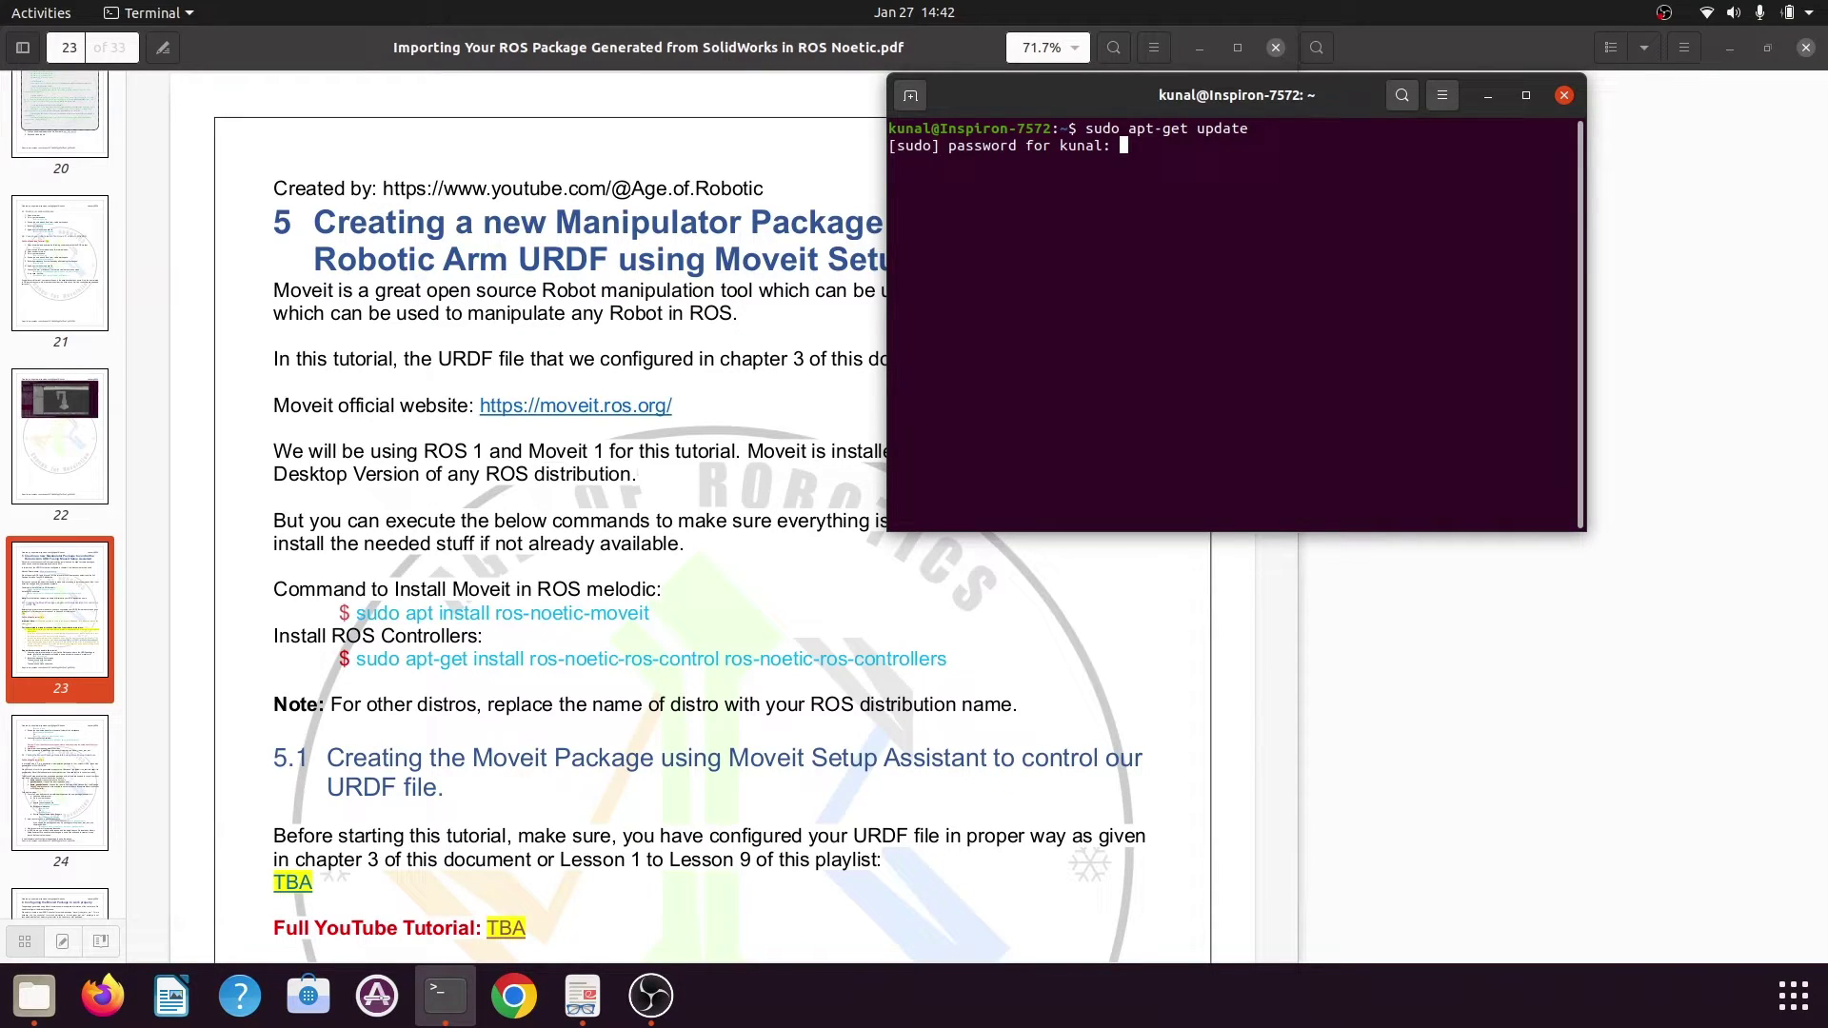
key("Return")
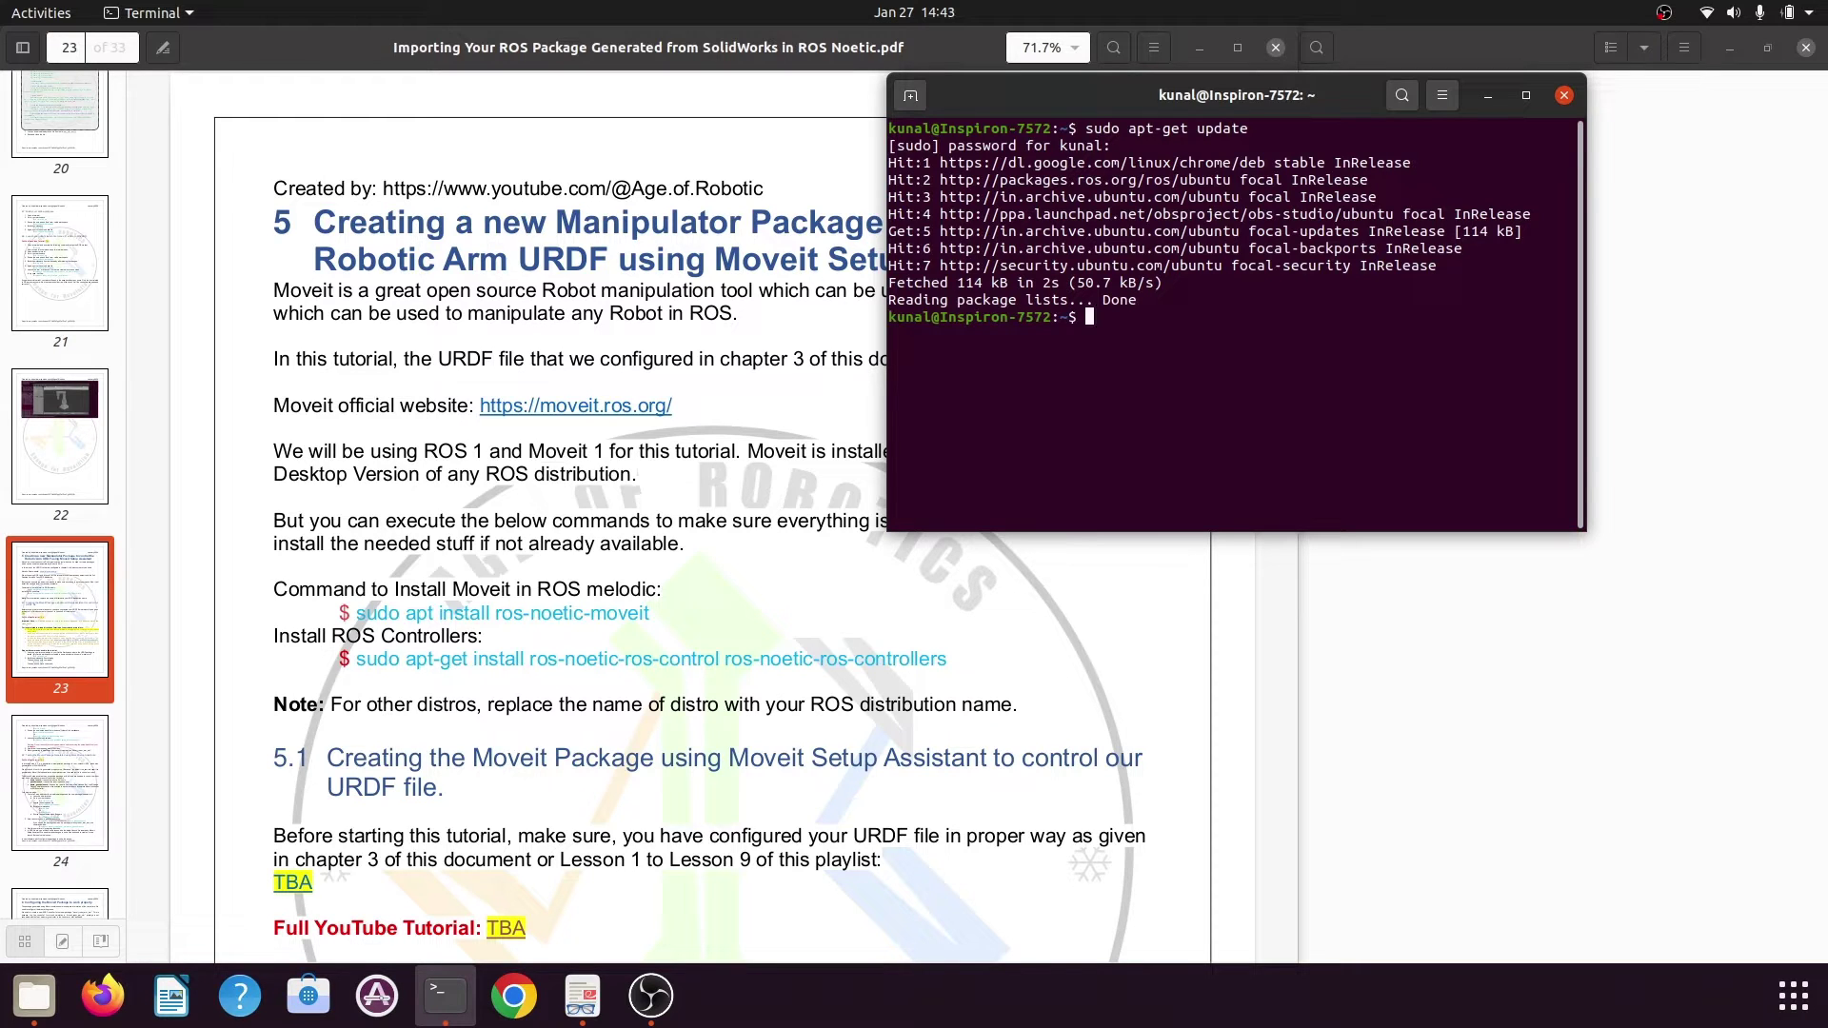
Copy the MoveIt installation command from the PDF and run "sudo apt install ros-noetic-moveit" in the terminal
left_click(381, 616)
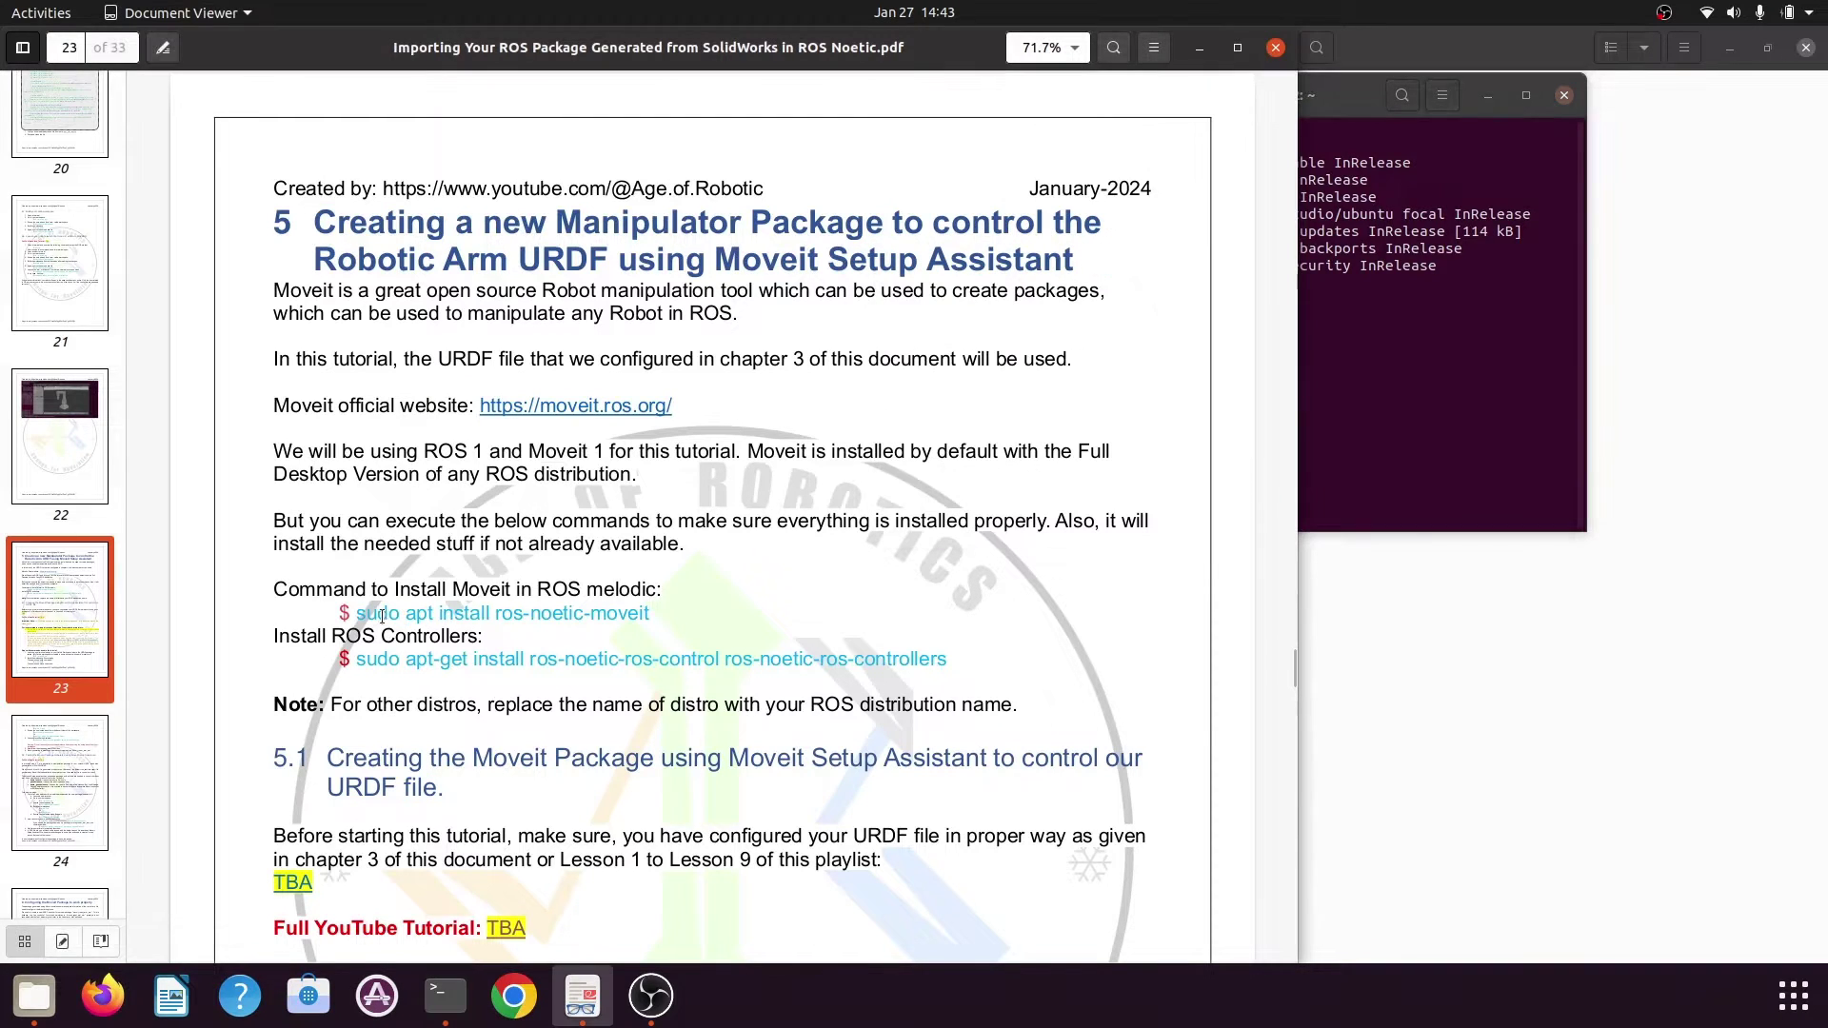
left_click_drag(354, 616, 677, 617)
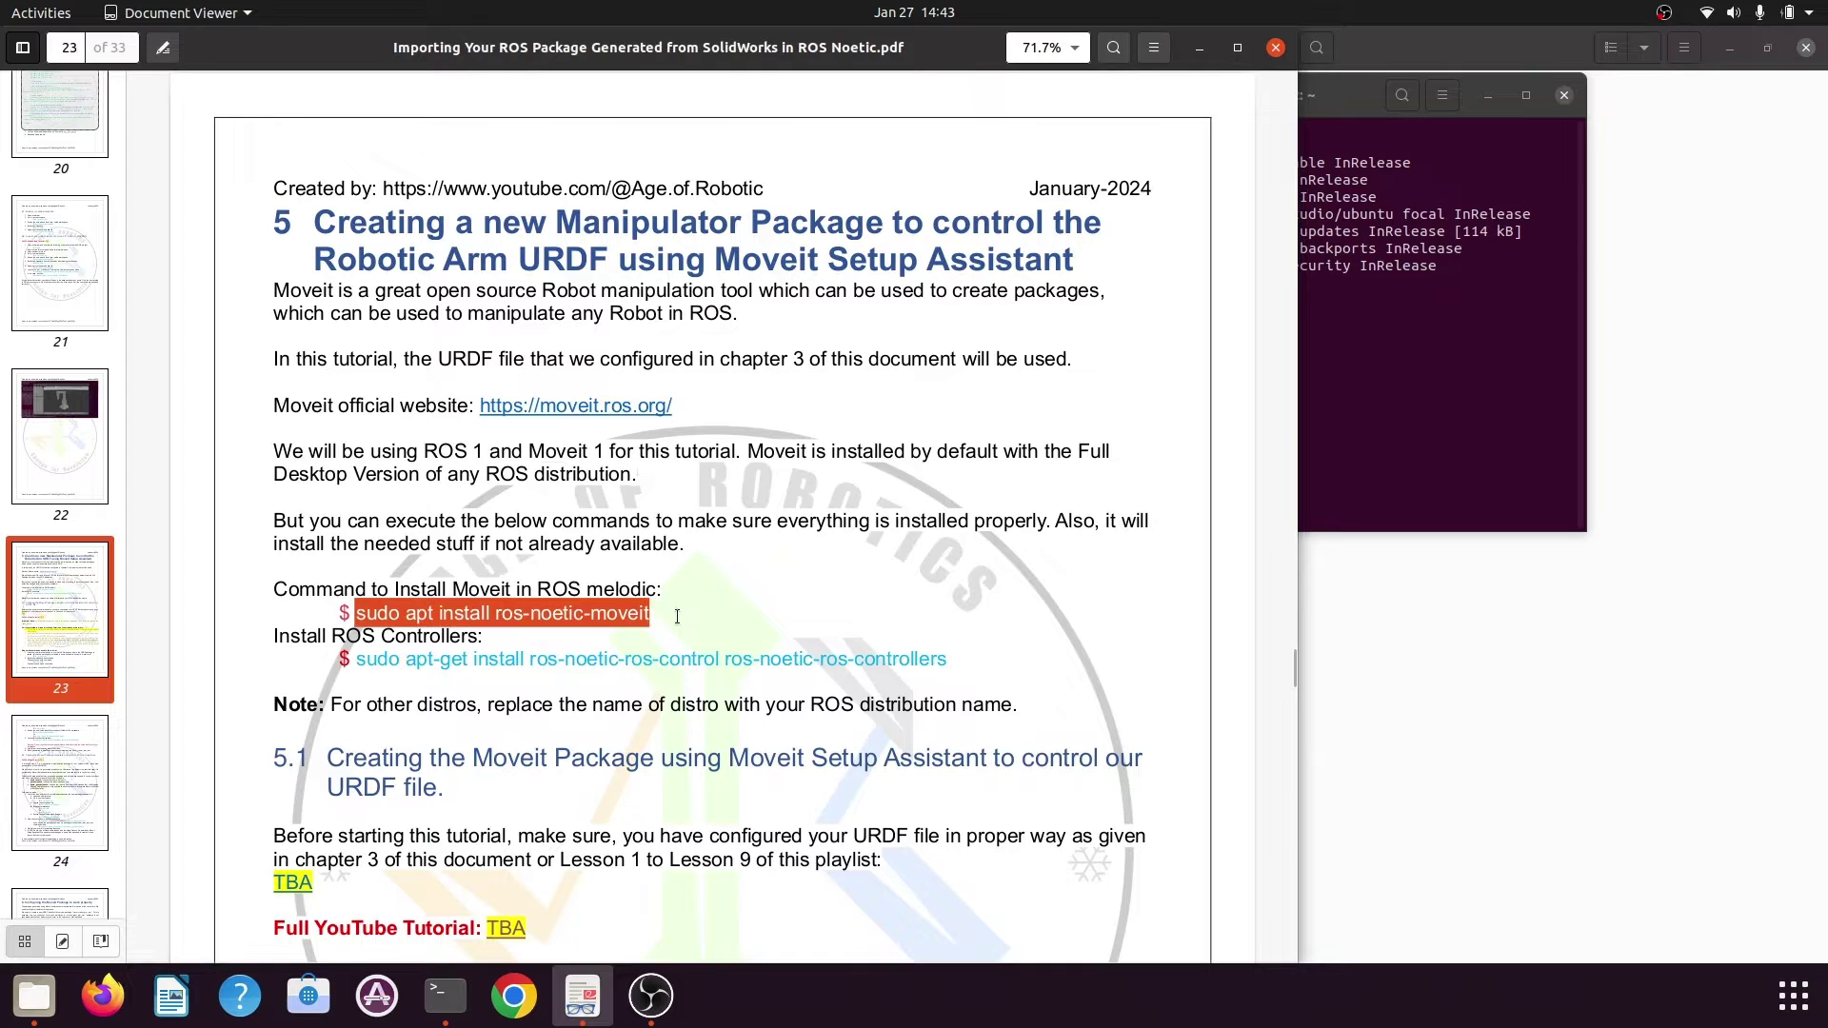
key("alt+Tab")
right_click(1128, 323)
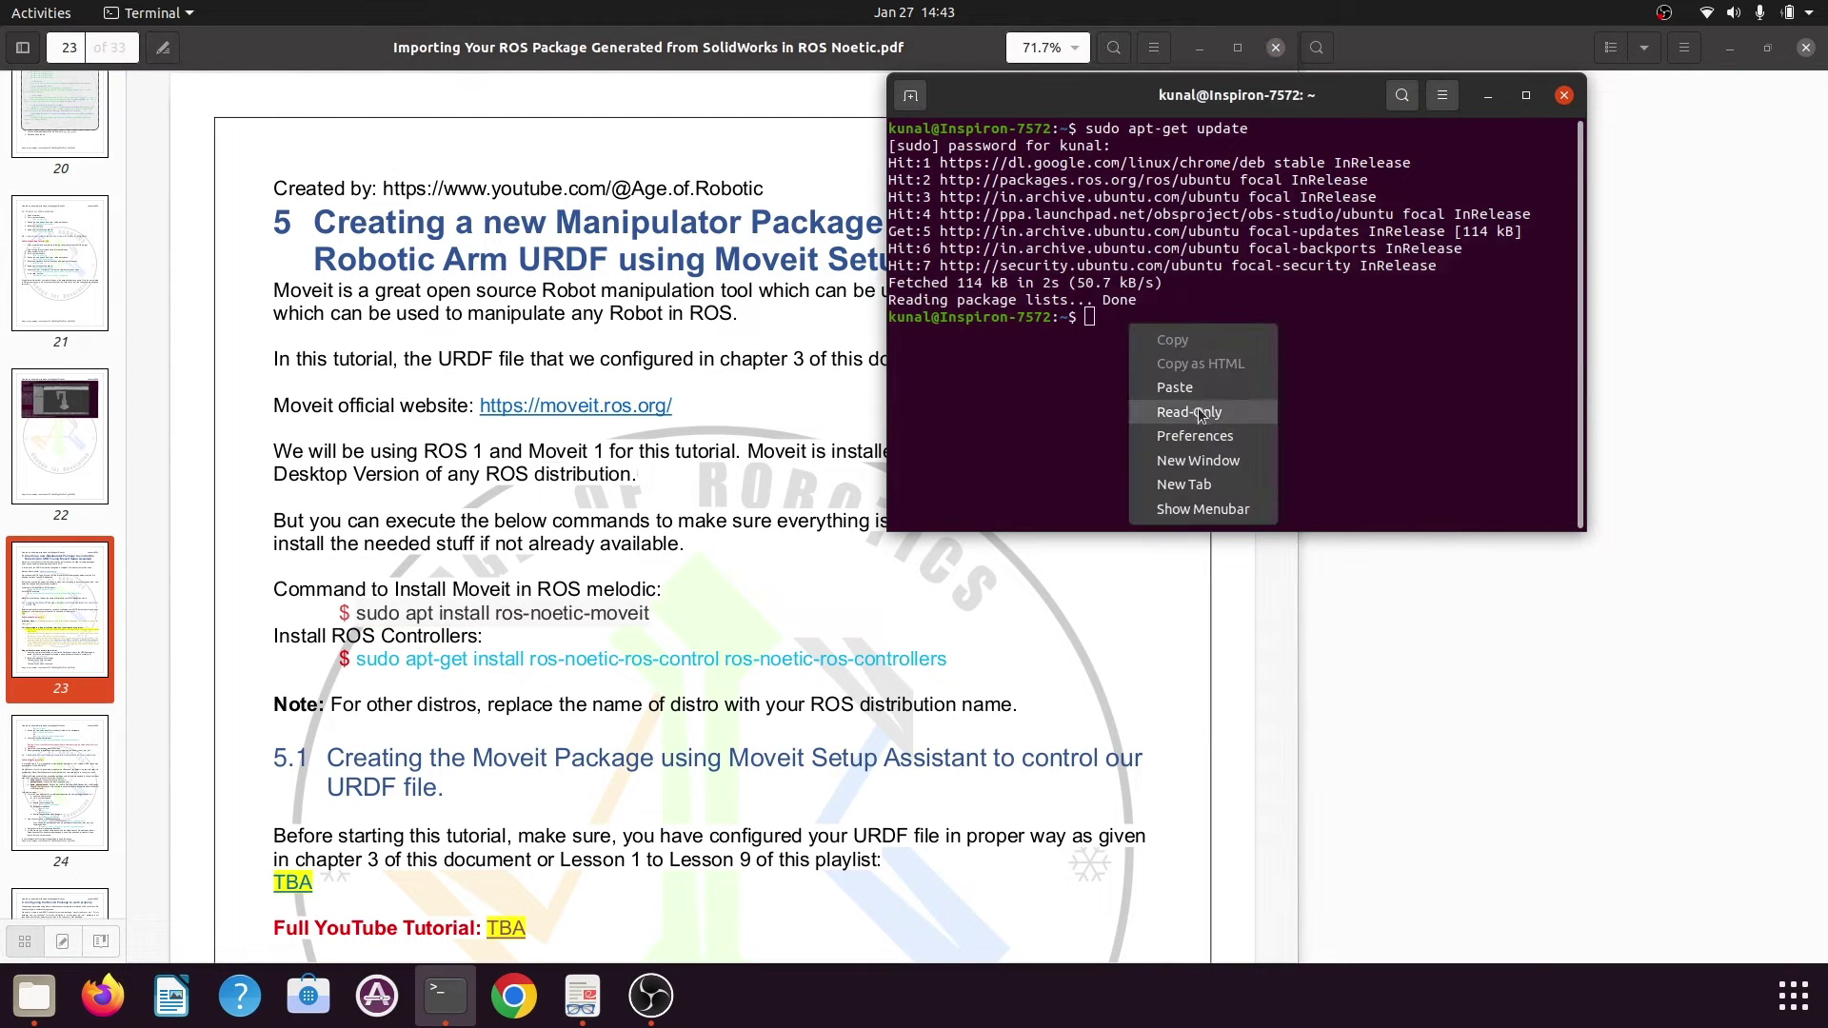
left_click(1257, 387)
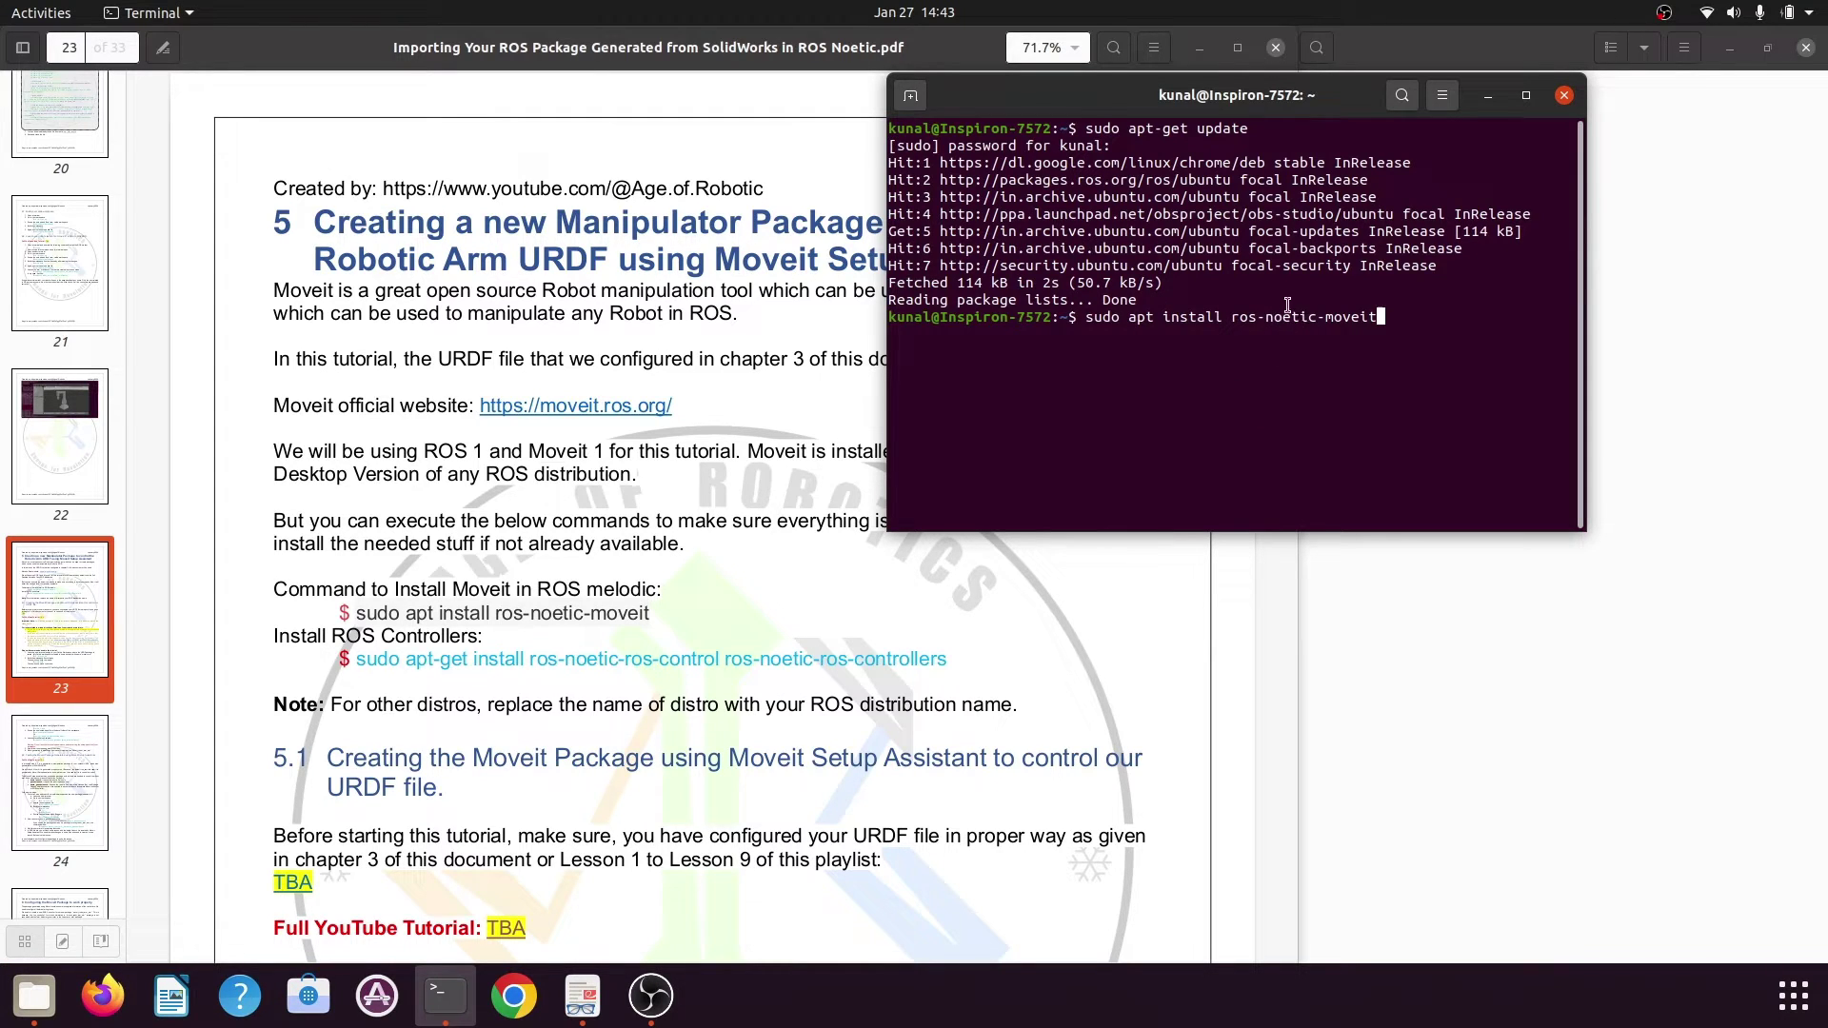
key("Return")
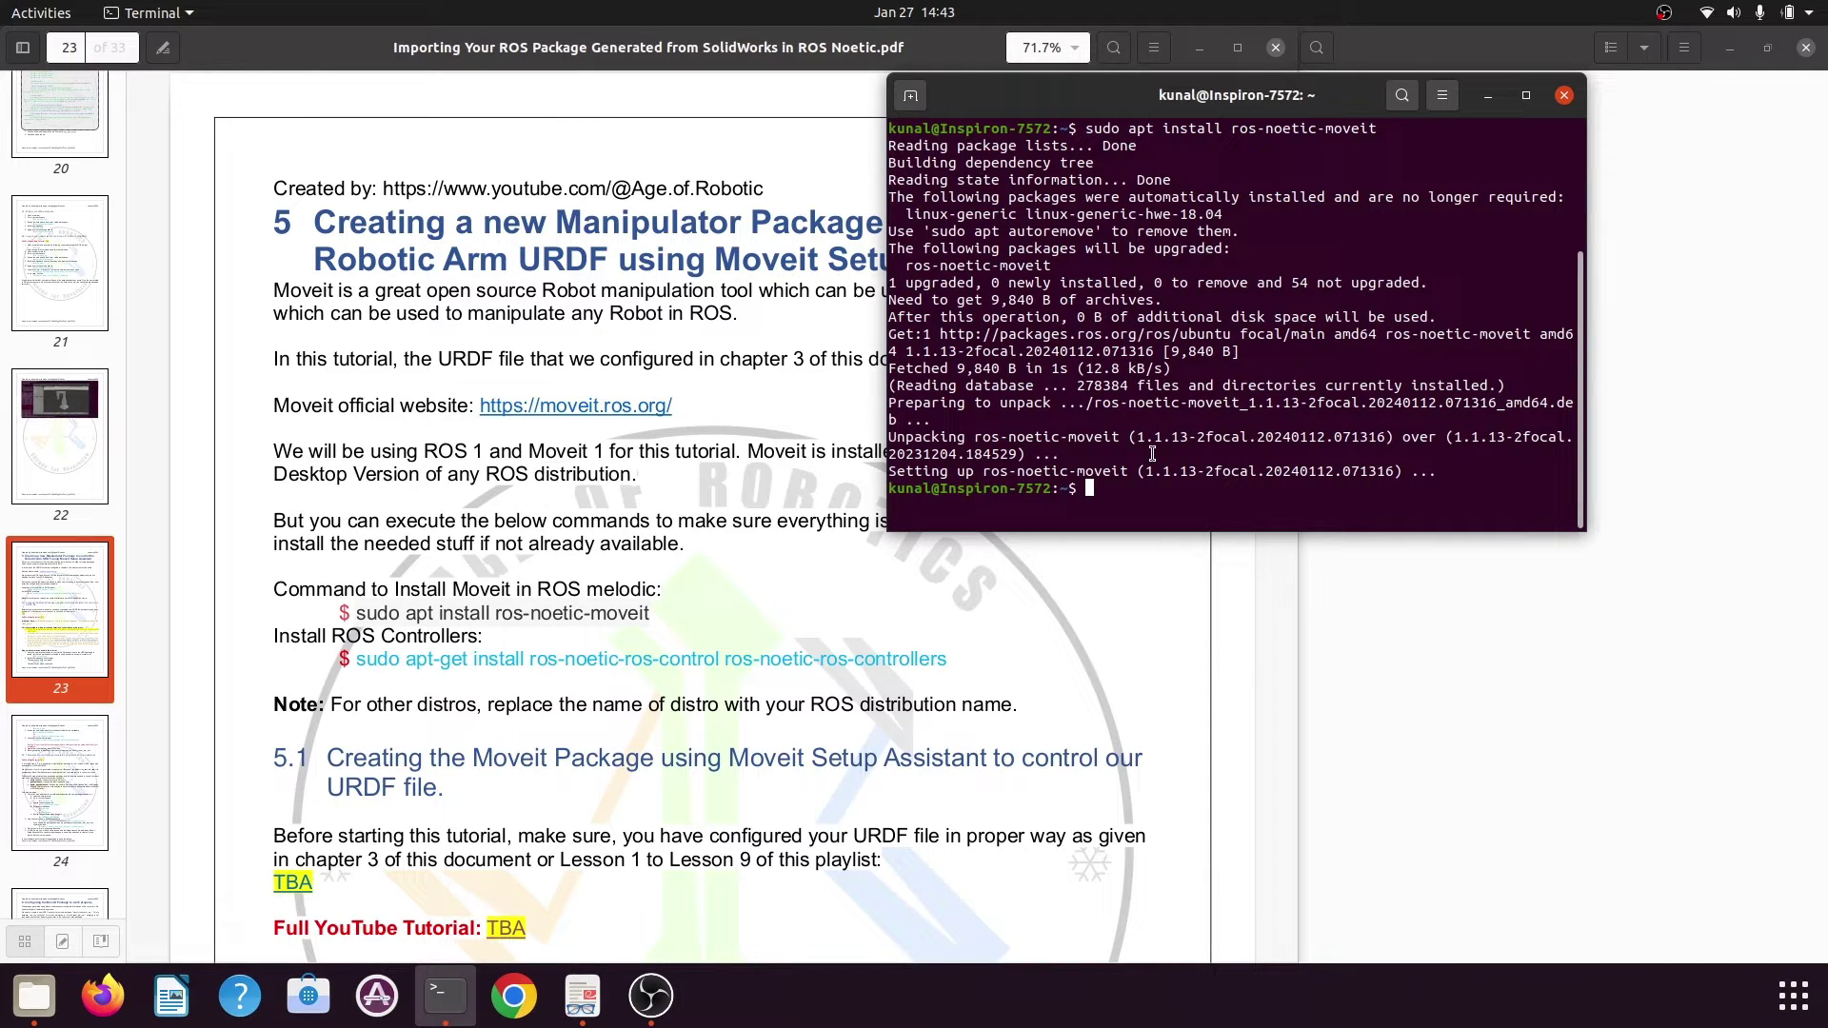
Run the PDF's "sudo apt-get install ros-noetic-ros-control ros-noetic-ros-controllers" command in the terminal, and clear the terminal output
left_click(361, 660)
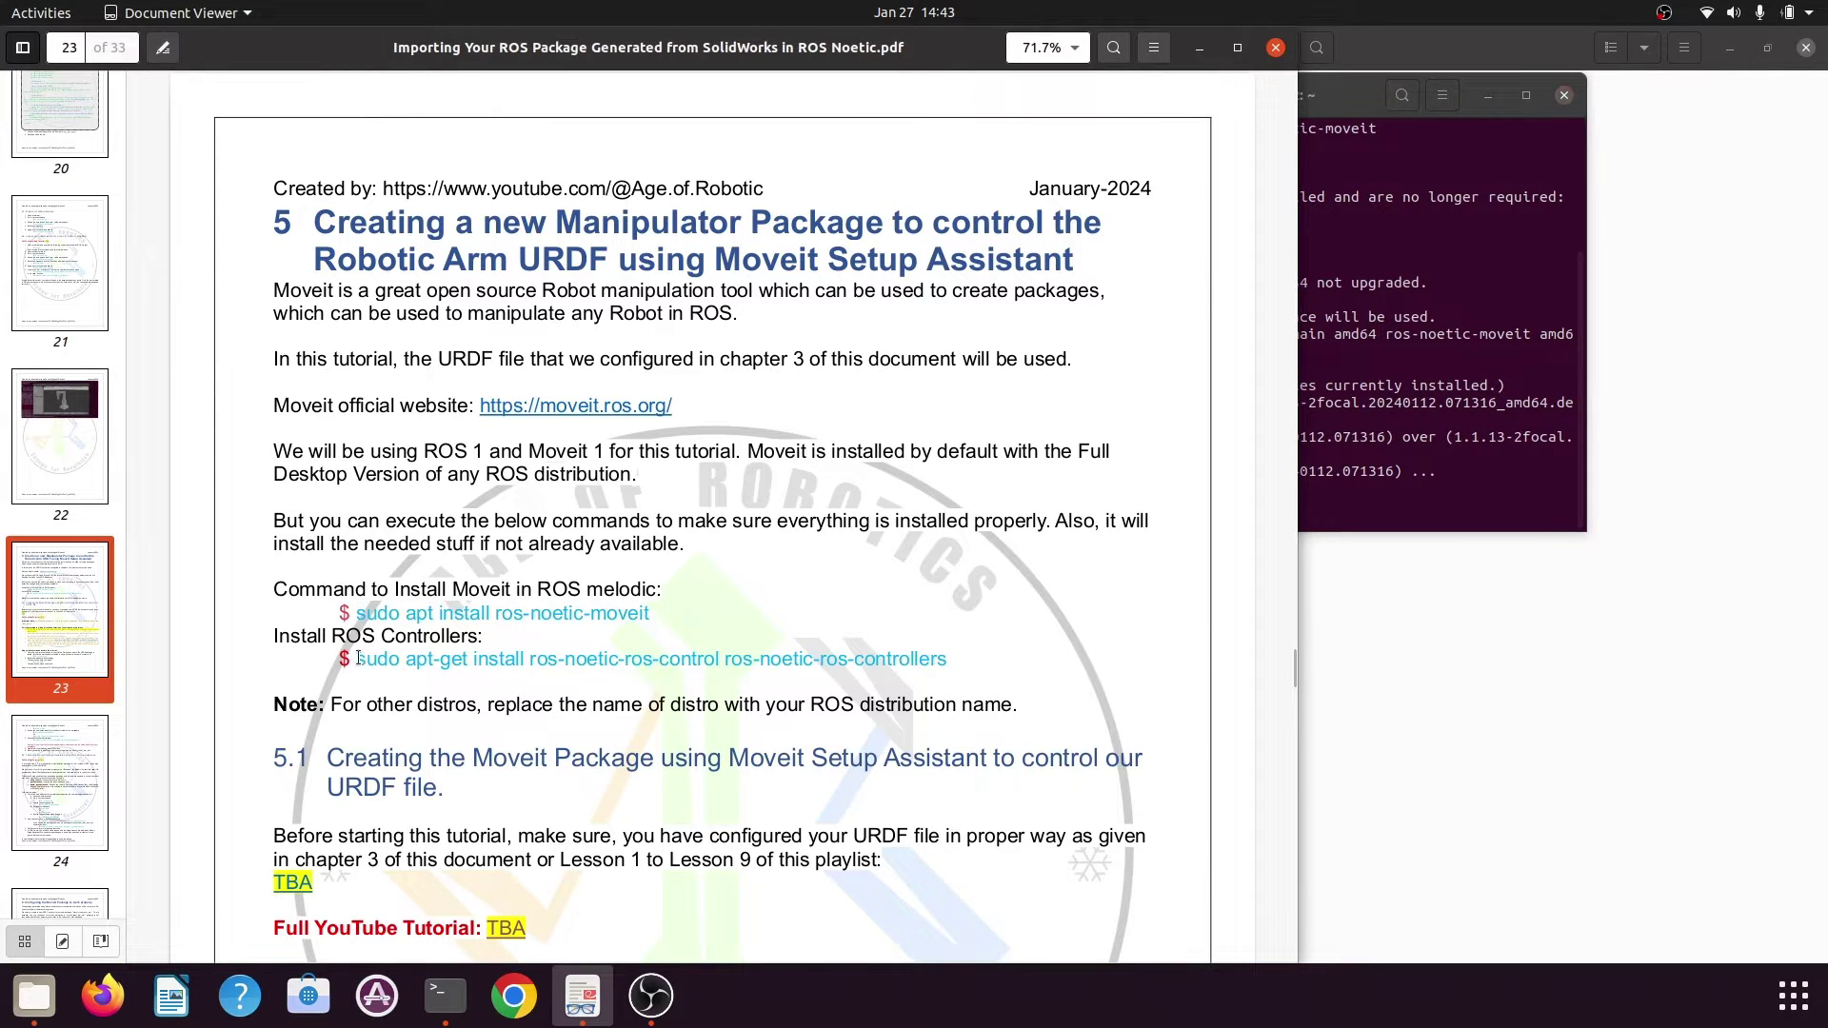
left_click_drag(360, 660, 948, 660)
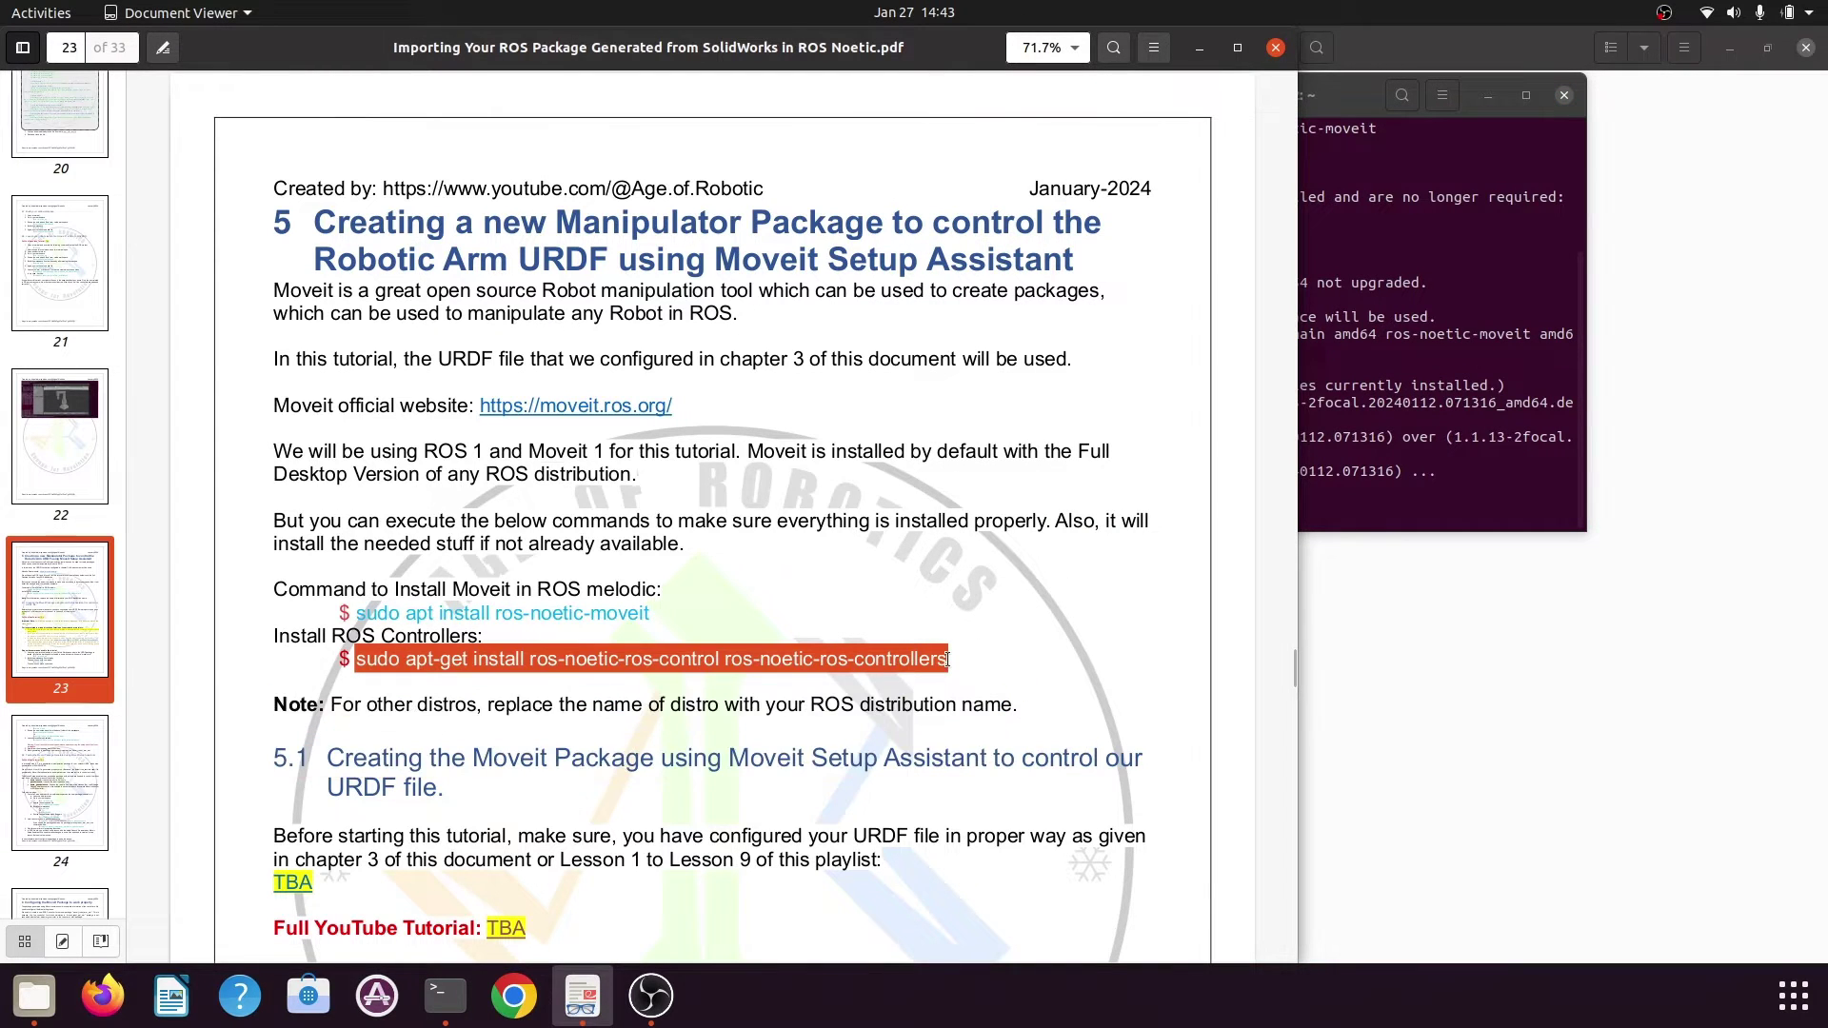
left_click(1409, 478)
right_click(1122, 488)
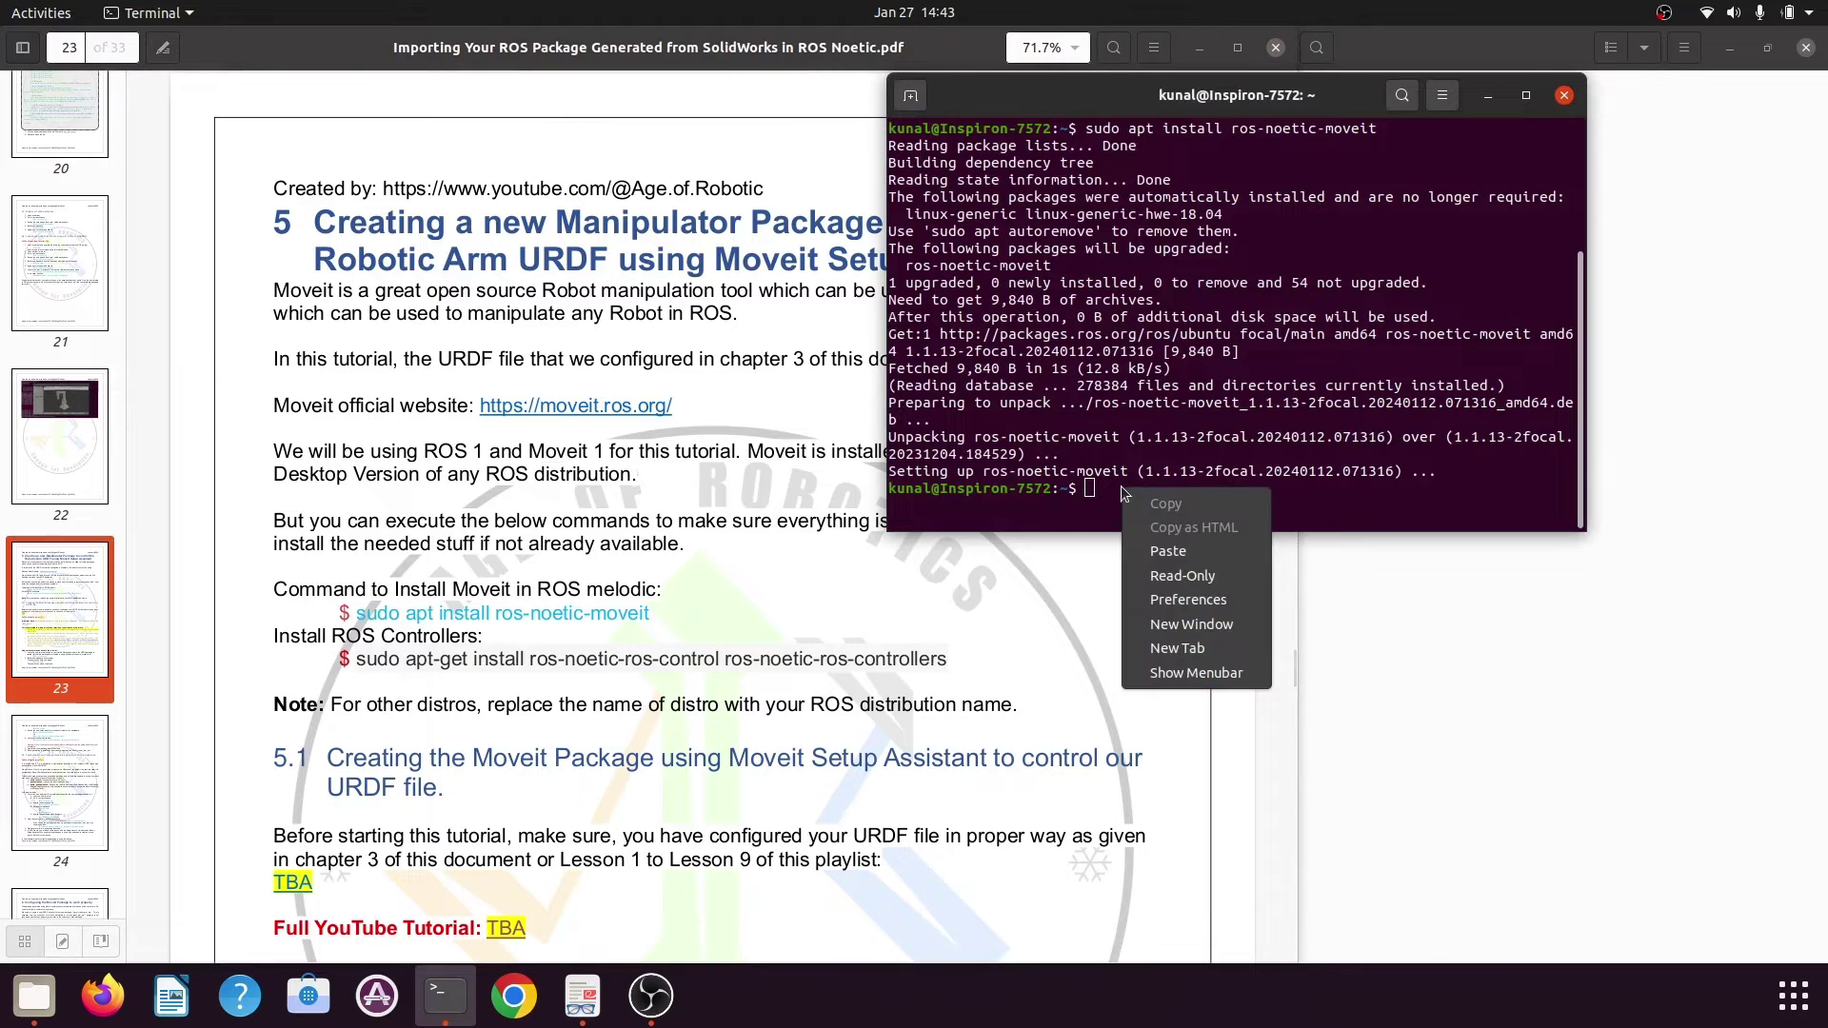
left_click(1194, 550)
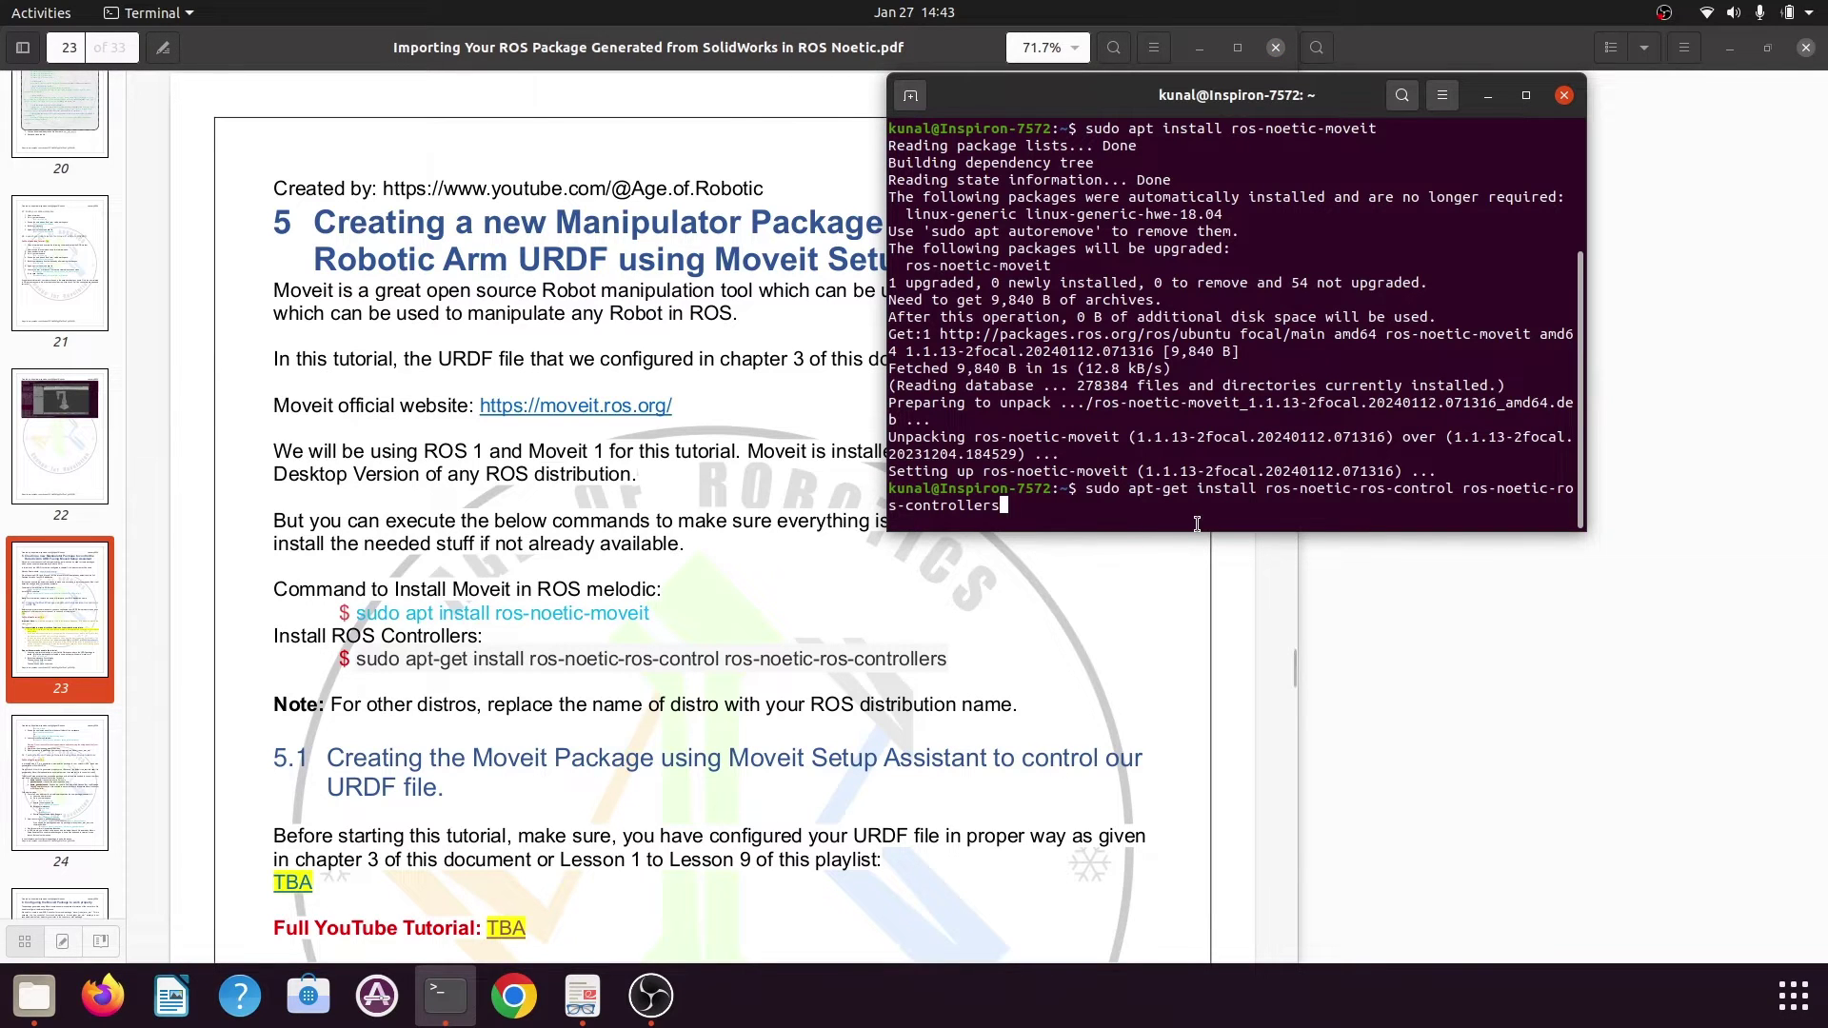
key("Return")
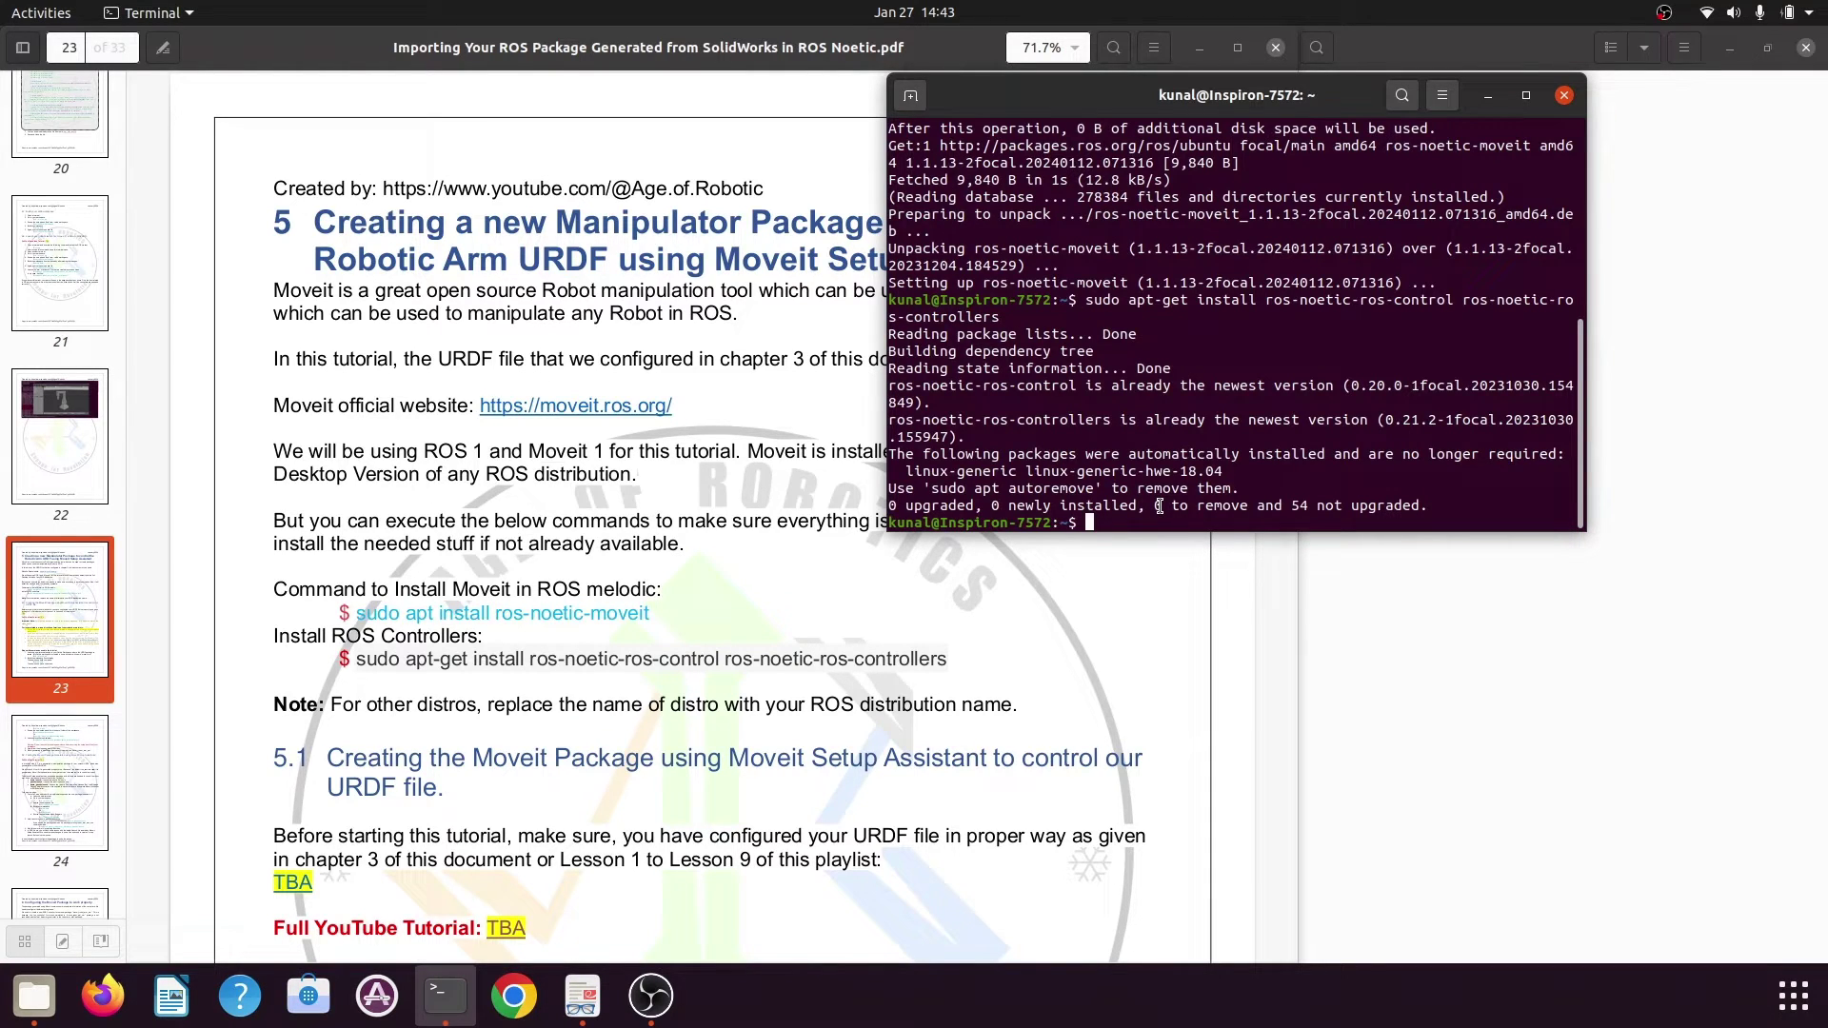
type("clear")
key("Return")
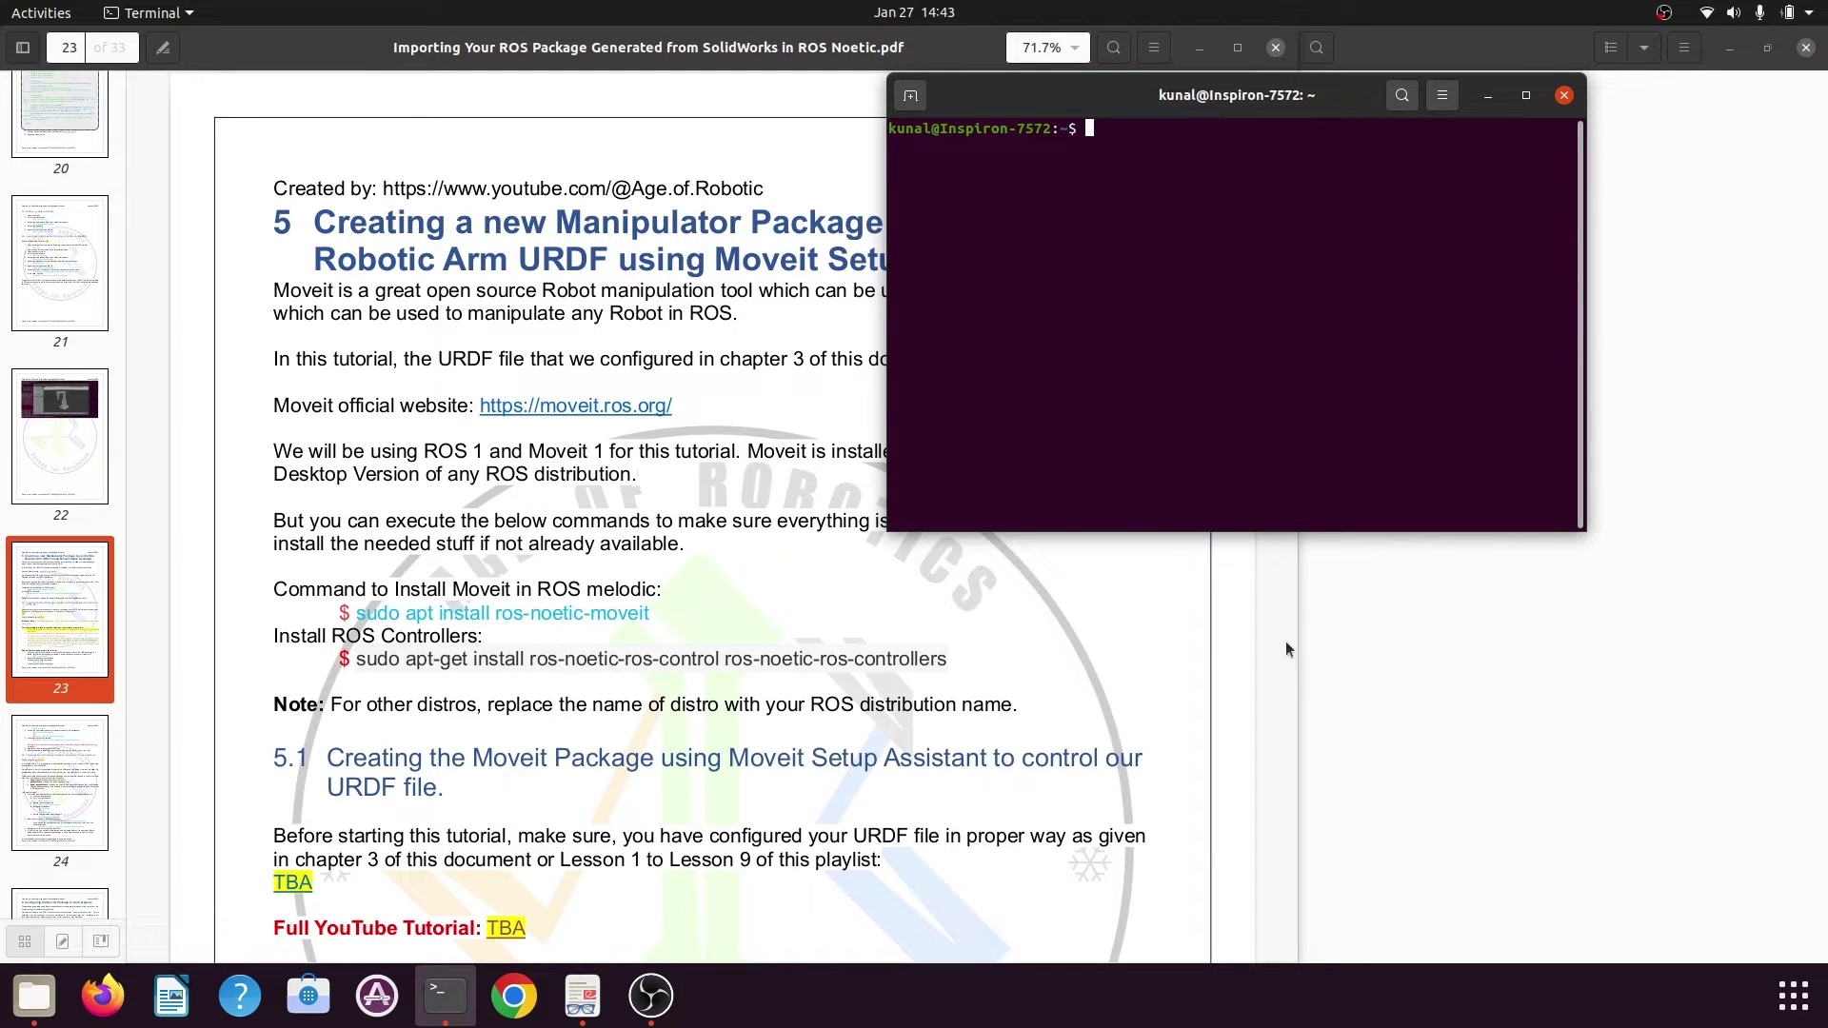
Consult the command steps in section 5.1 of the PDF and change the terminal's directory to ~/moveit_ws
left_click(1202, 644)
scroll(808, 568, "down", 5)
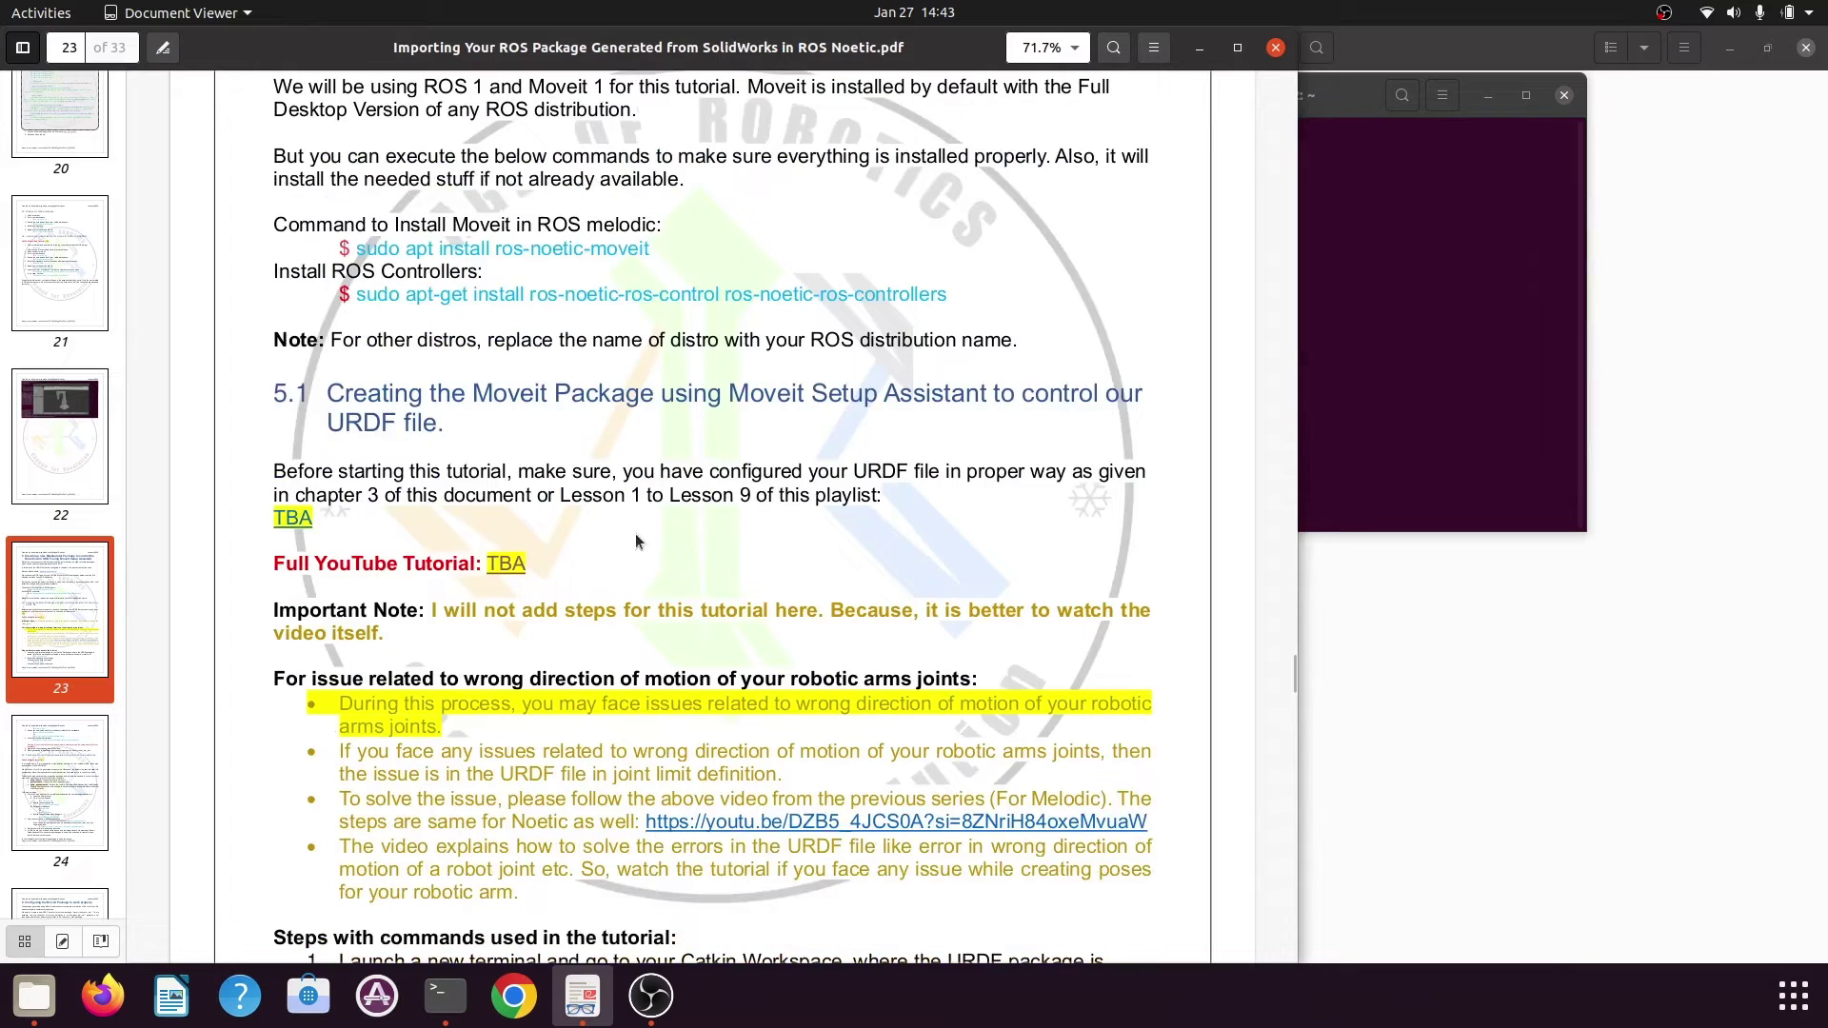
scroll(633, 522, "down", 3)
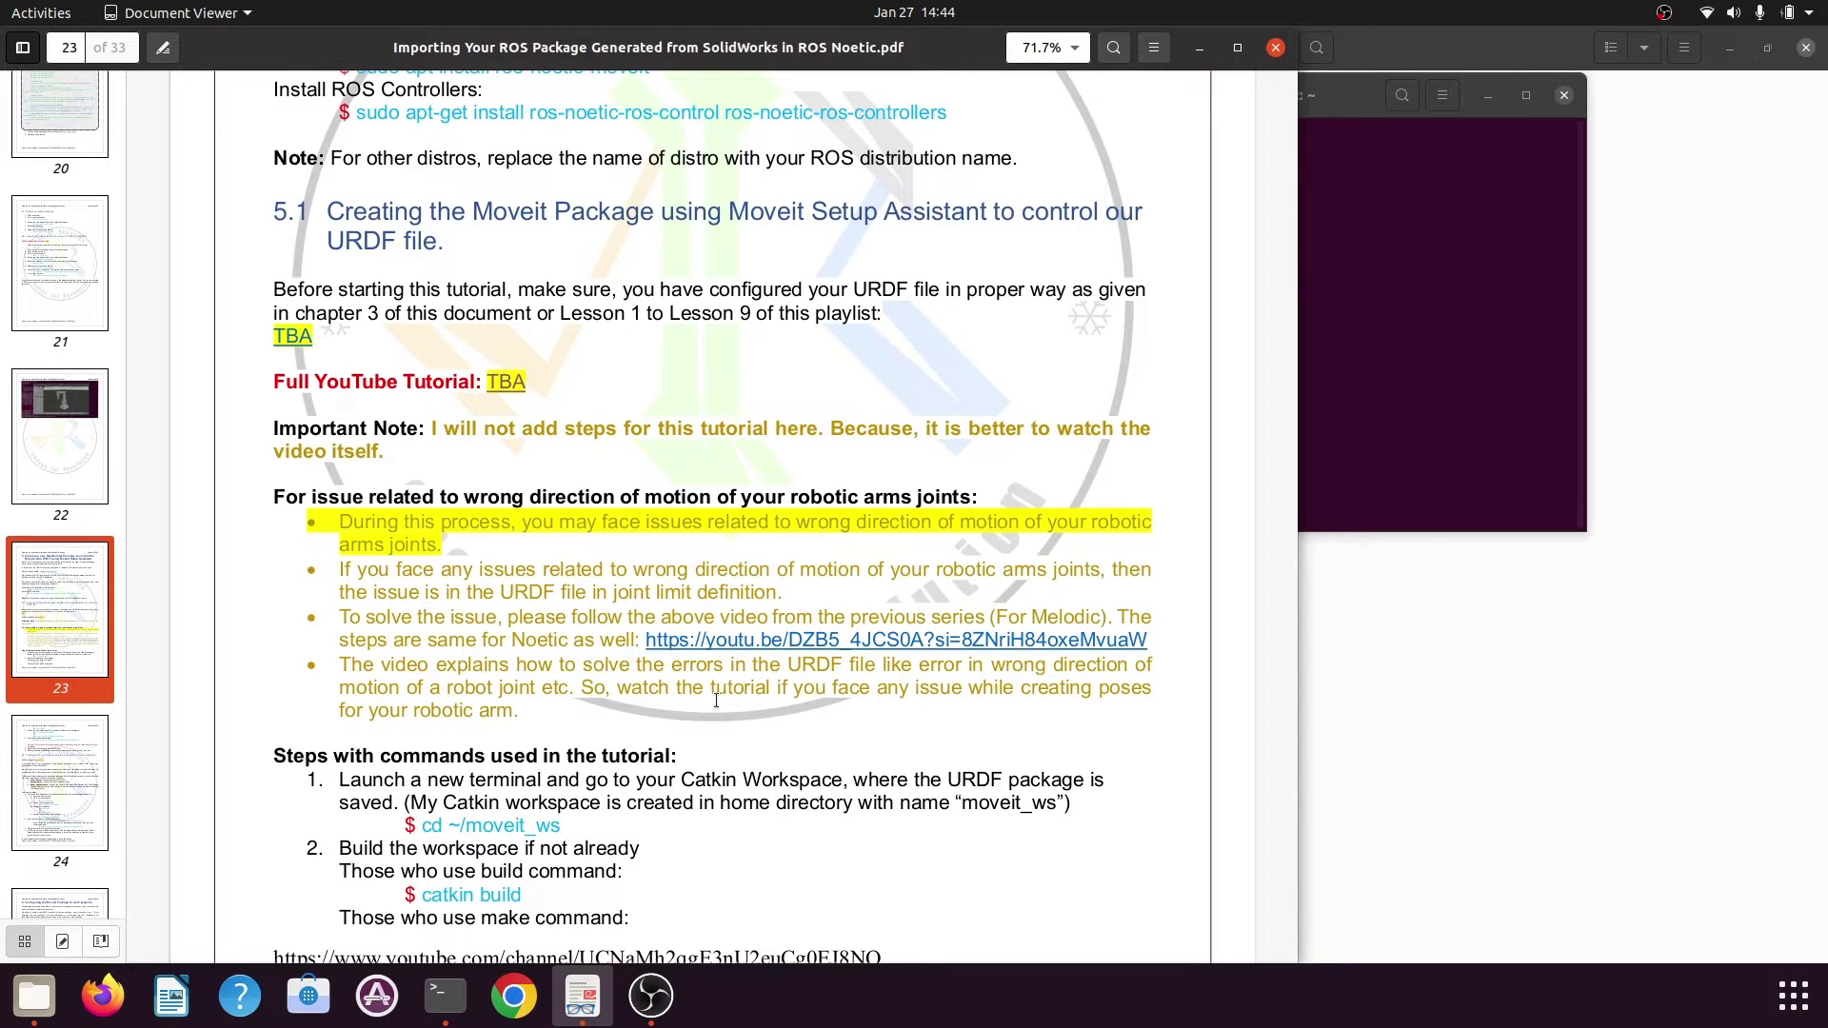
scroll(716, 699, "down", 6)
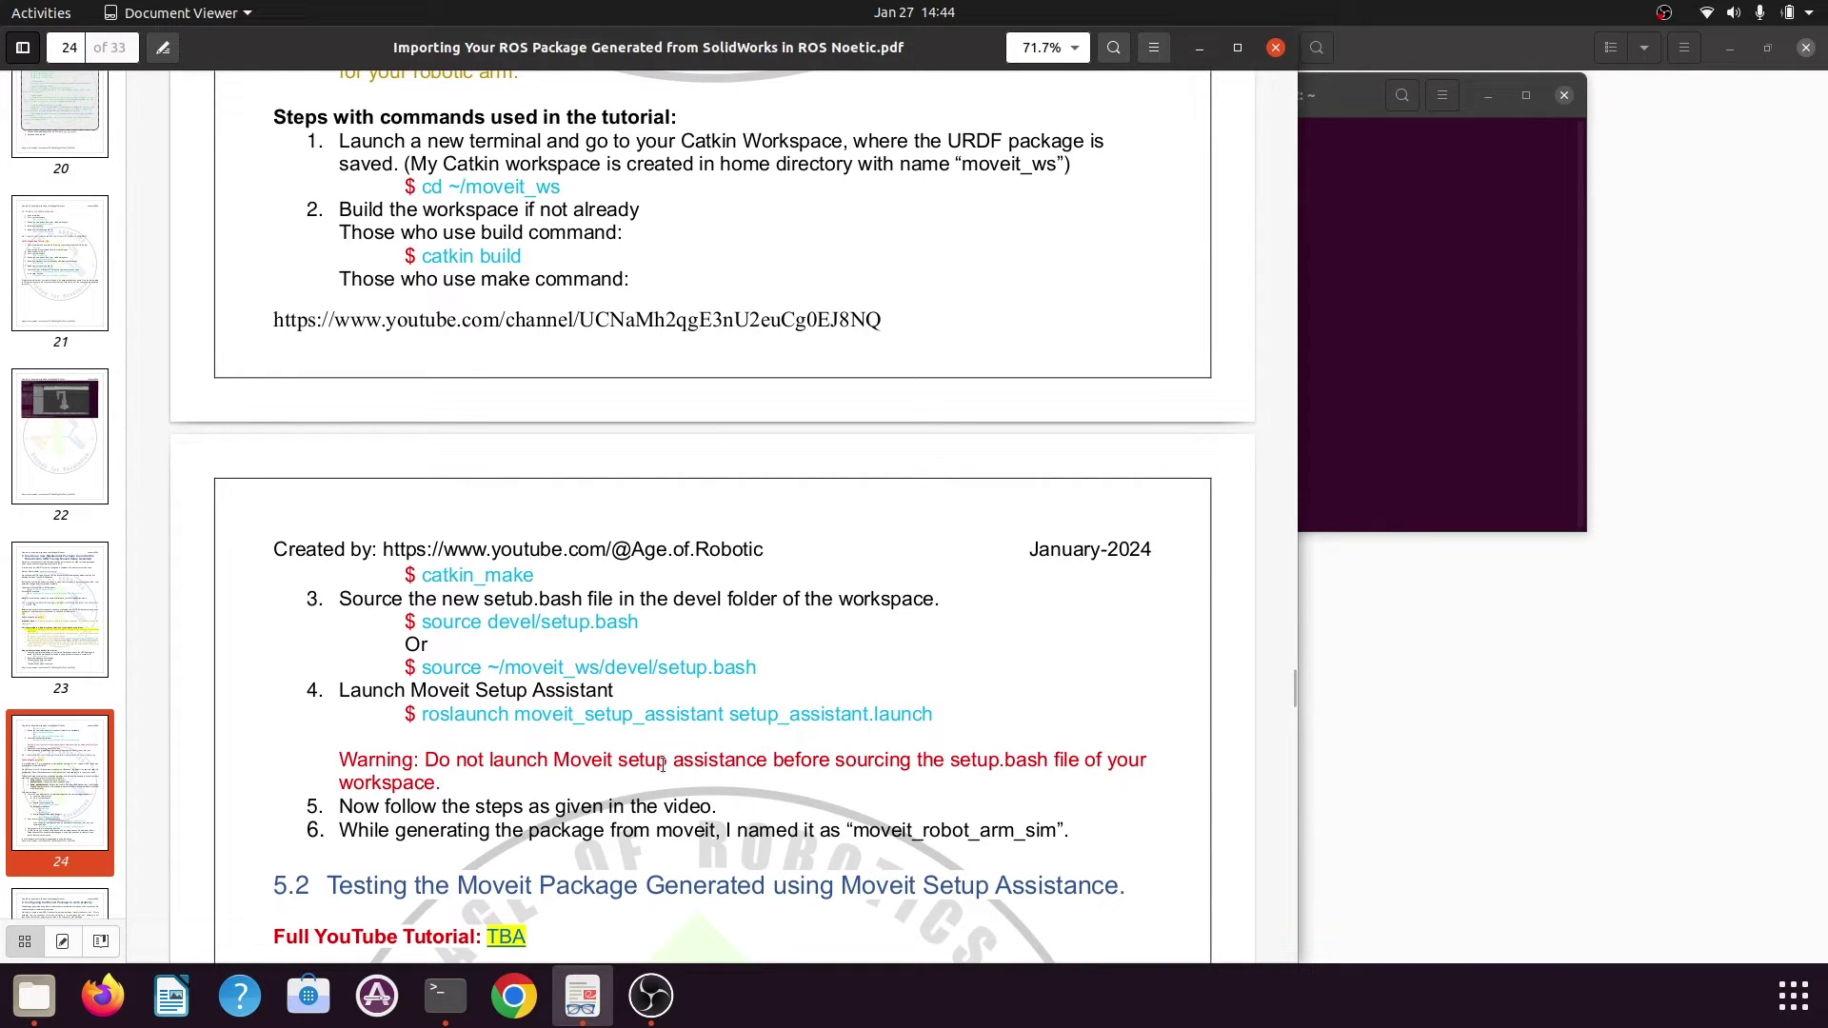
left_click(1377, 386)
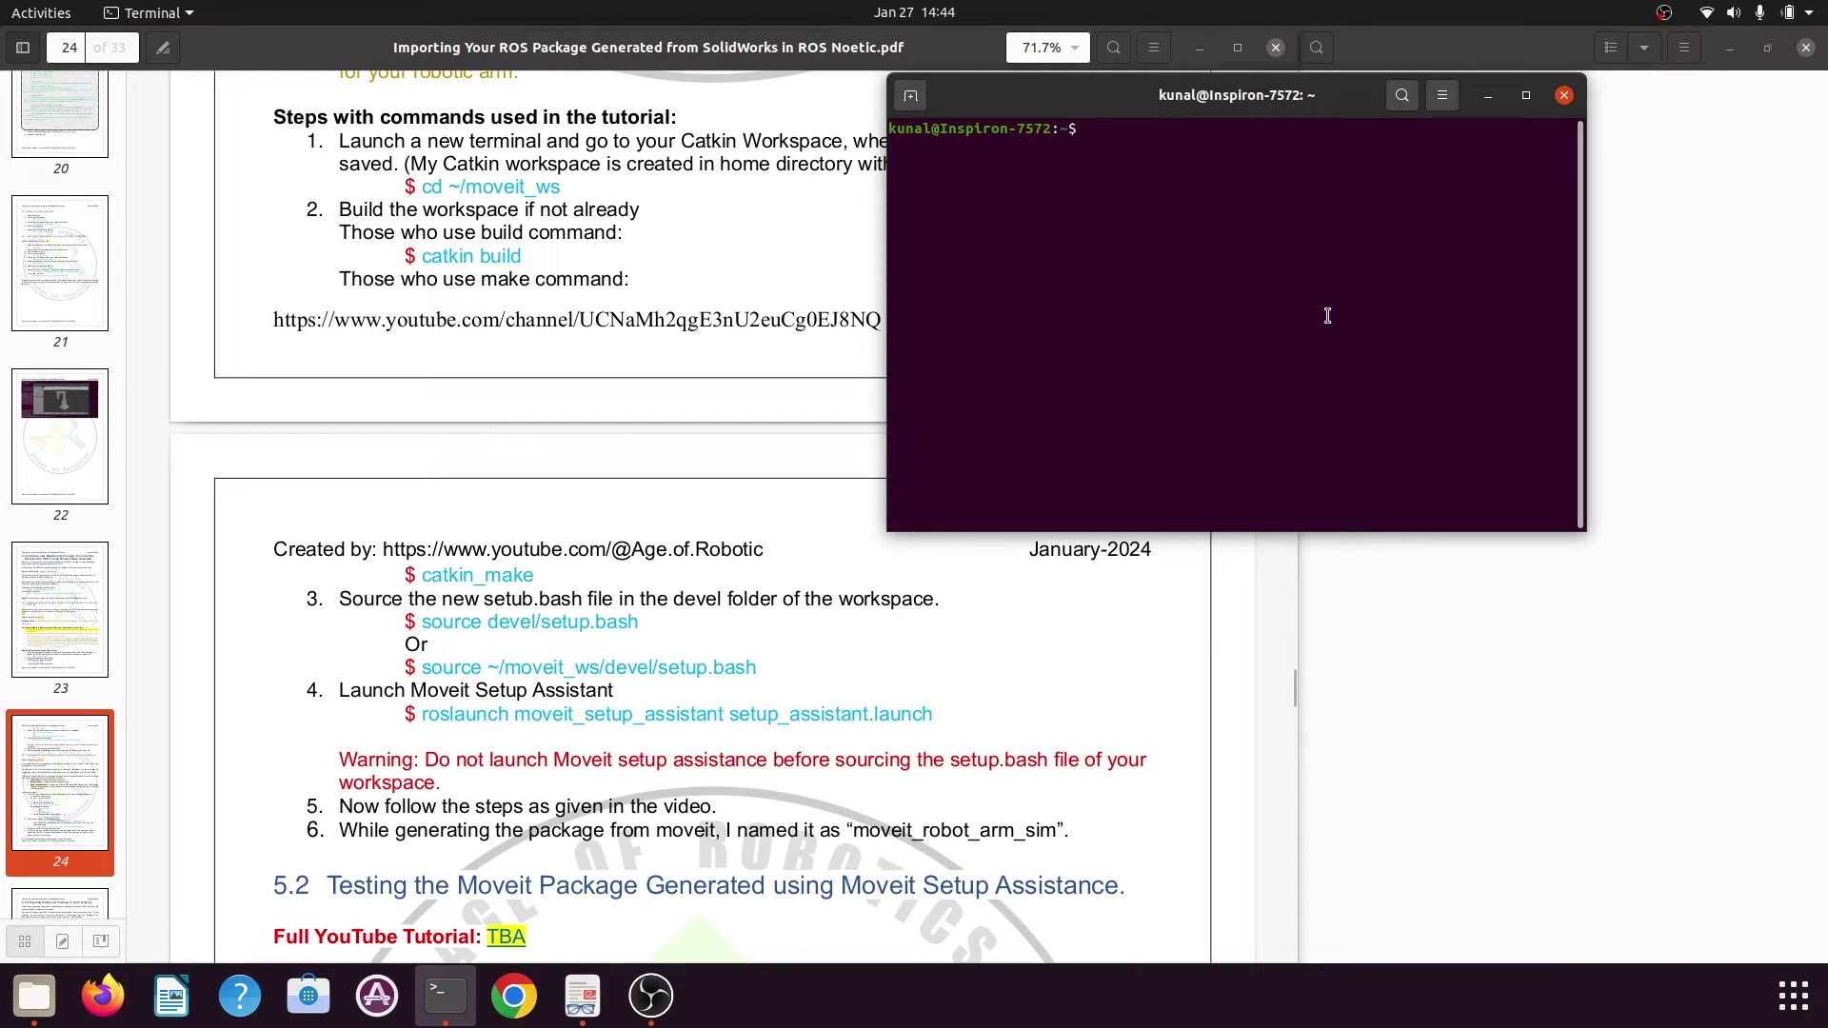
type("cd ~/m")
key("Tab")
key("Return")
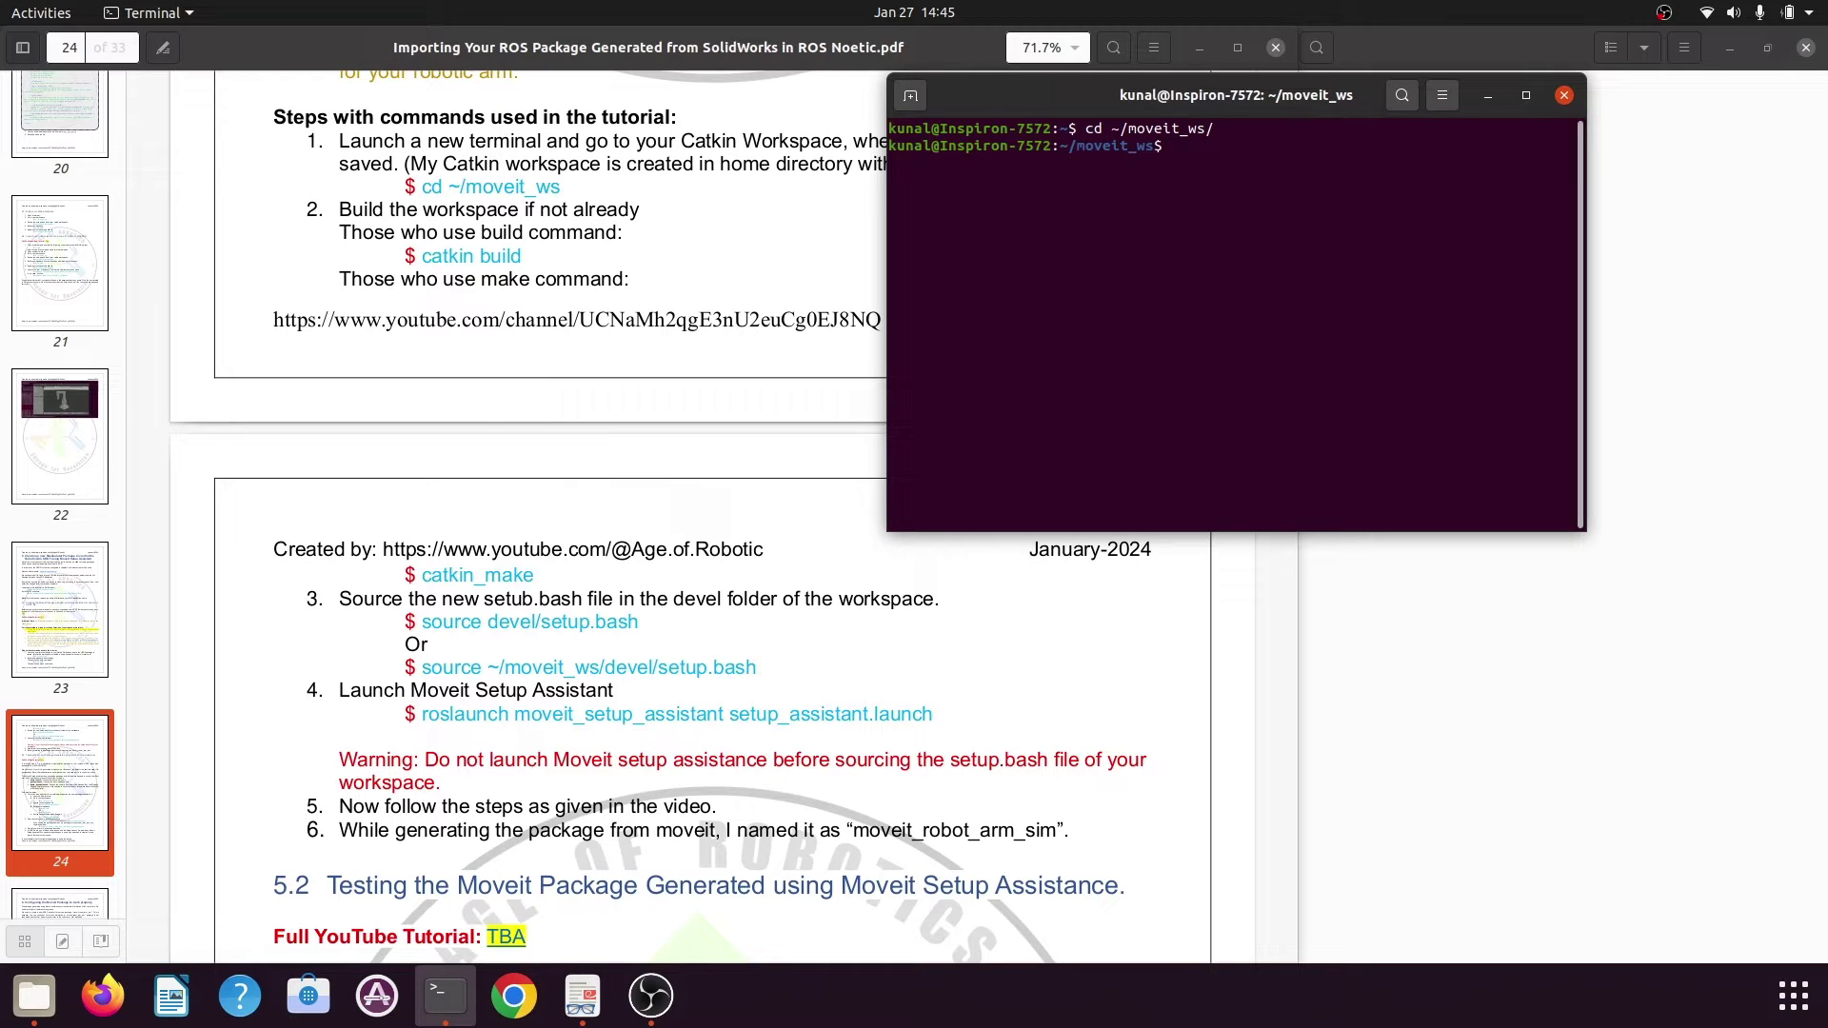
Build the moveit_ws workspace with "catkin build"
type("ct")
key("BackSpace")
type("atkin build")
key("Return")
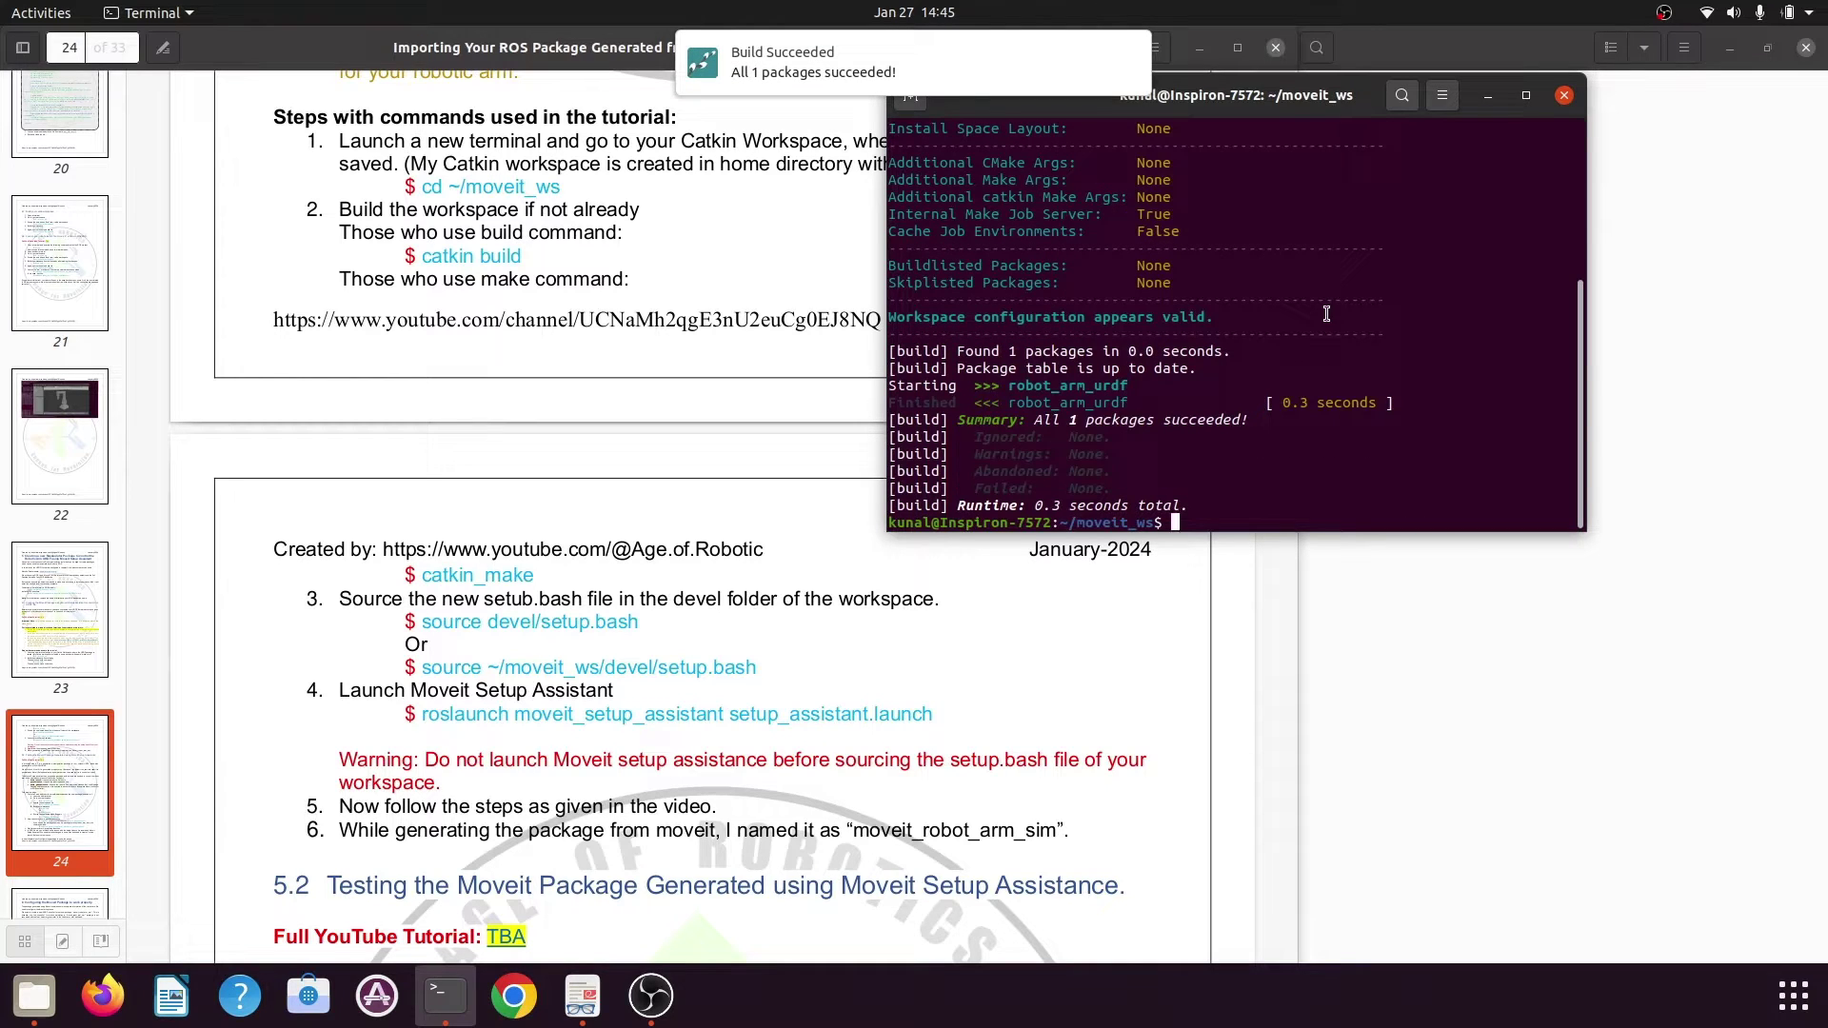
Source the workspace's devel/setup.bash file in the terminal
type("source ")
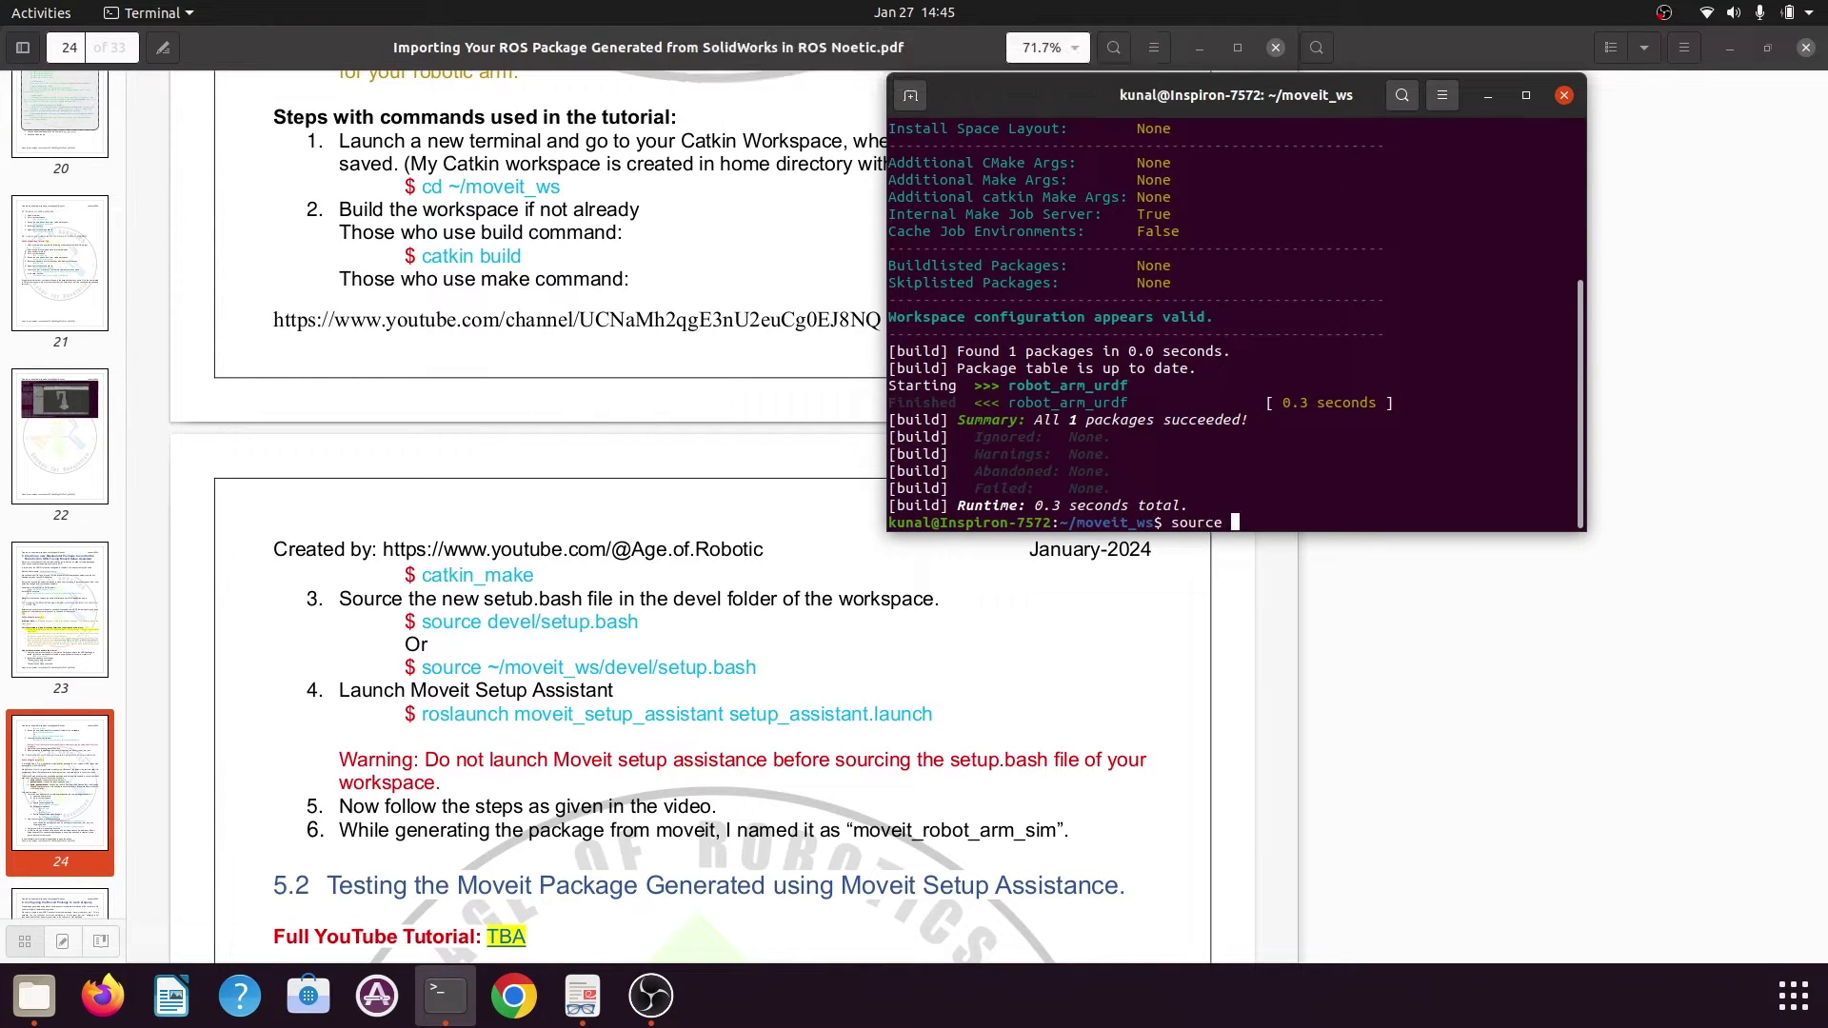
type("devel/setup.bash")
key("Return")
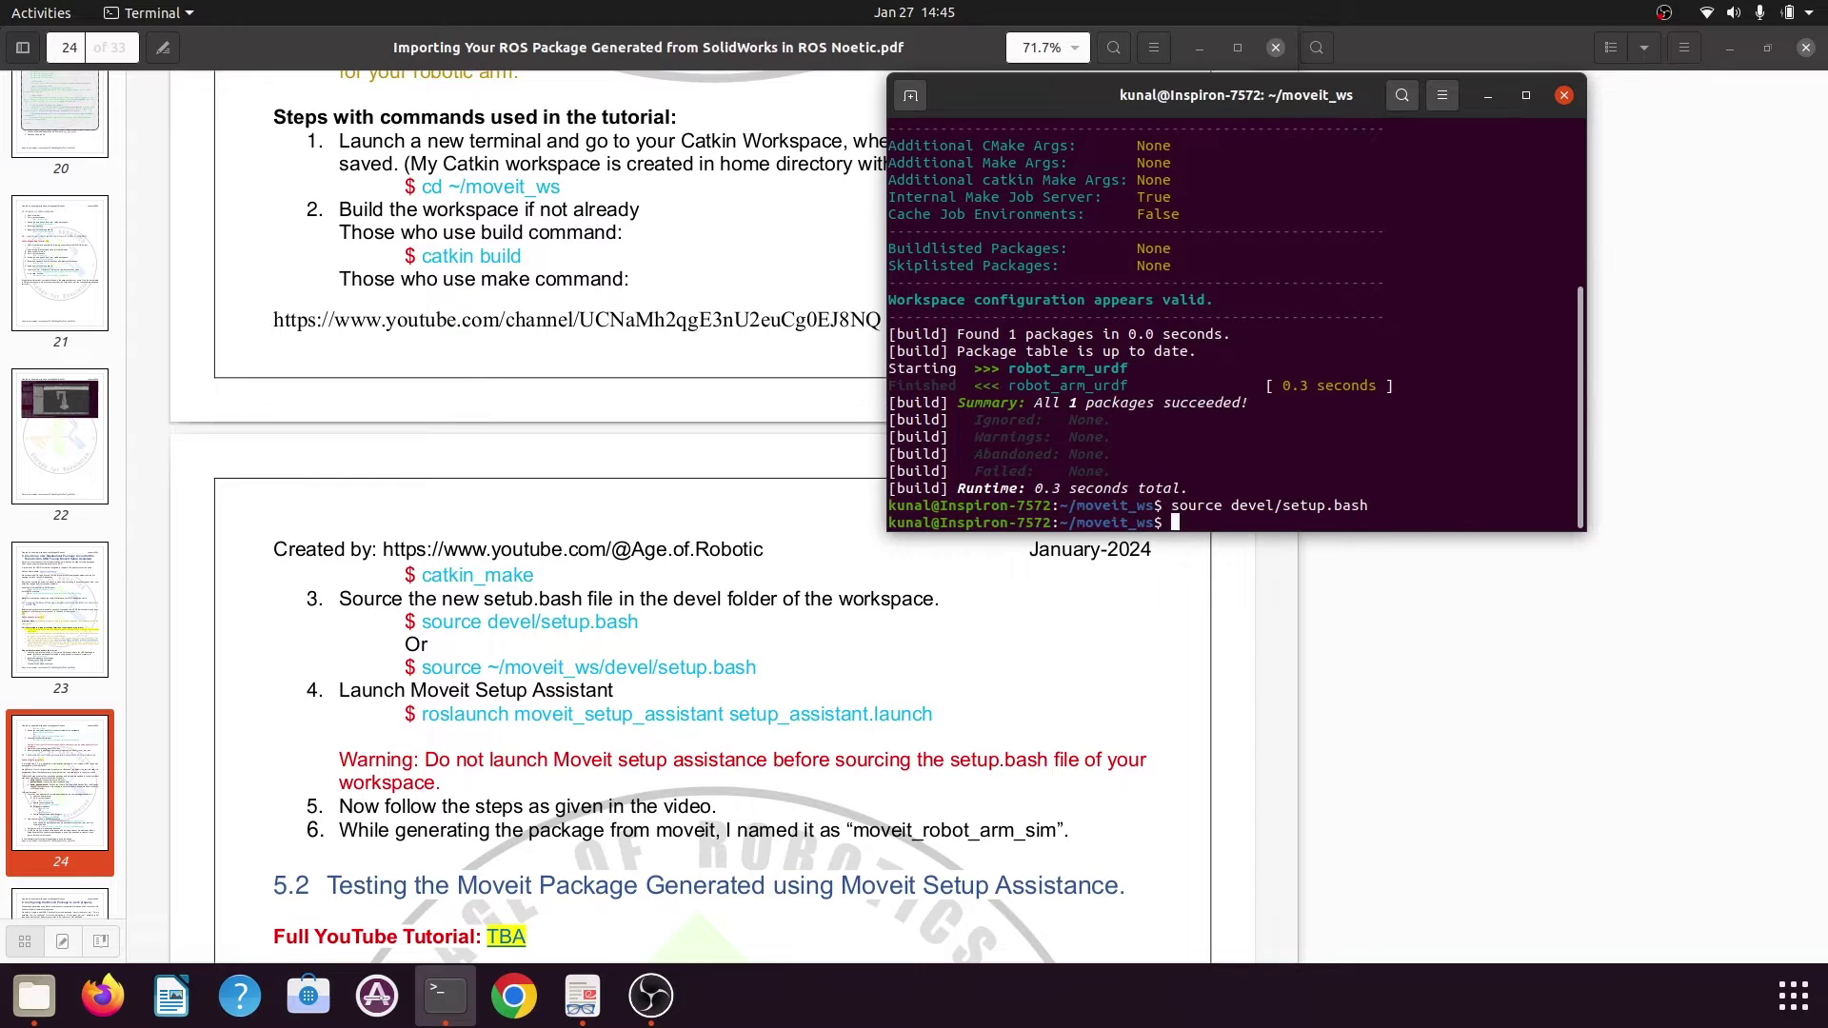
Clear the terminal output and source the workspace's devel/setup.bash file again
type("clear")
key("Return")
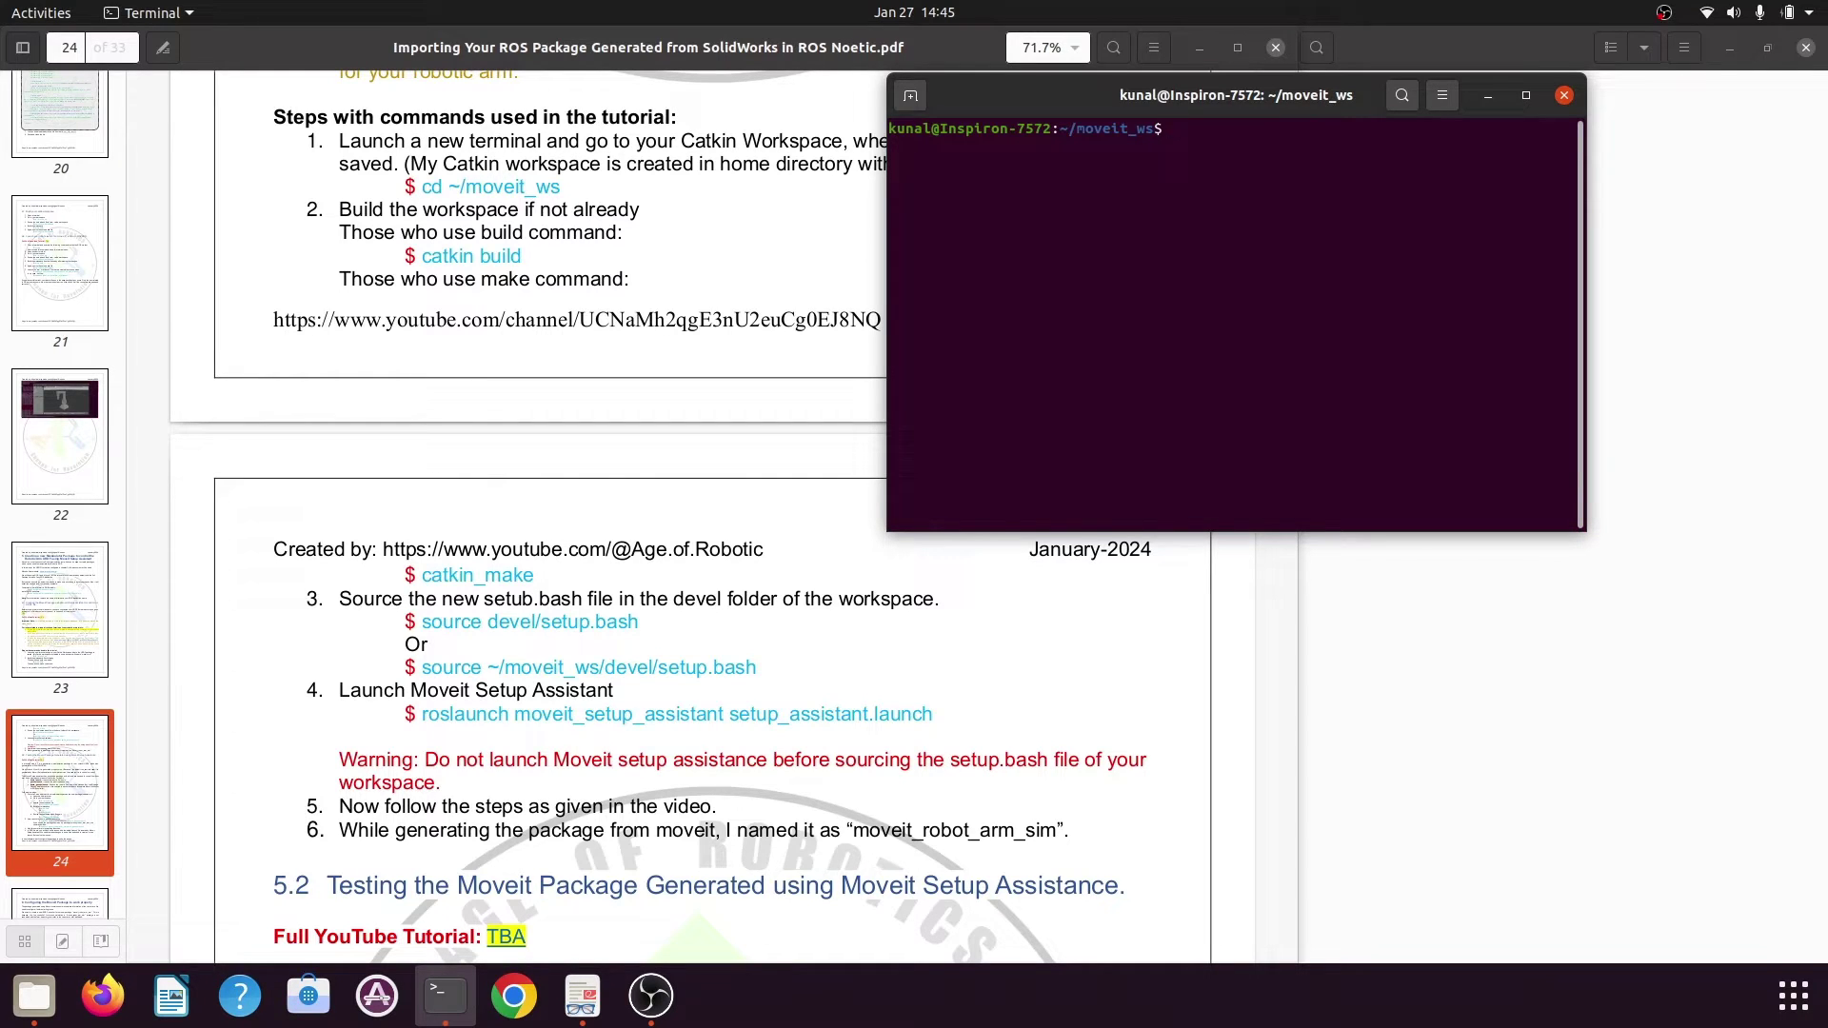
type("rosla")
key("BackSpace")
key("BackSpace")
key("BackSpace")
key("BackSpace")
key("BackSpace")
type("source devel/setup.bash")
key("Return")
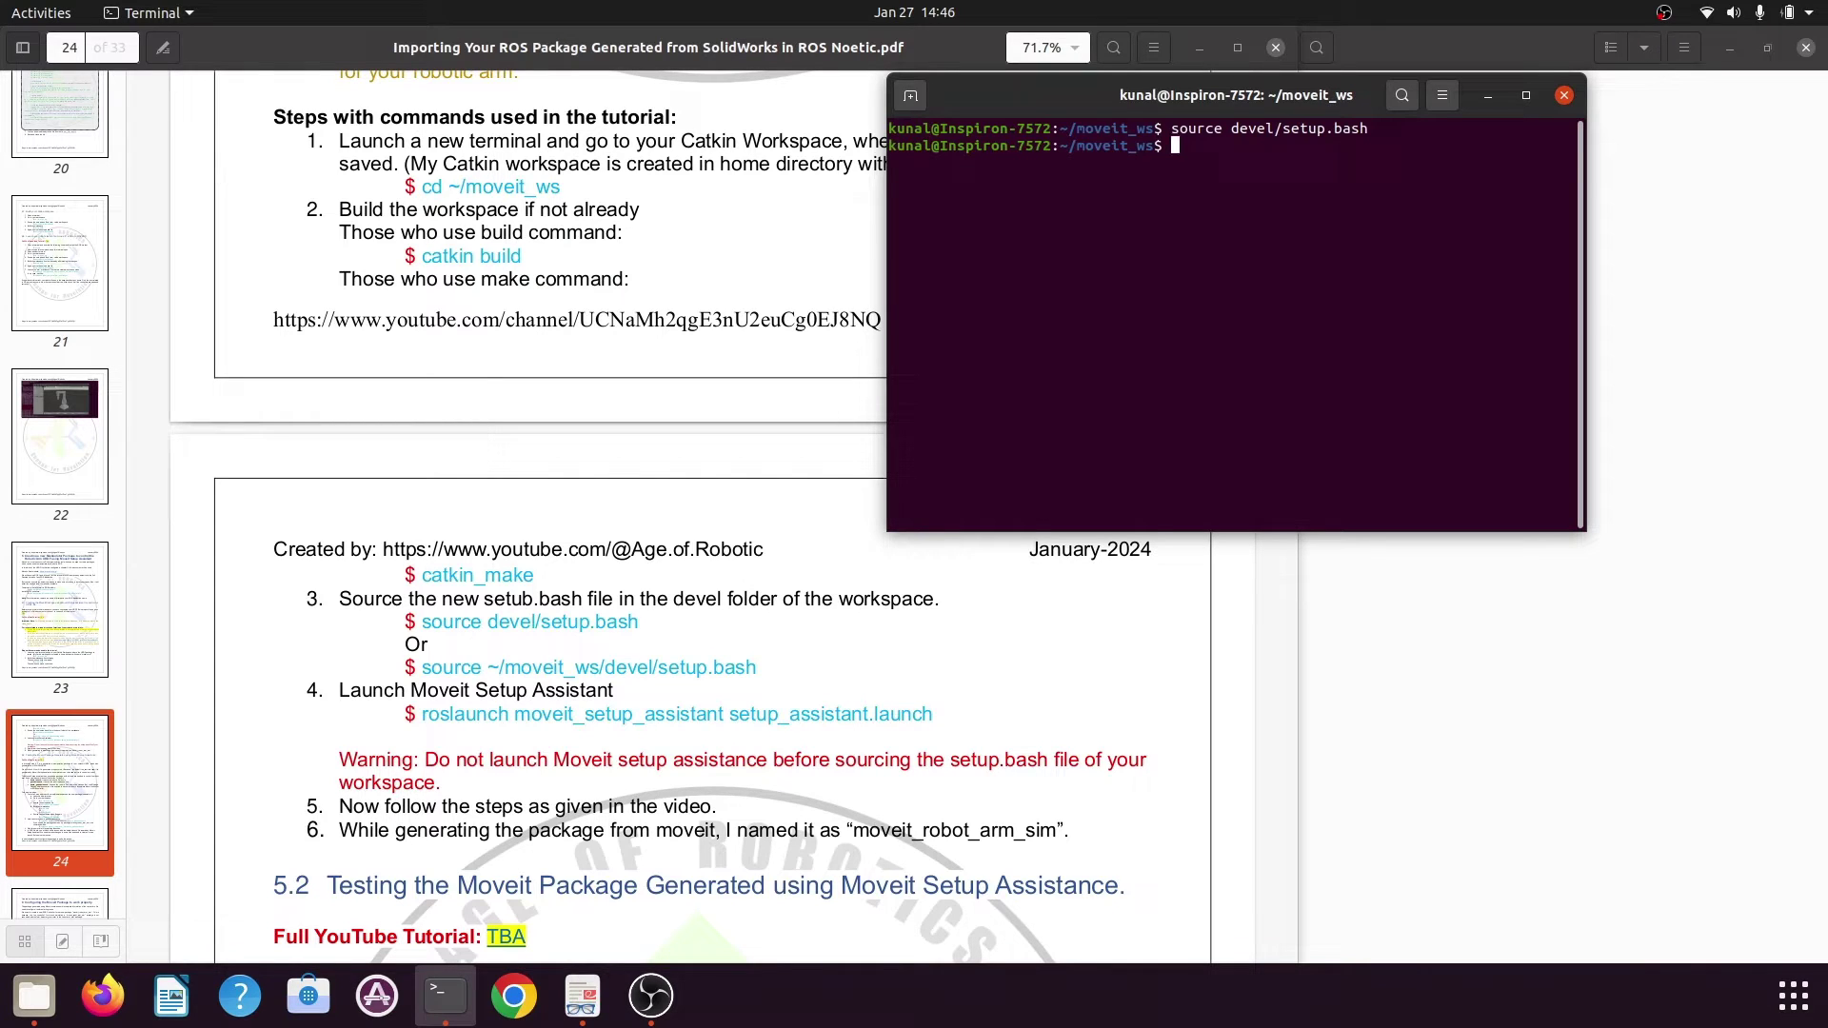
Launch MoveIt Setup Assistant with "roslaunch moveit_setup_assistant setup_assistant.launch" and maximize its window
type("roslaunch moveit_se")
key("Tab")
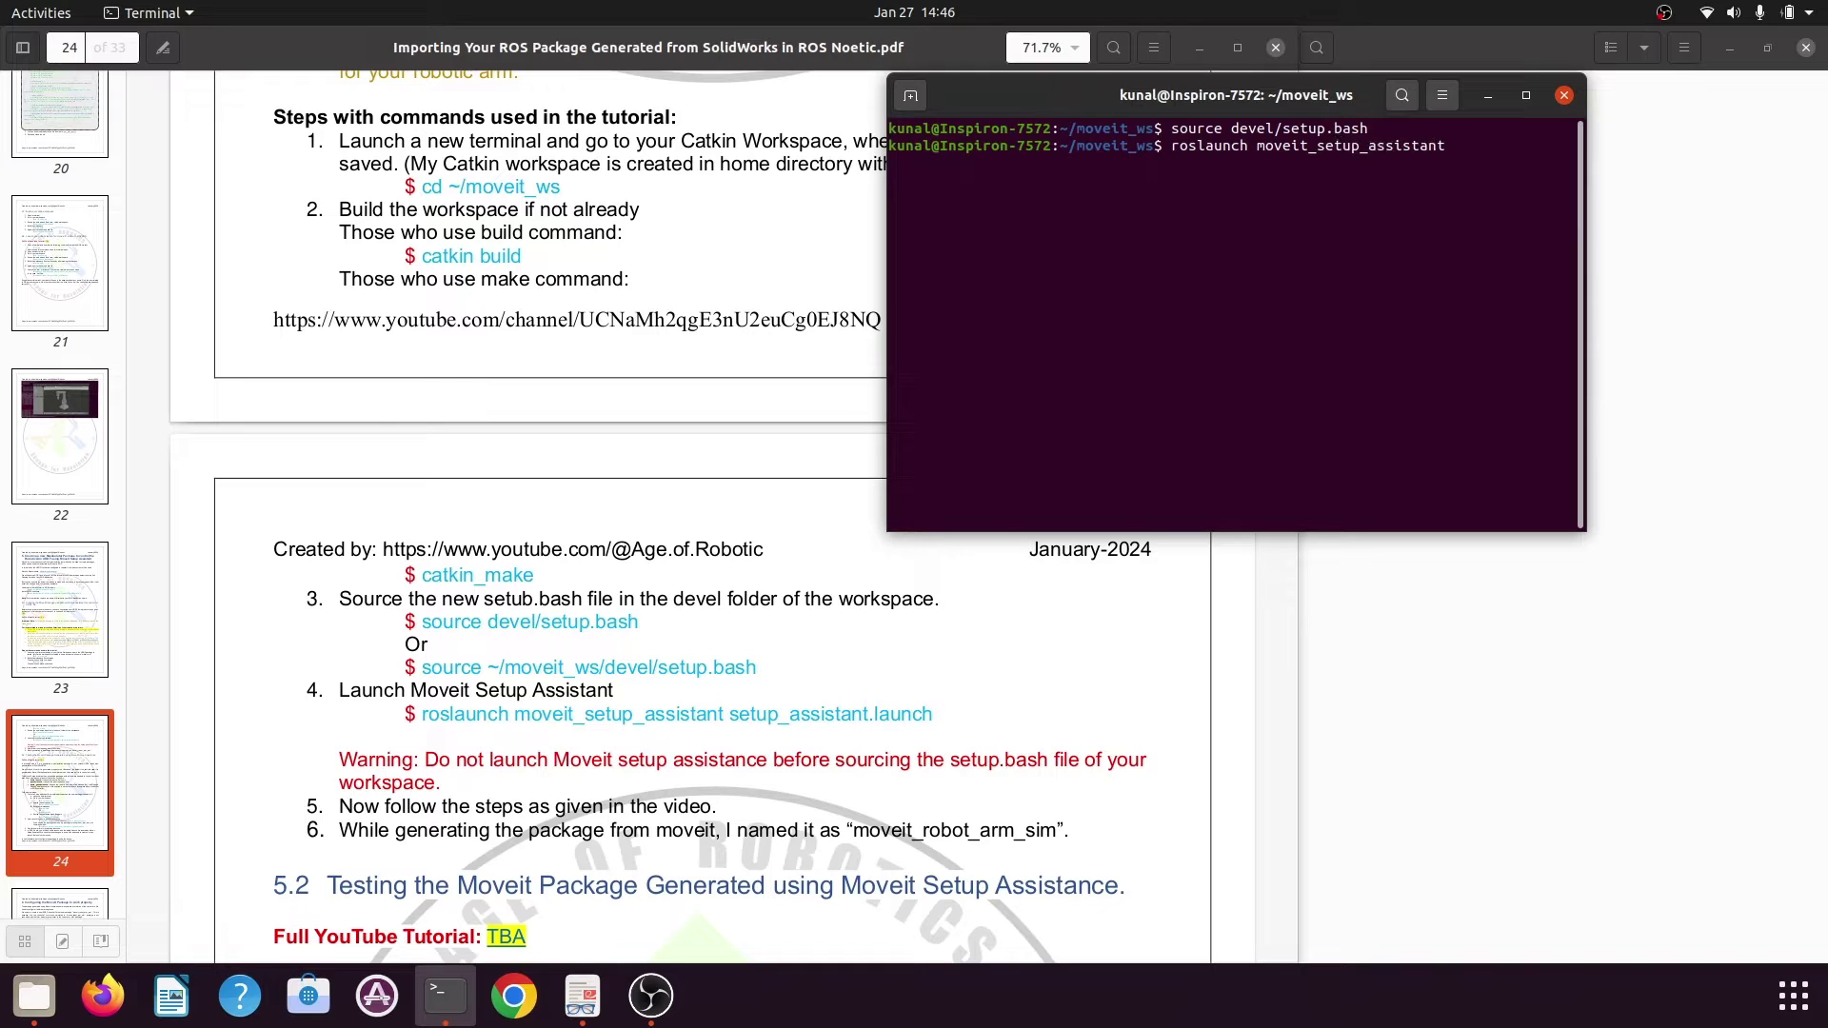
type("se")
key("Tab")
key("Return")
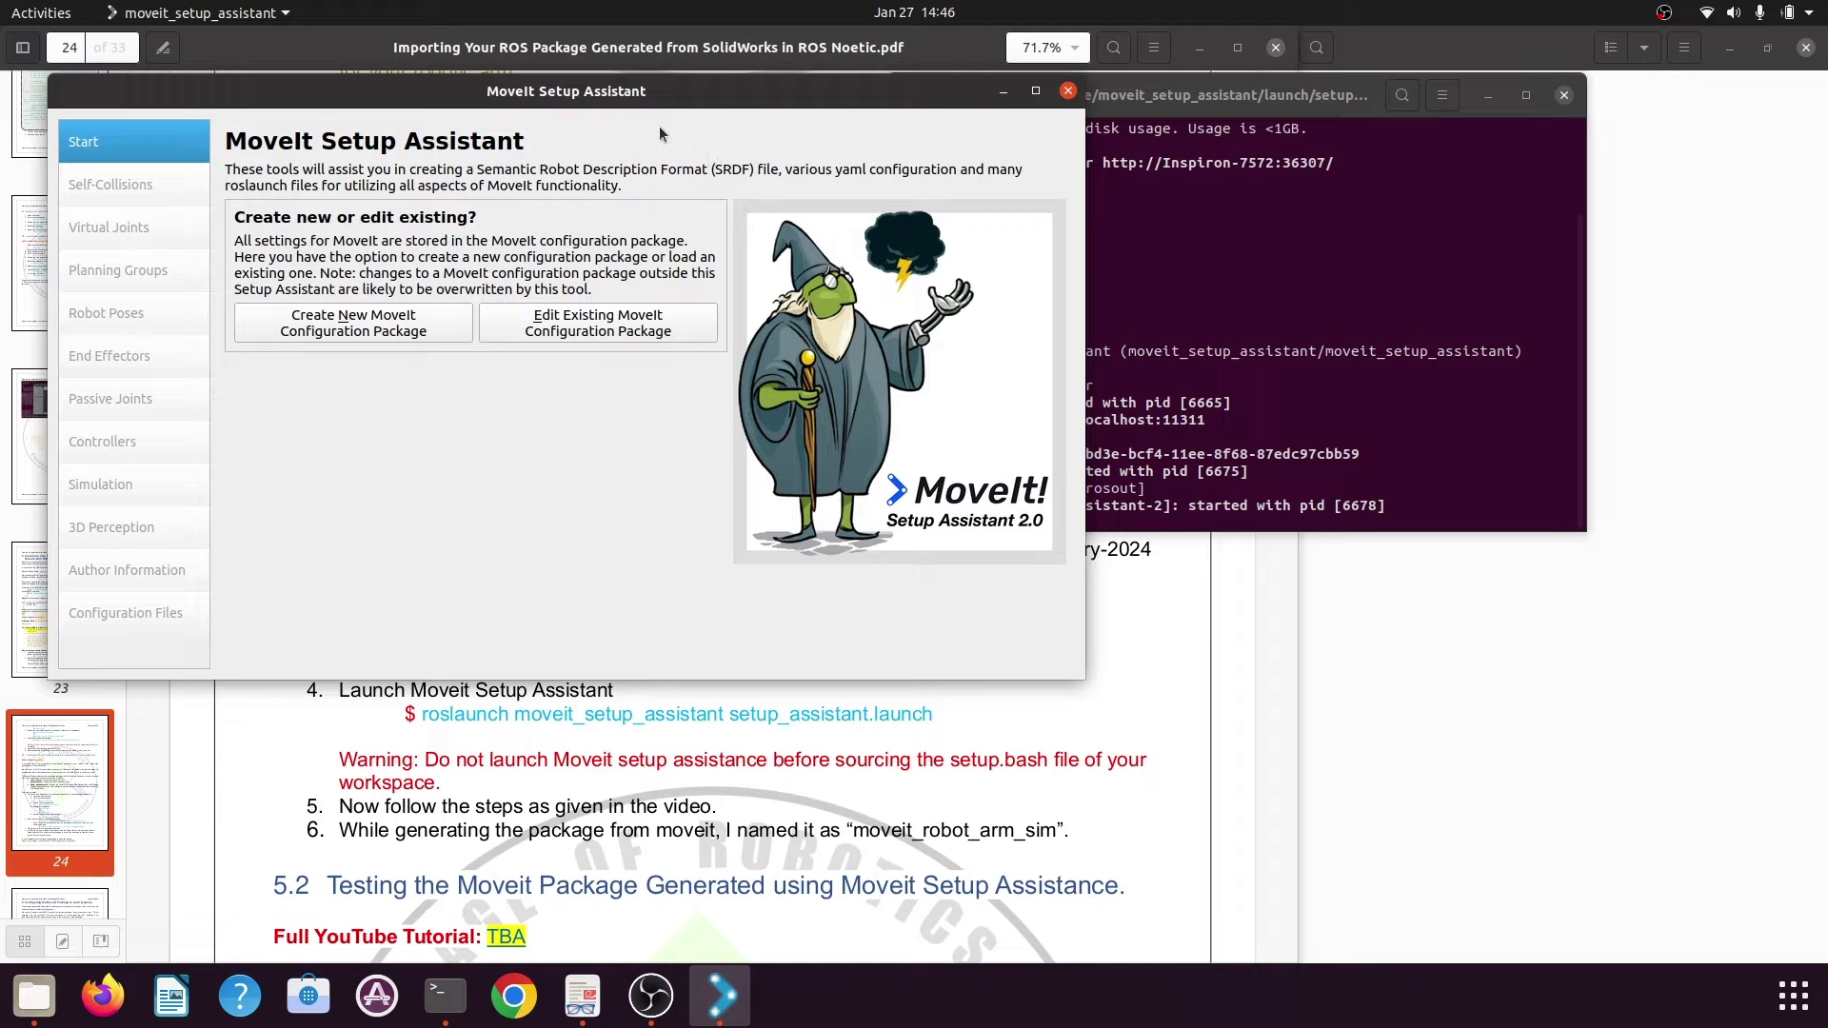
left_click_drag(651, 98, 688, 98)
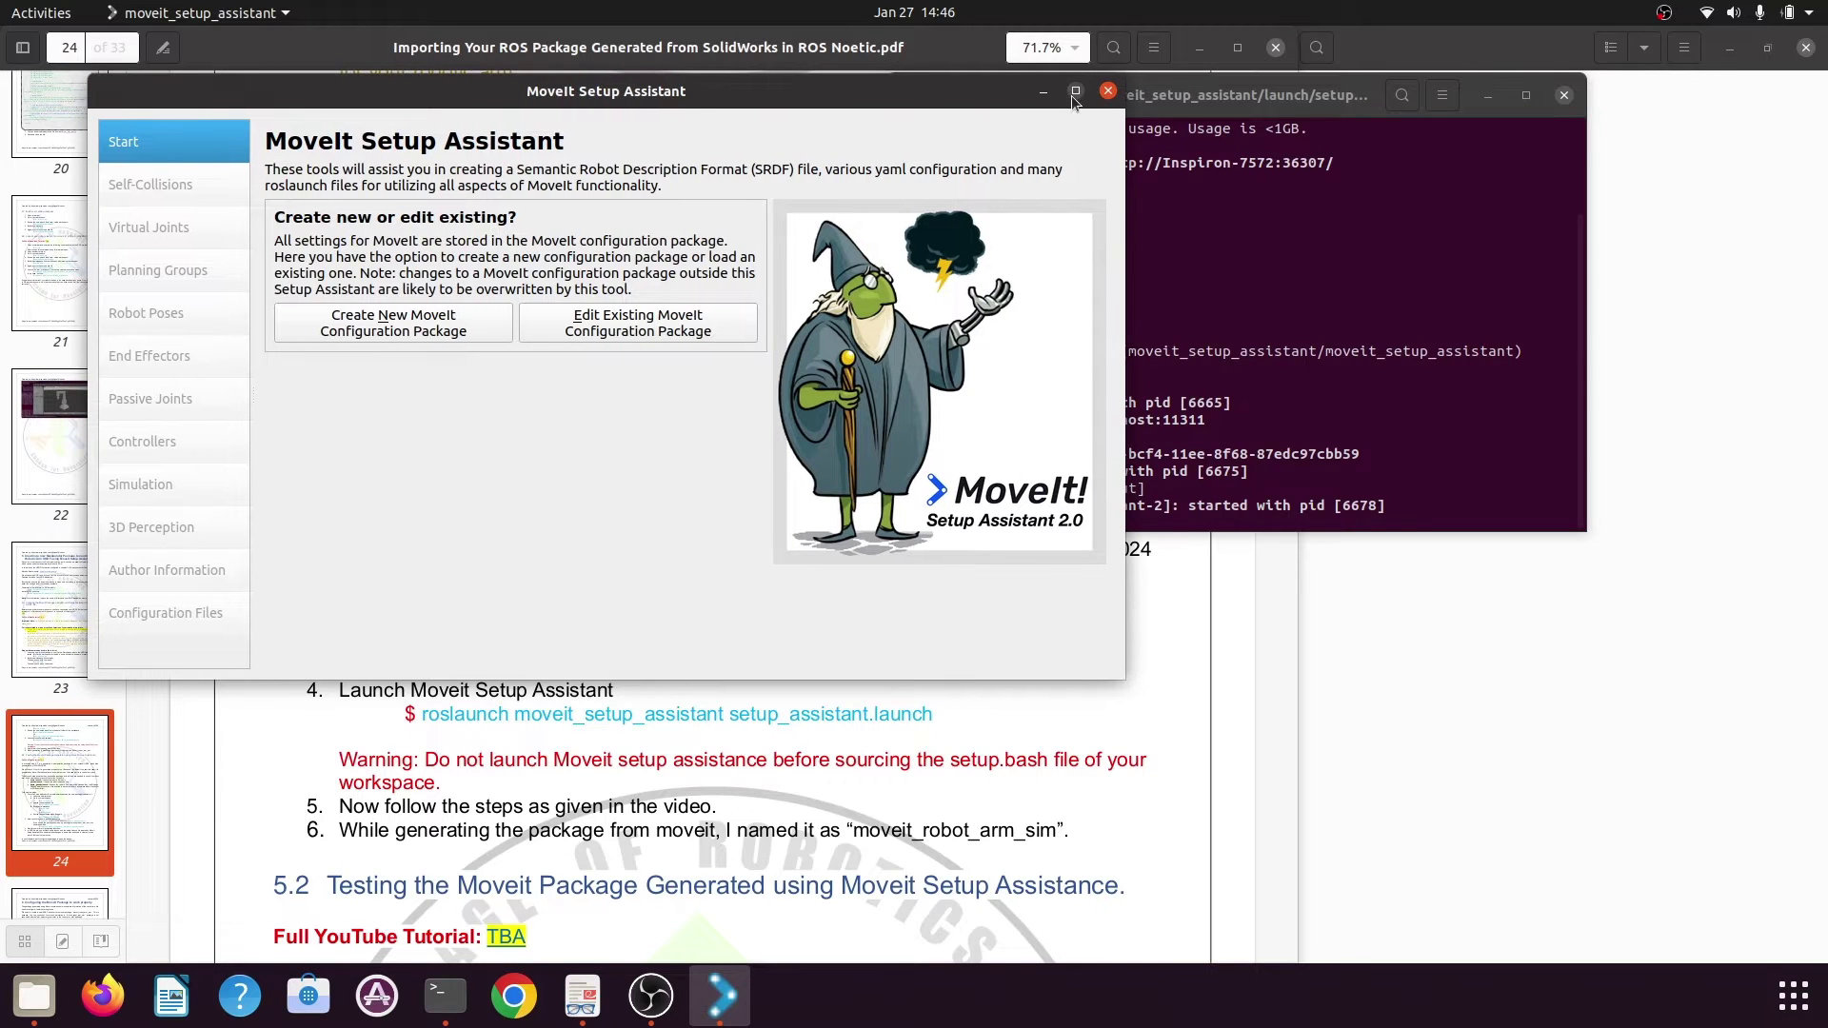
left_click(1070, 93)
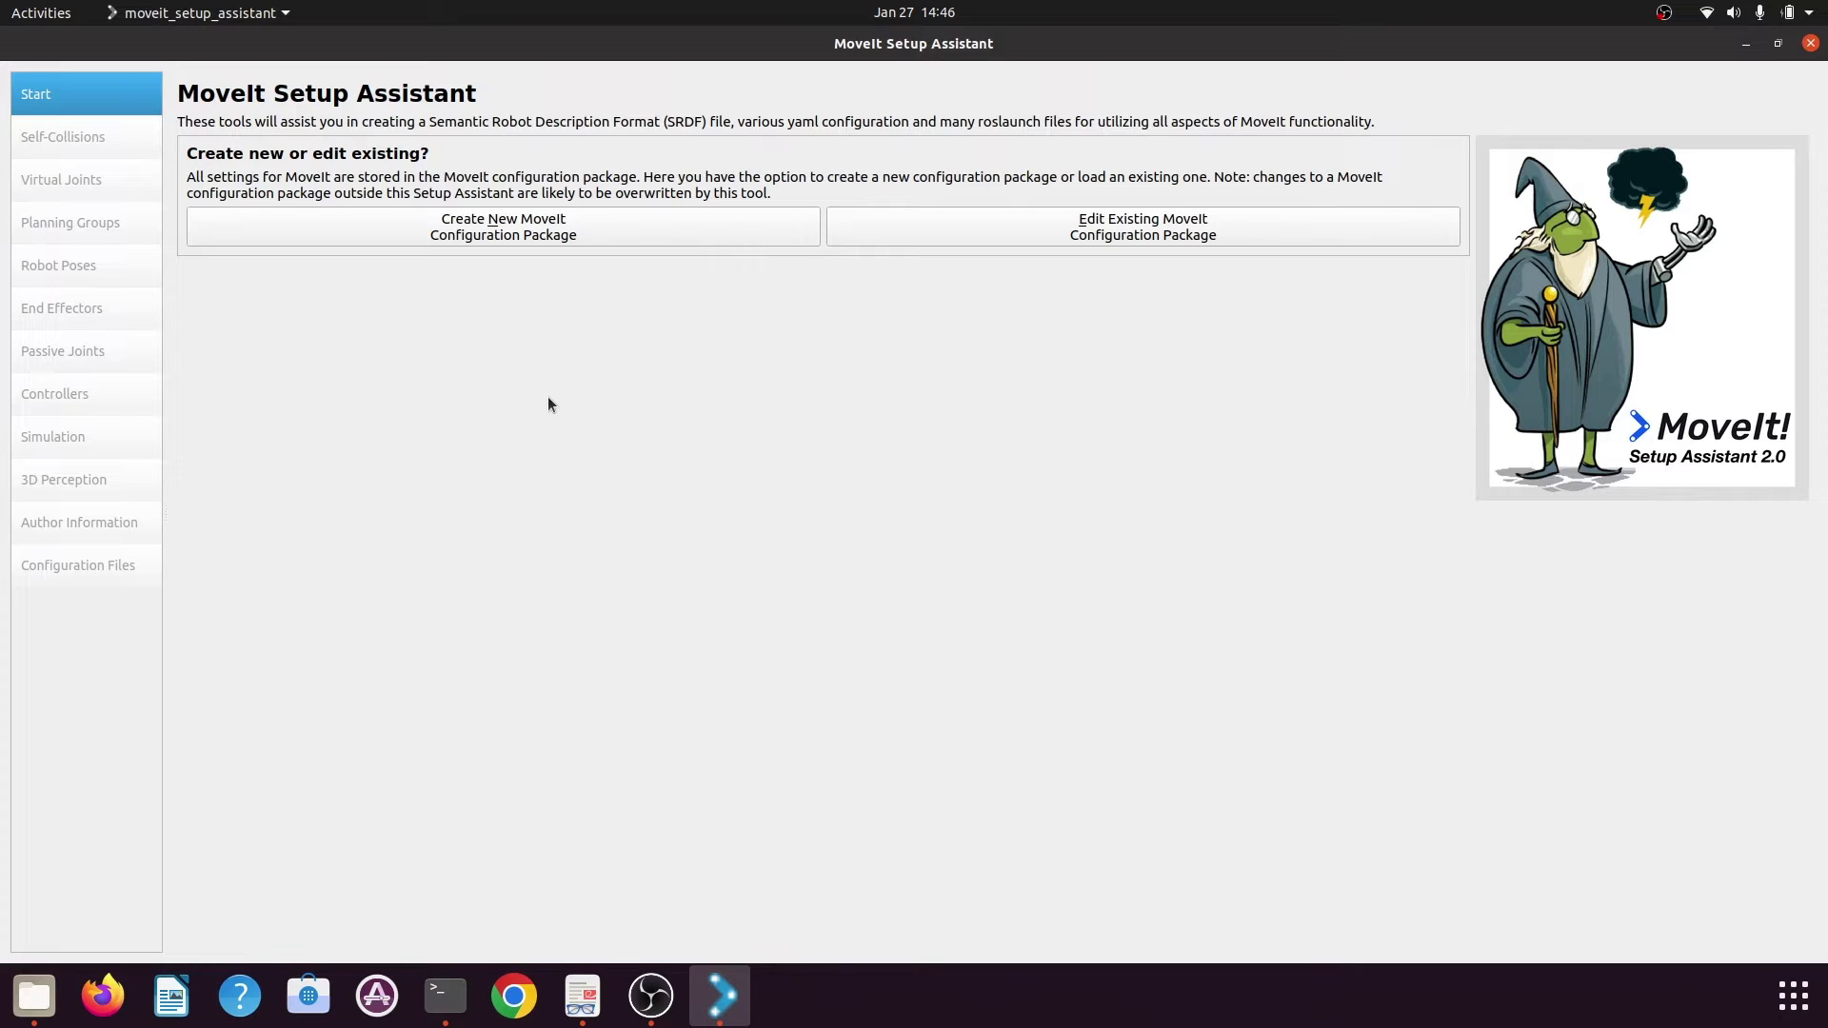
Start a new MoveIt configuration package and load robot_arm_urdf.urdf from moveit_ws/src/robot_arm_urdf/urdf in the home folder
left_click(628, 234)
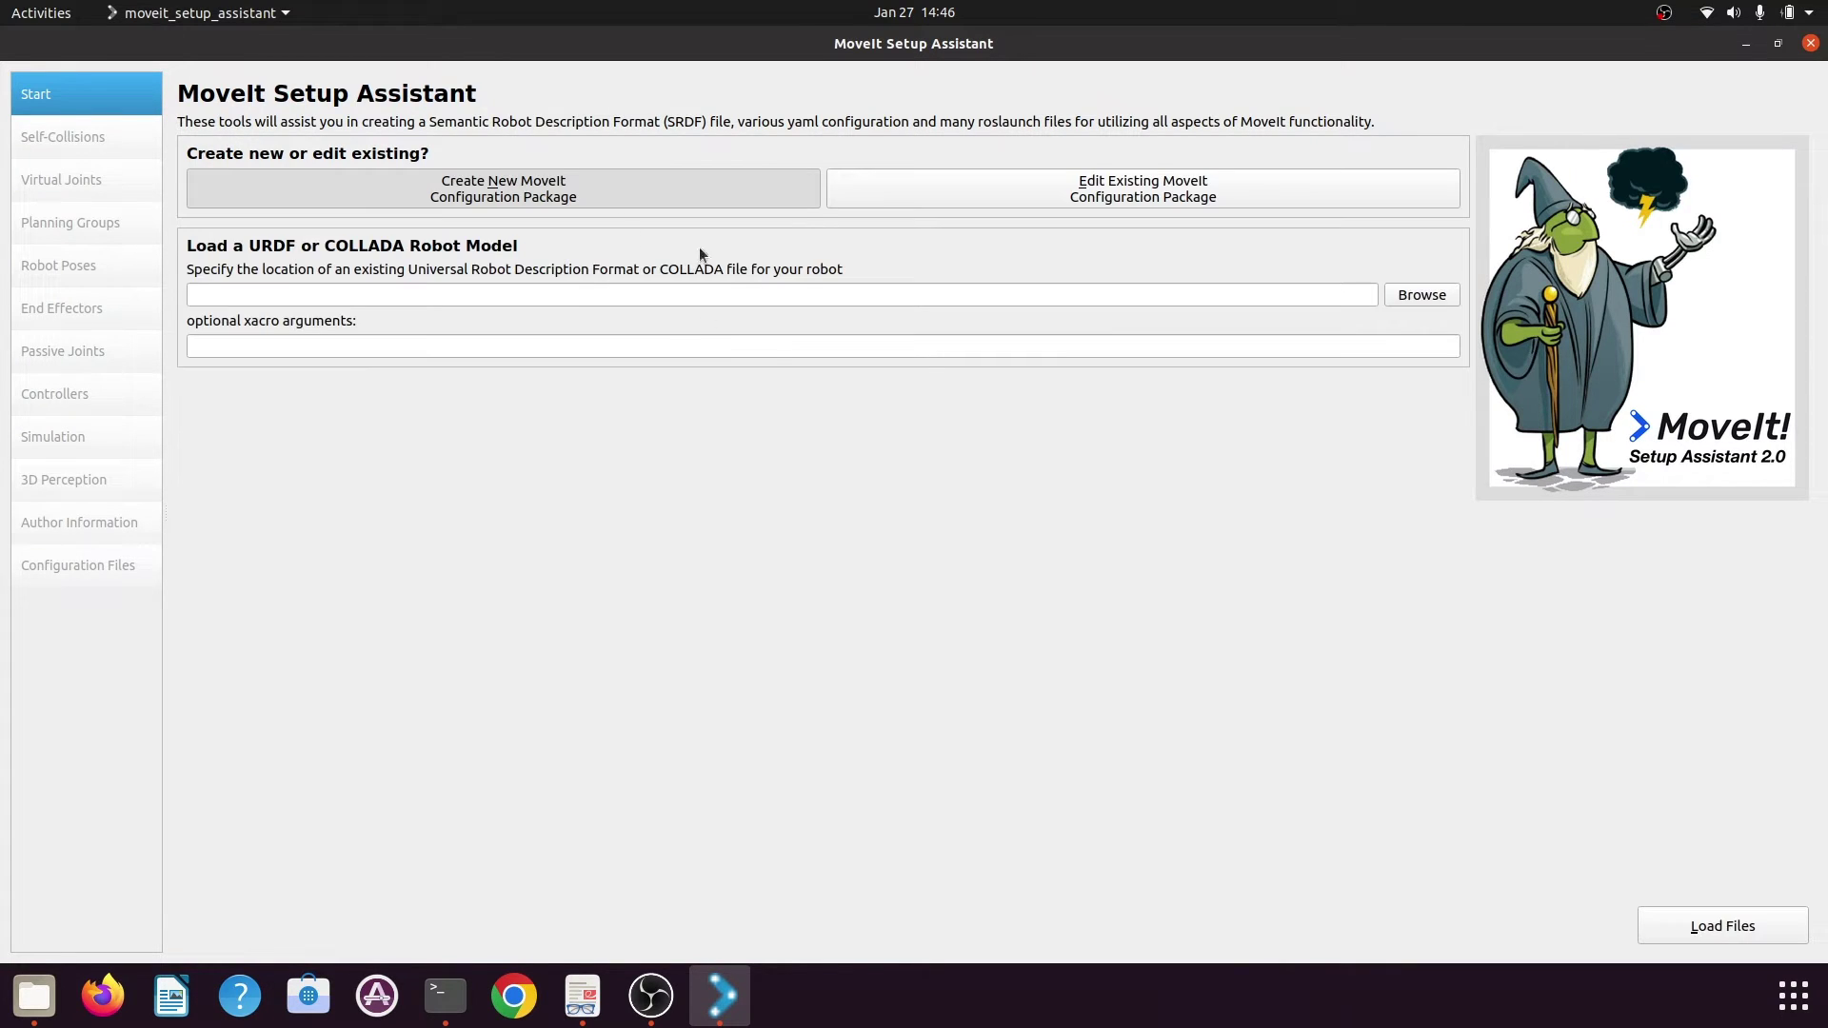
left_click(1422, 296)
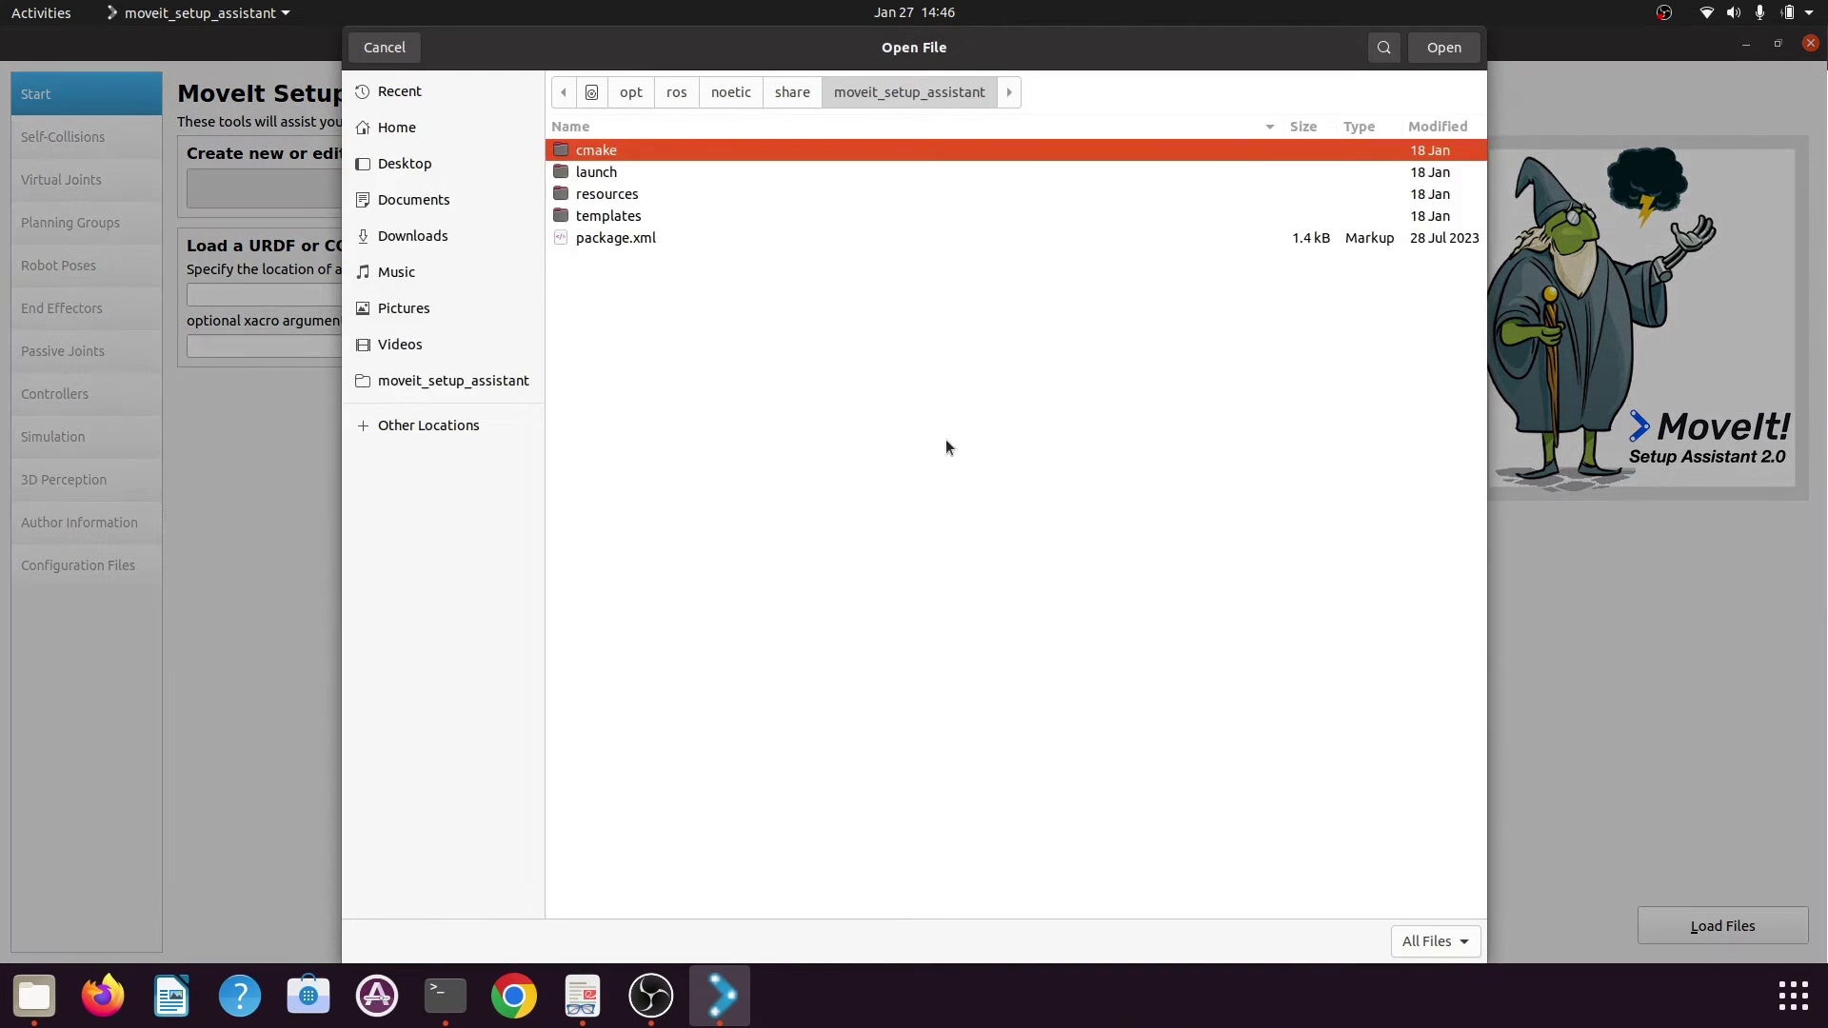
left_click(392, 129)
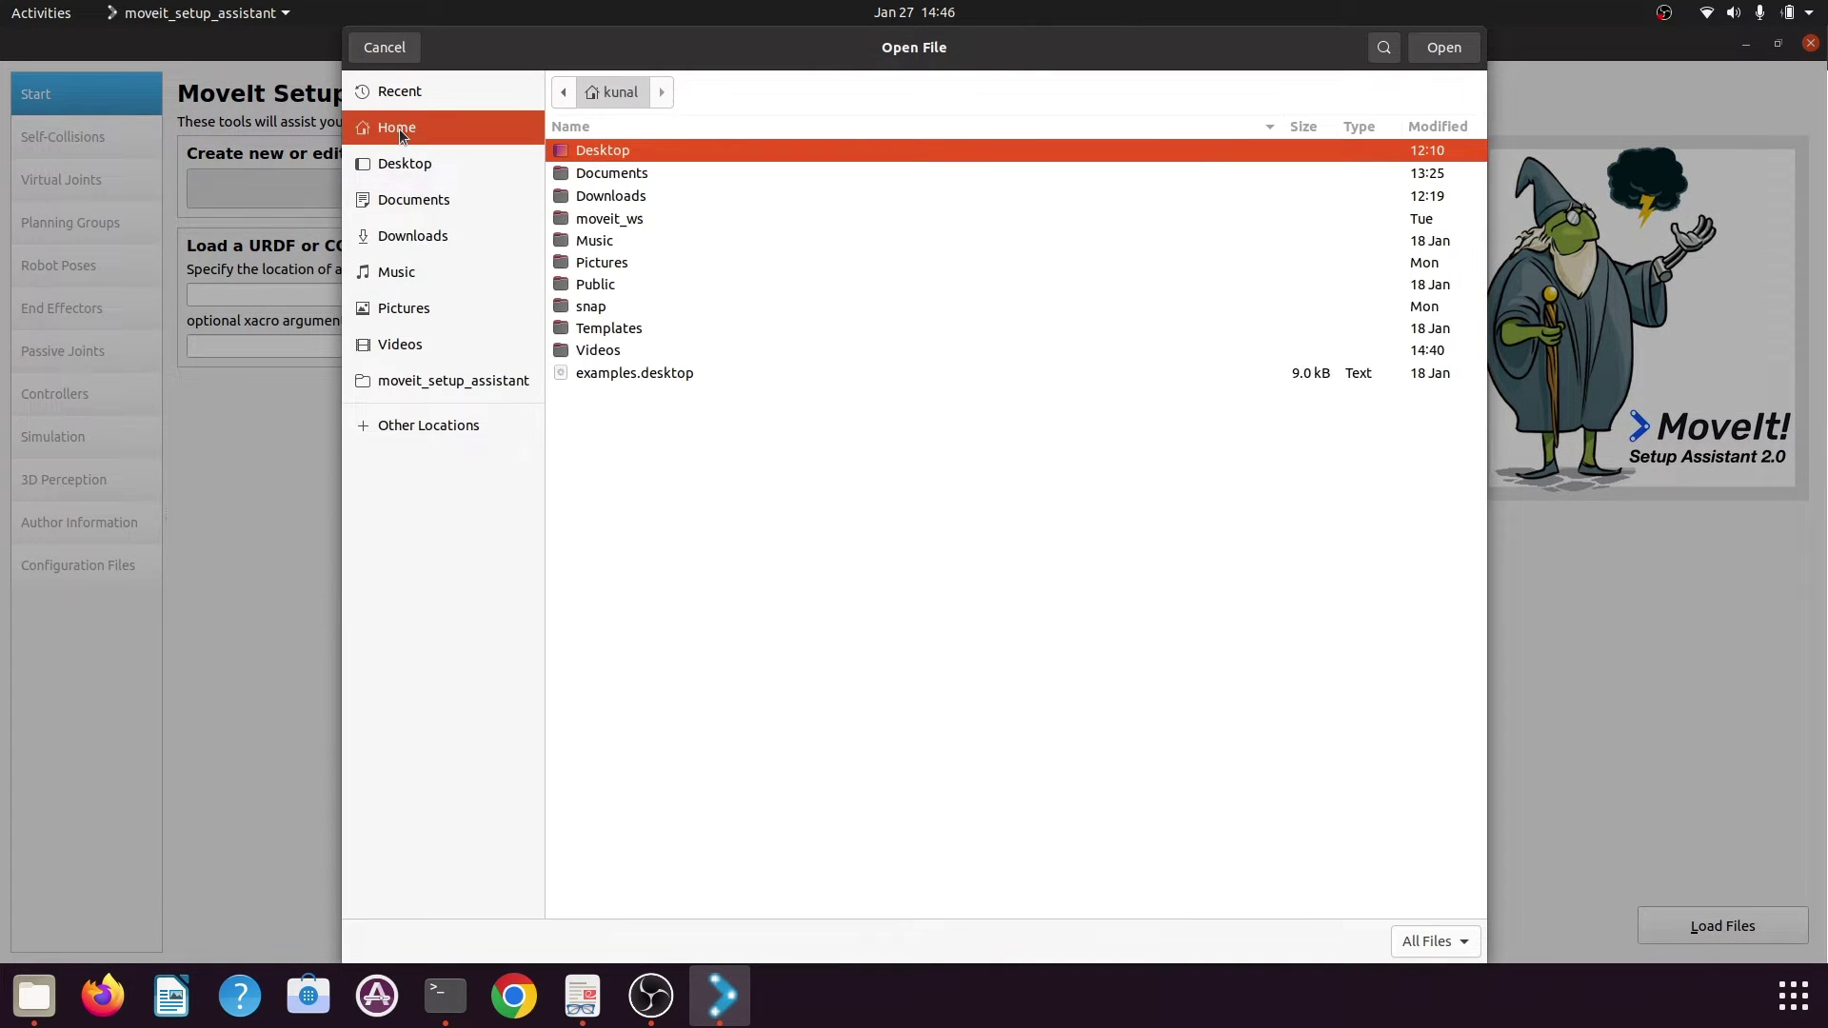
left_click(611, 226)
double_click(611, 226)
double_click(617, 226)
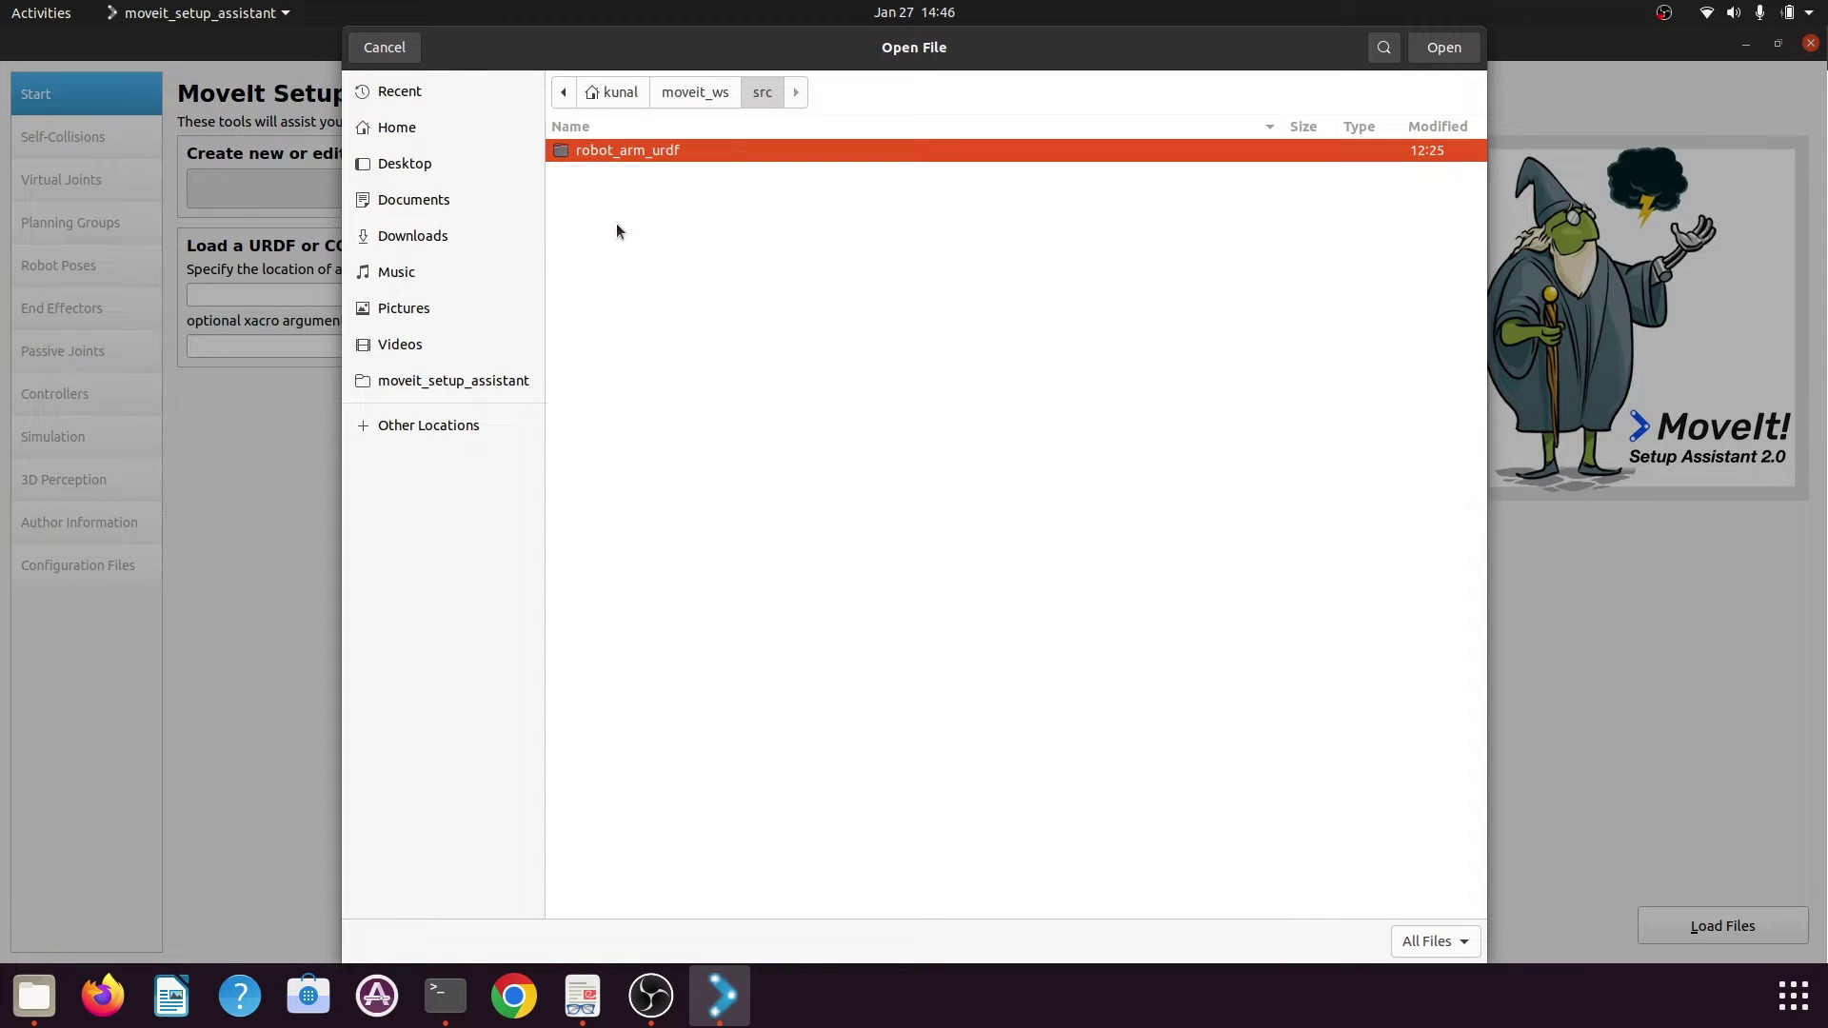
double_click(714, 153)
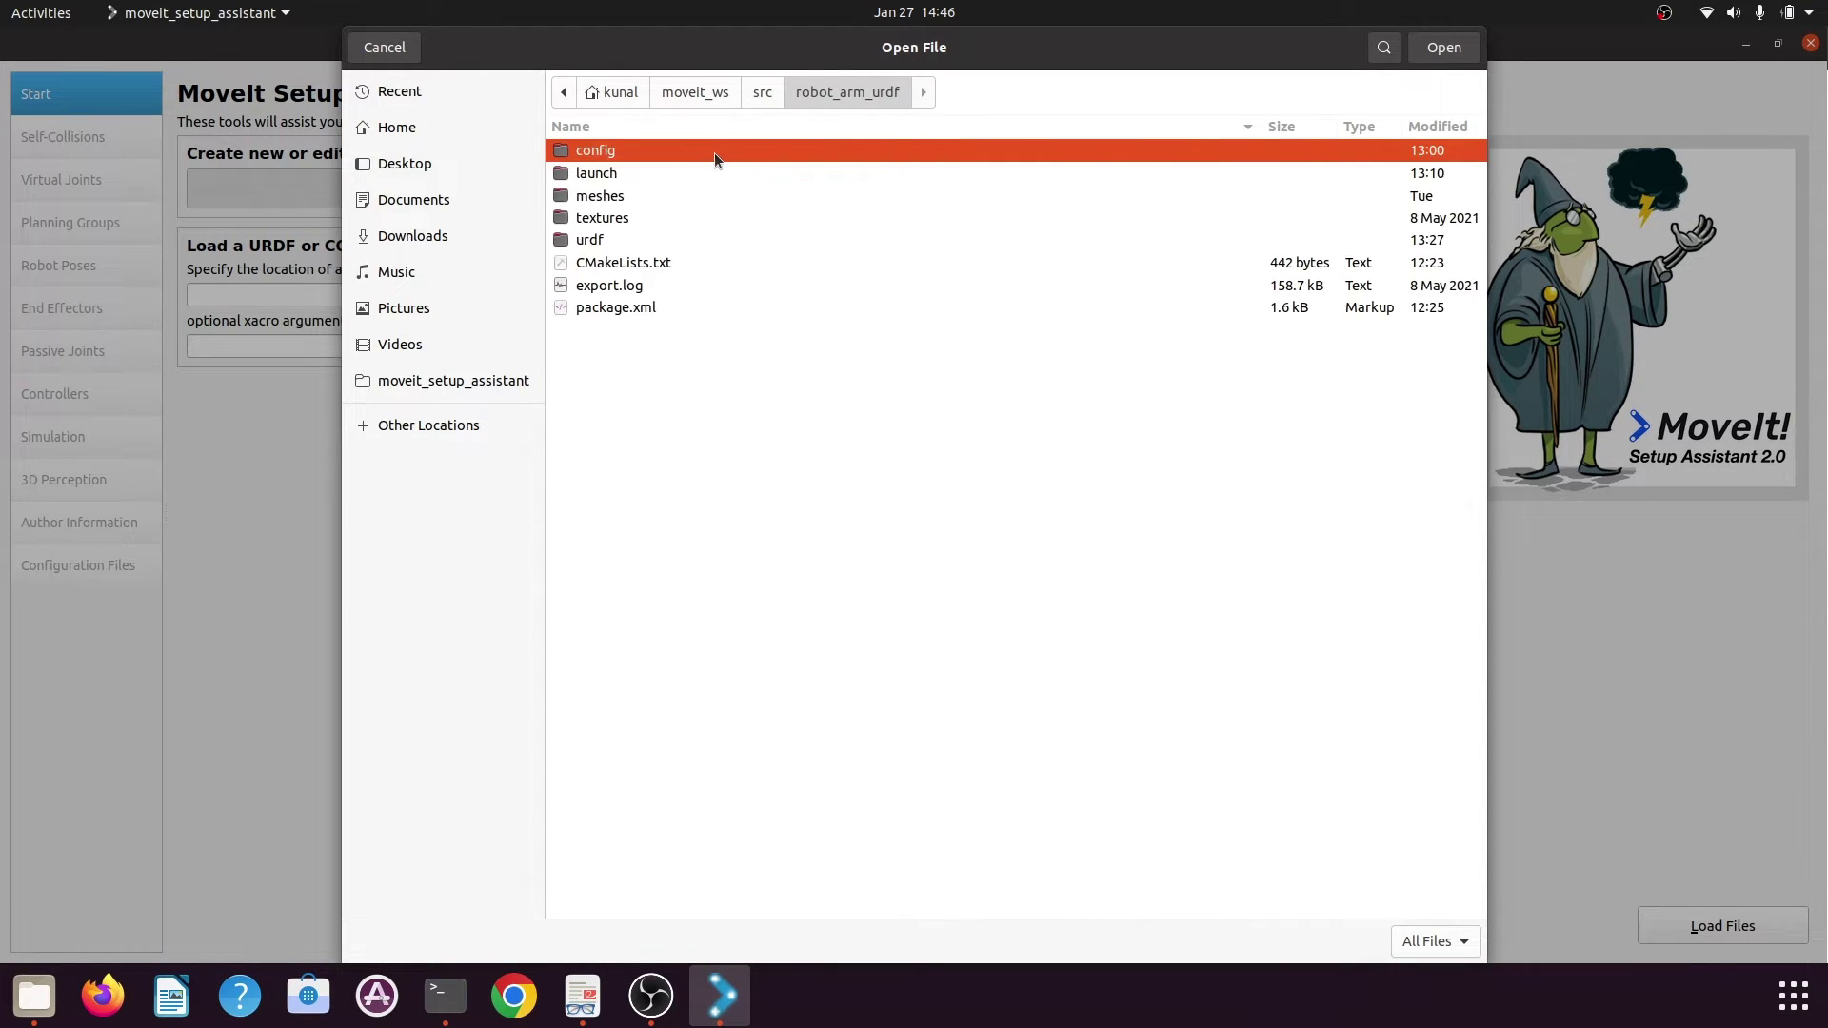
double_click(681, 237)
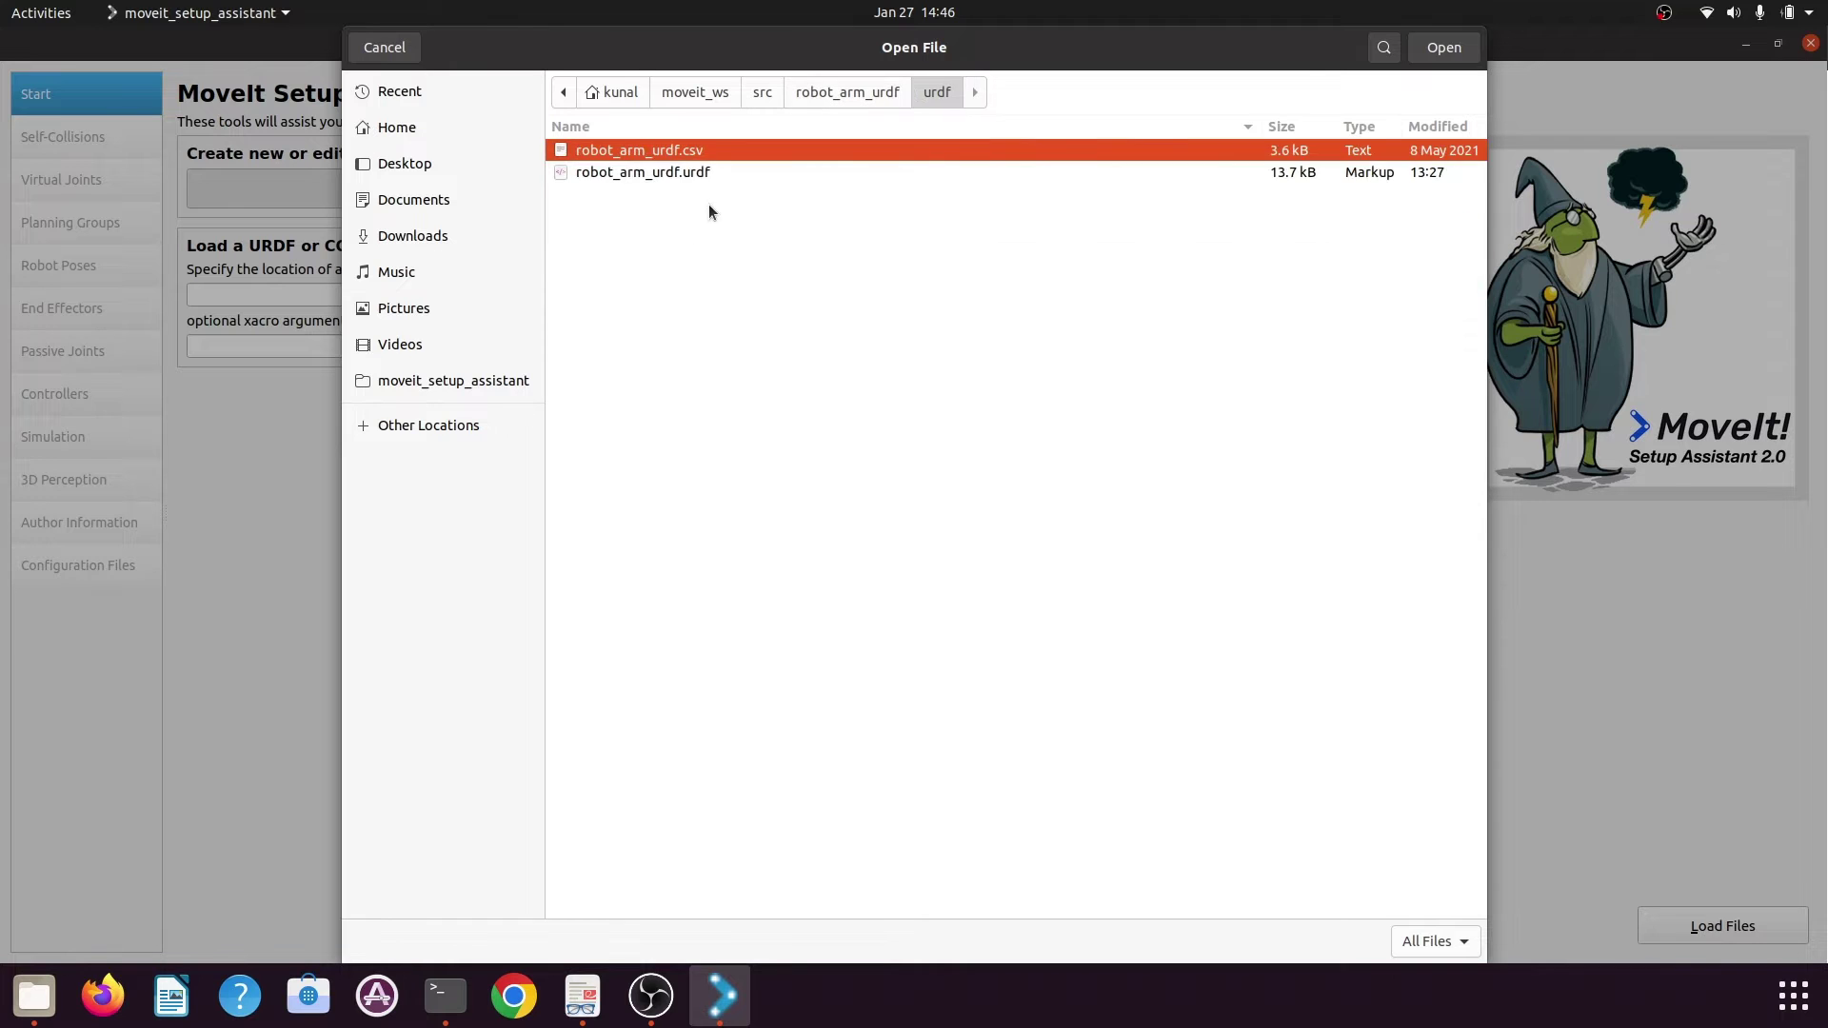
left_click(710, 171)
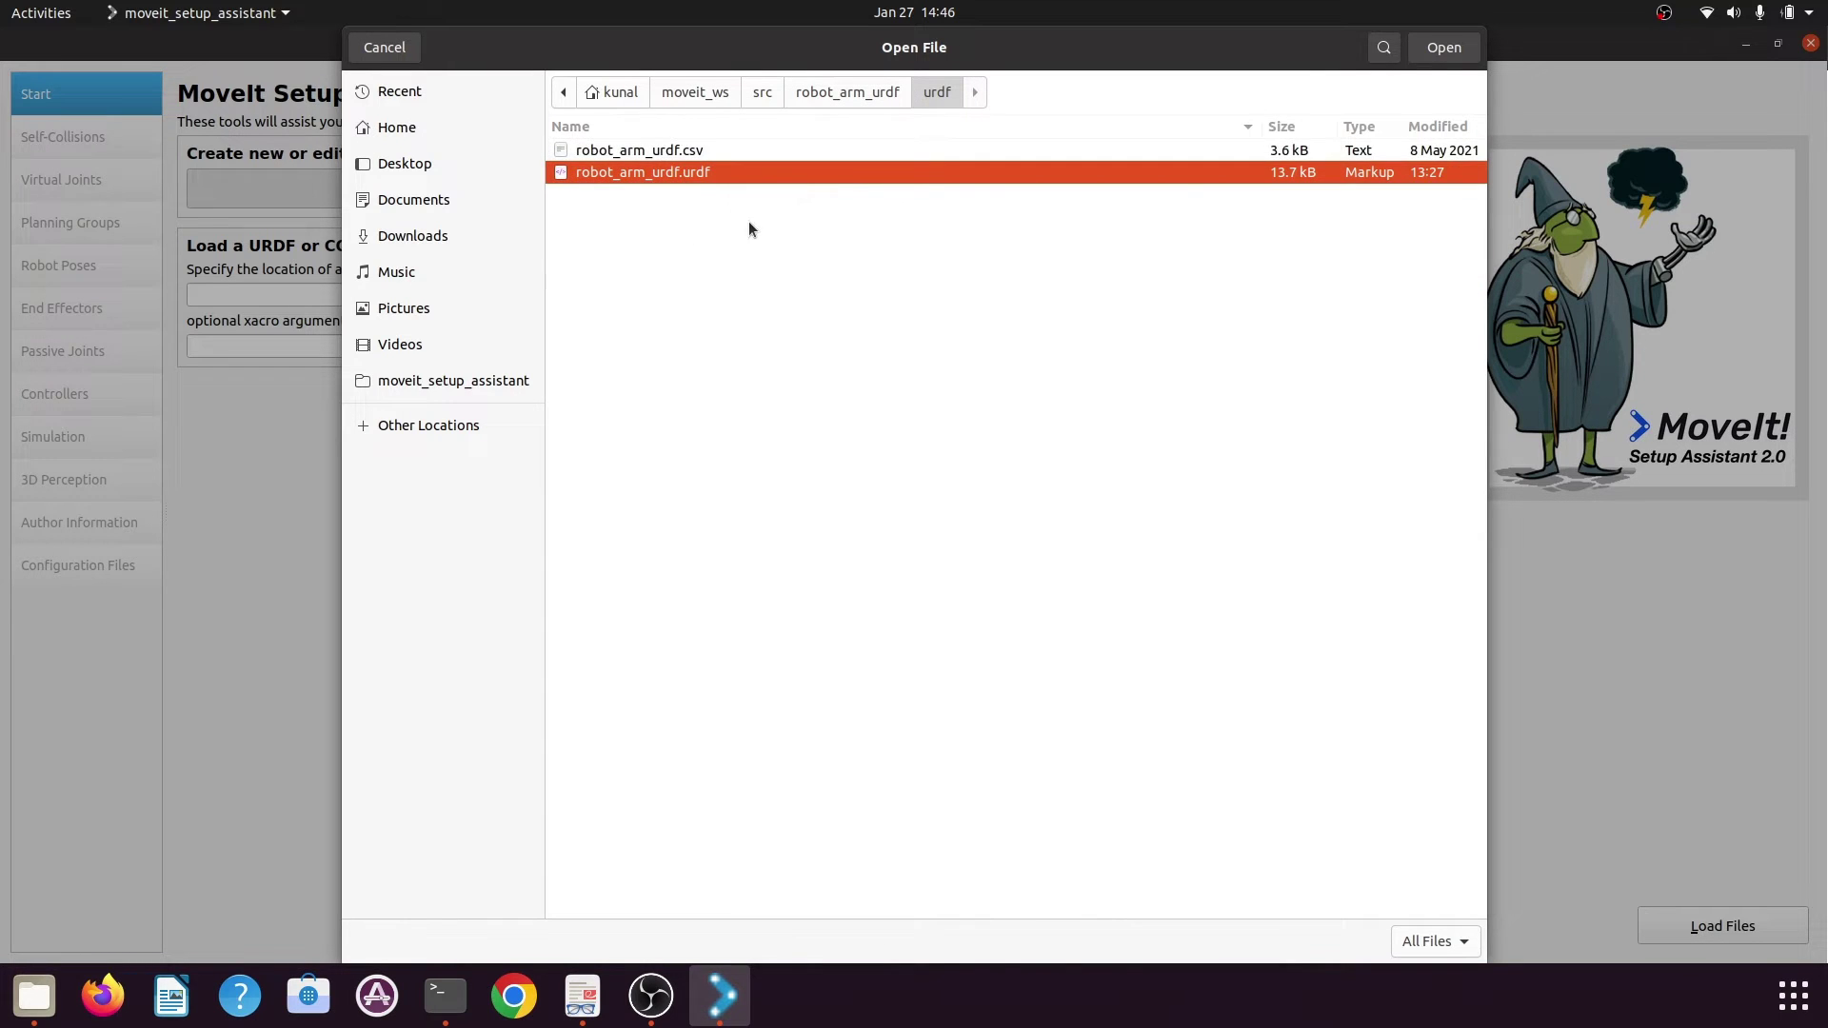
left_click(1449, 47)
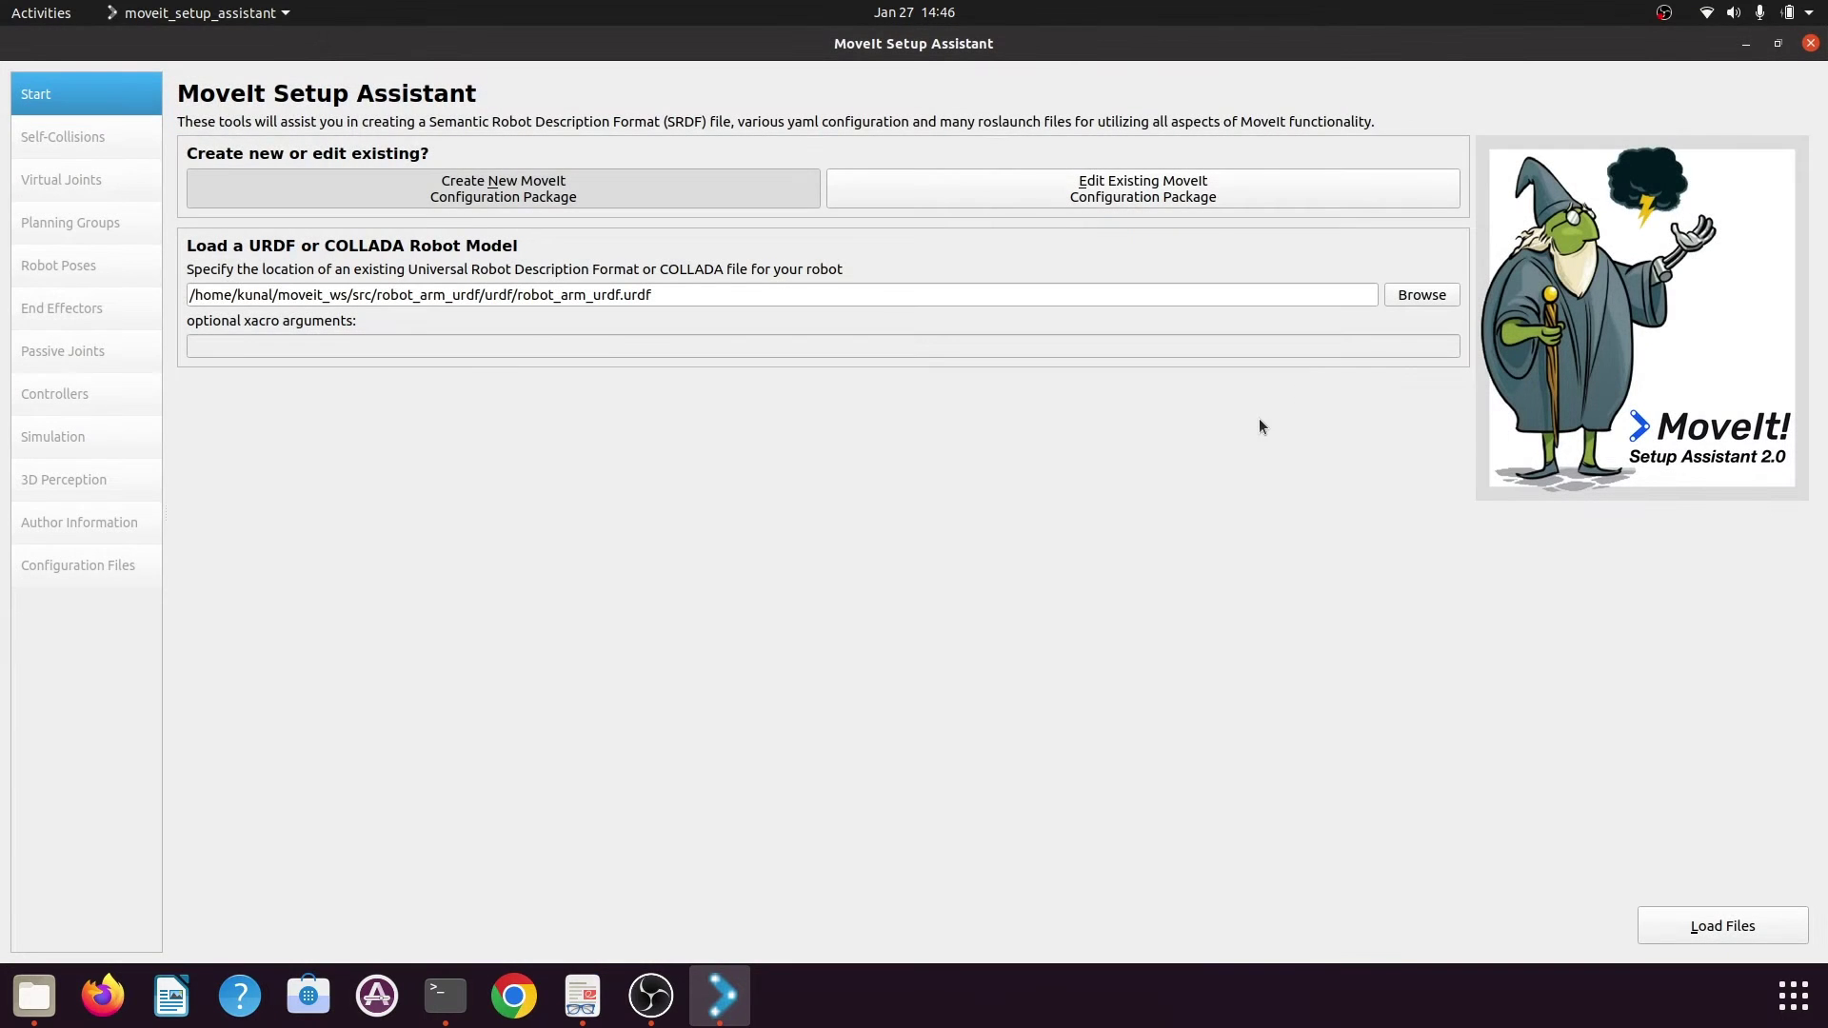
left_click(1703, 933)
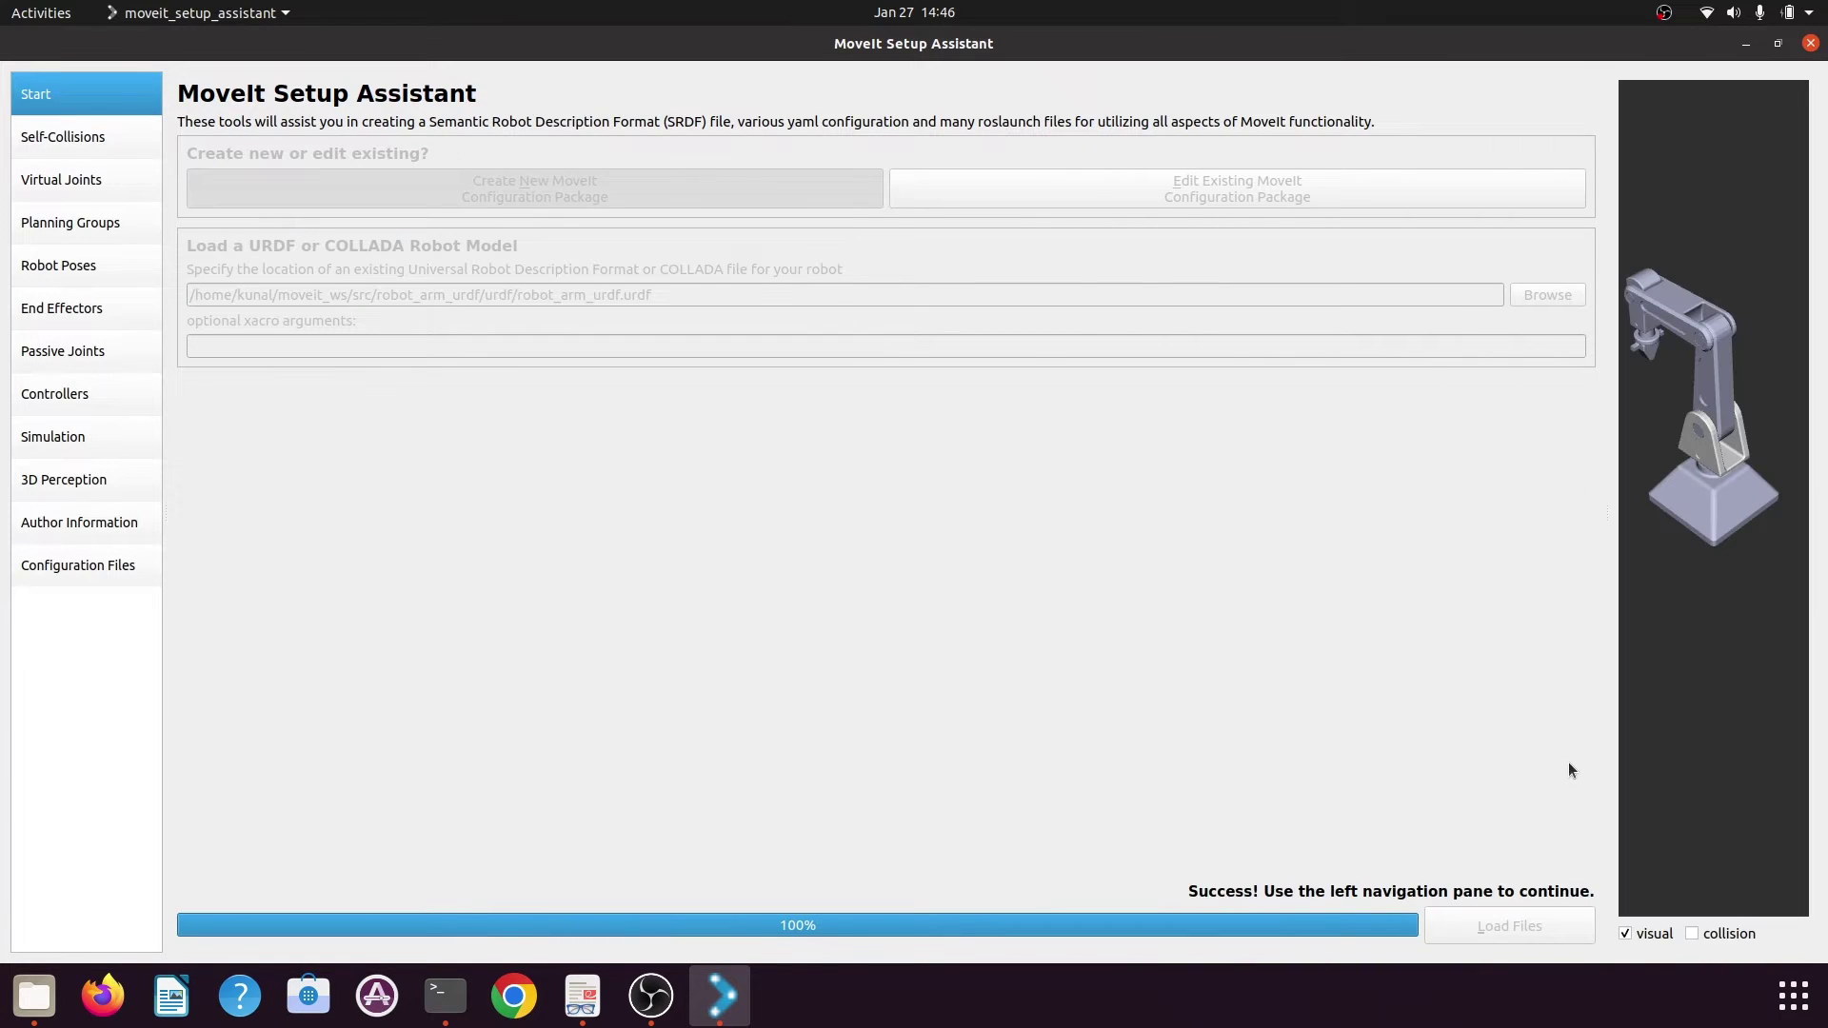
Widen the 3D preview and examine the loaded robot arm model from several angles and distances
left_click_drag(1606, 312, 1187, 356)
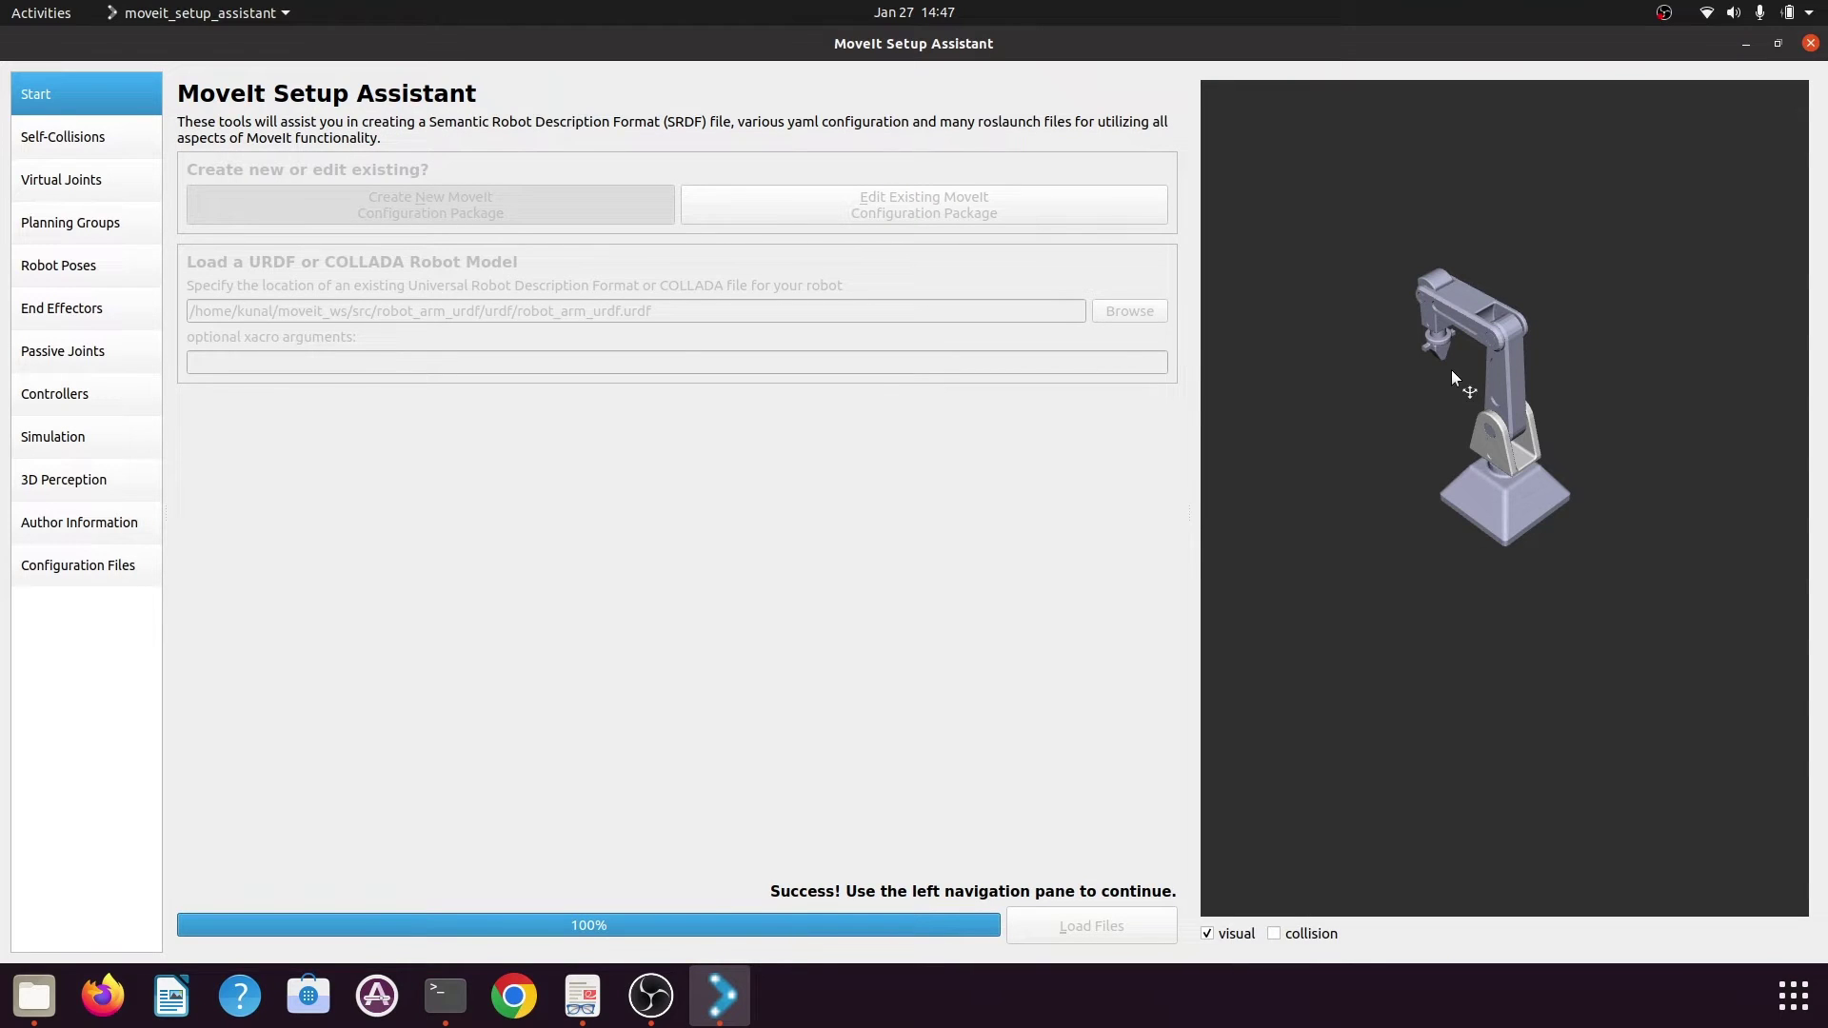
left_click_drag(1453, 377, 1716, 505)
scroll(1371, 346, "up", 2)
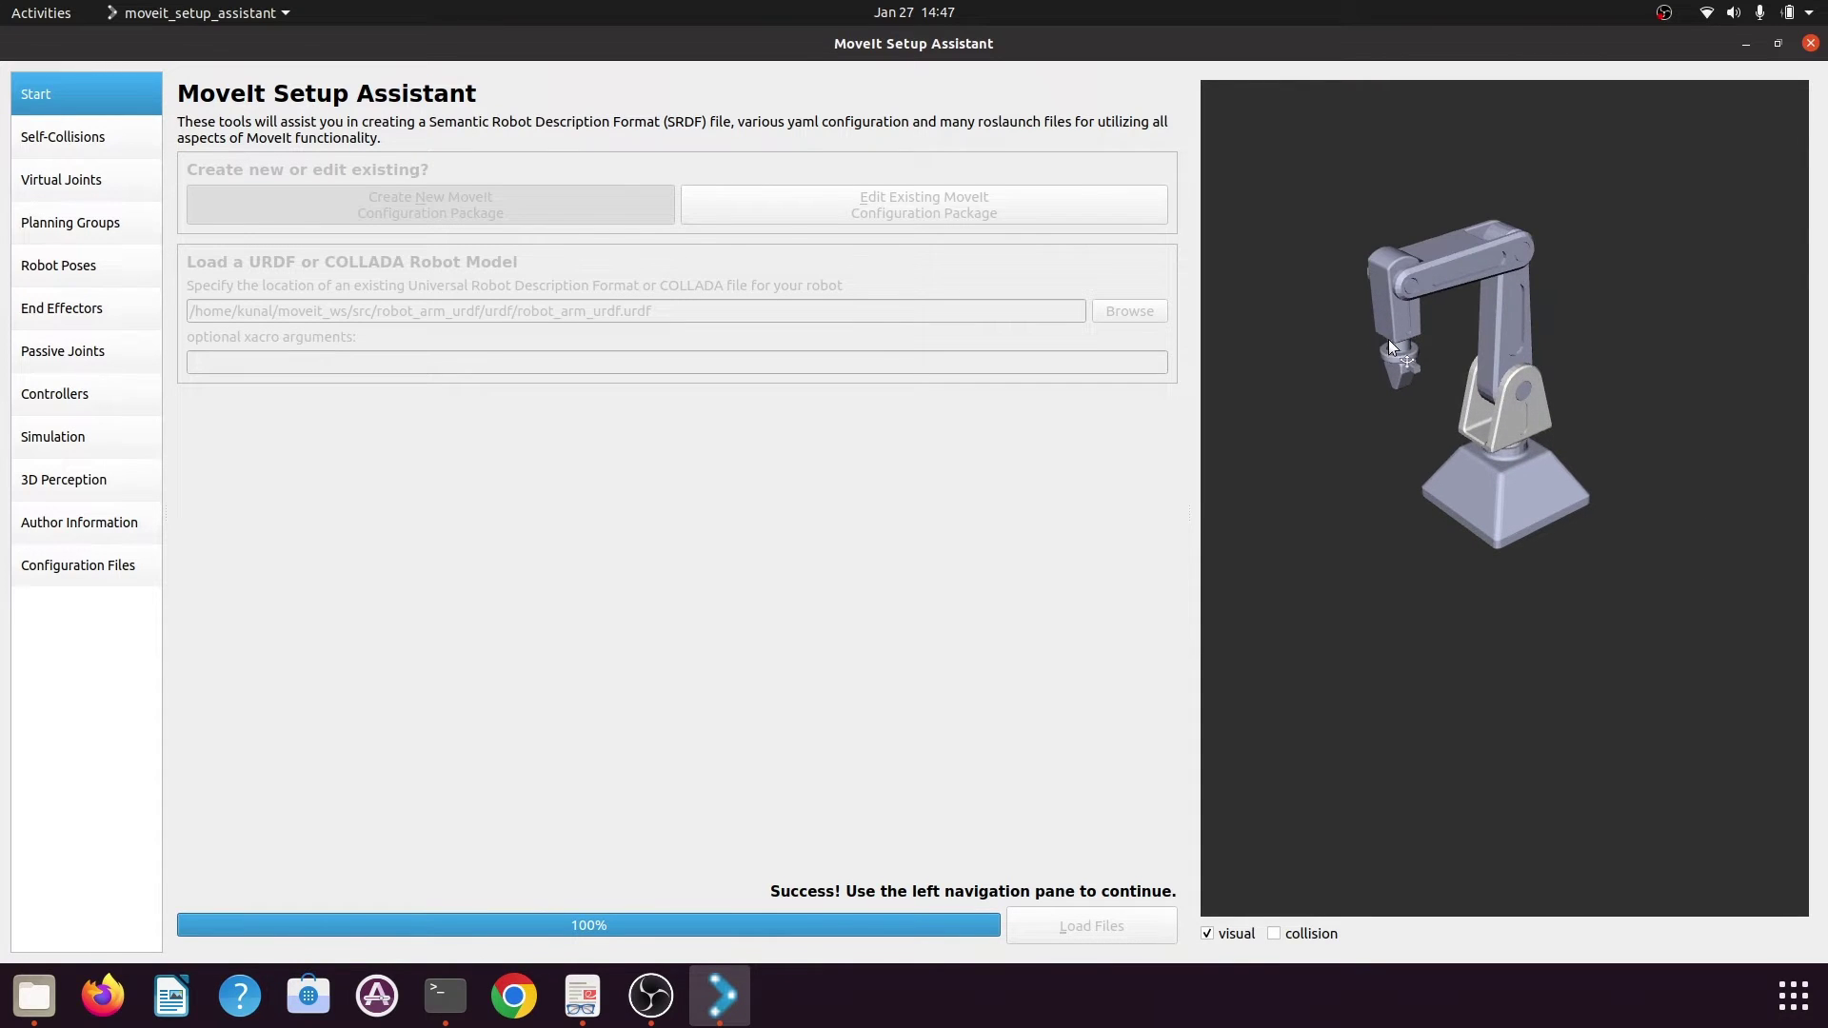
scroll(1403, 200, "up", 1)
left_click_drag(1528, 322, 1476, 449)
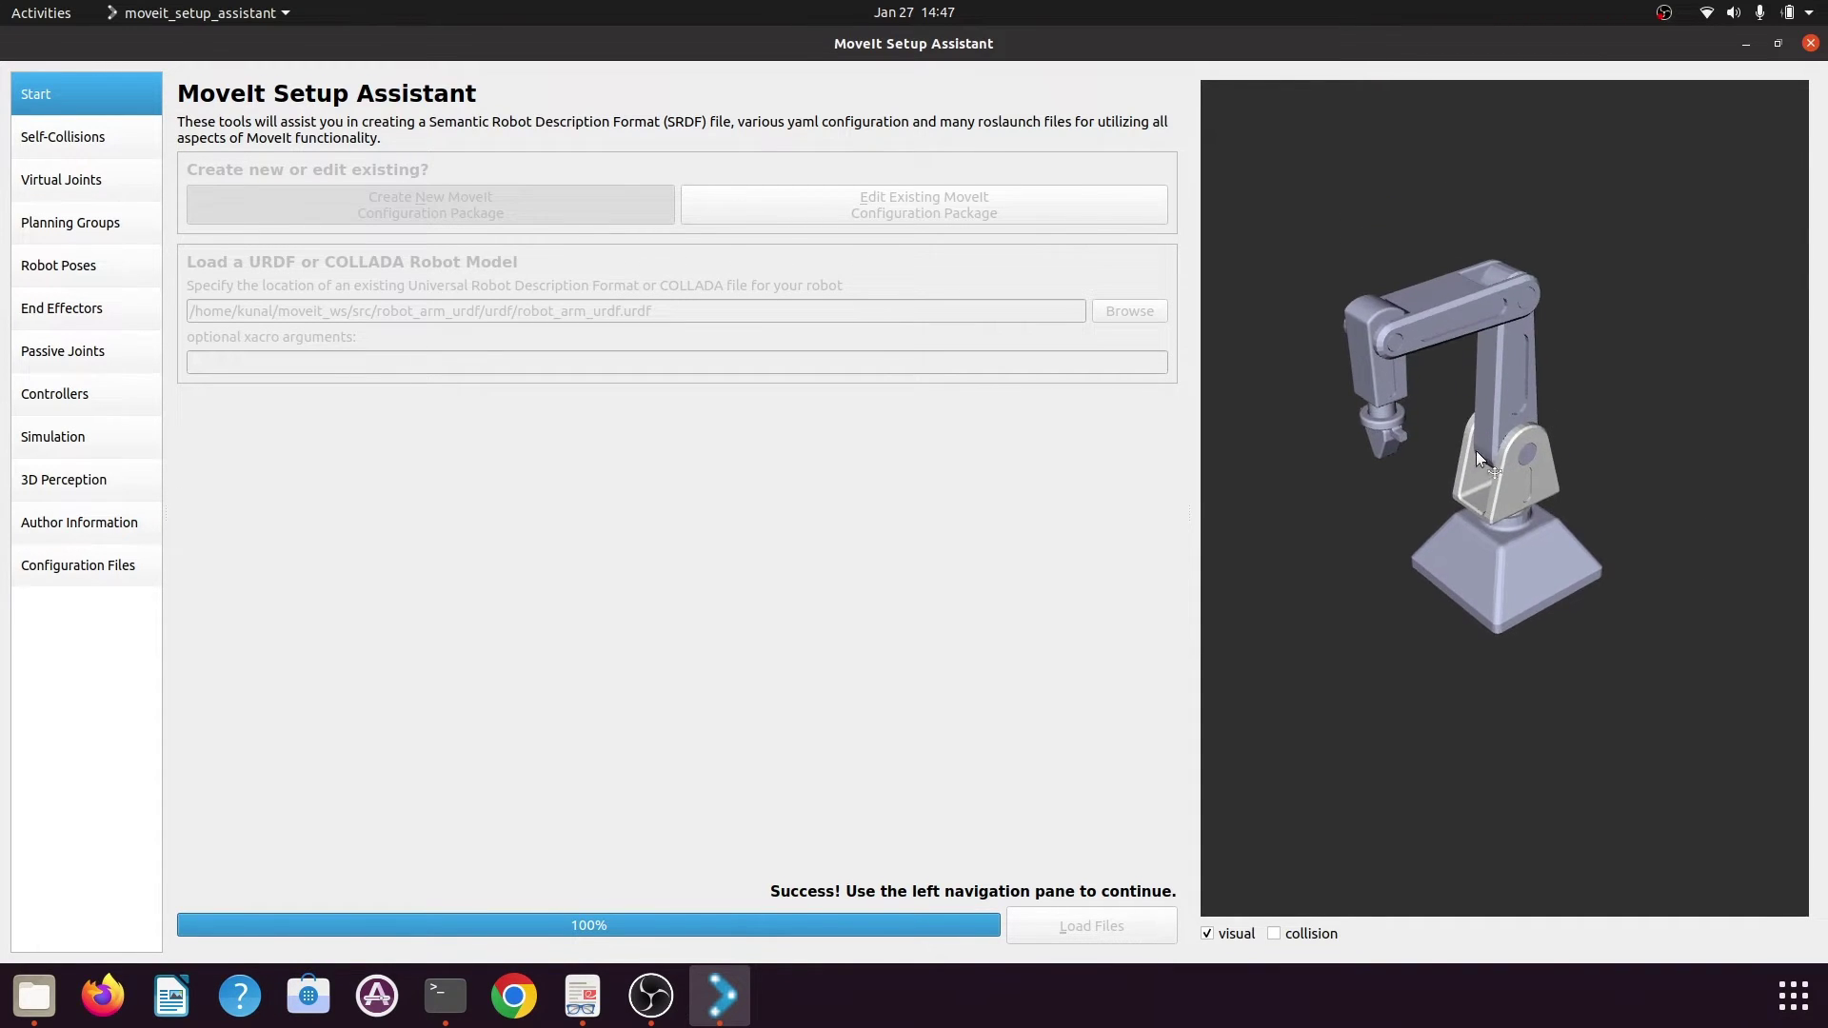
left_click_drag(1317, 575, 1547, 693)
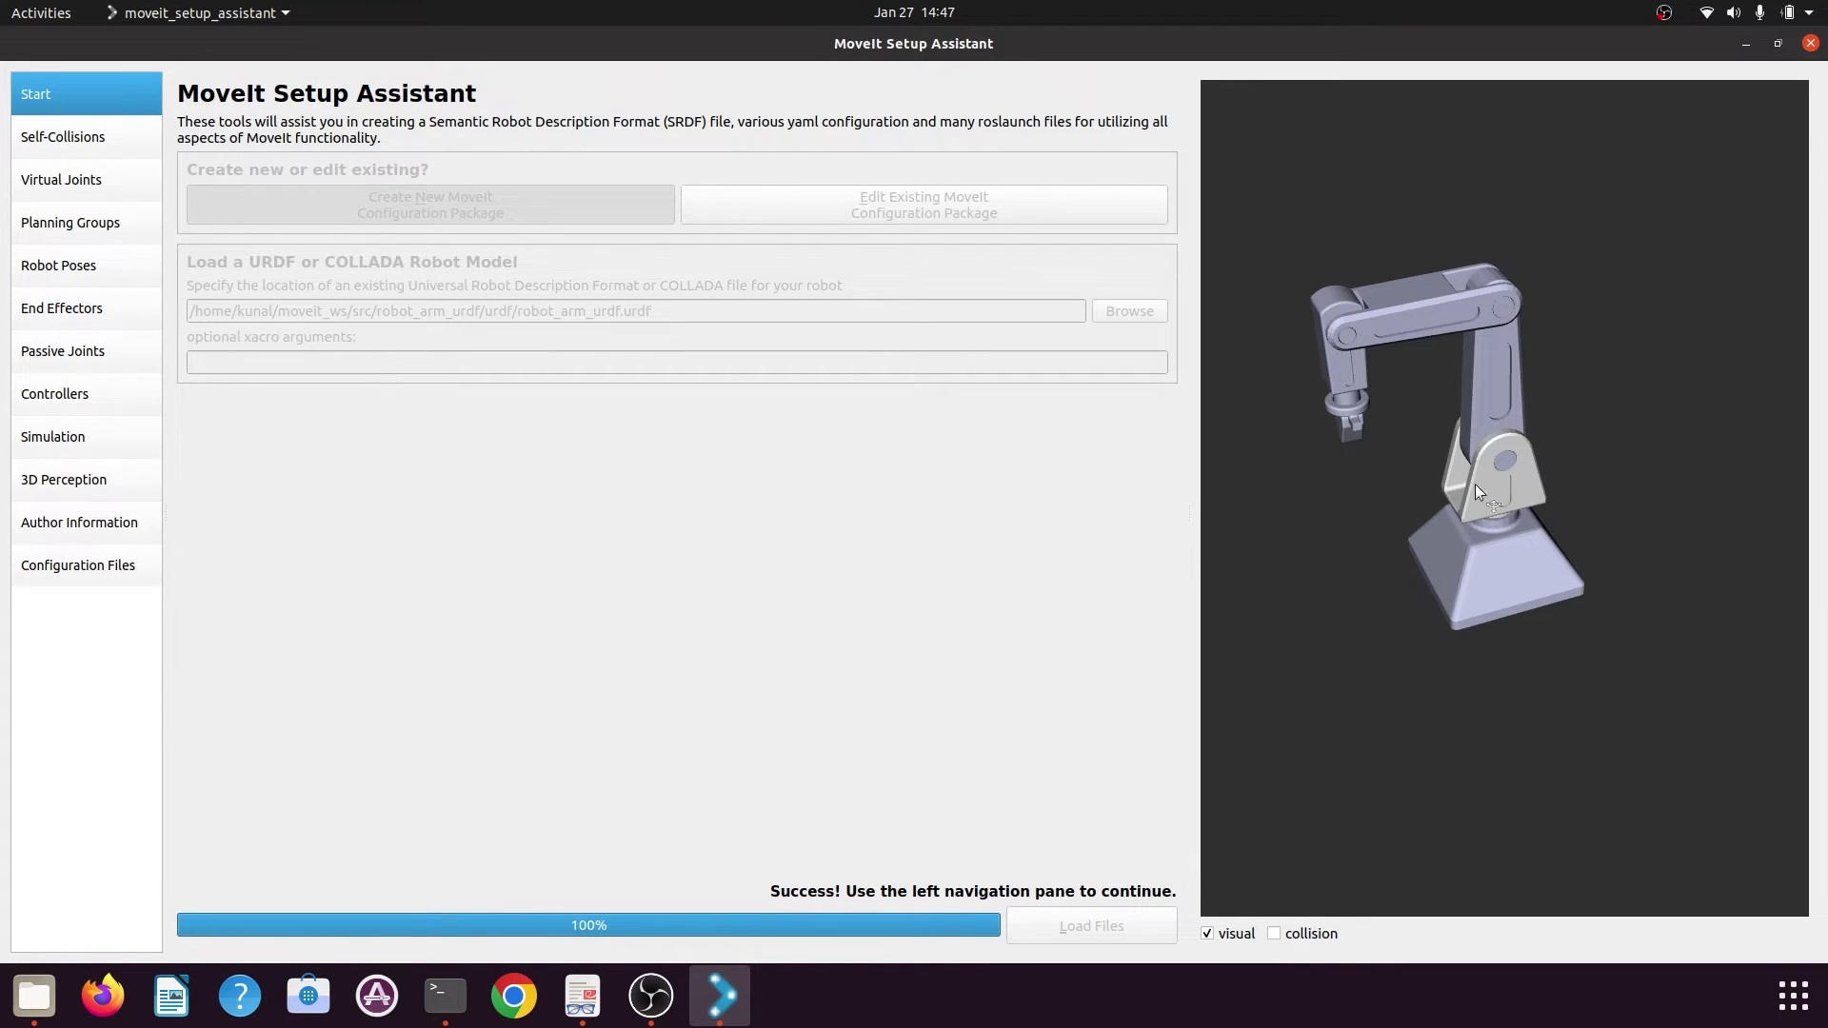
left_click_drag(1373, 295, 1631, 404)
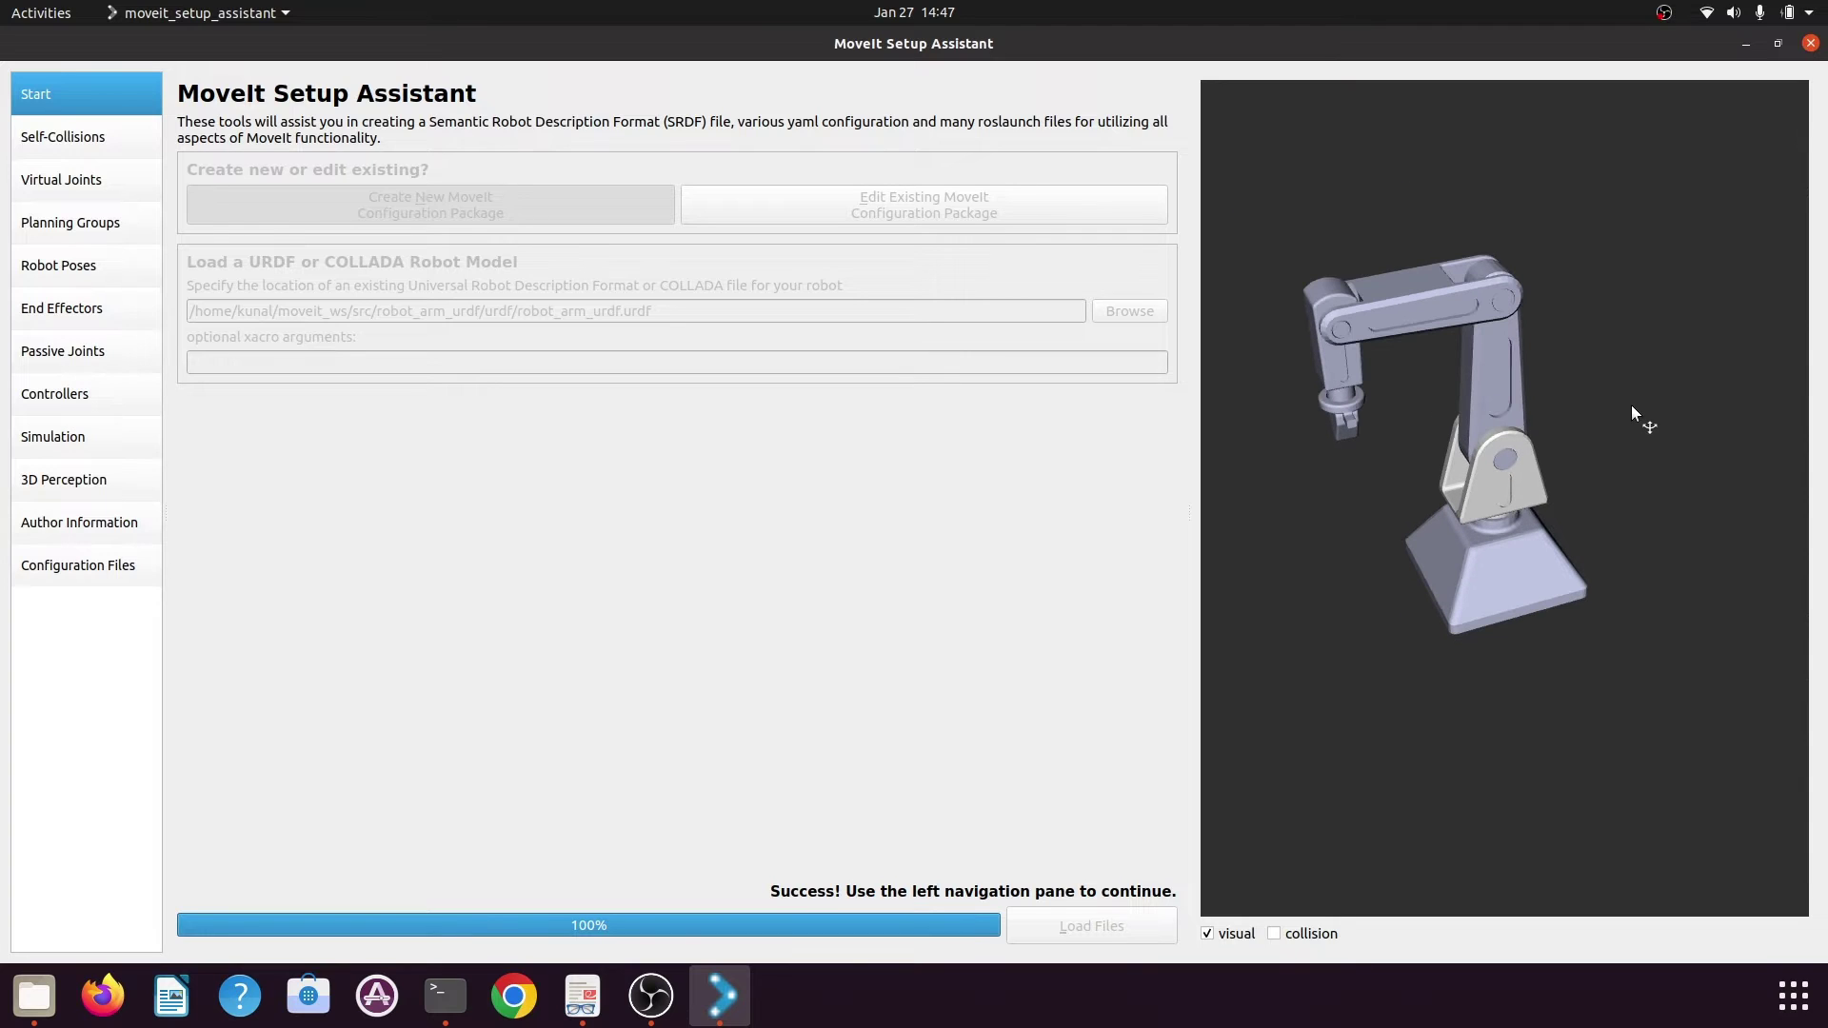
left_click_drag(1277, 236, 1522, 419)
scroll(1568, 541, "up", 1)
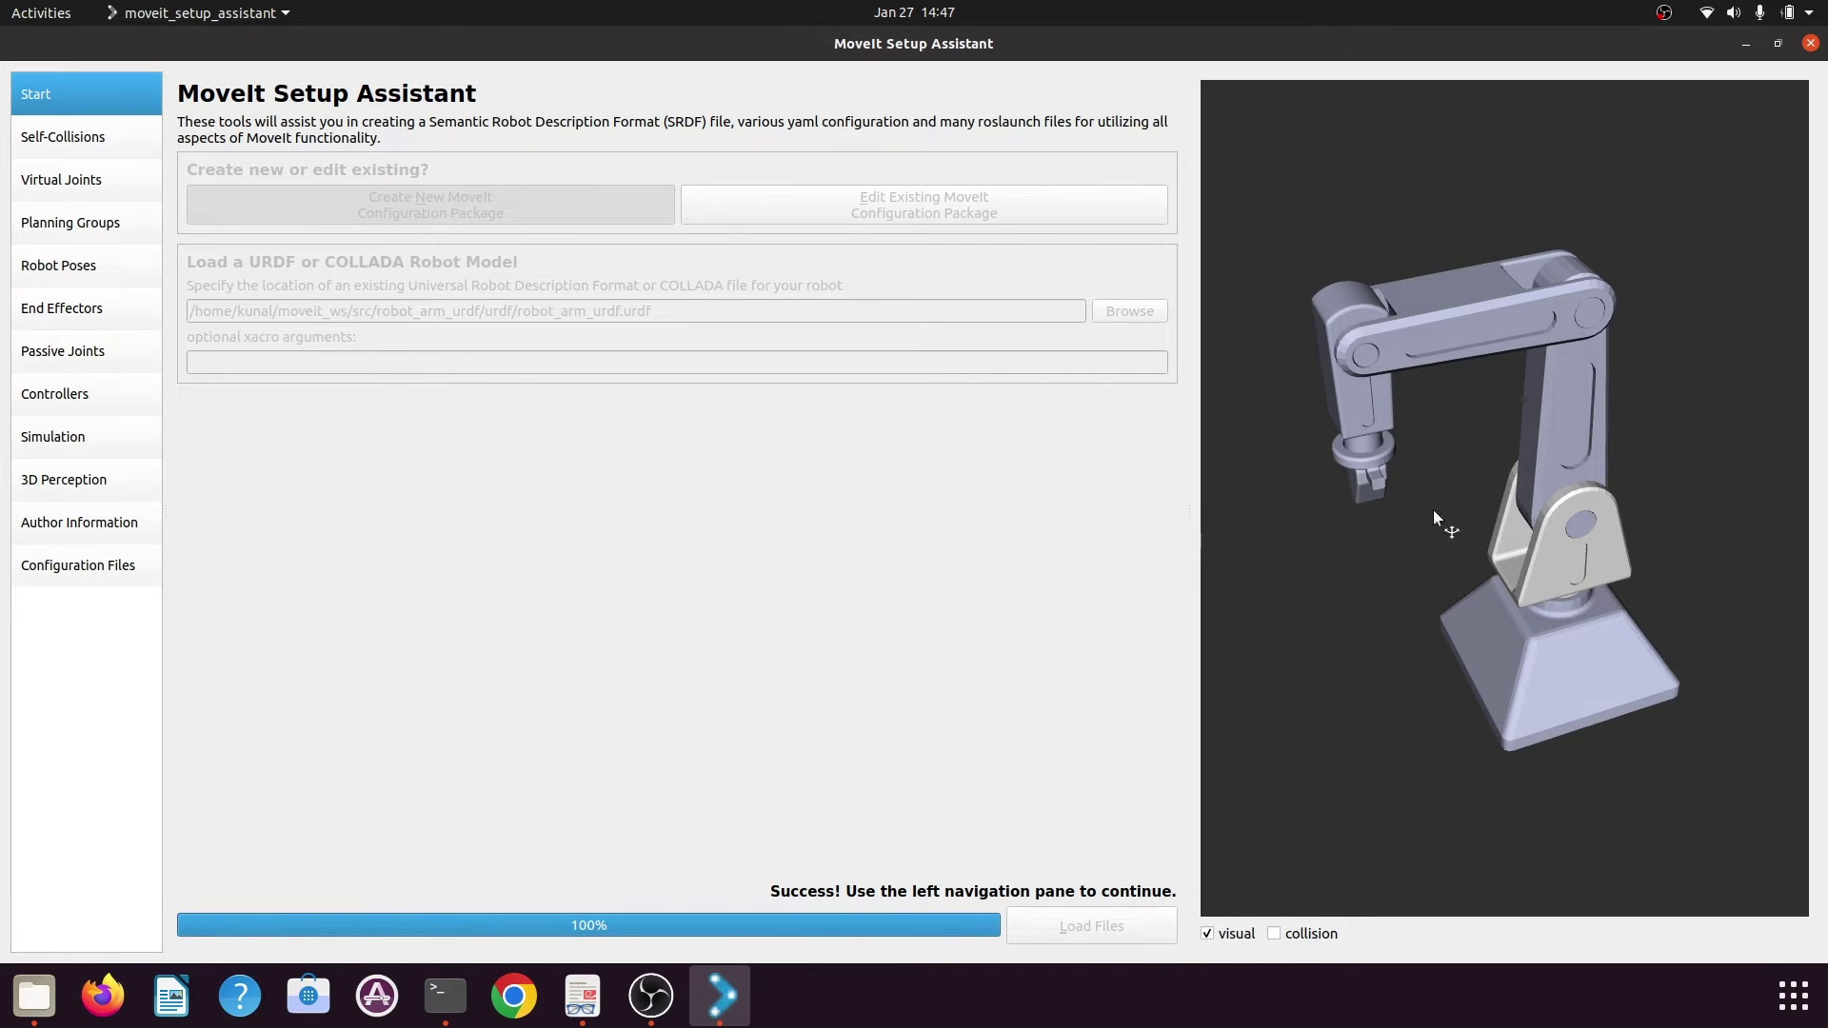
mouse_move(1497, 586)
left_mouse_down()
mouse_move(1534, 779)
mouse_move(1490, 718)
mouse_move(1444, 701)
mouse_move(1468, 711)
mouse_move(1470, 628)
left_mouse_up()
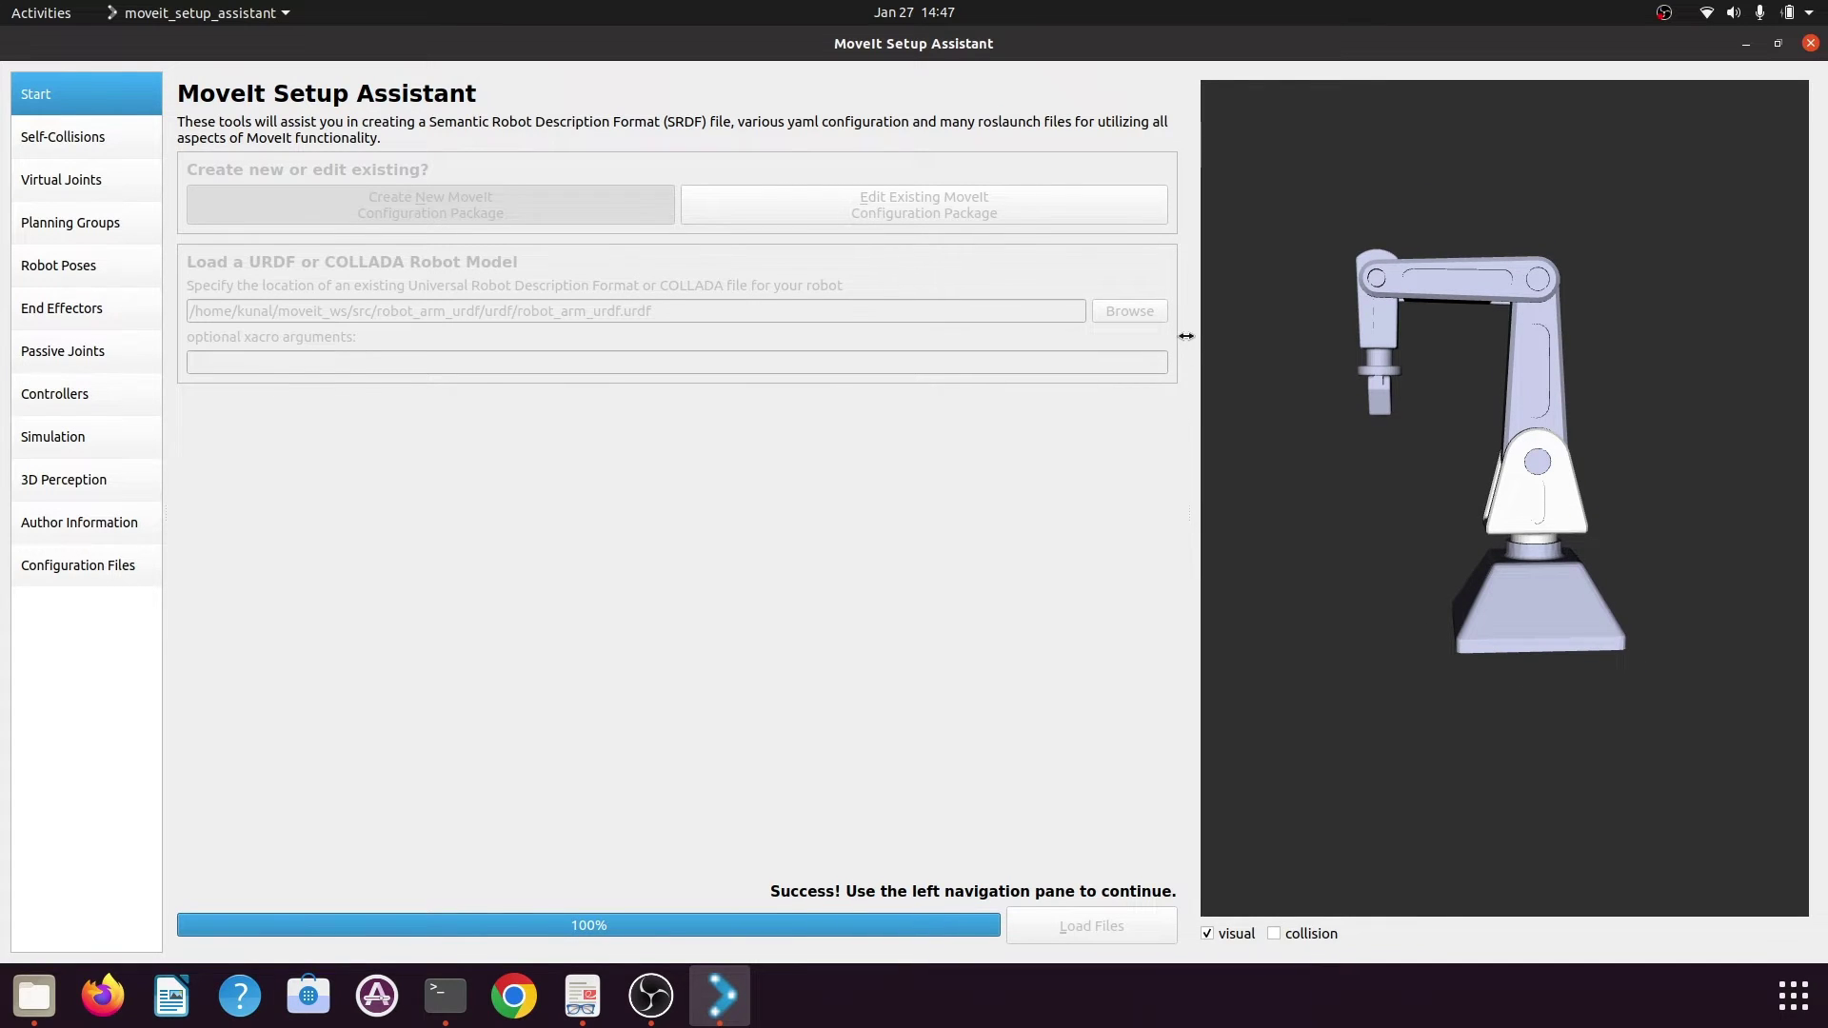
left_click_drag(1183, 338, 1131, 338)
mouse_move(1515, 396)
left_mouse_down()
mouse_move(1462, 400)
mouse_move(1519, 396)
left_mouse_up()
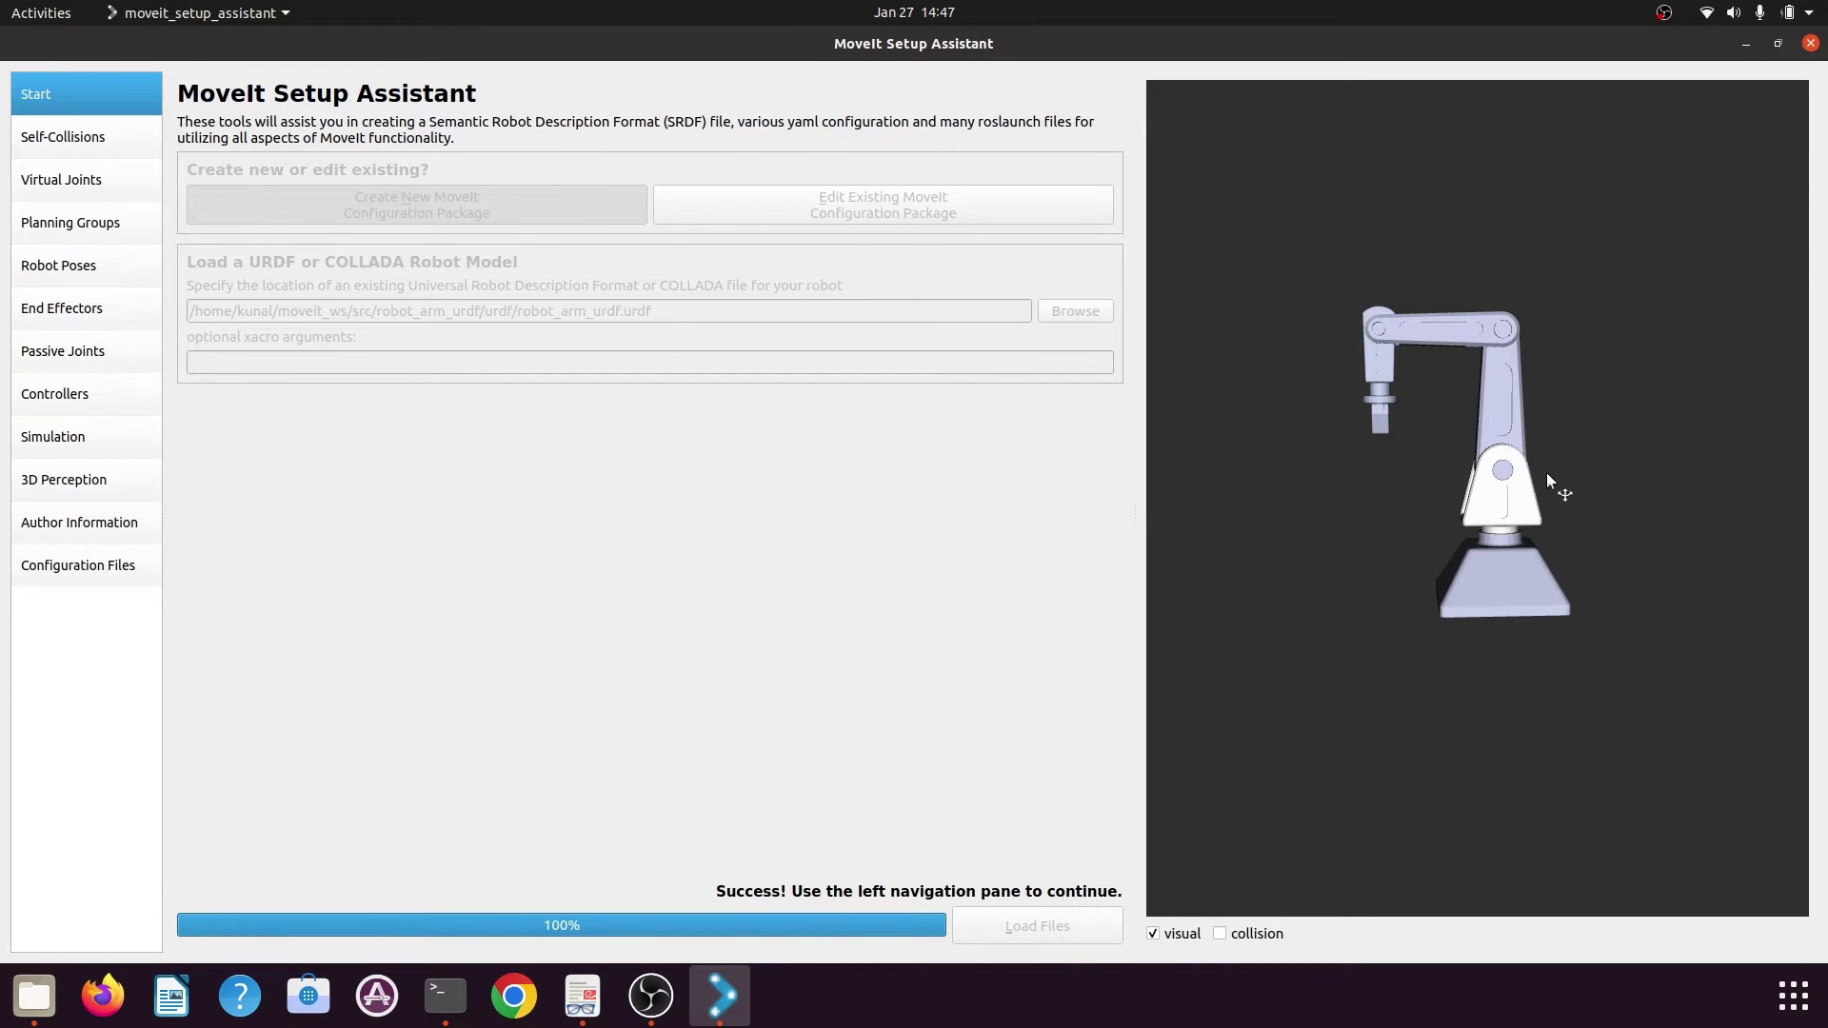
left_click_drag(1551, 477, 1497, 324)
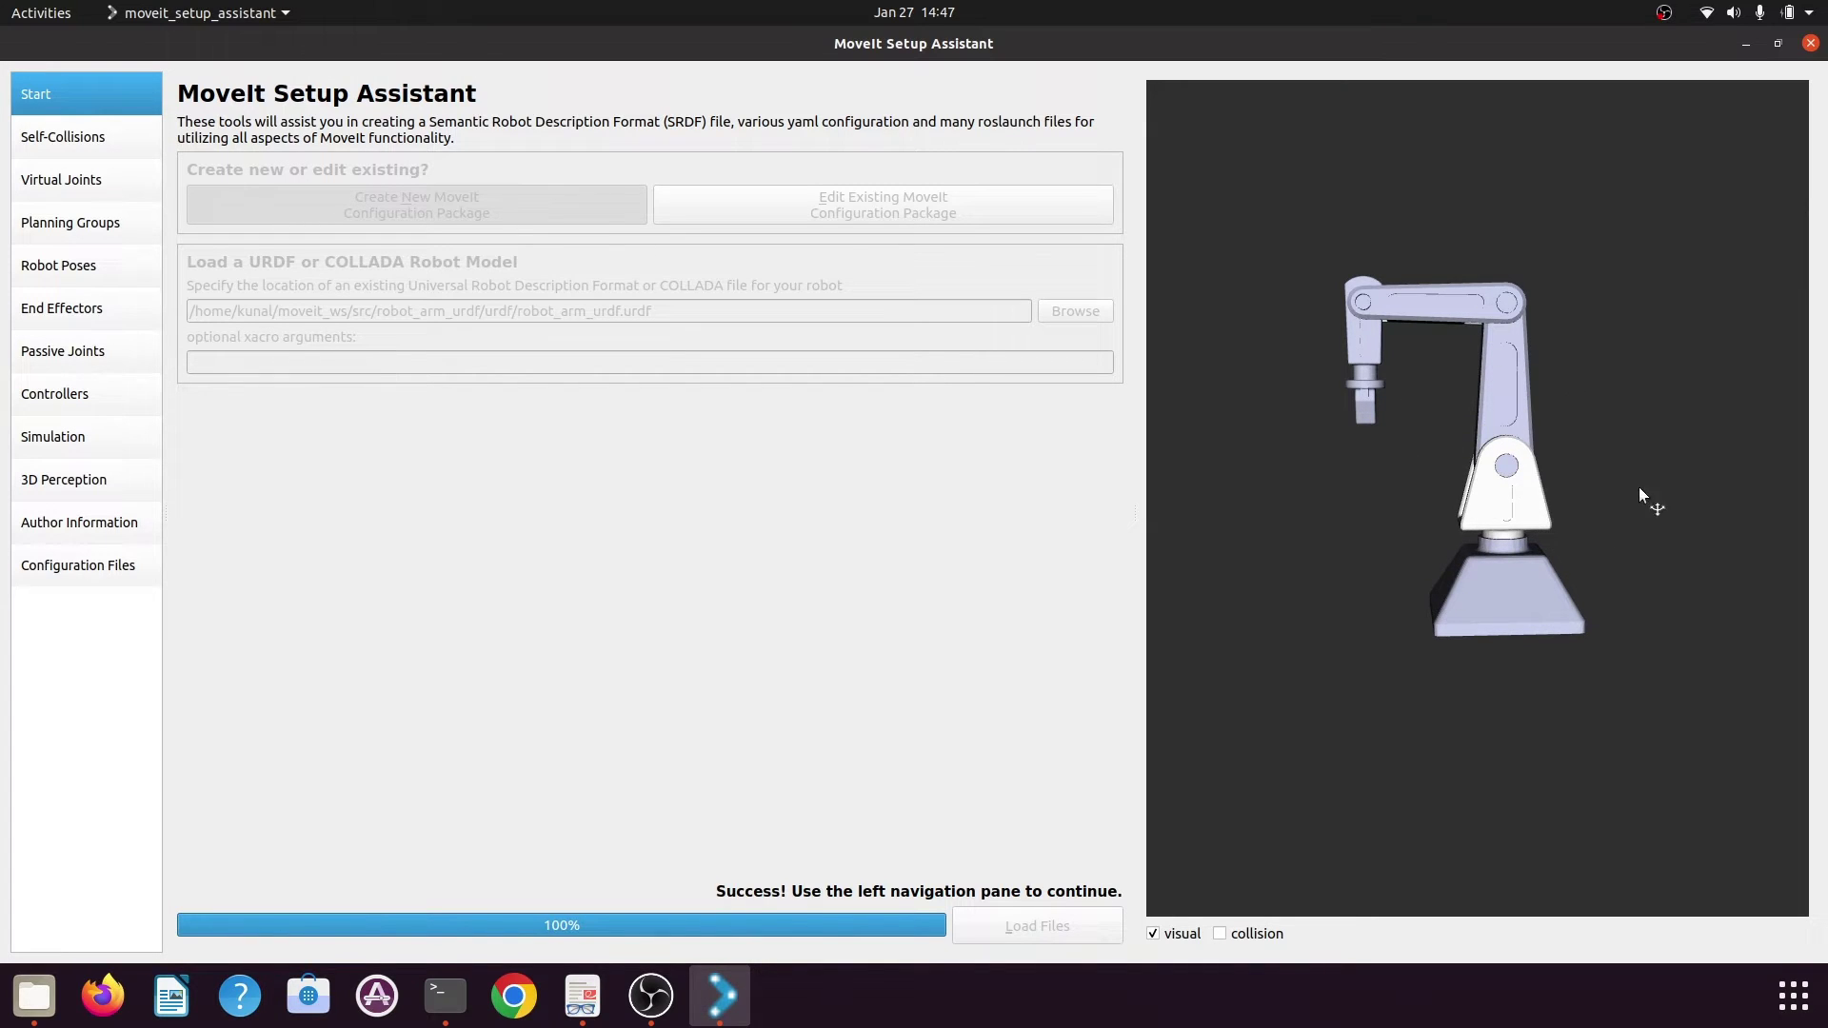
left_click_drag(1339, 566, 1464, 484)
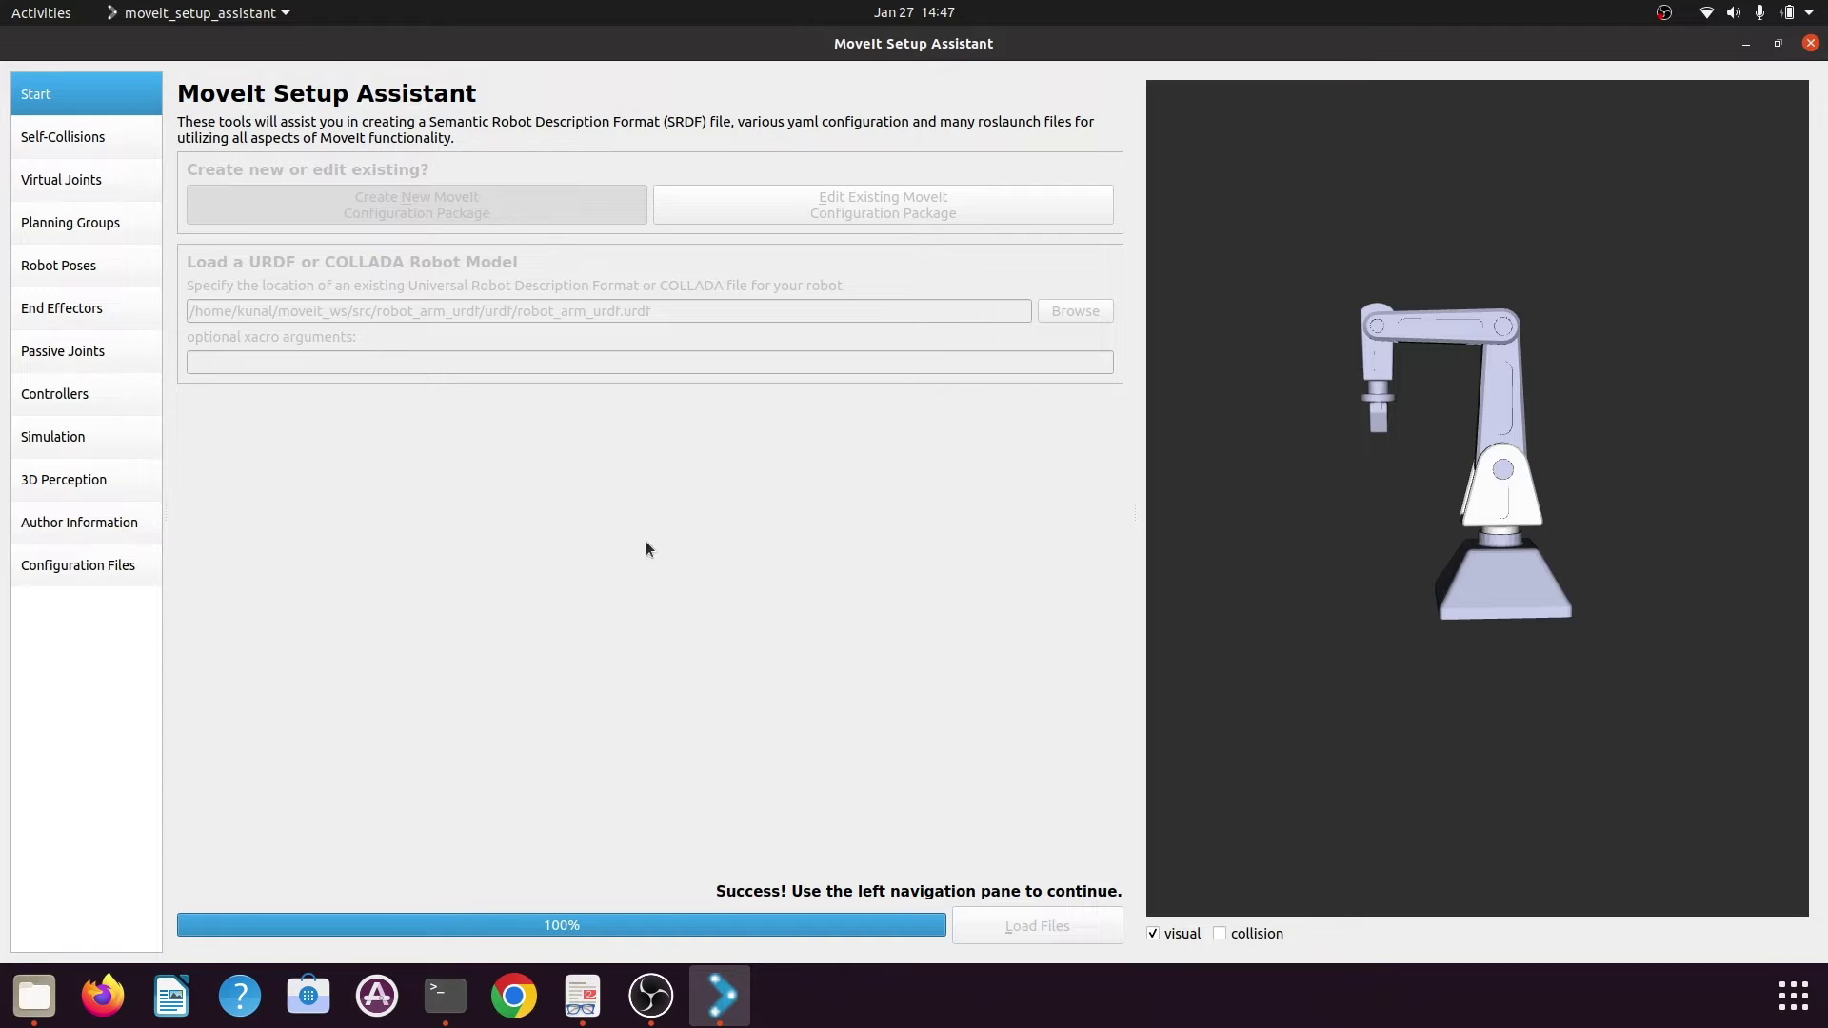
Generate the self-collision matrix with the sampling density set to 100000
left_click(99, 138)
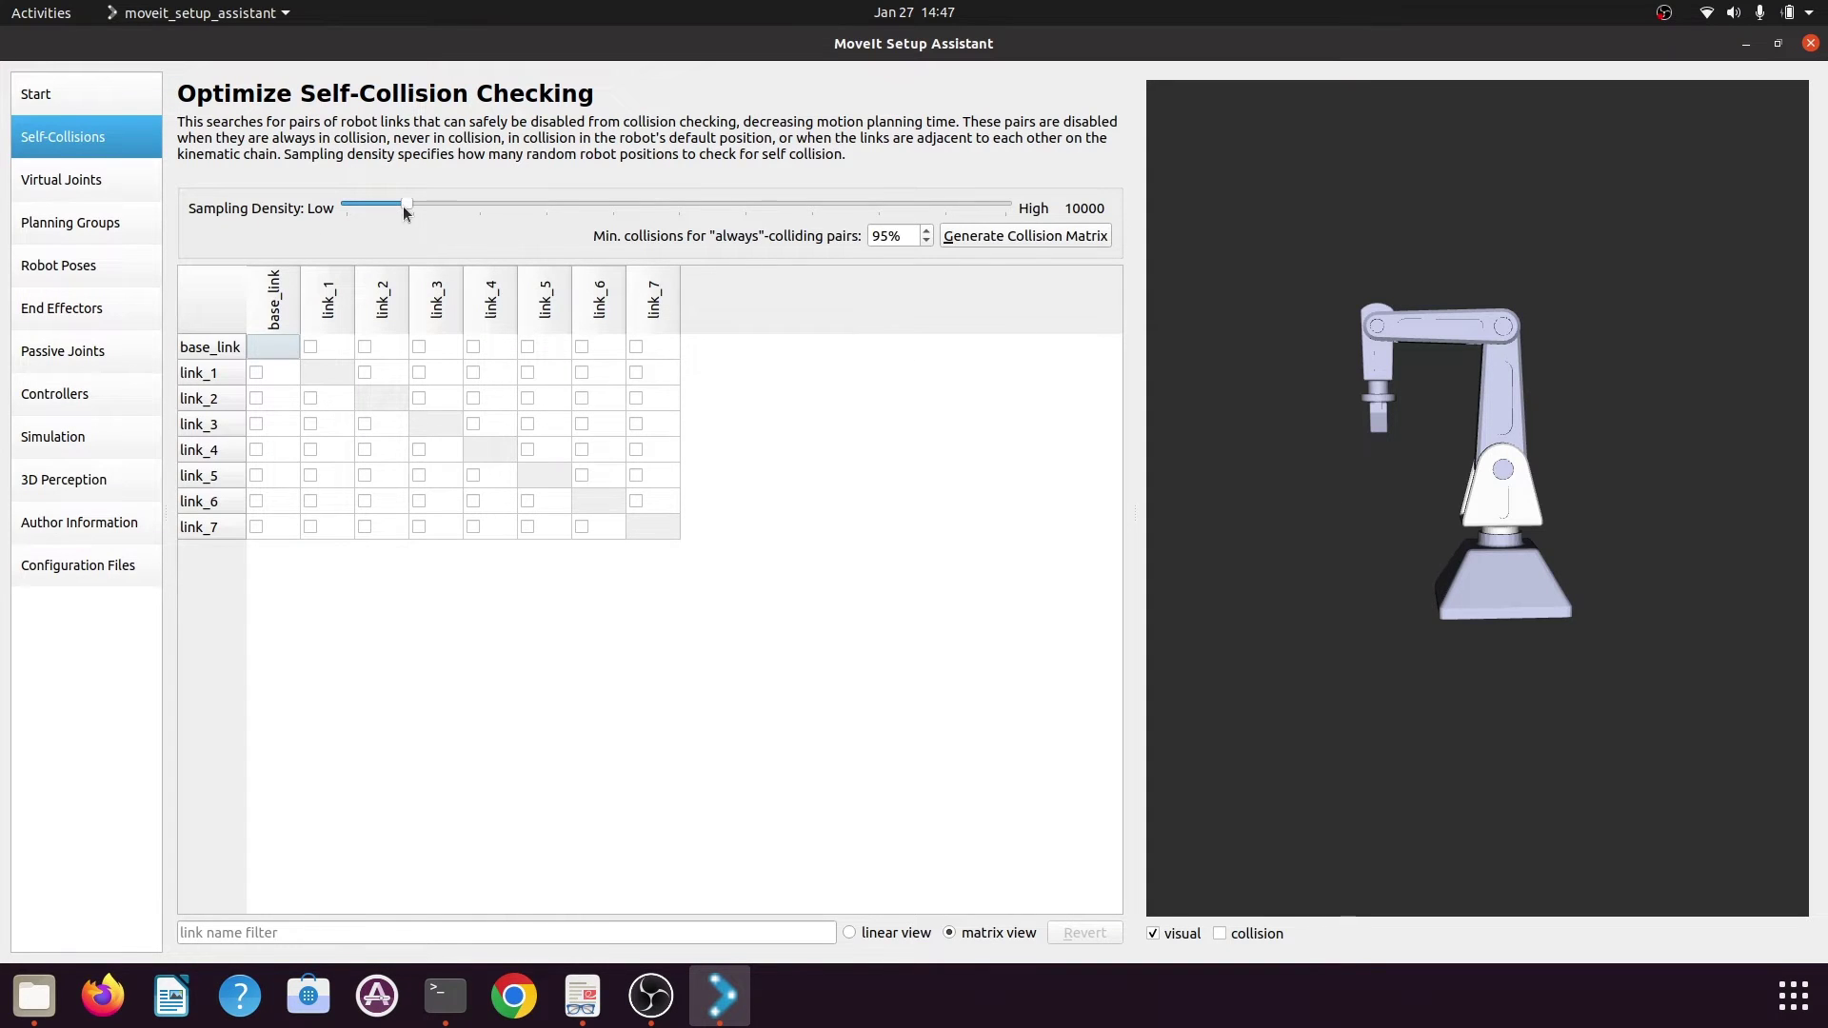
left_click_drag(408, 204, 1055, 207)
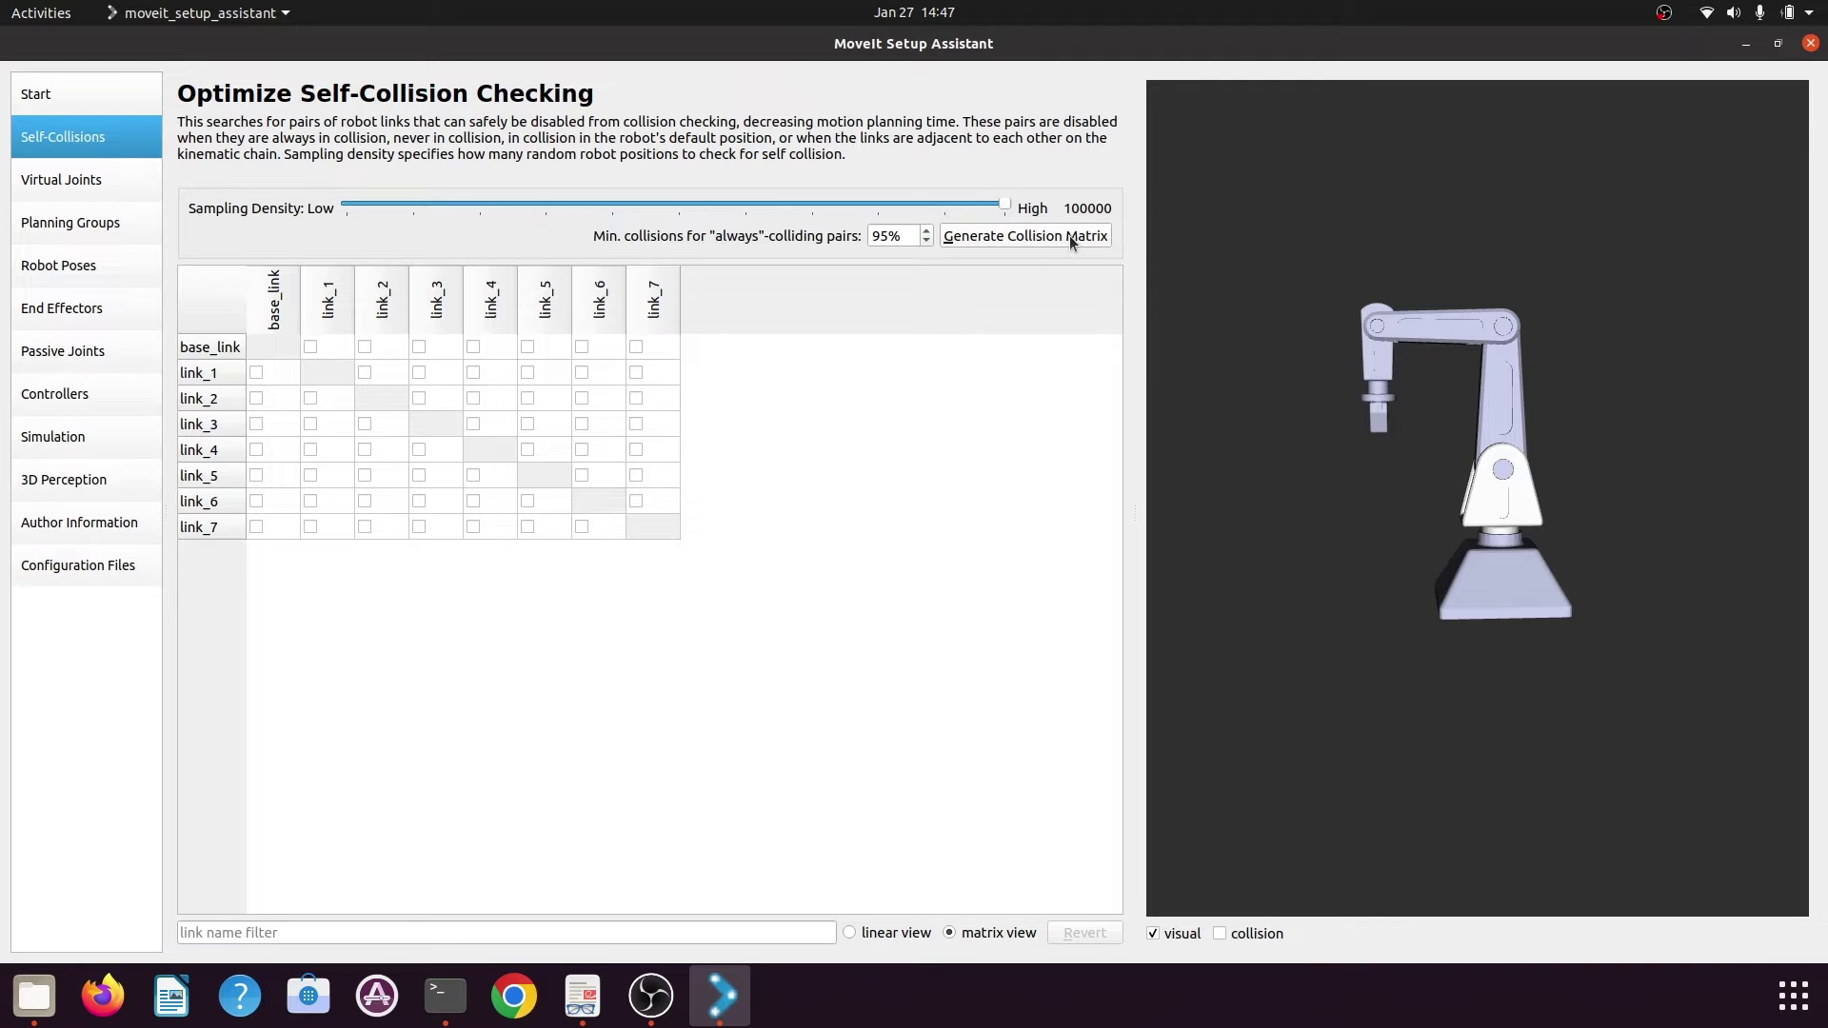
left_click(1072, 237)
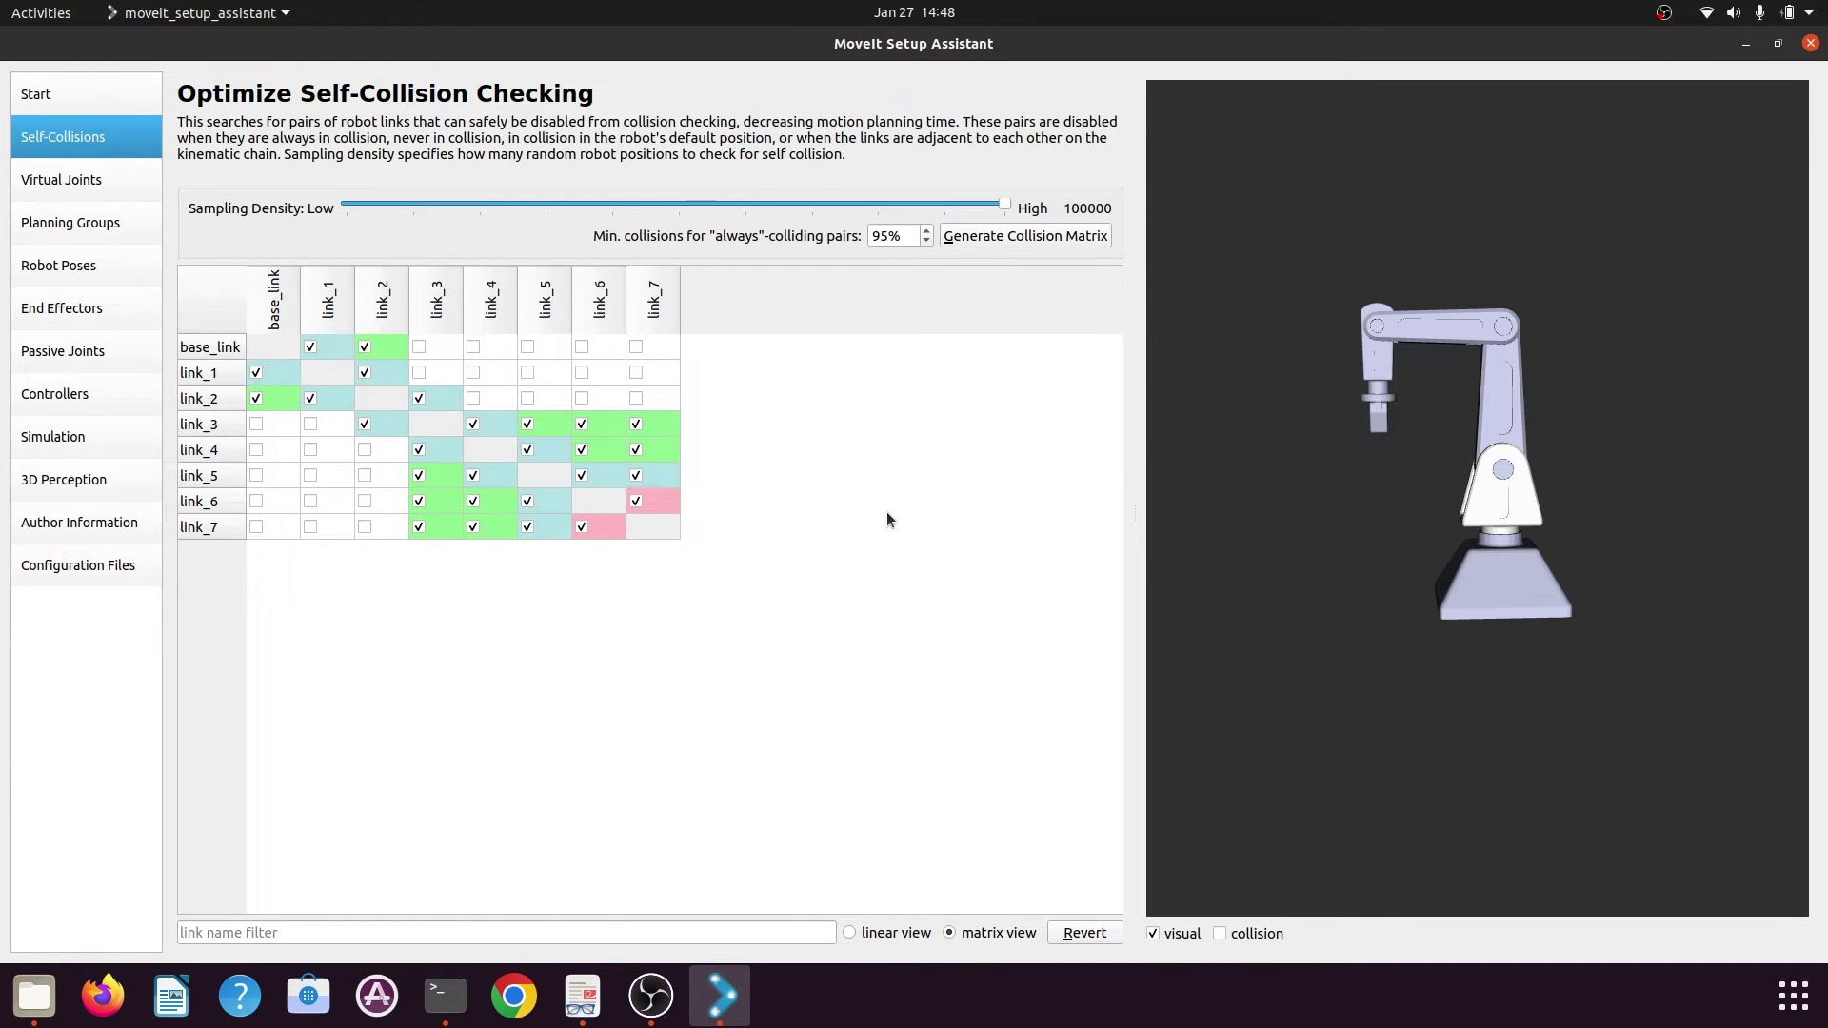
Examine the collision pairs in the matrix by highlighting the rows of link_1 to link_3 and the columns of link_1 to link_5
left_click(212, 373)
left_click(201, 408)
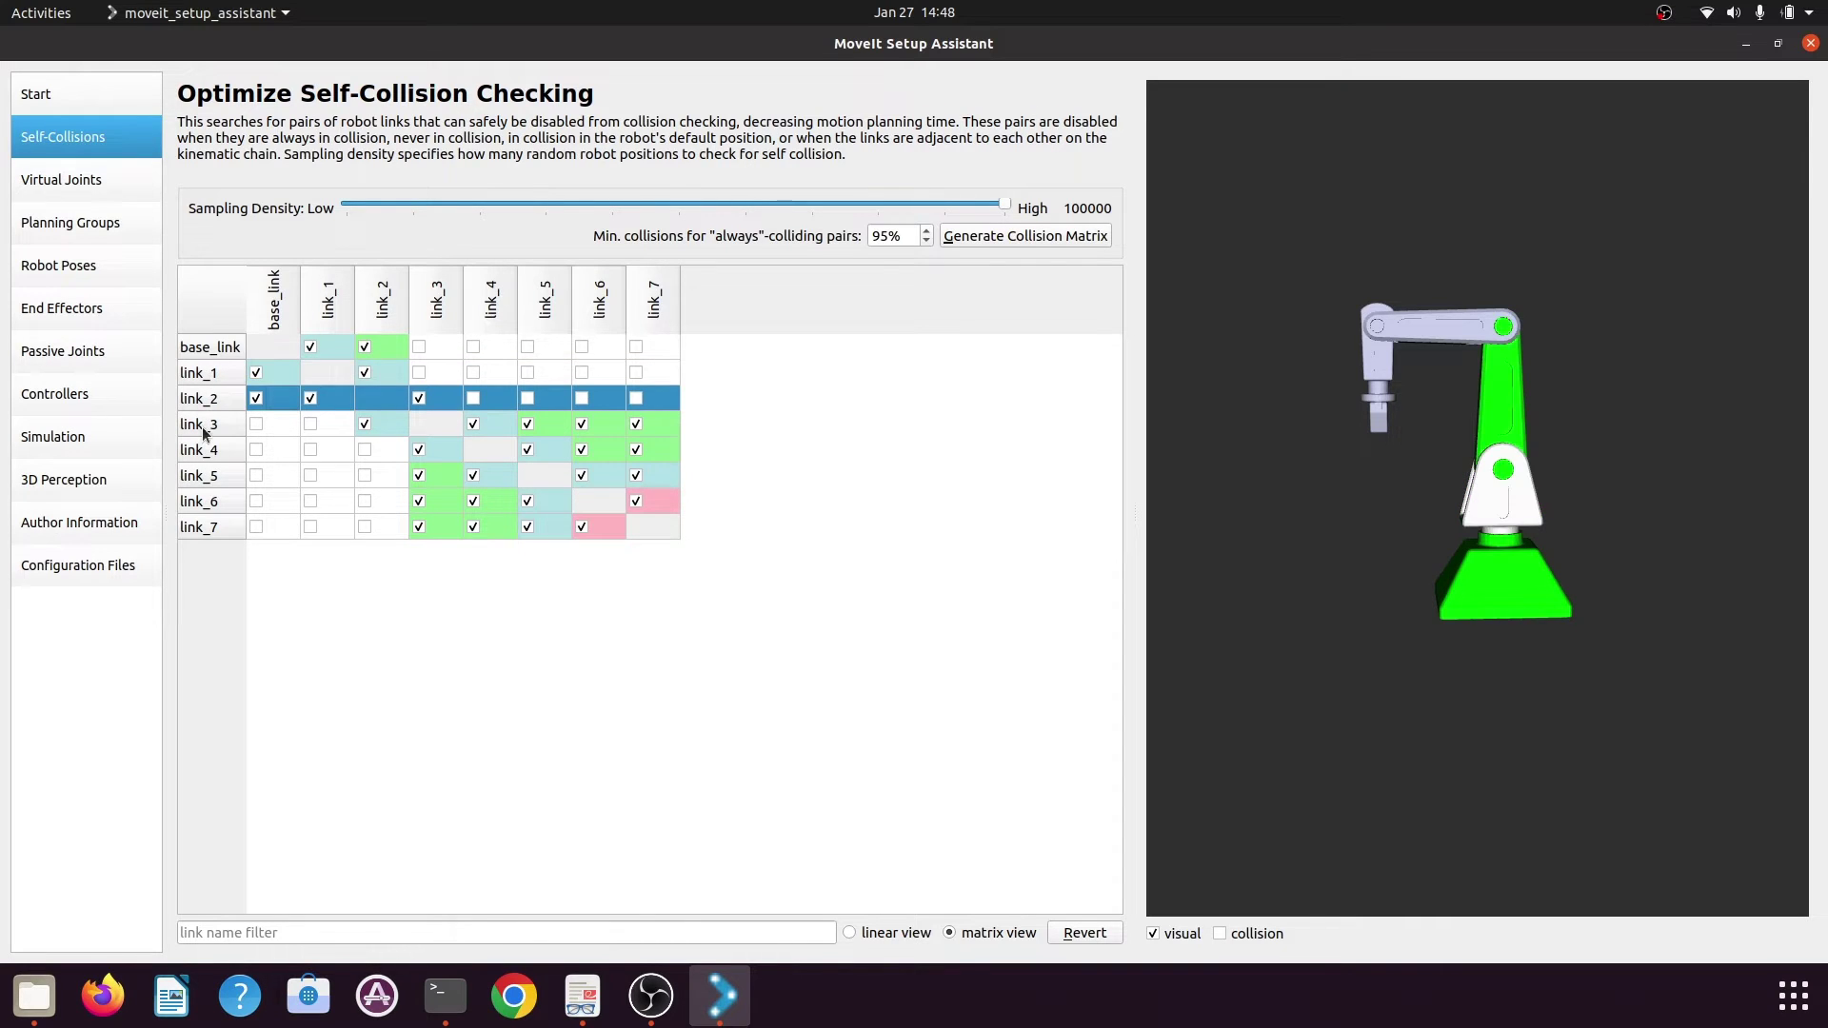
left_click(203, 430)
left_click(329, 301)
left_click(378, 306)
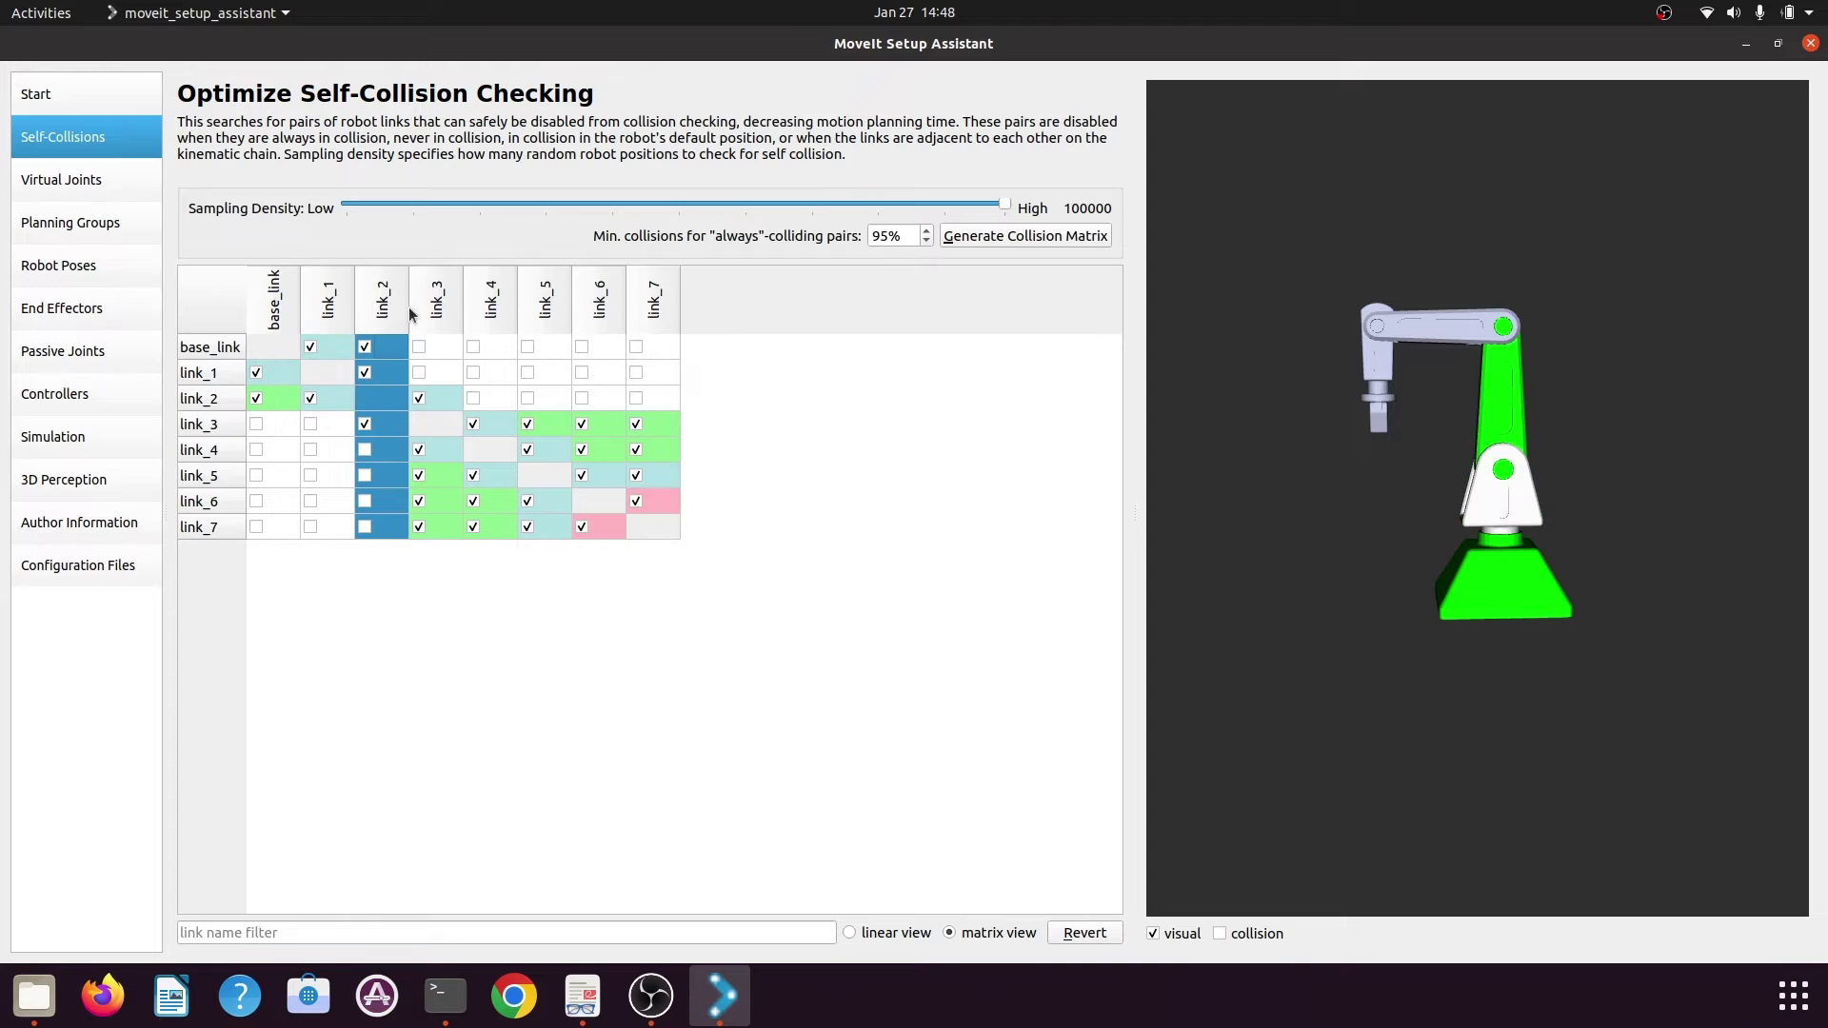
left_click(440, 319)
left_click(483, 318)
left_click(562, 314)
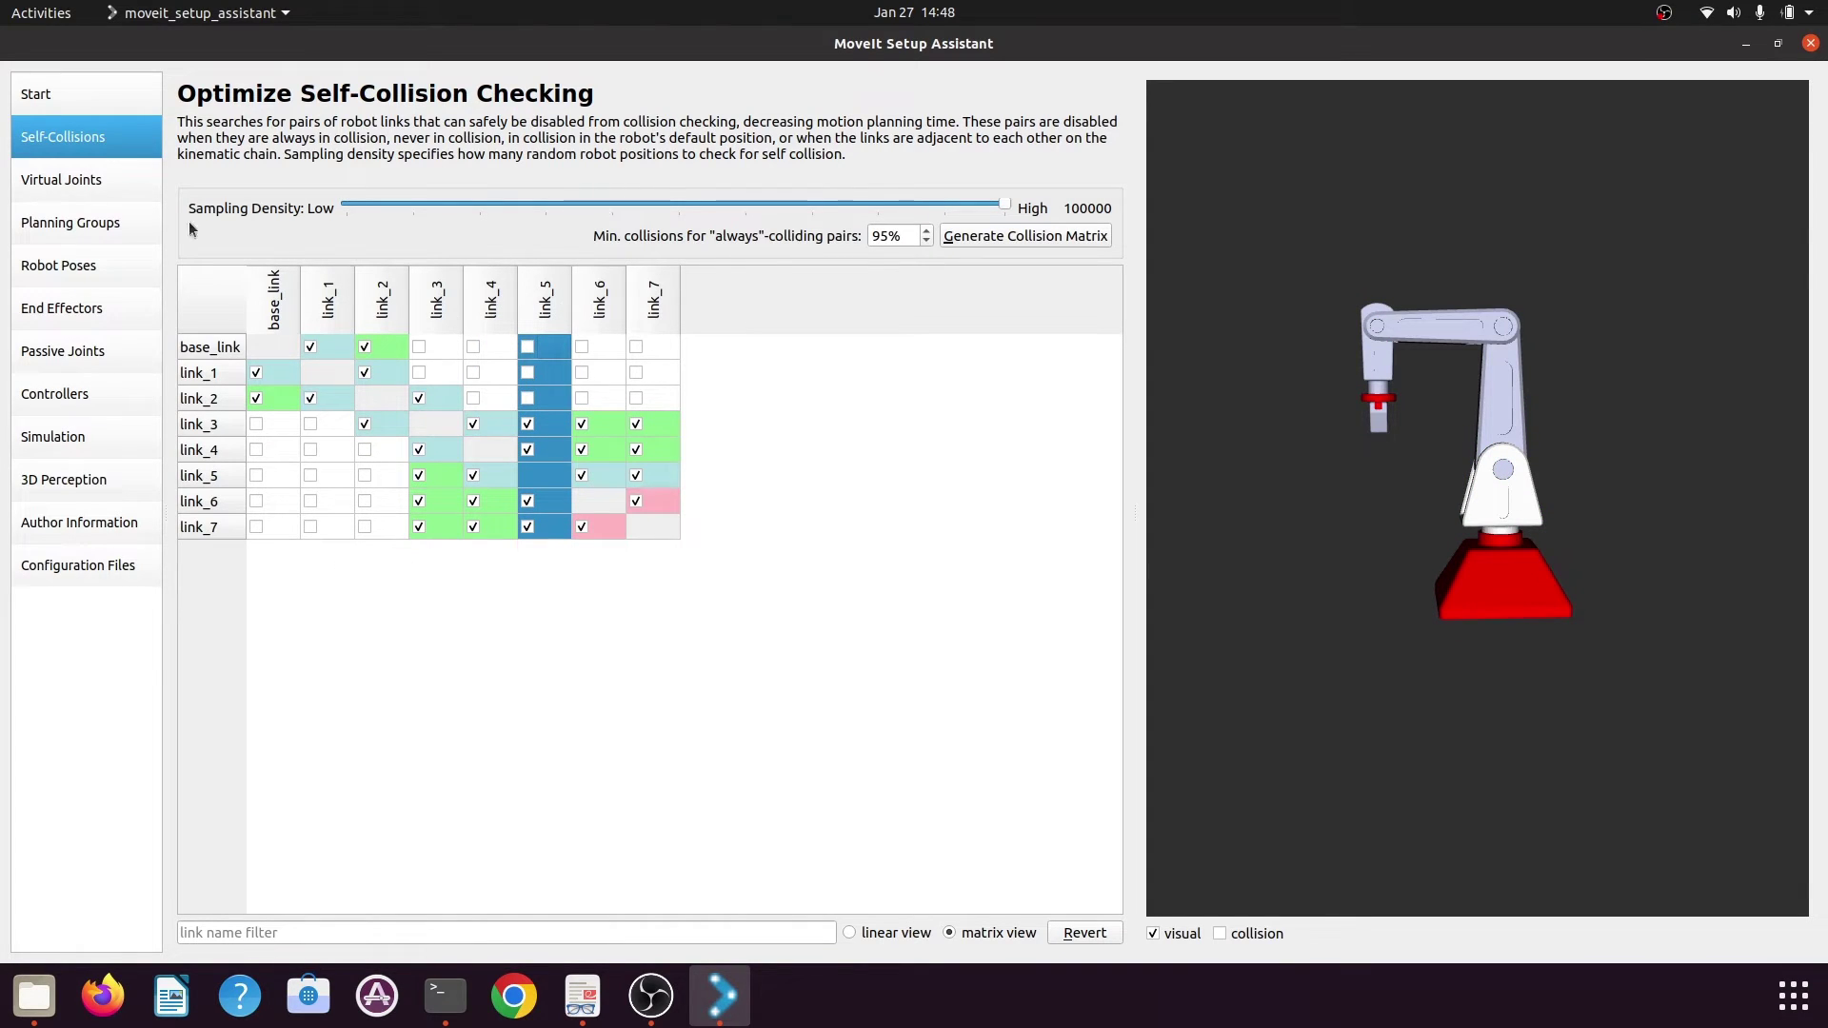
Start a planning group named arm_group with the kdl_kinematics_plugin/KDLKinematicsPlugin solver and RRT as its default planner
left_click(61, 180)
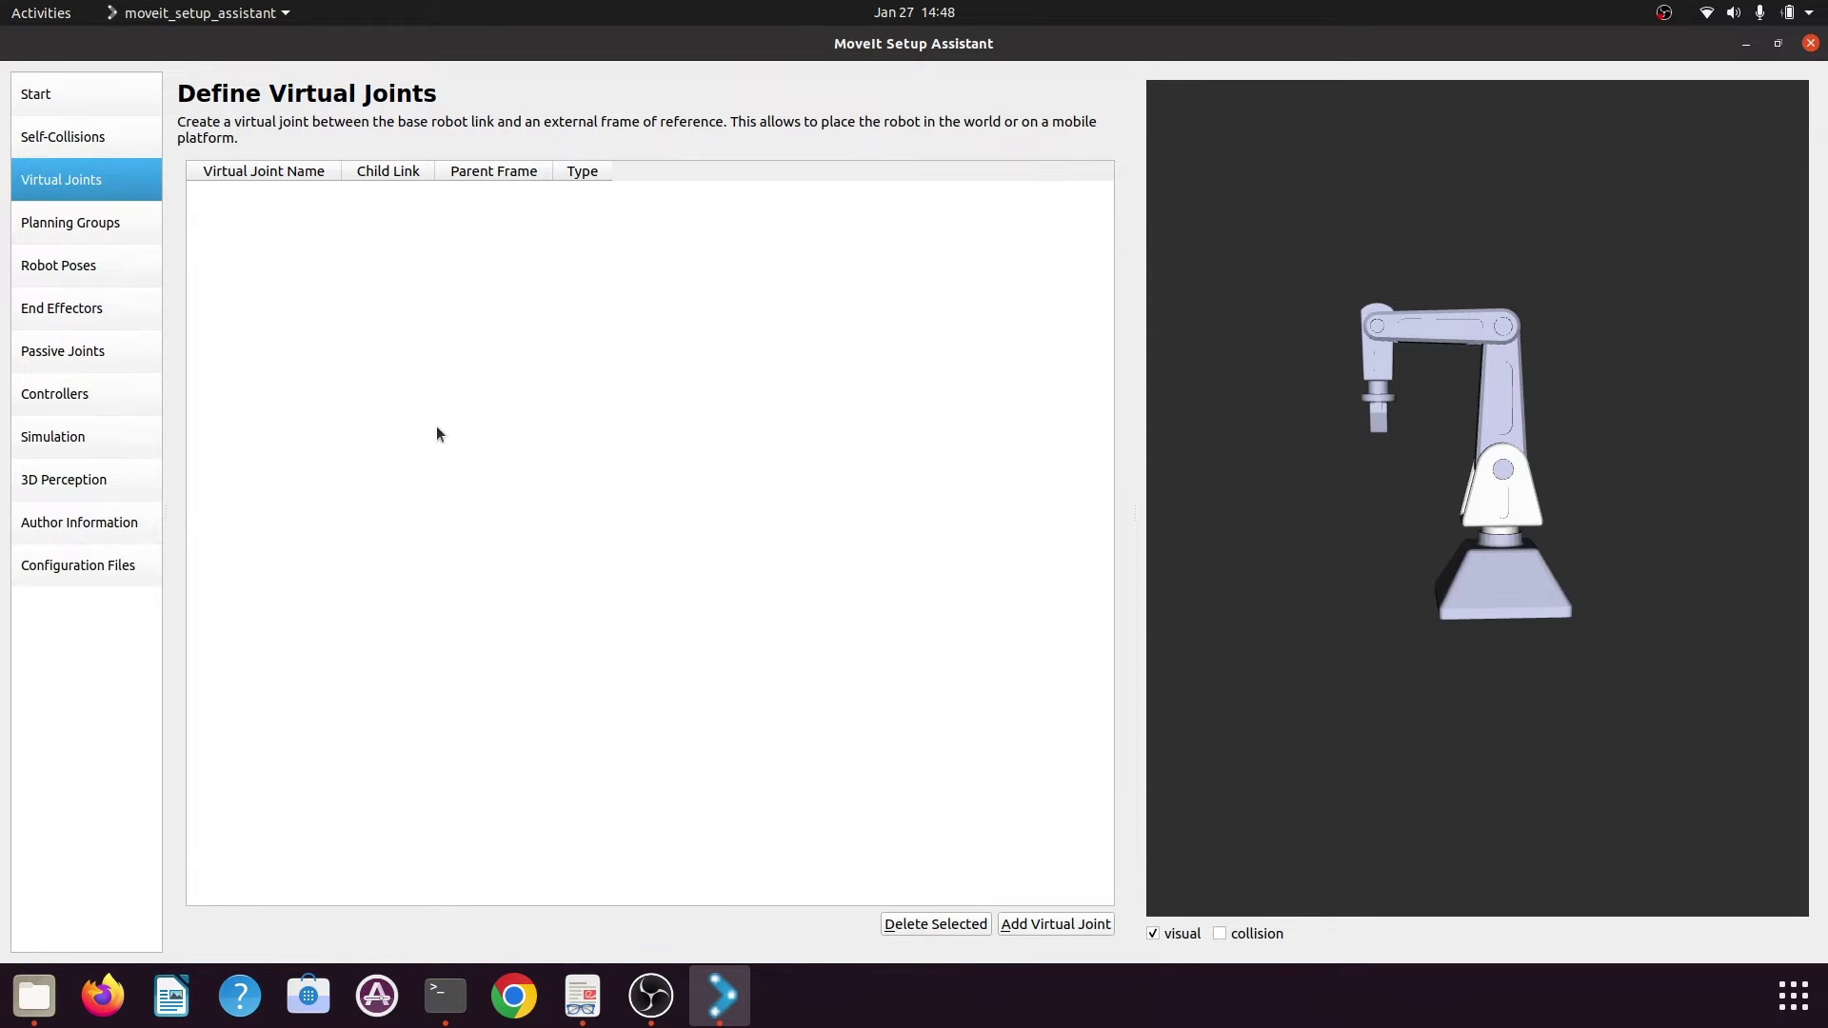
left_click(87, 228)
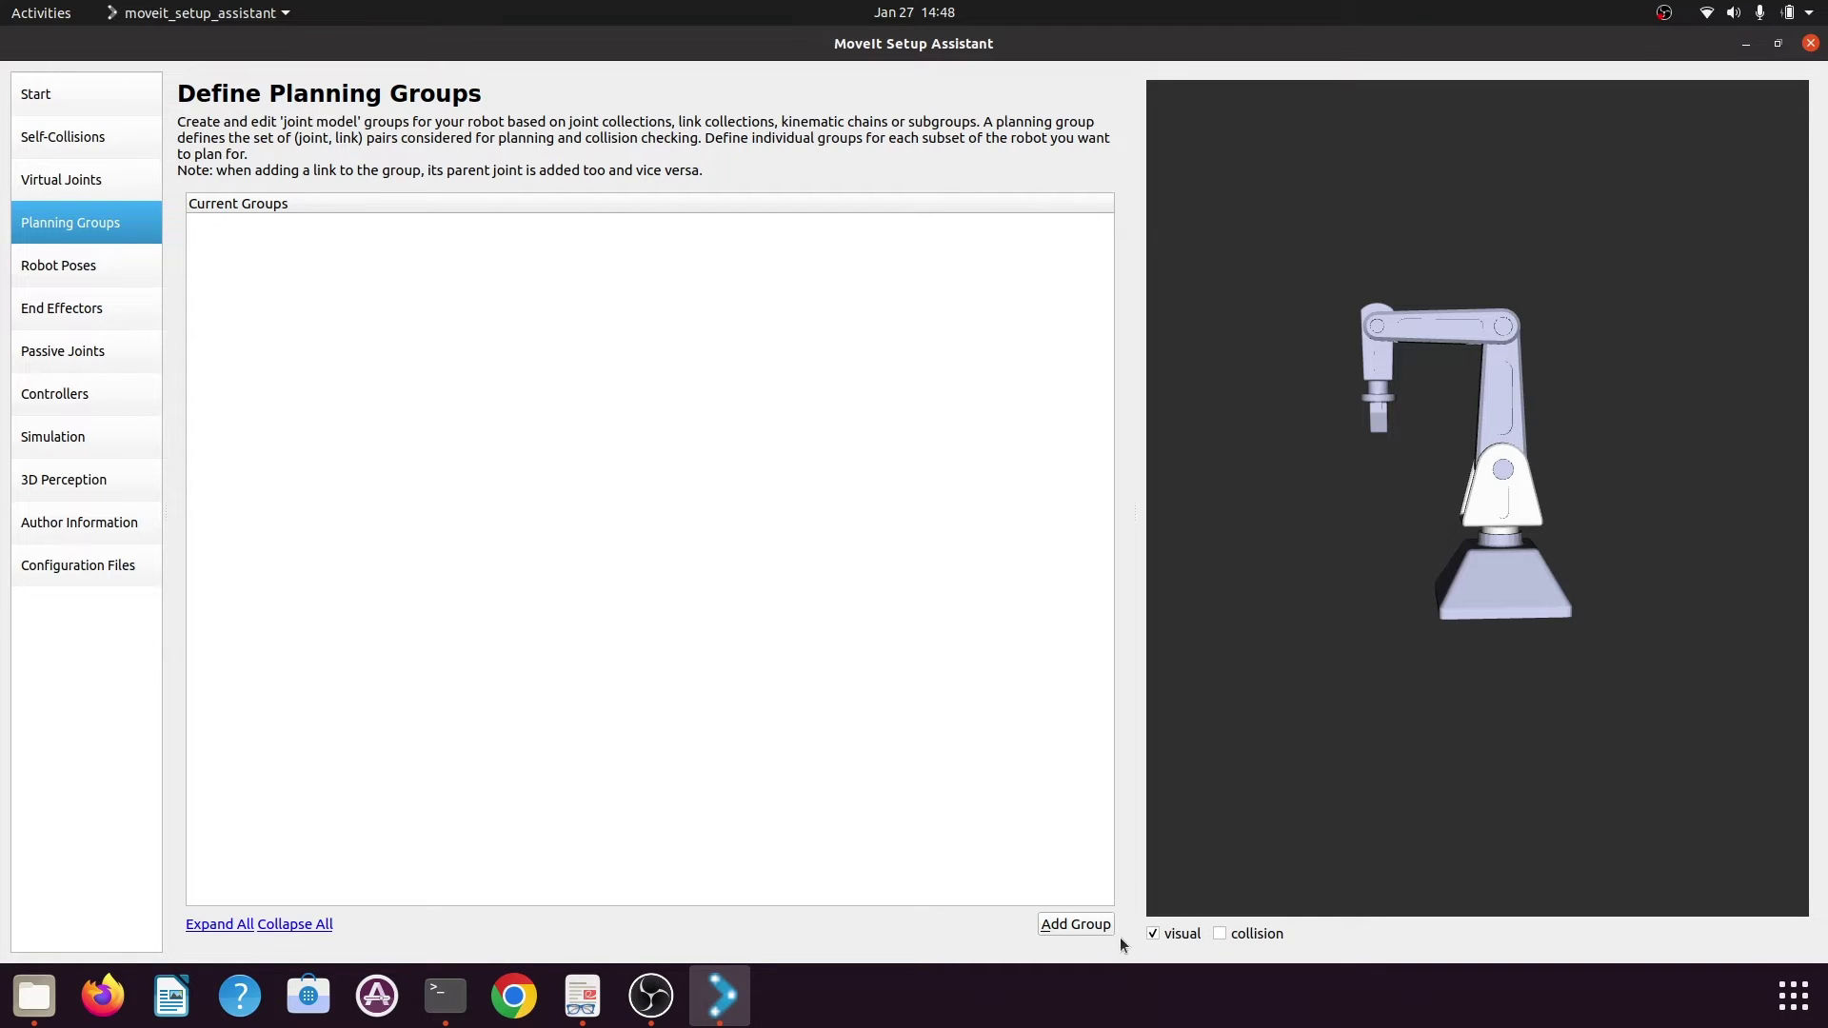
left_click(1080, 926)
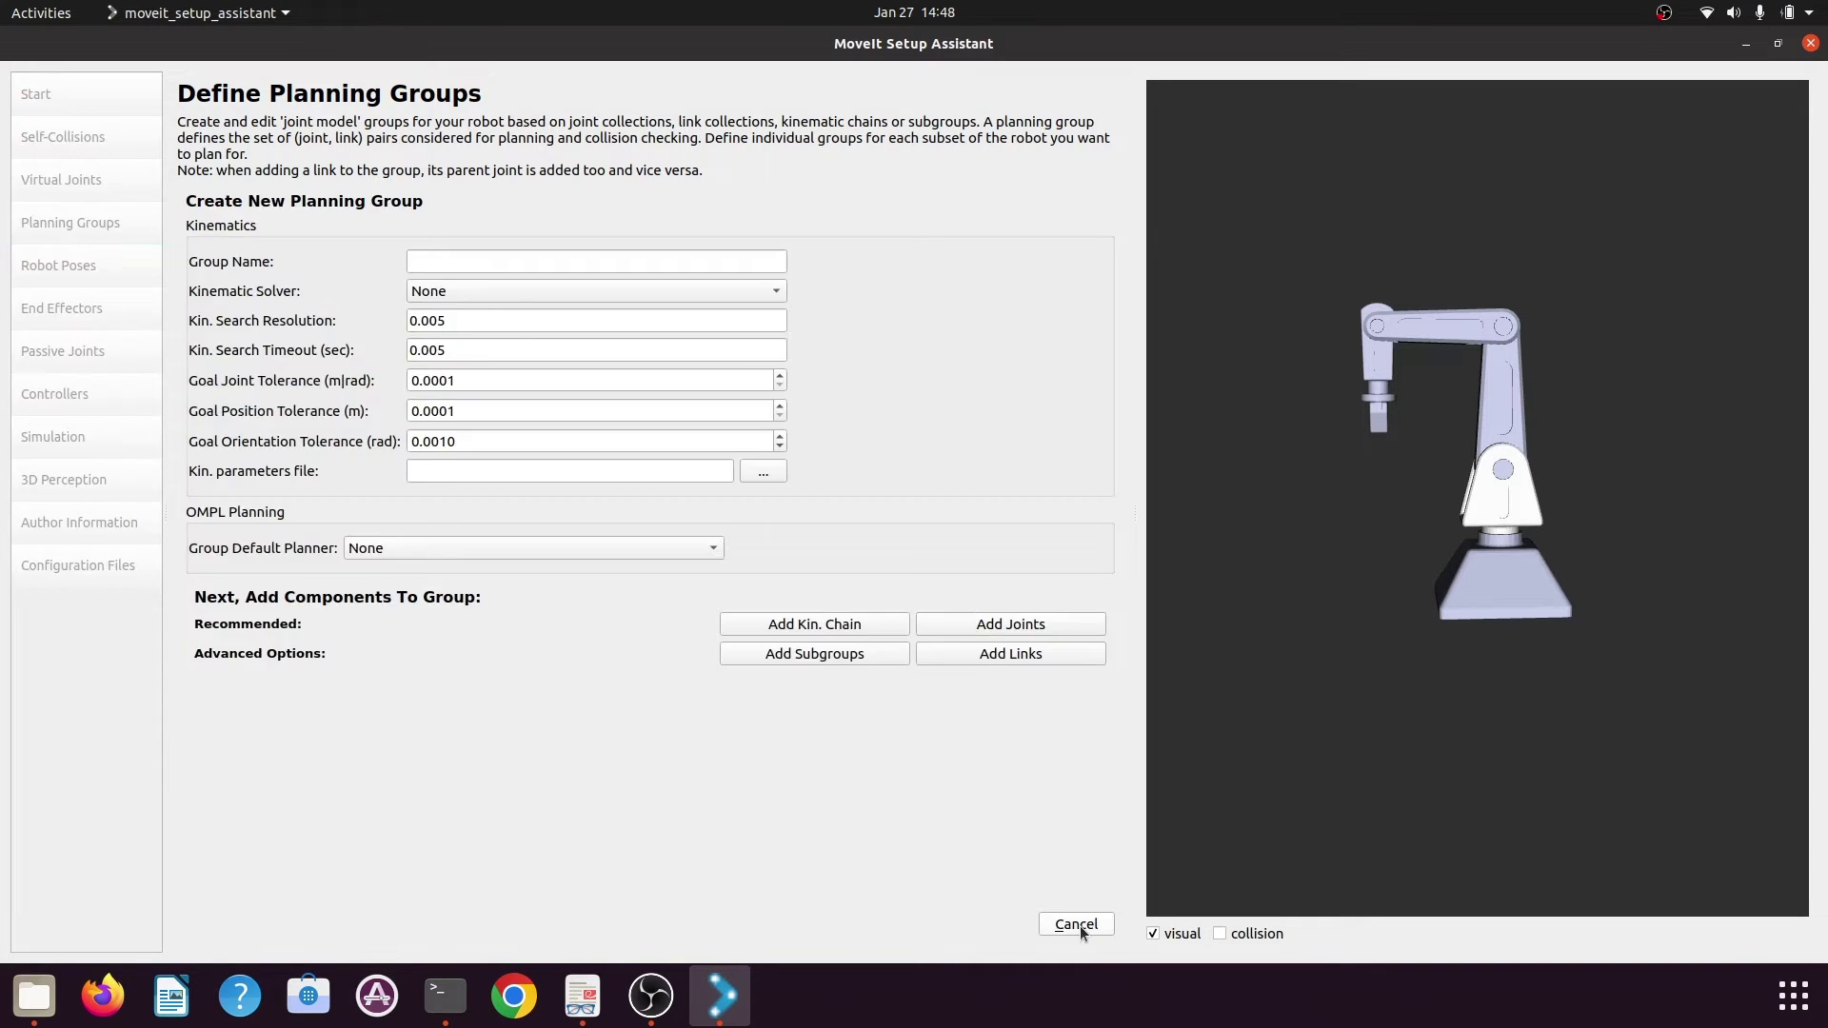
left_click(517, 257)
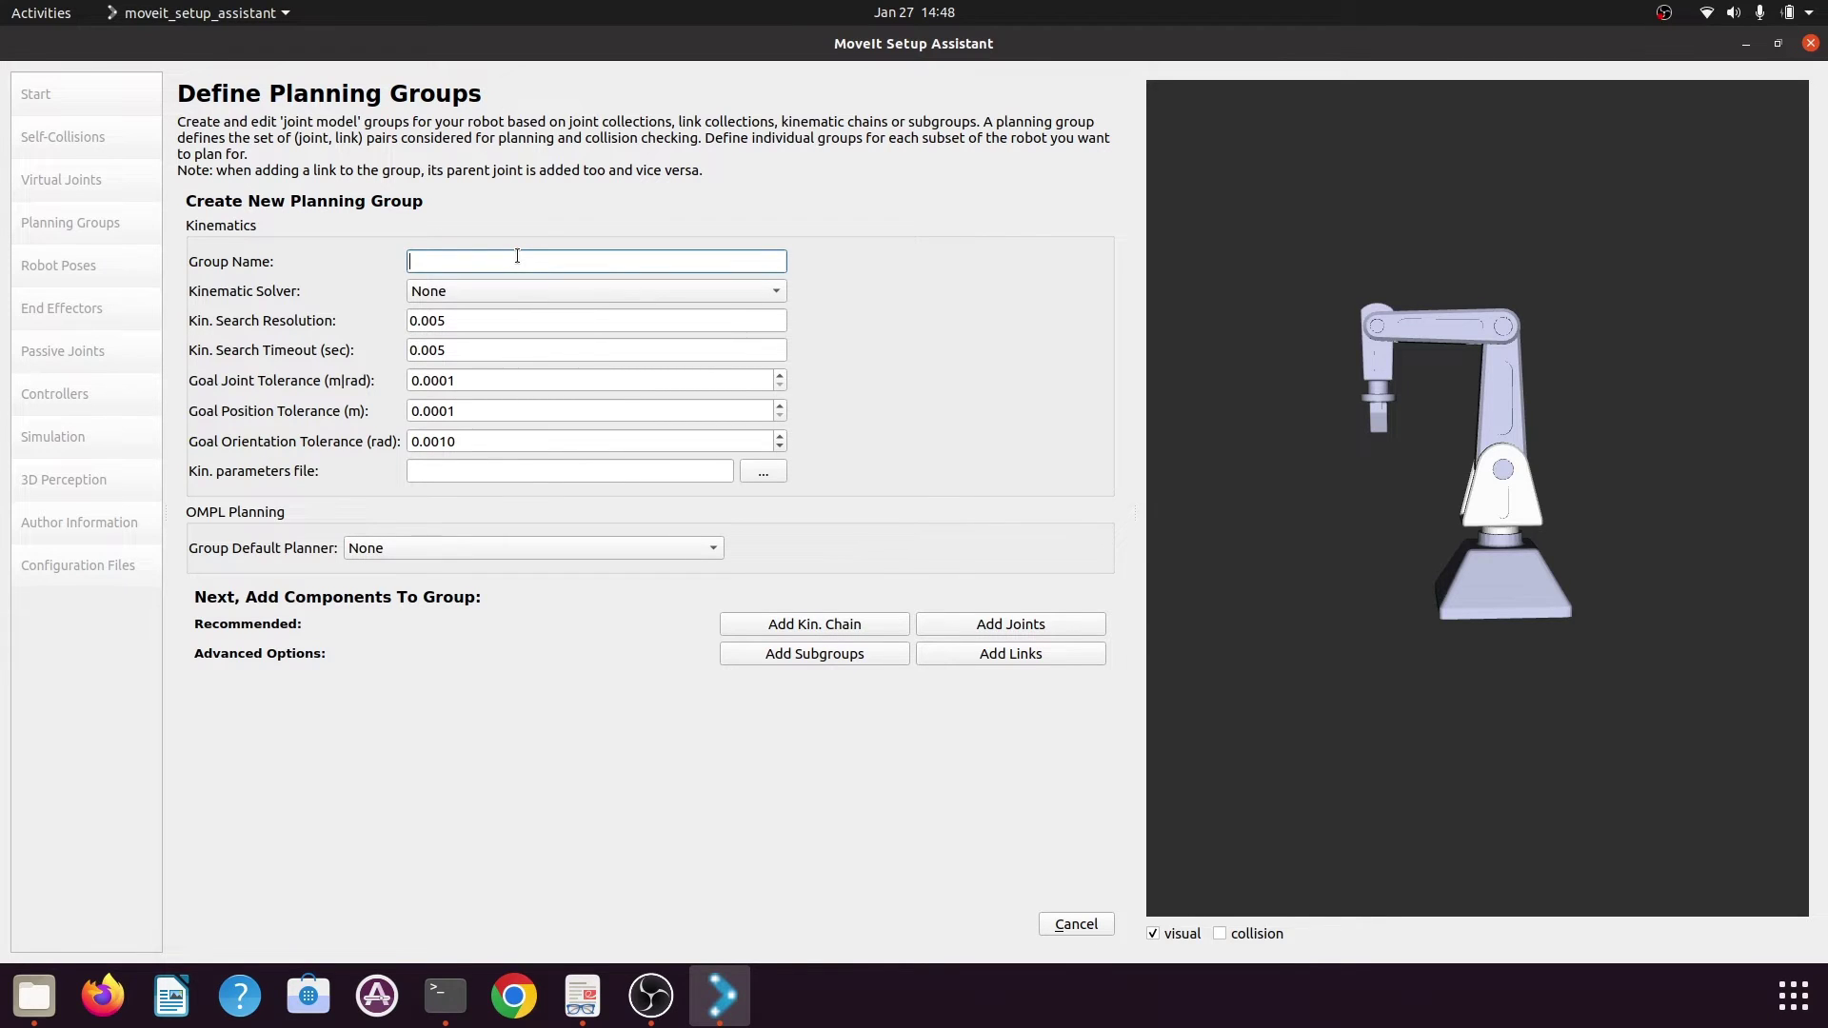
type("arm_group")
left_click(771, 290)
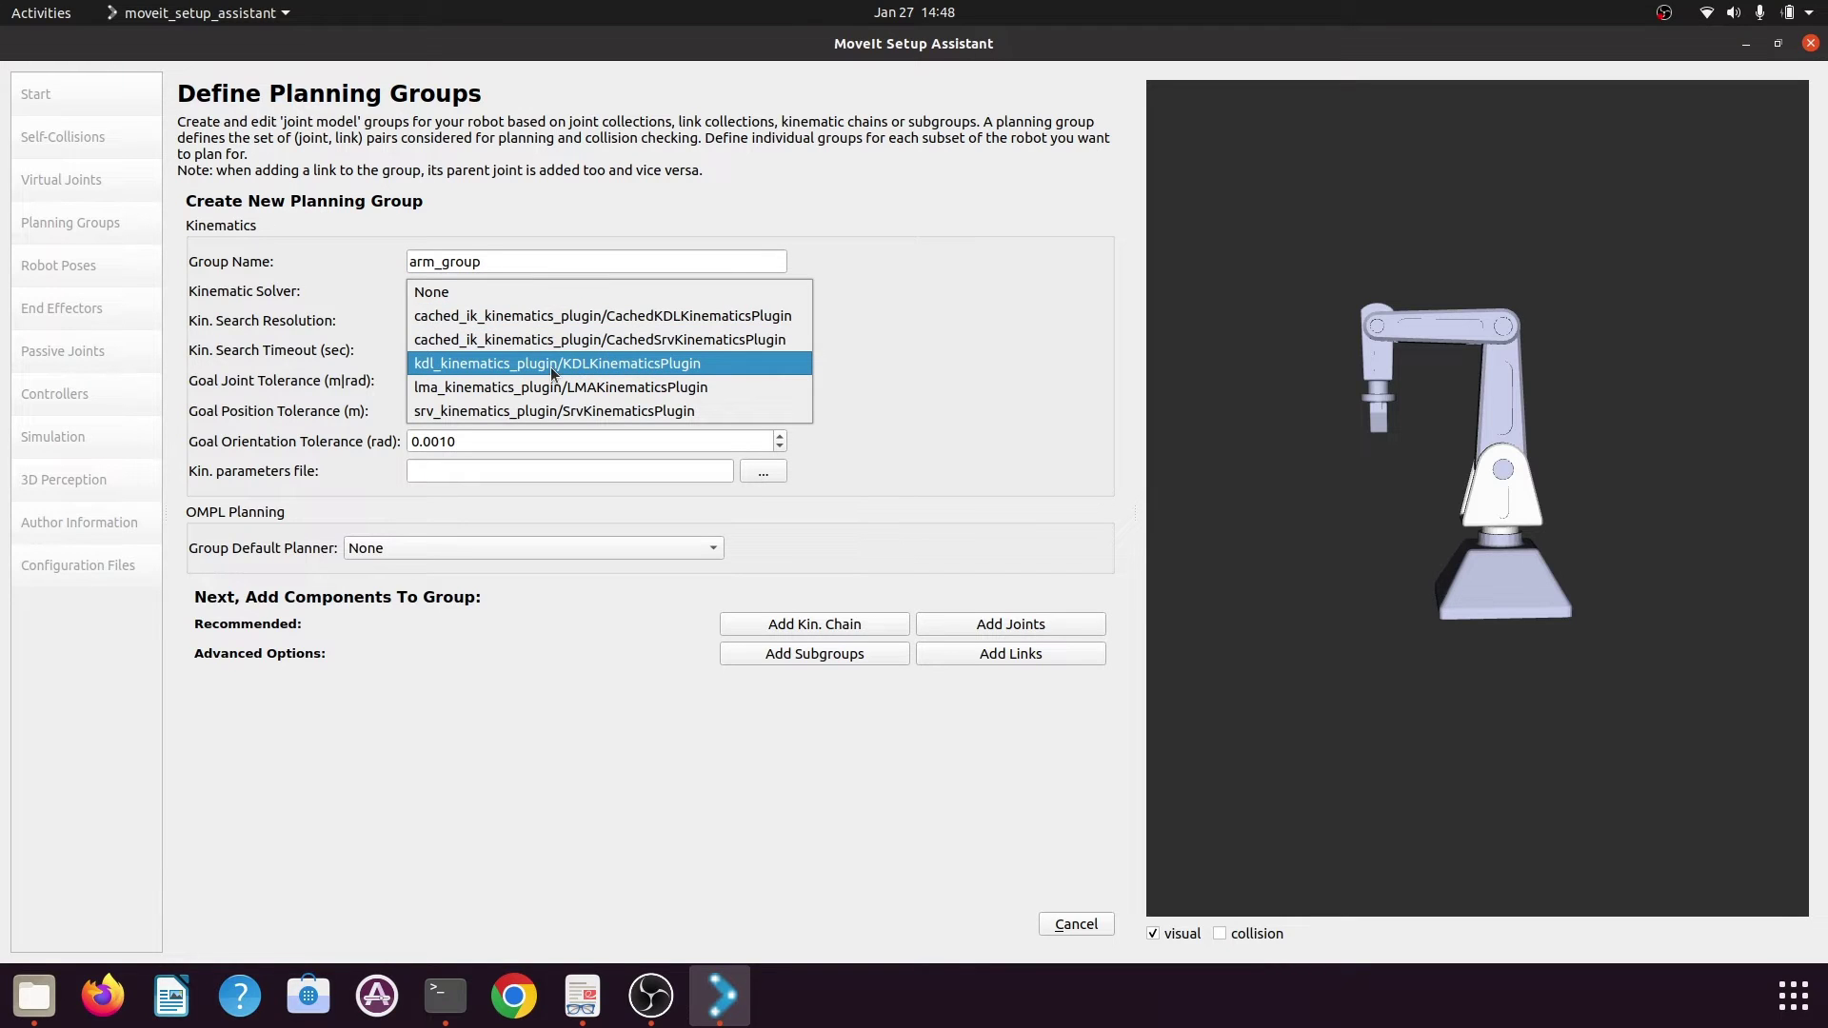
left_click(621, 366)
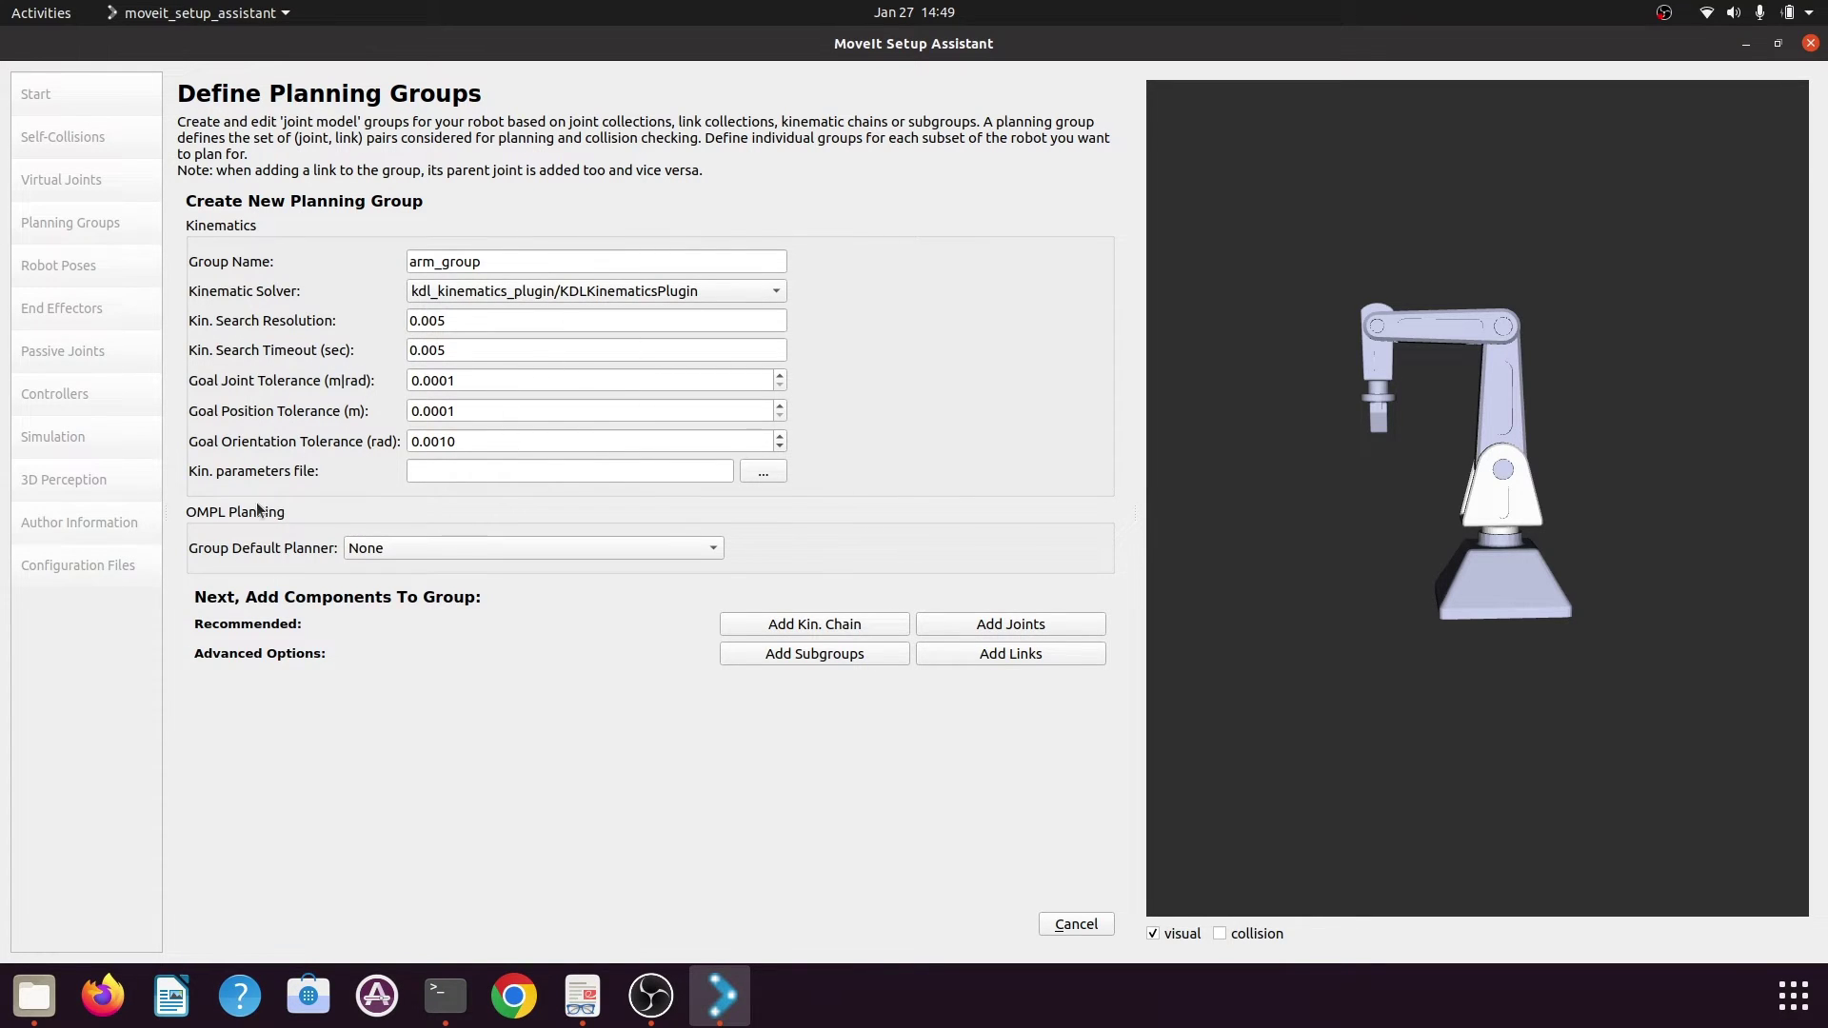
left_click(505, 549)
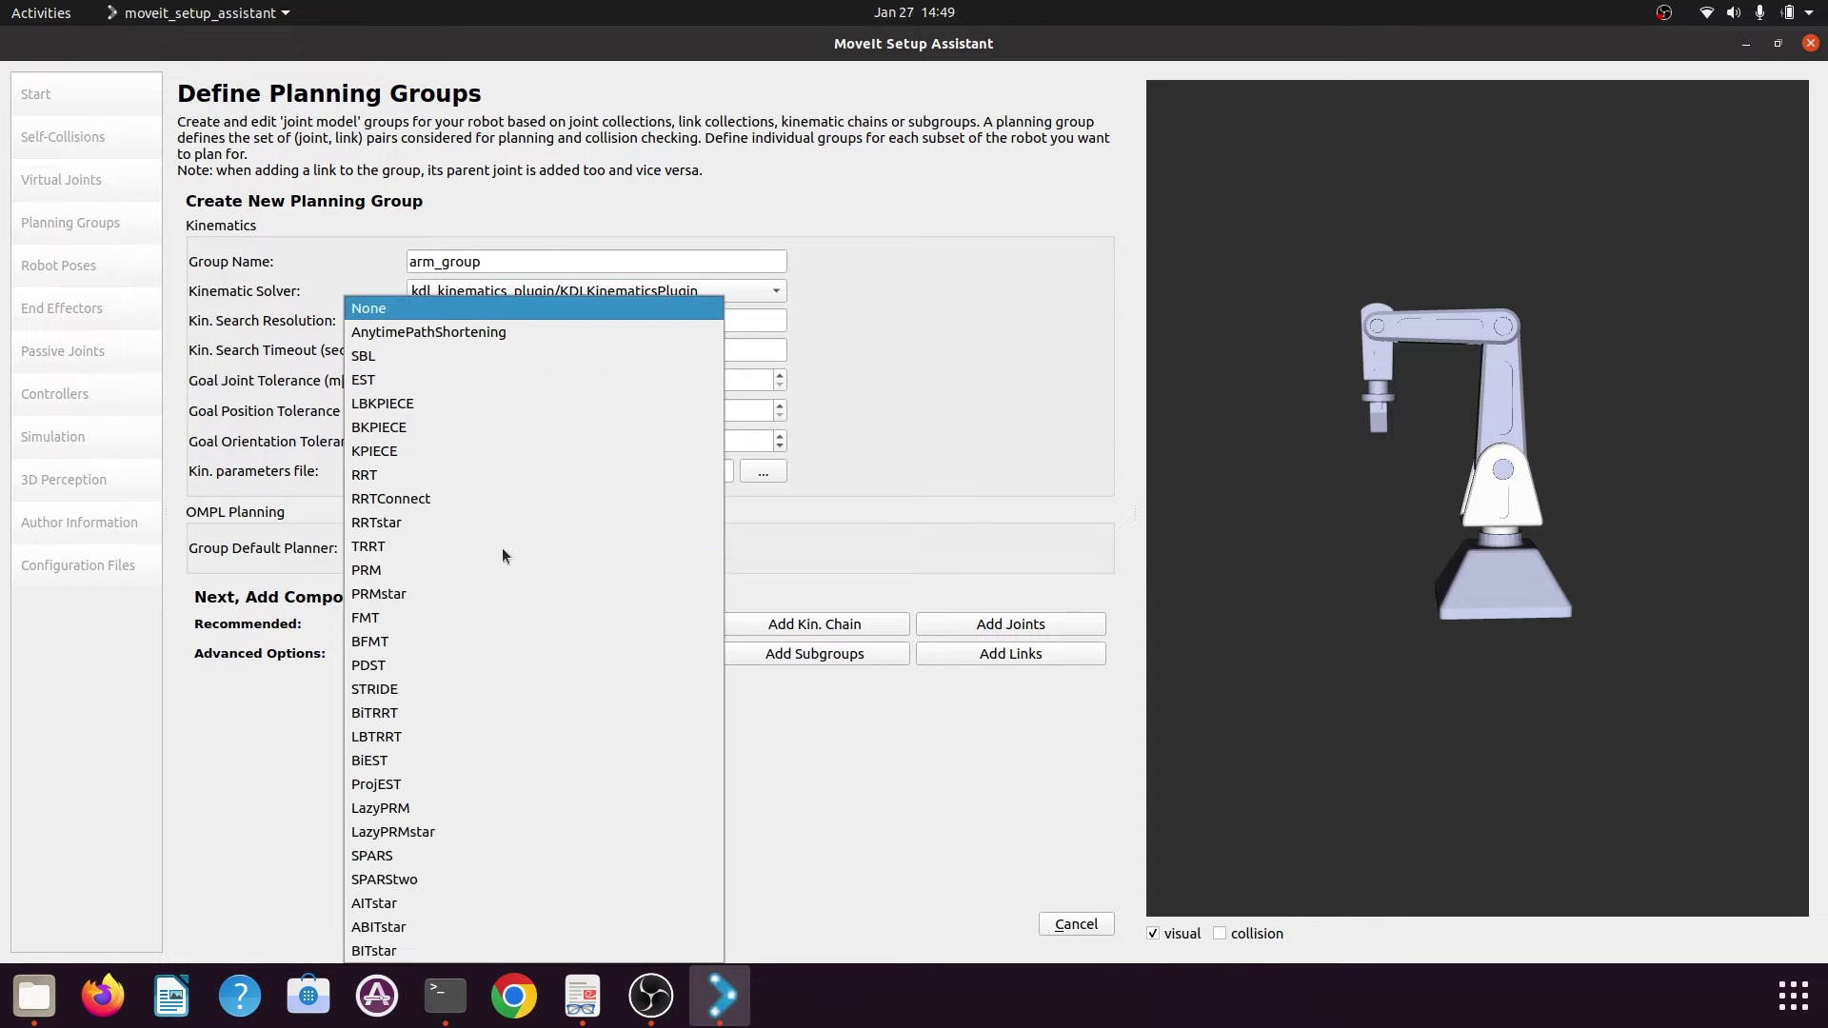
left_click(392, 479)
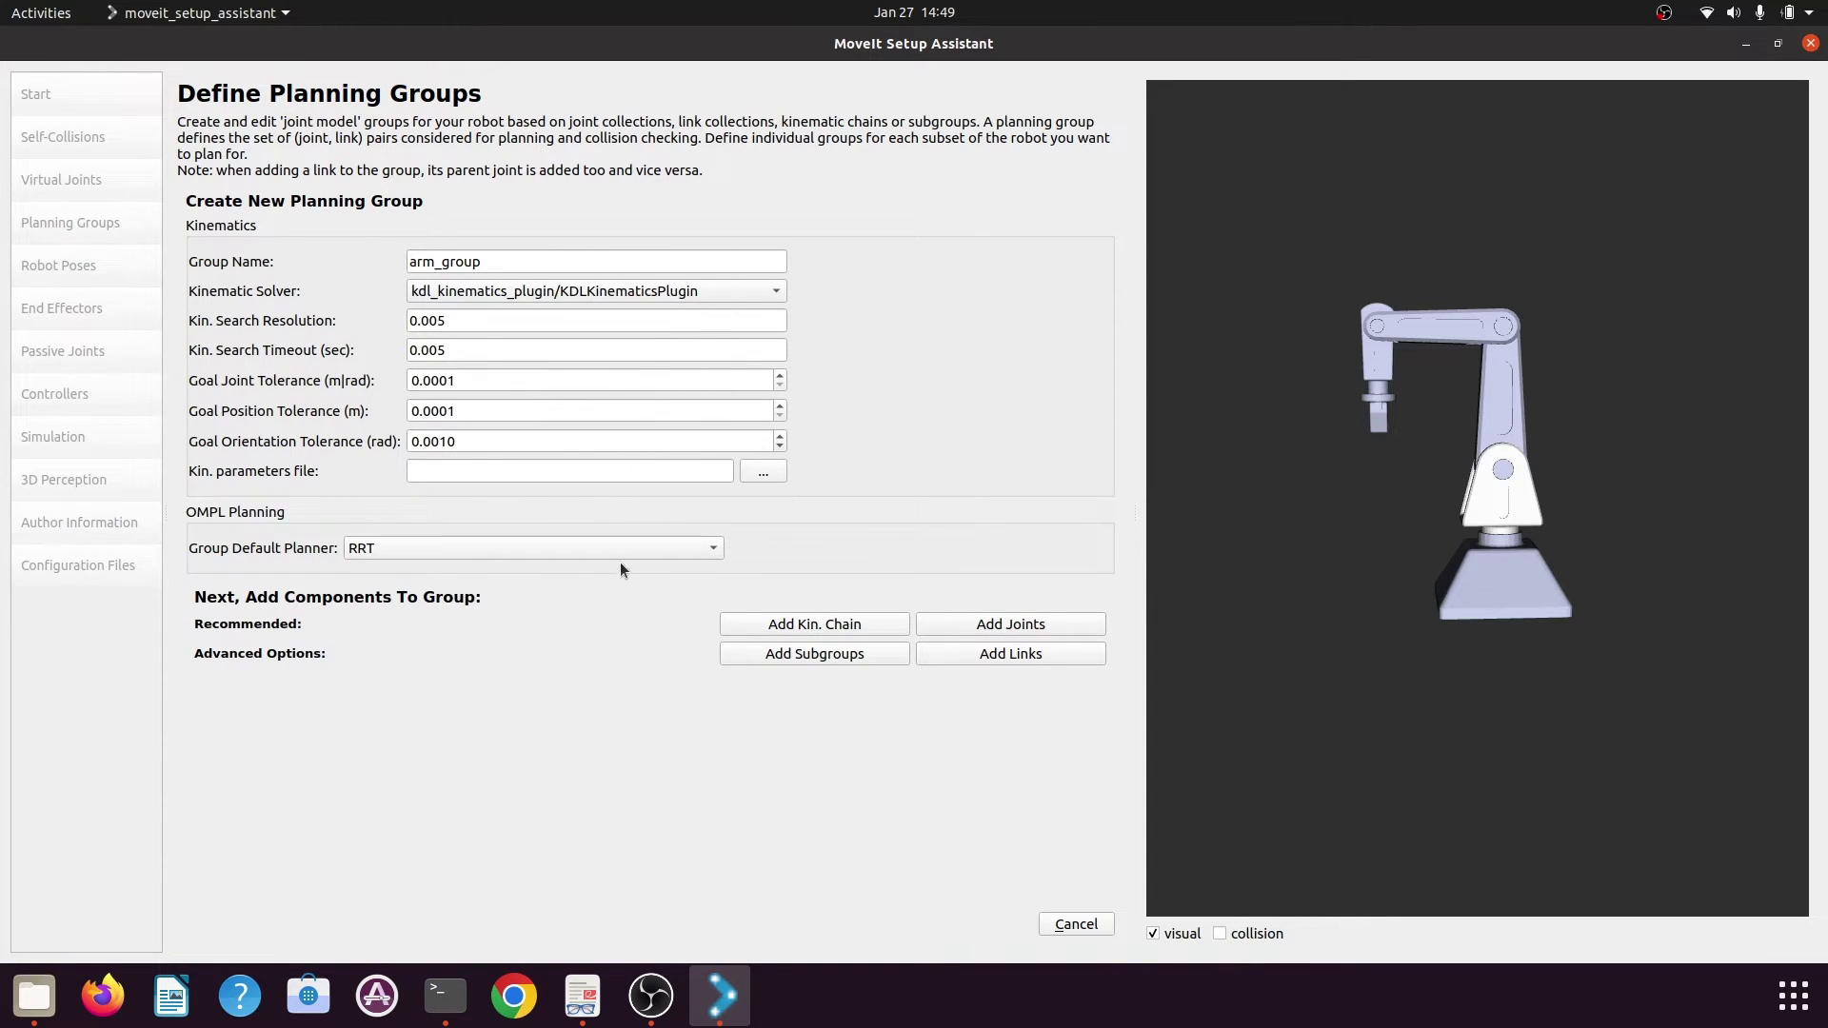
Add joint_1 through joint_5 to the joint collection of arm_group and save the group
left_click(1043, 626)
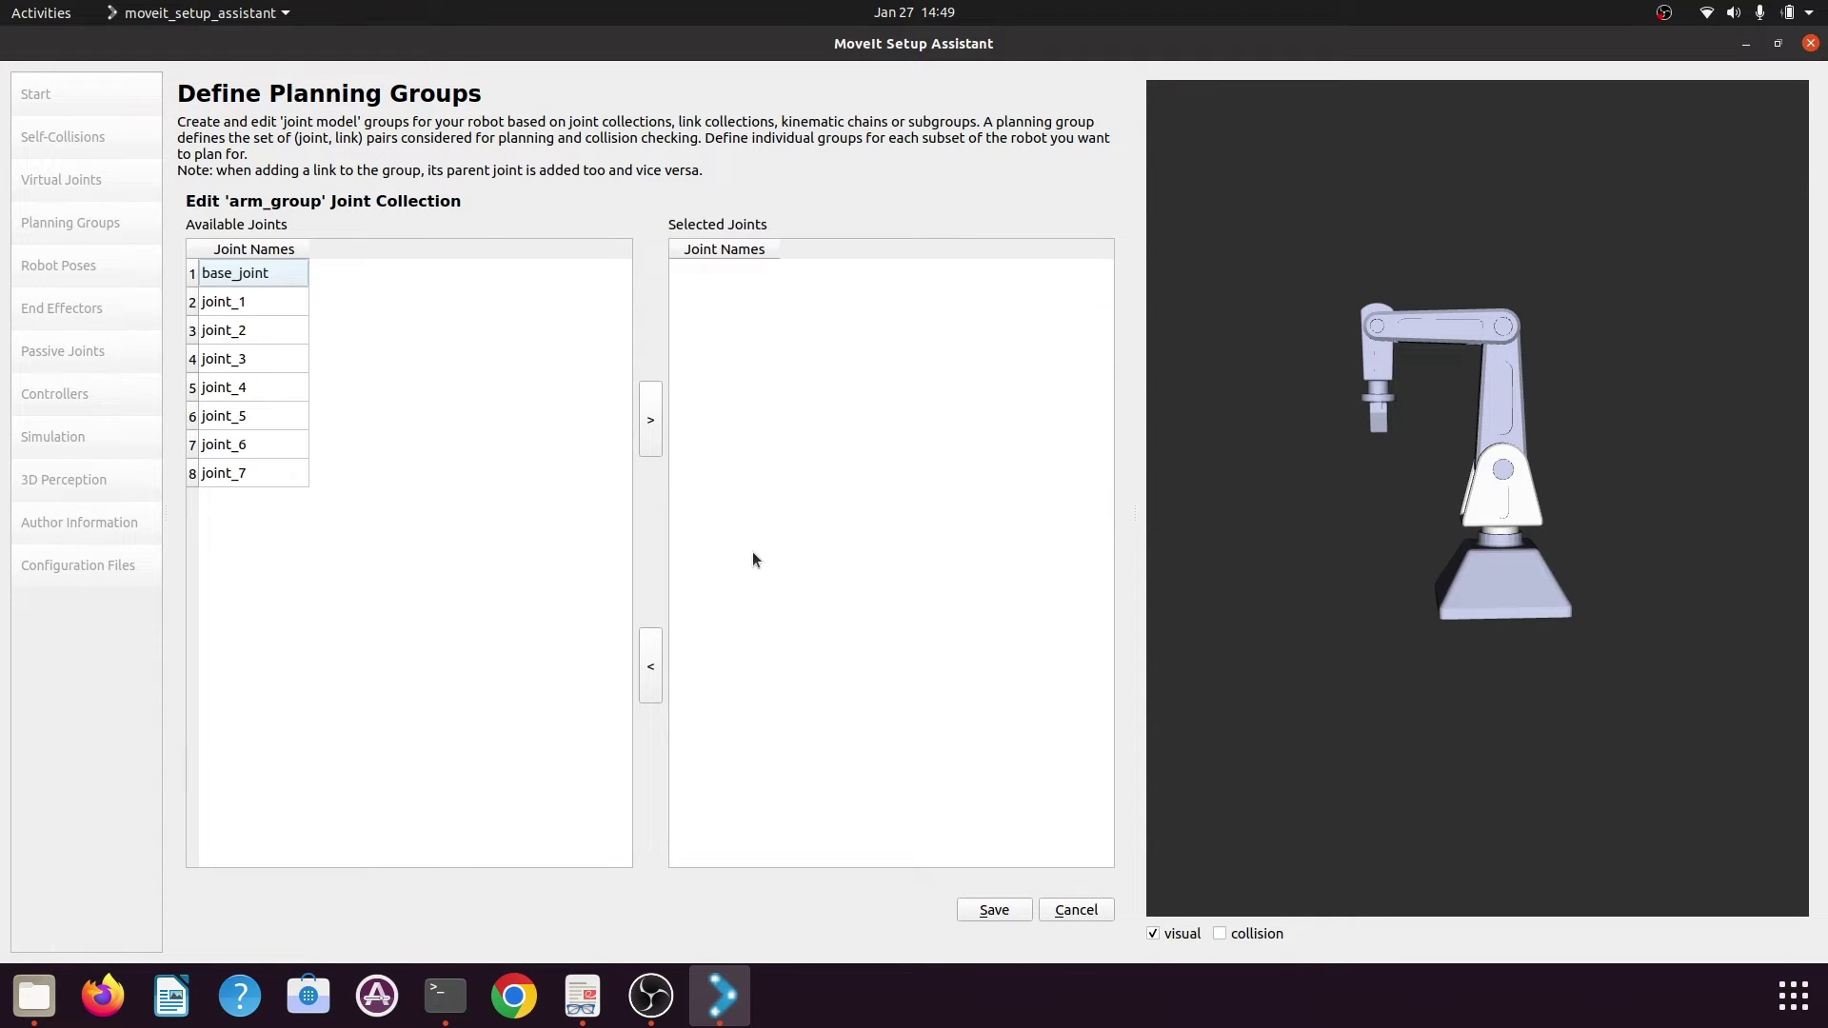
left_click(261, 305)
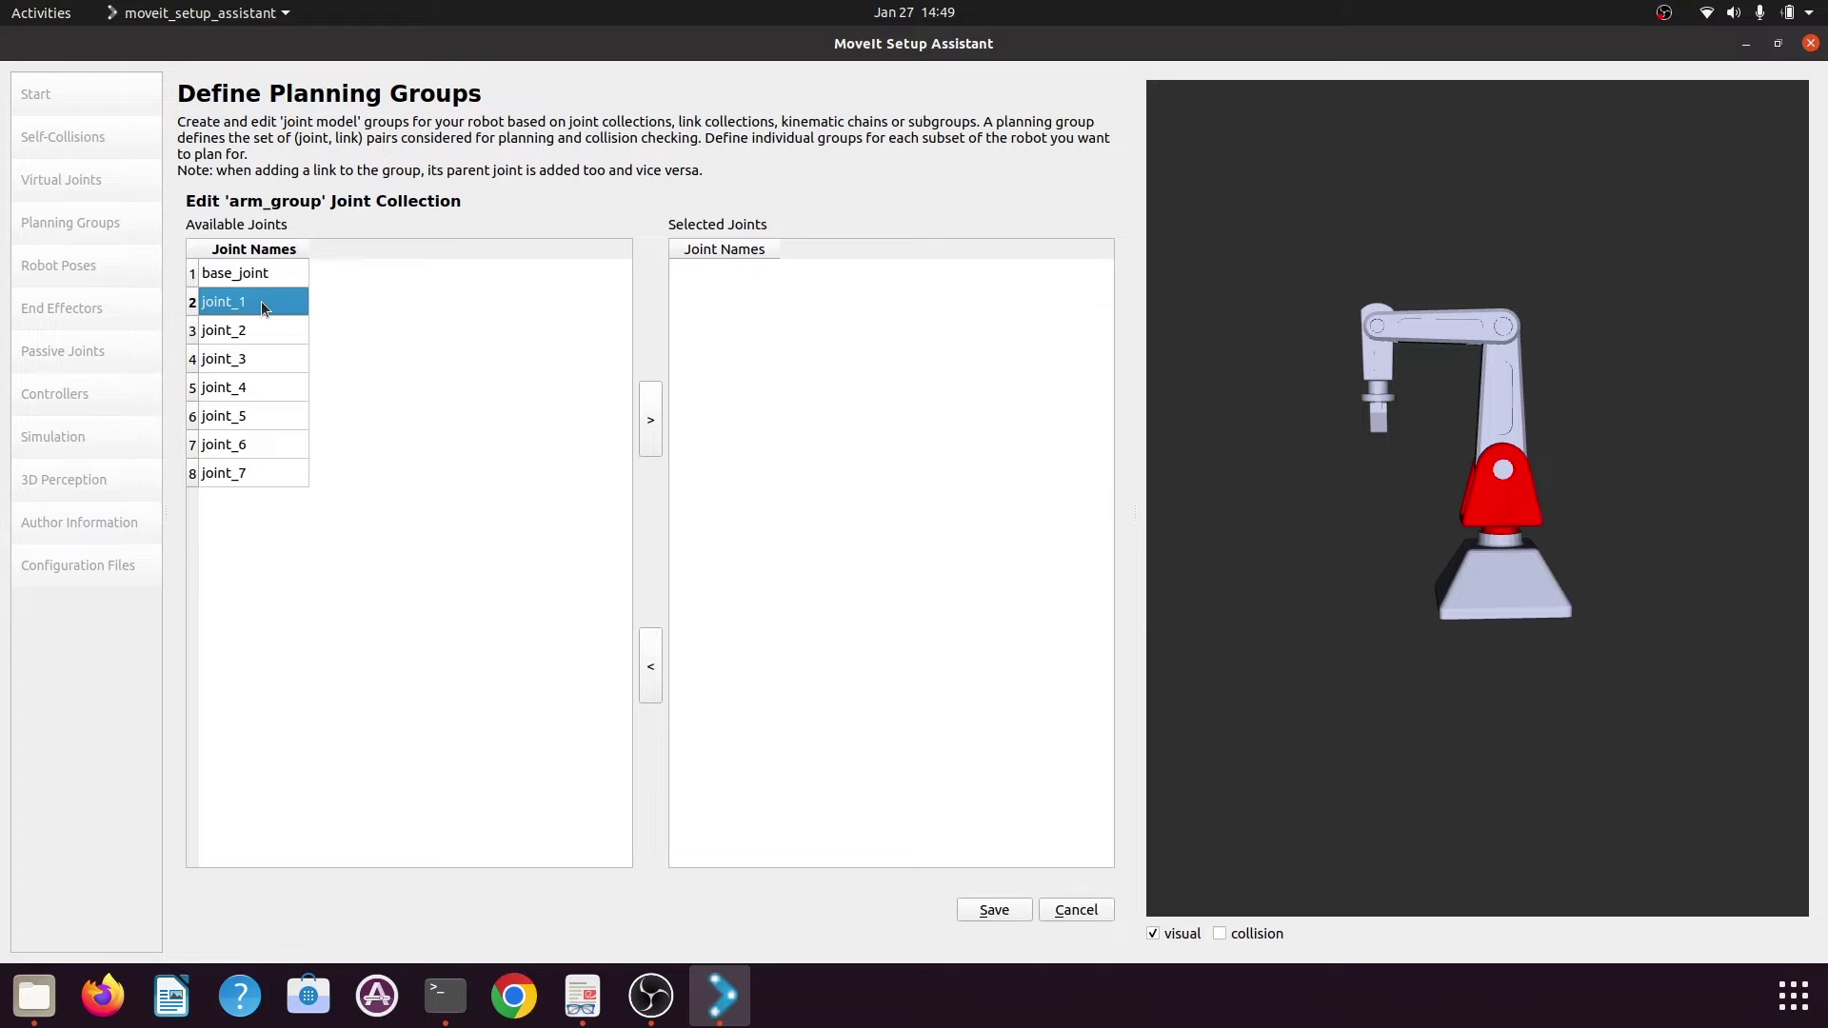
left_click(278, 419, "shift")
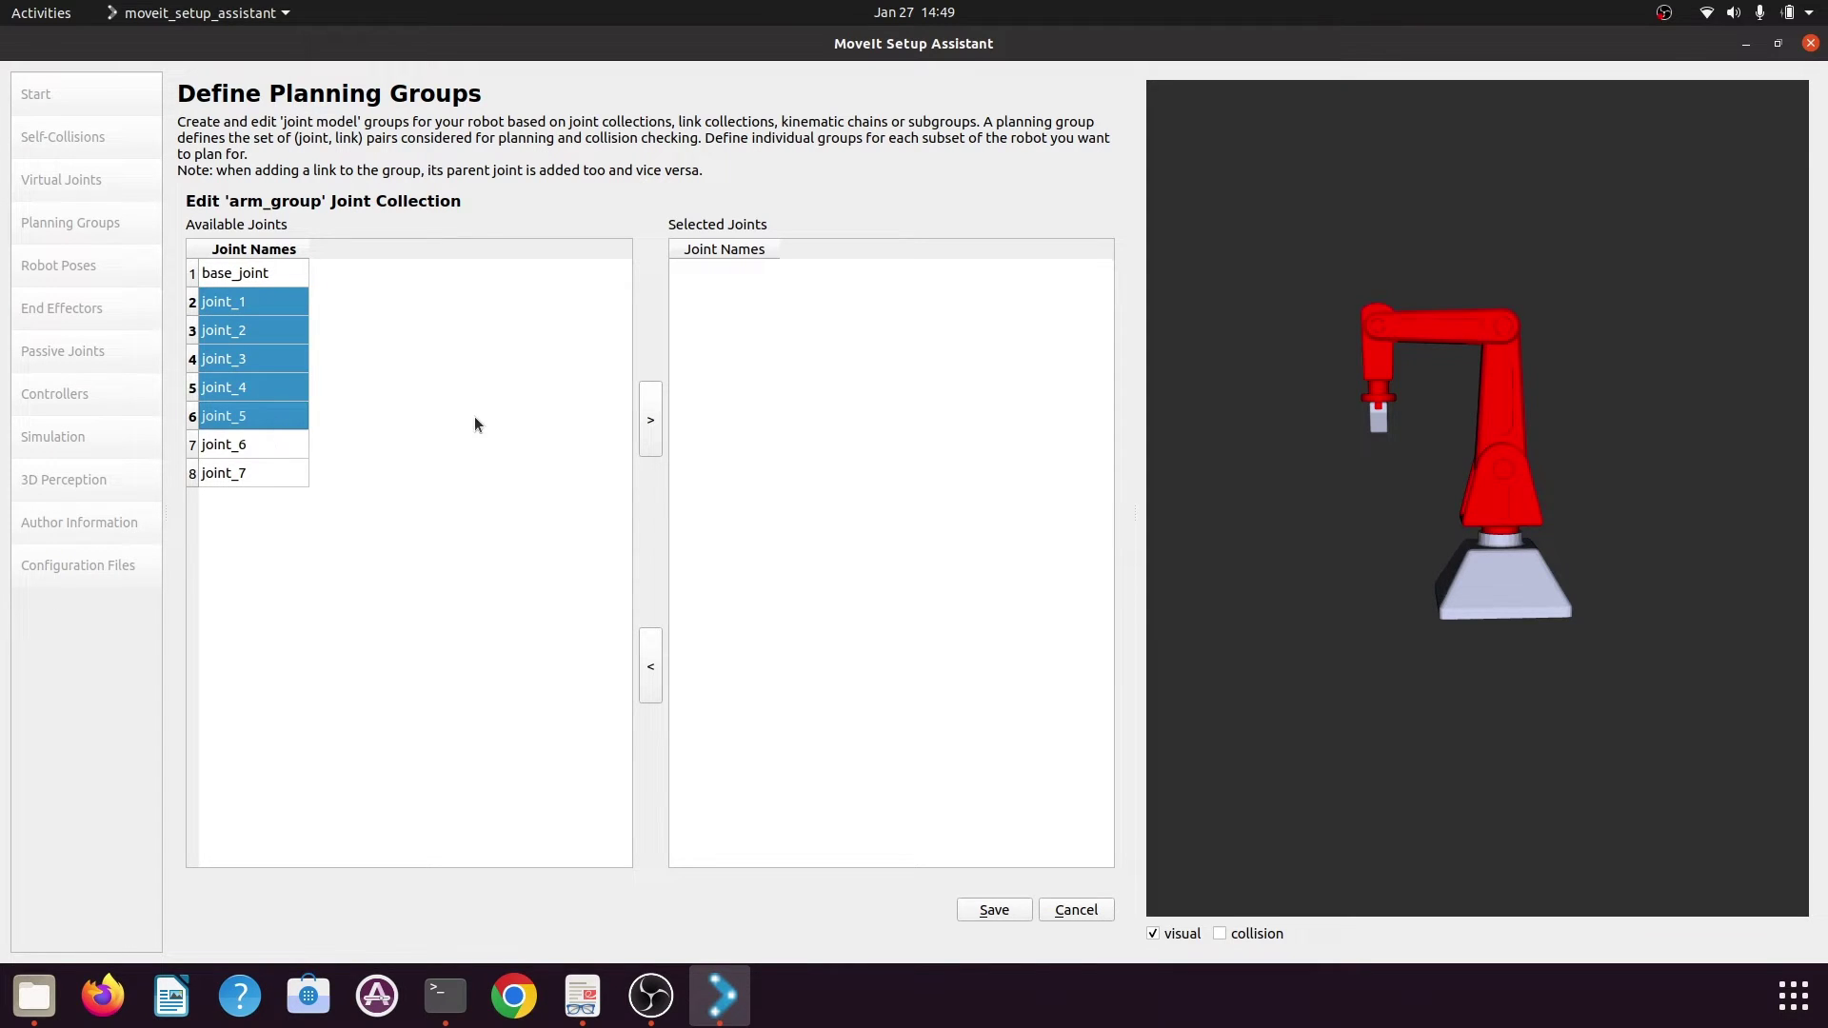
left_click(442, 431)
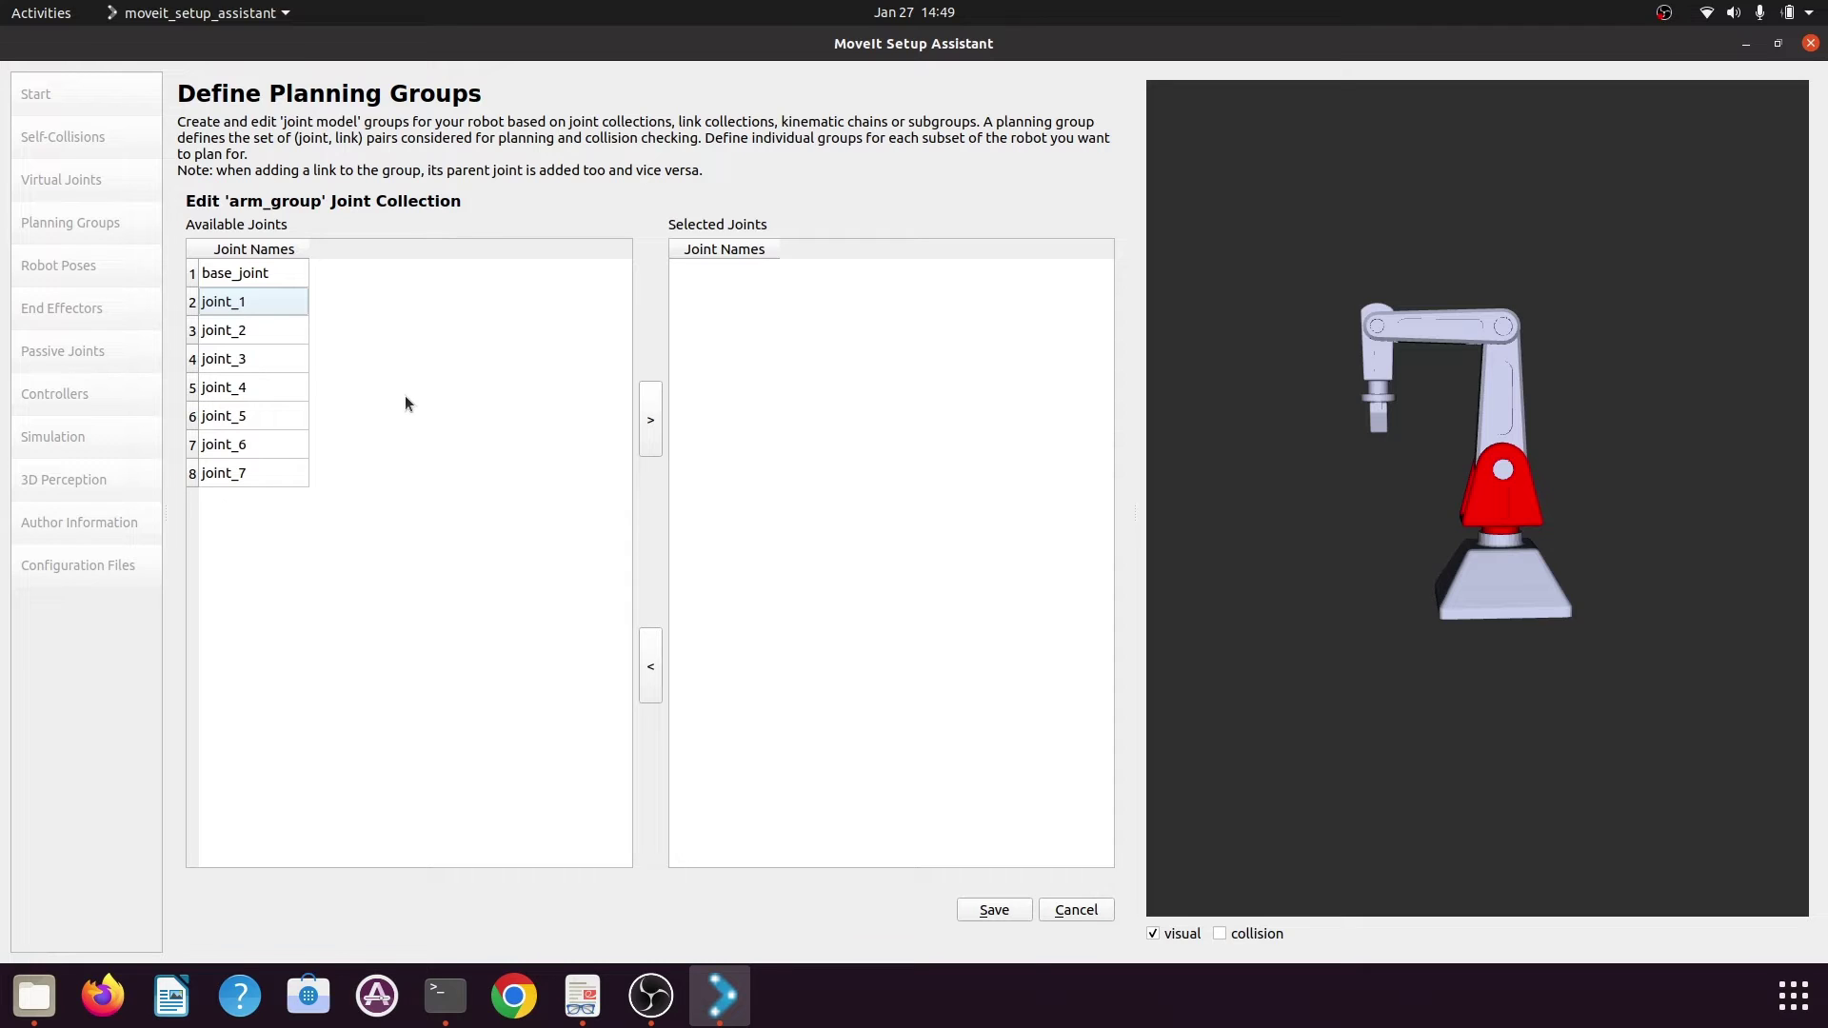
left_click(250, 305)
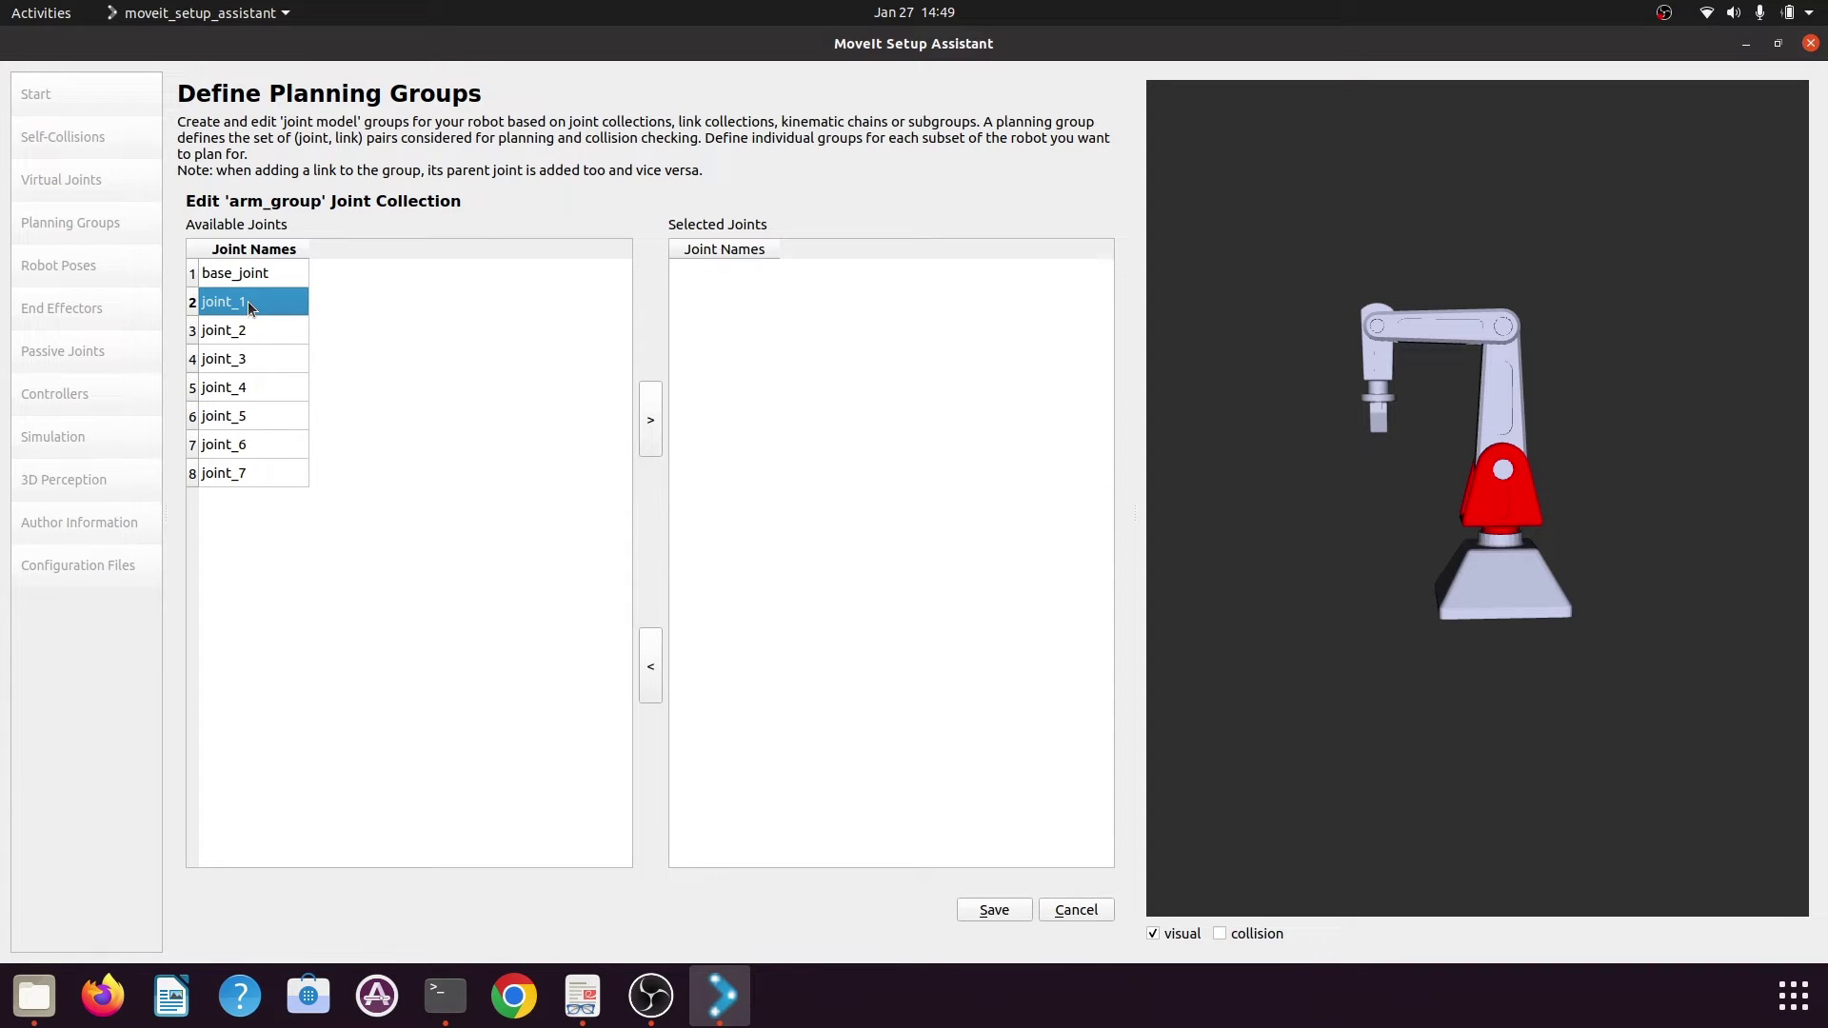
left_click(273, 419, "shift")
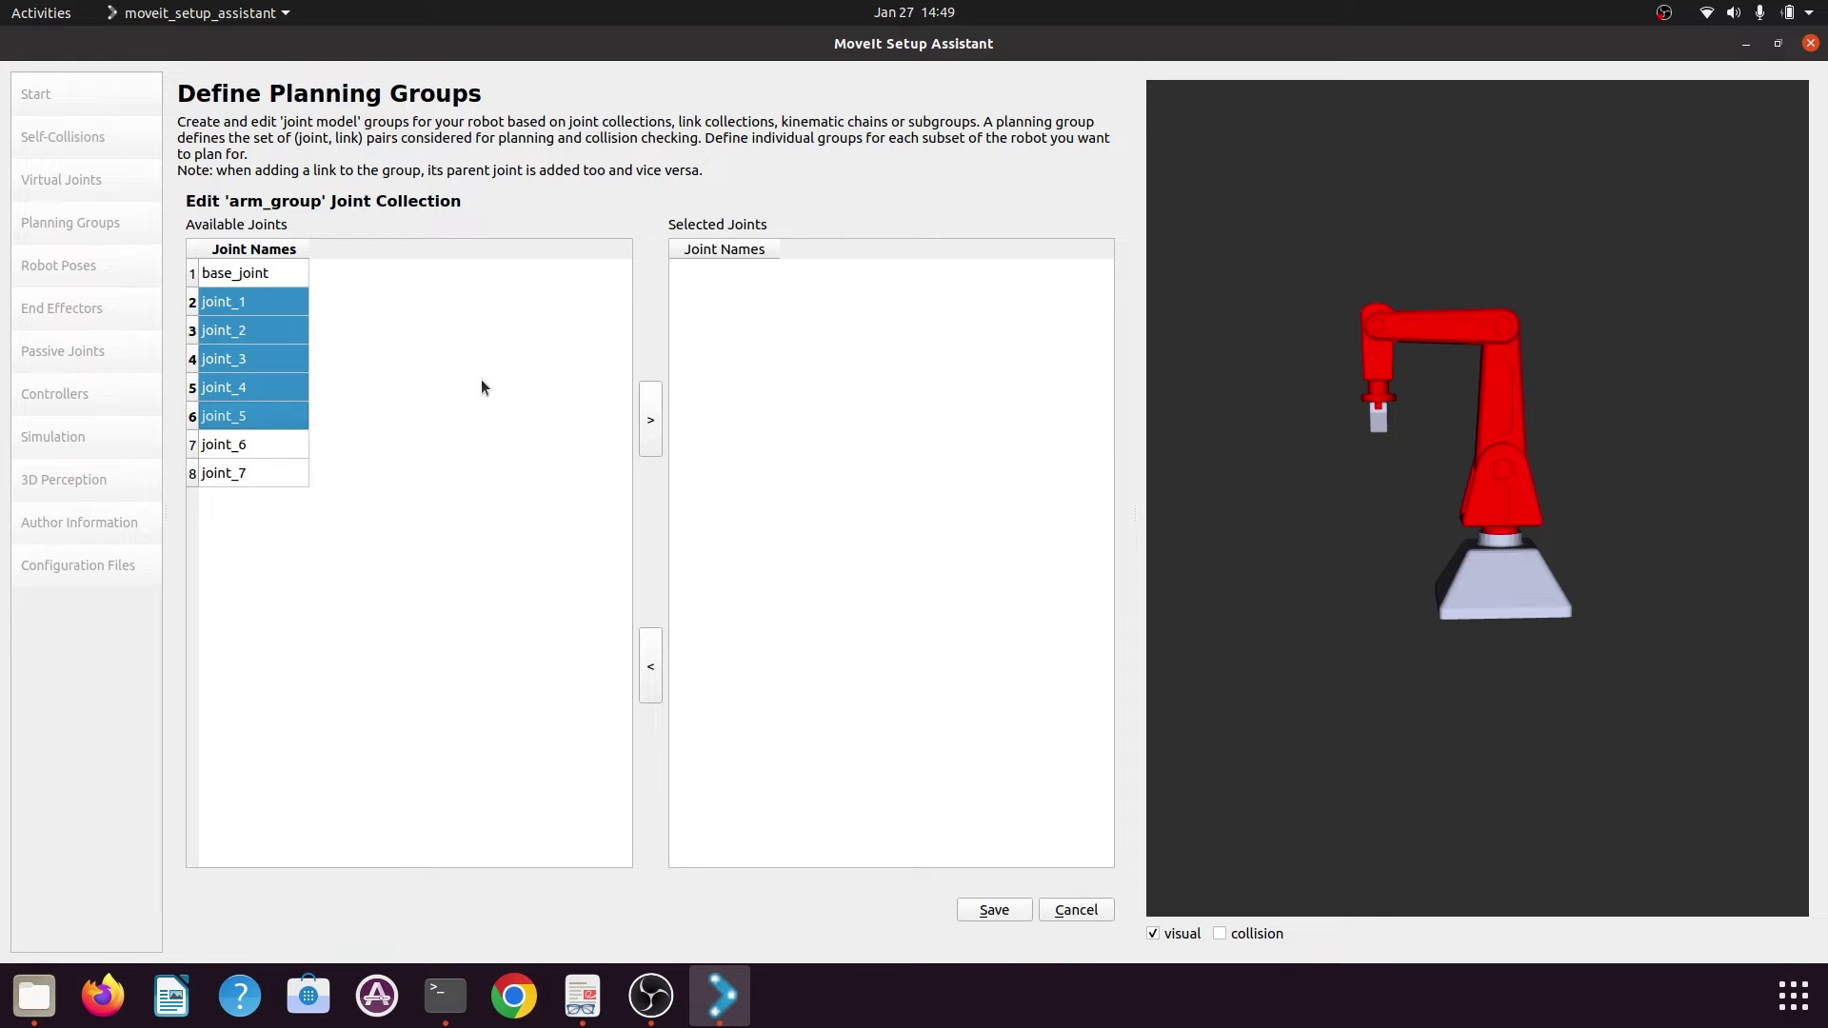
left_click(647, 429)
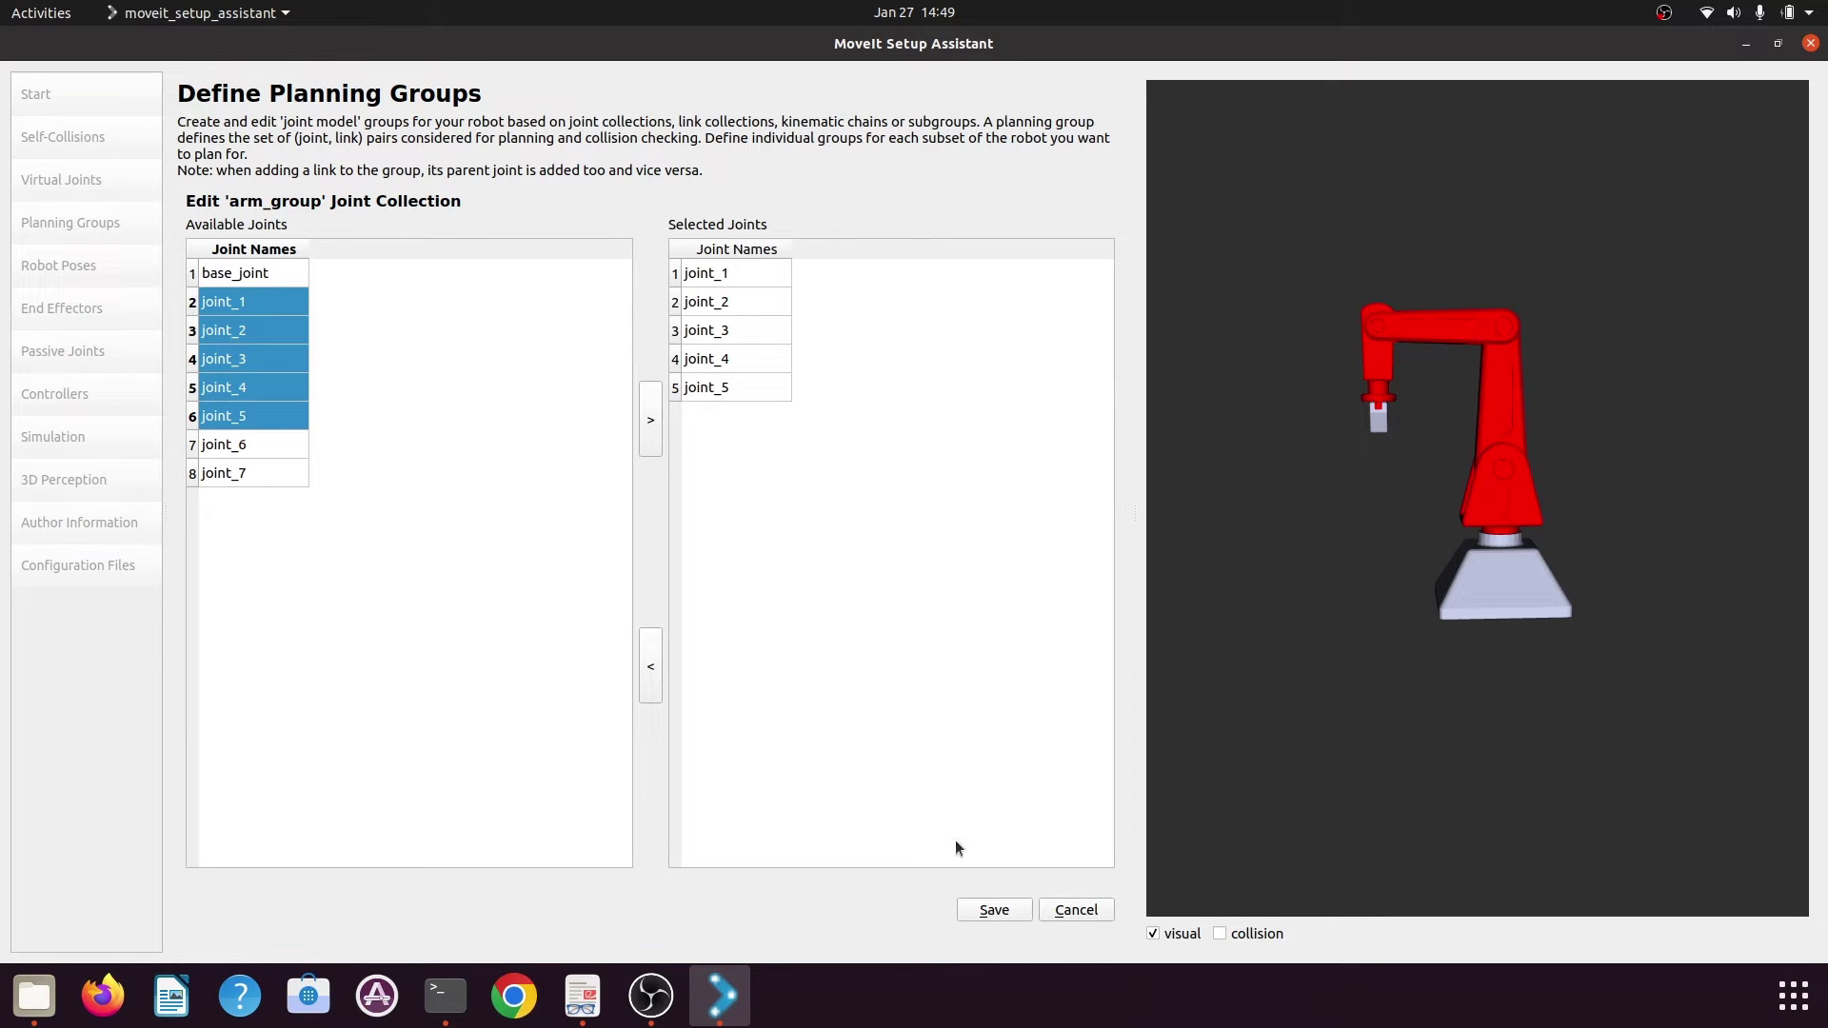
left_click(991, 910)
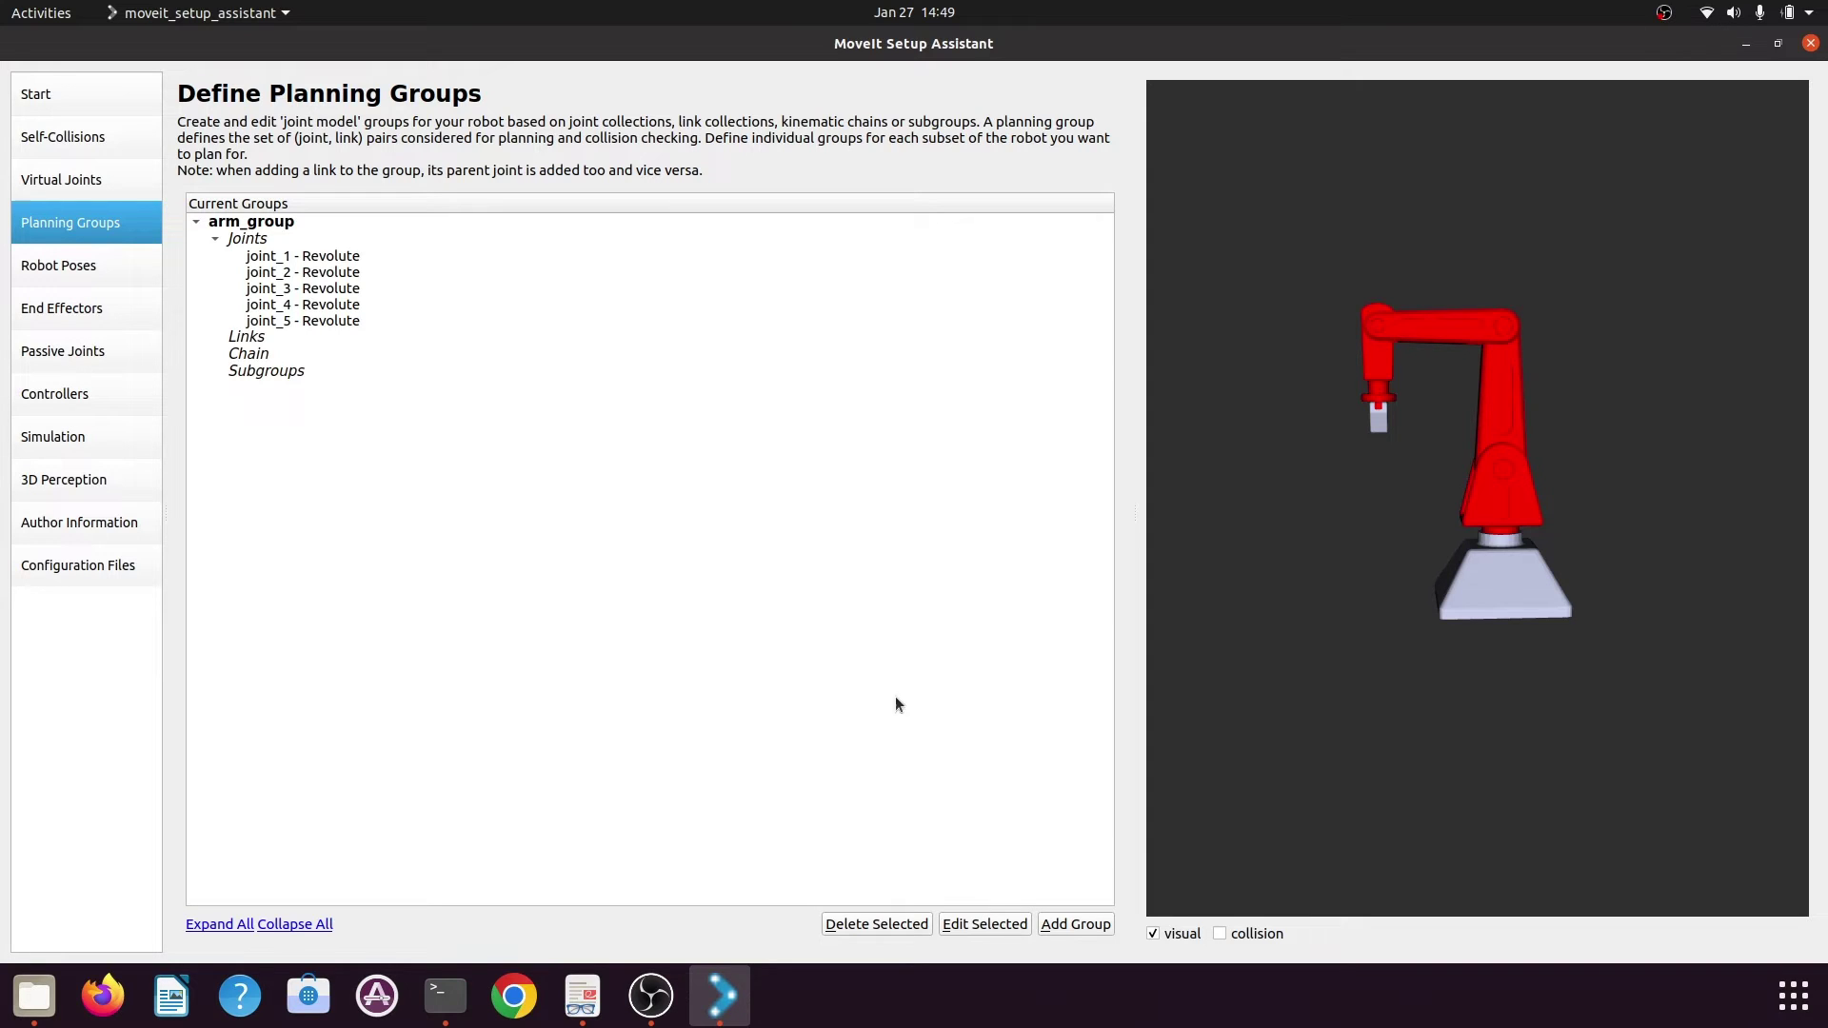
Create a second planning group named hand containing joint_6 and joint_7, and save it
left_click(1068, 926)
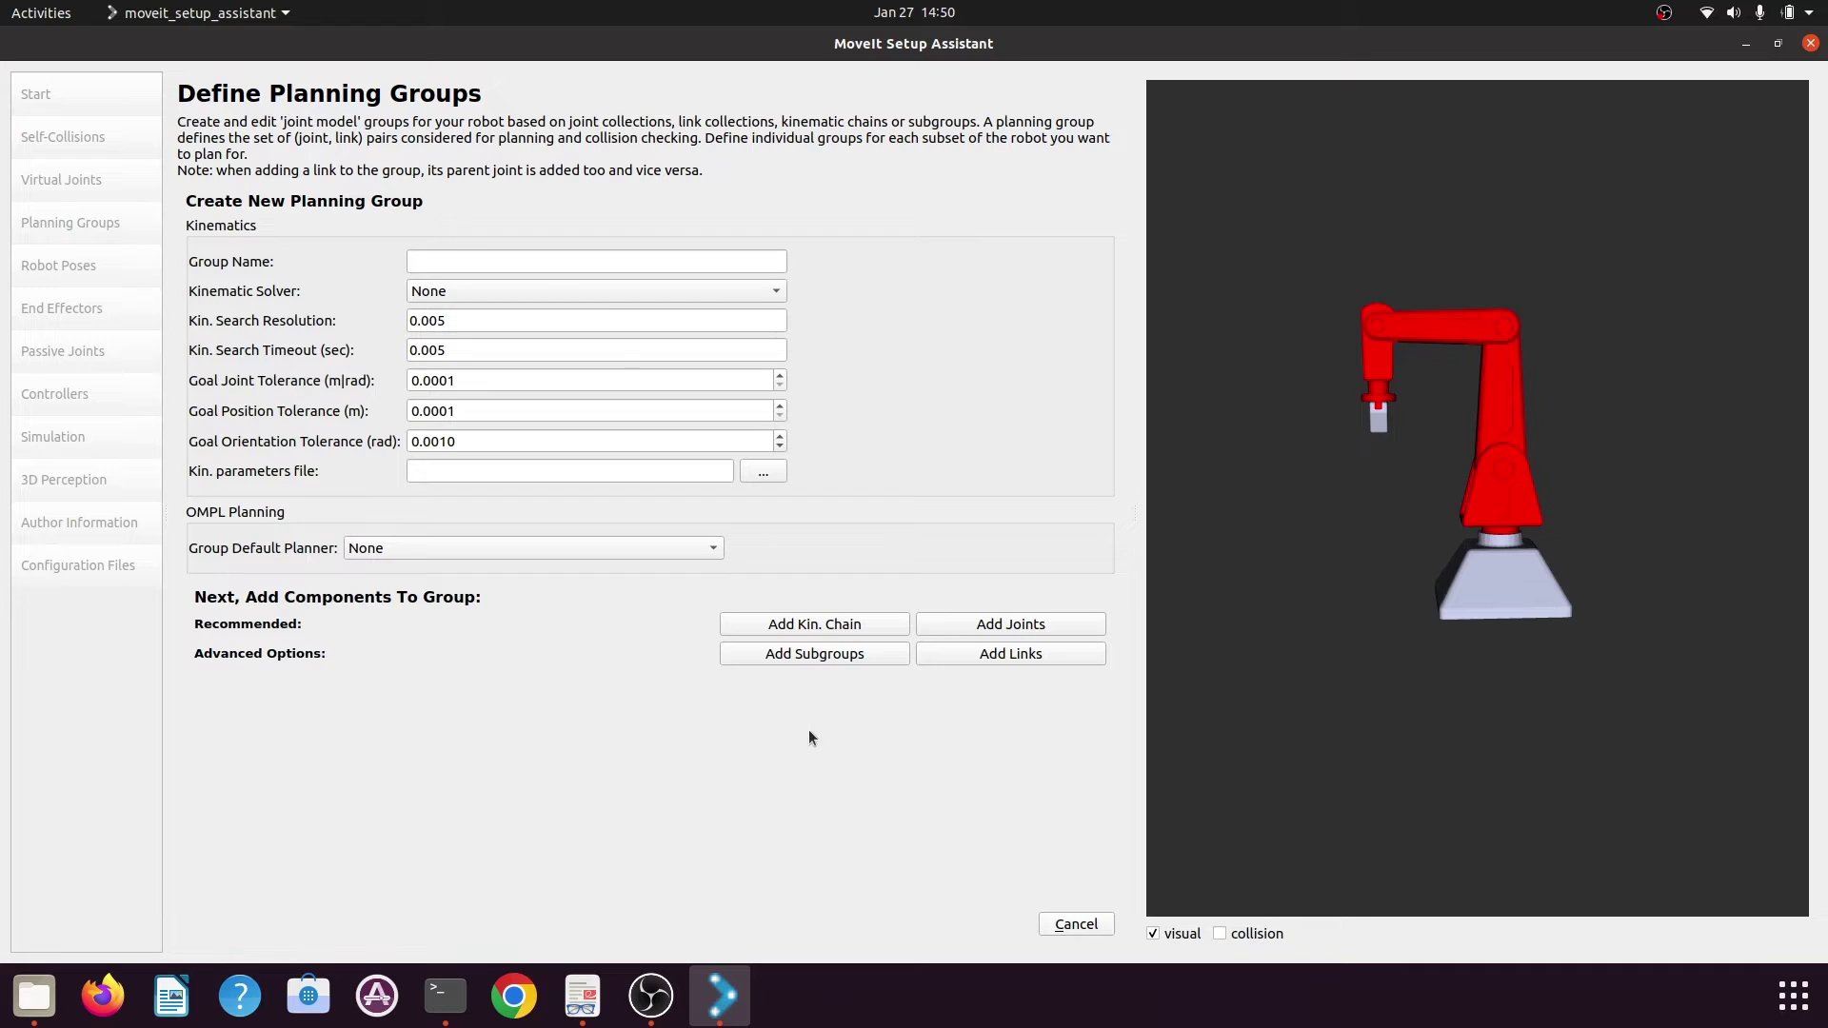
left_click(586, 267)
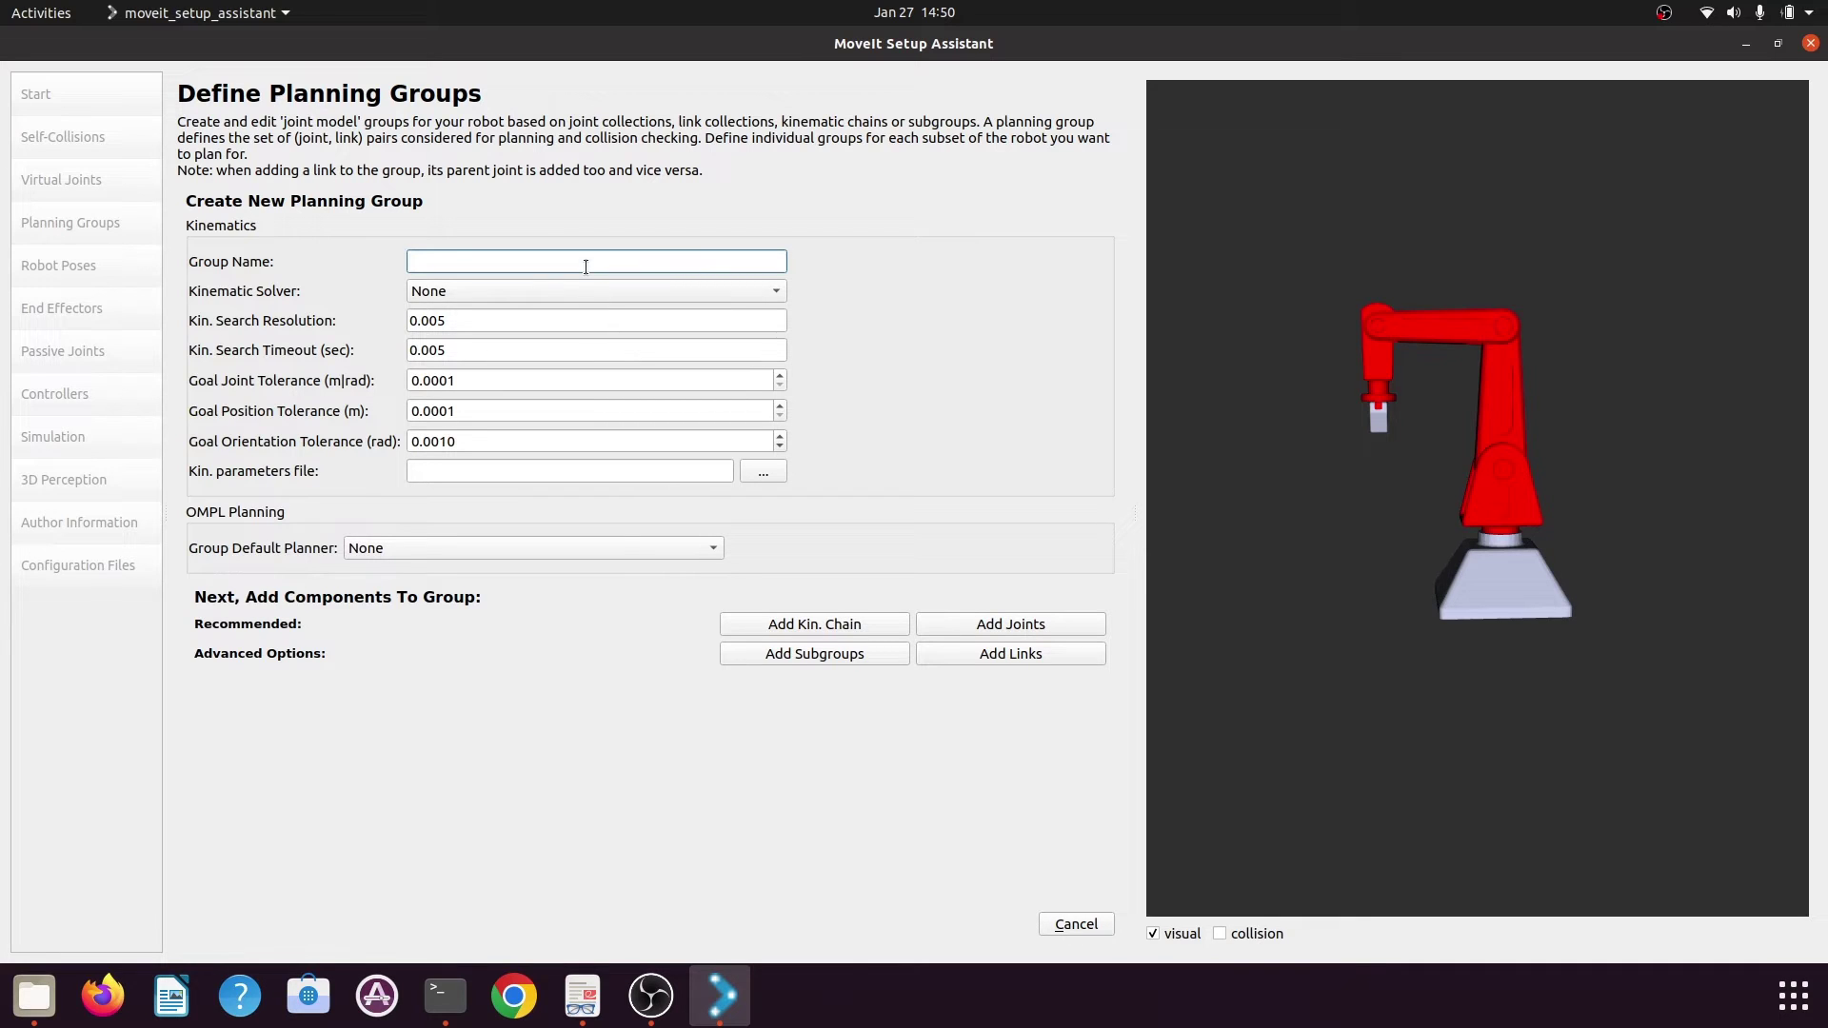
type("hand")
key("BackSpace")
left_click(1003, 629)
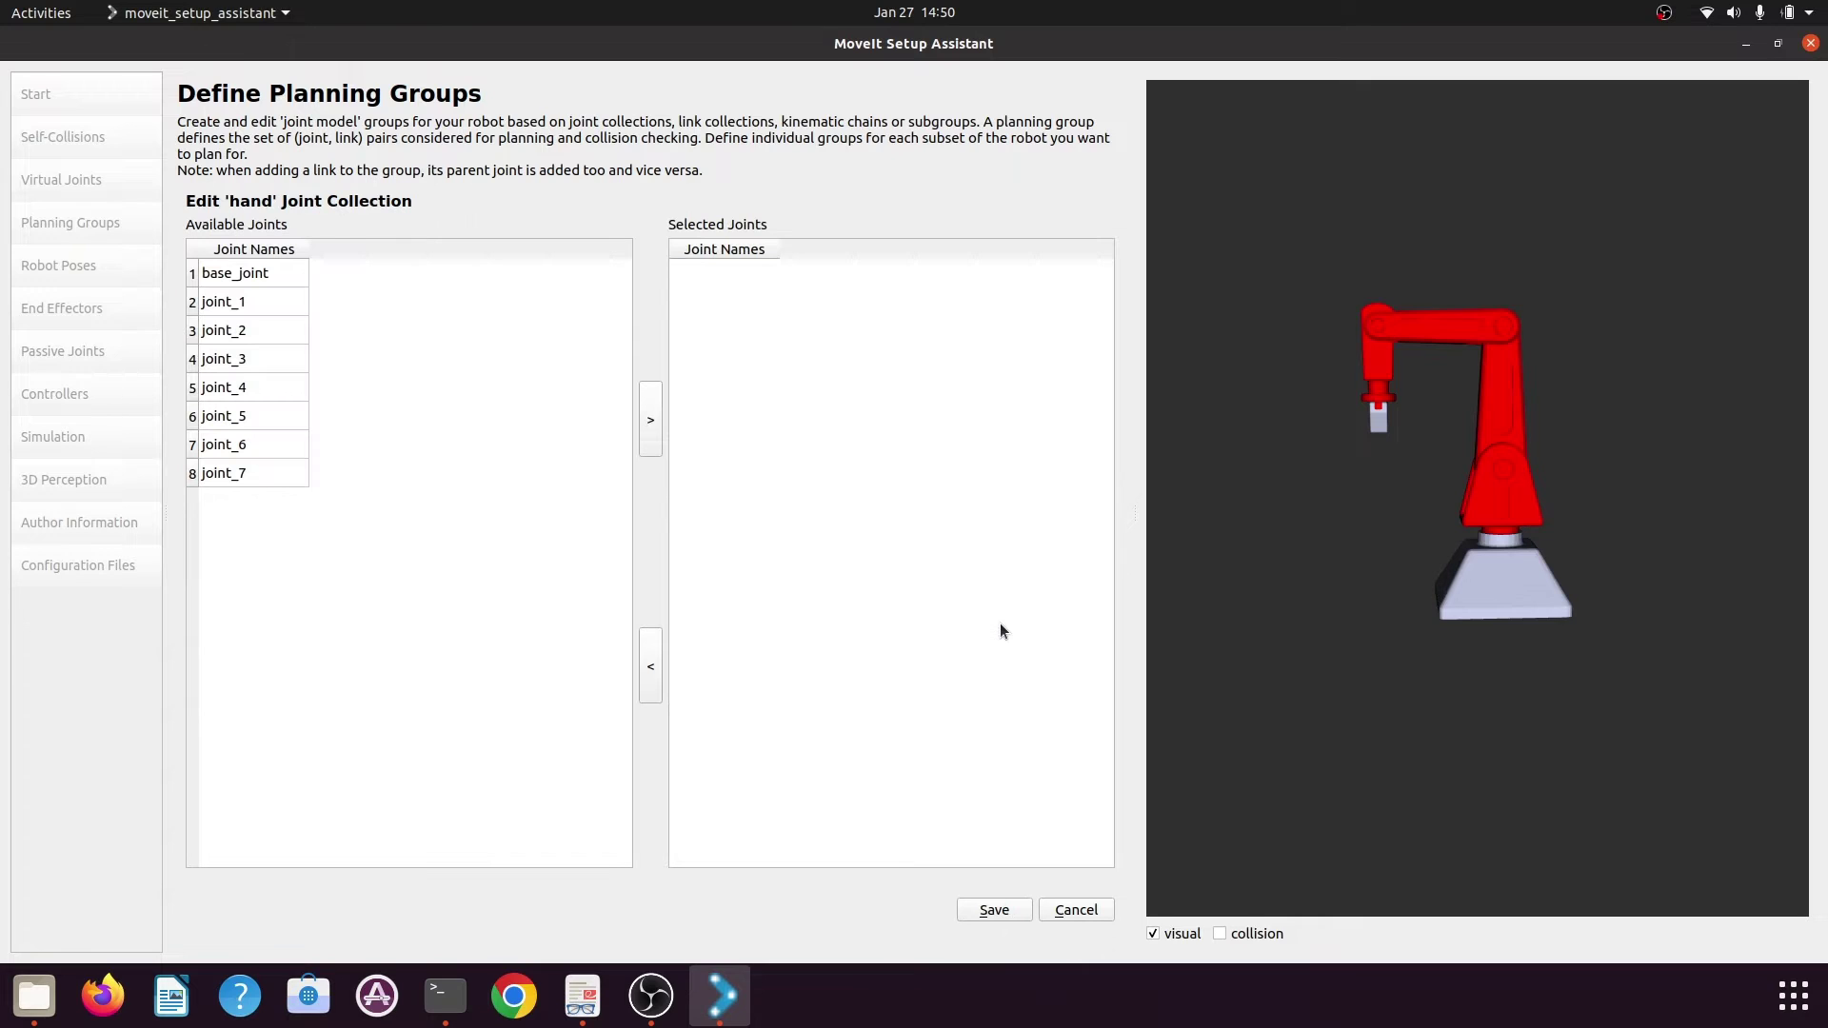
left_click(247, 452)
left_click(243, 476, "shift")
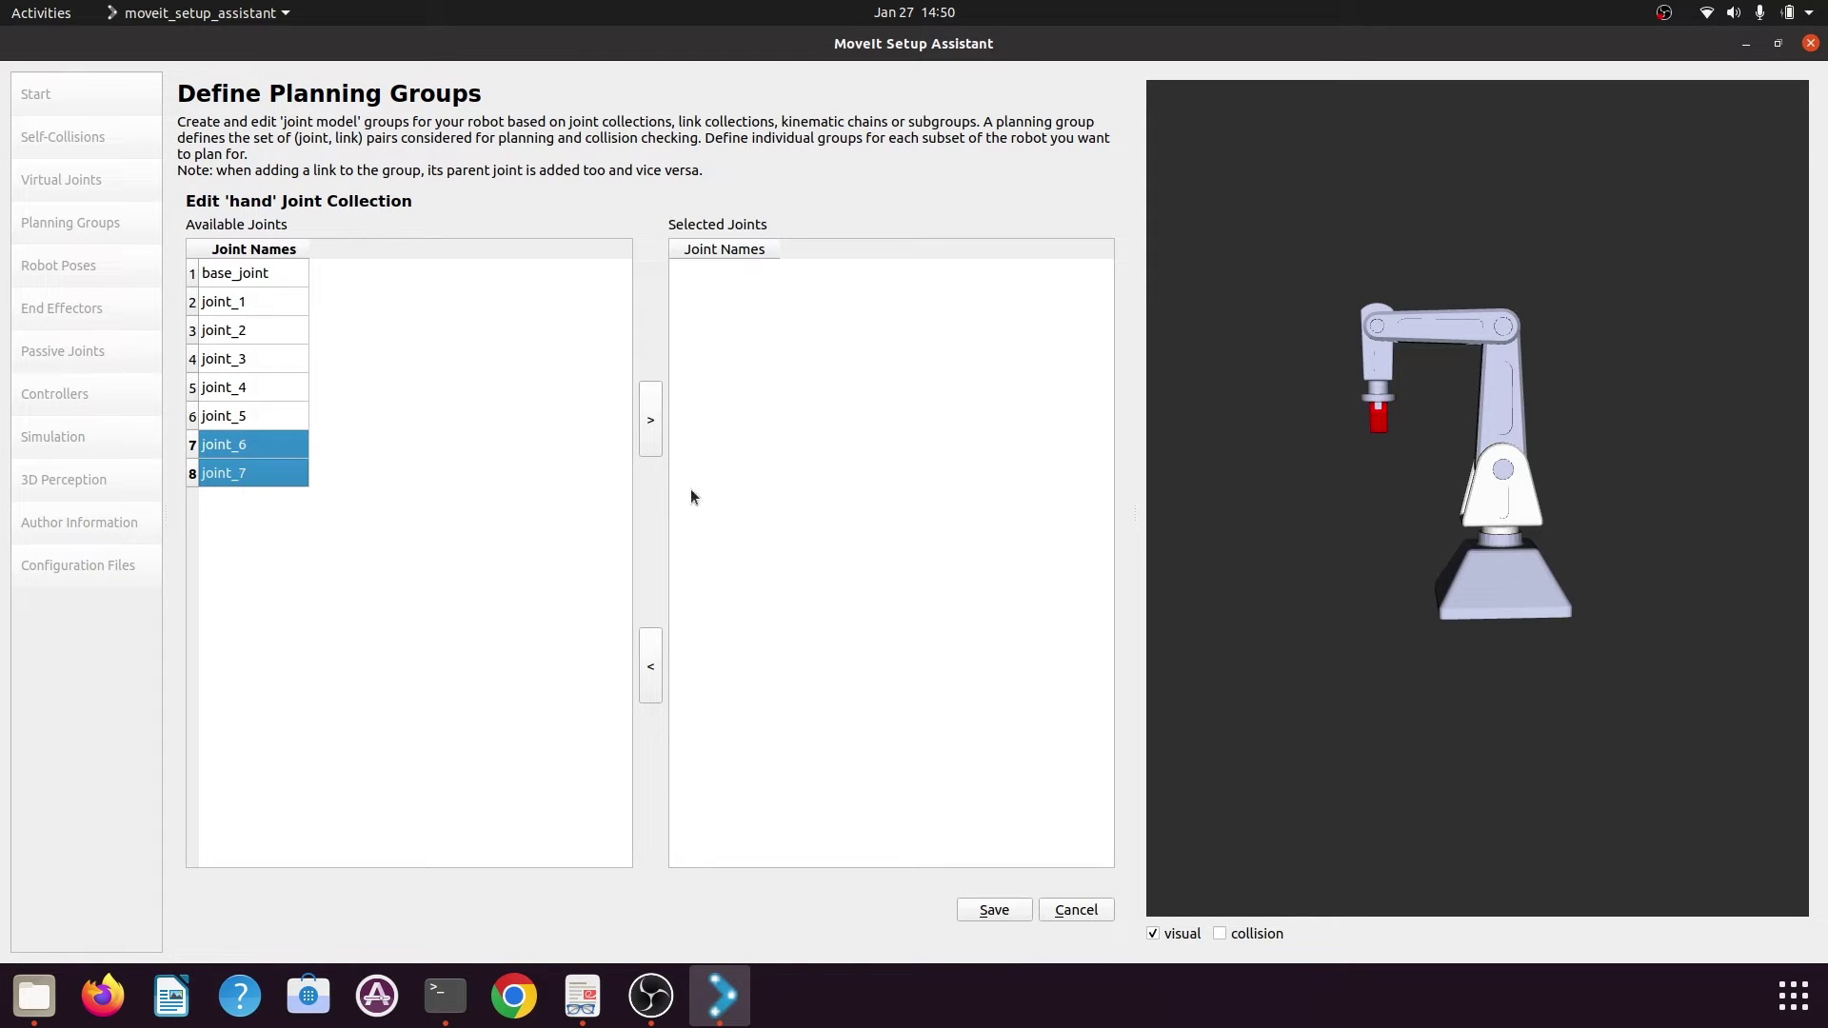
left_click(651, 428)
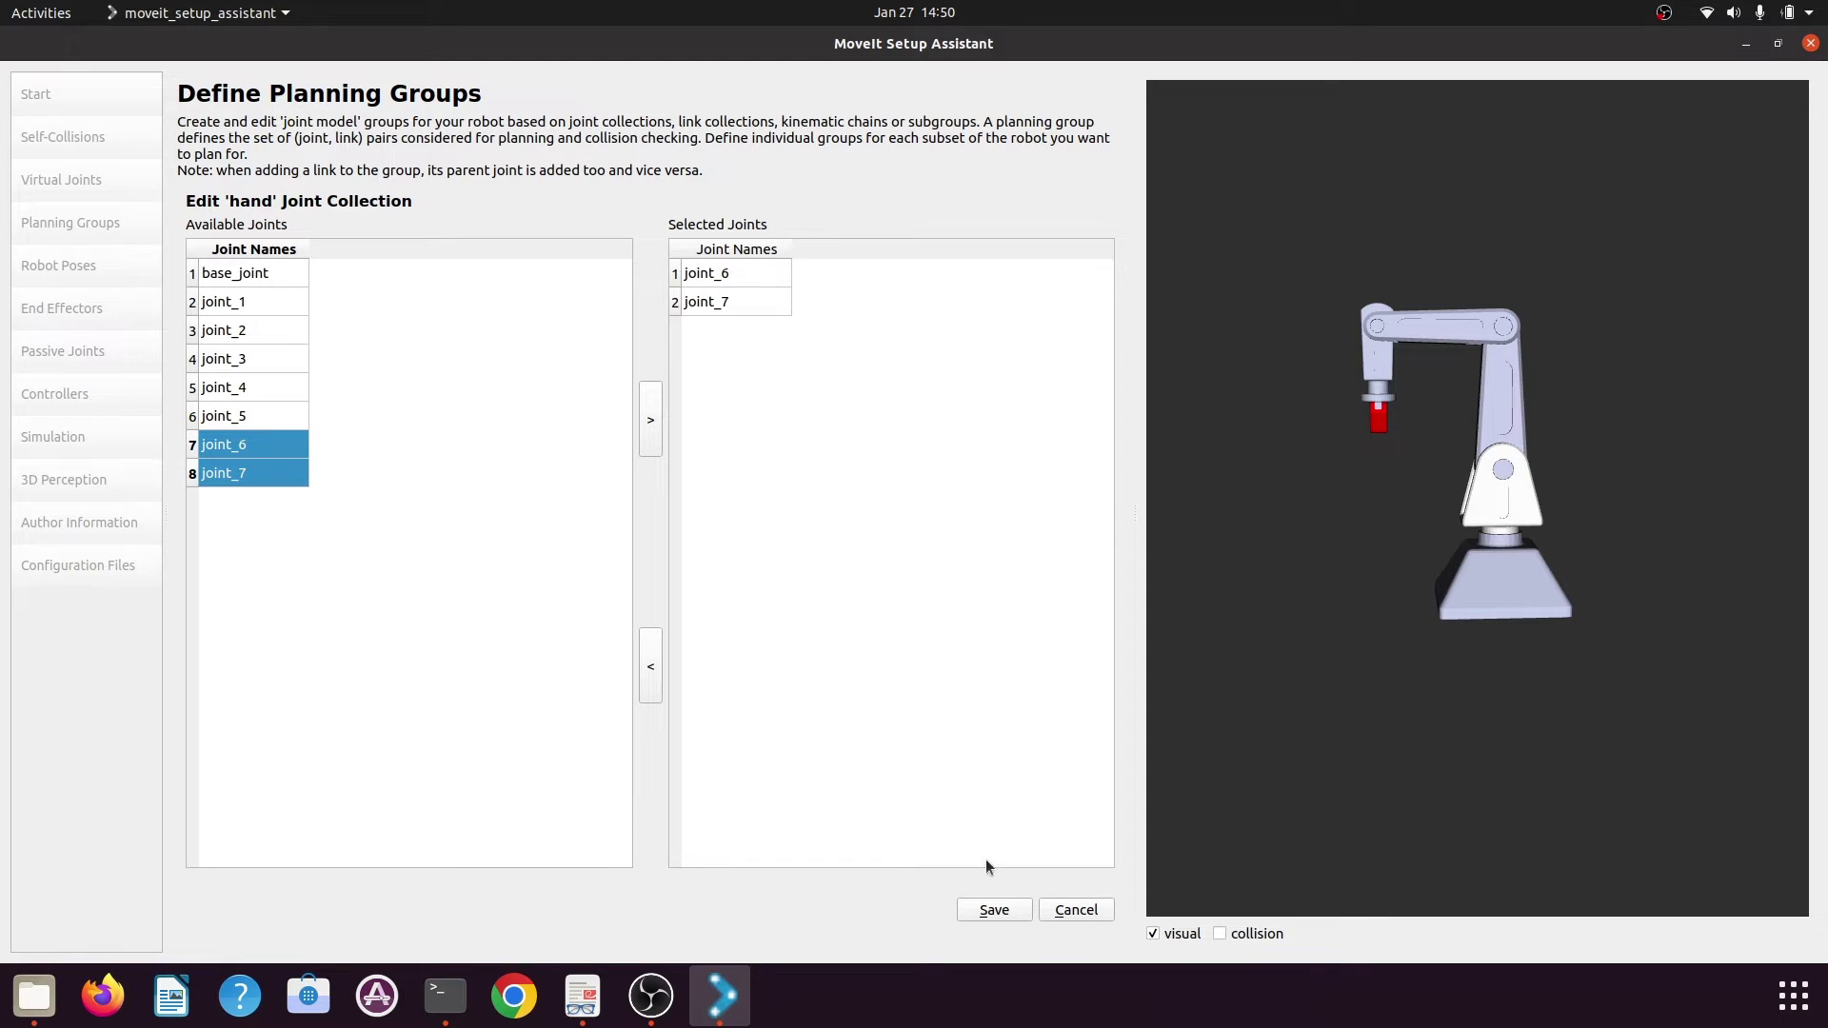
left_click(995, 911)
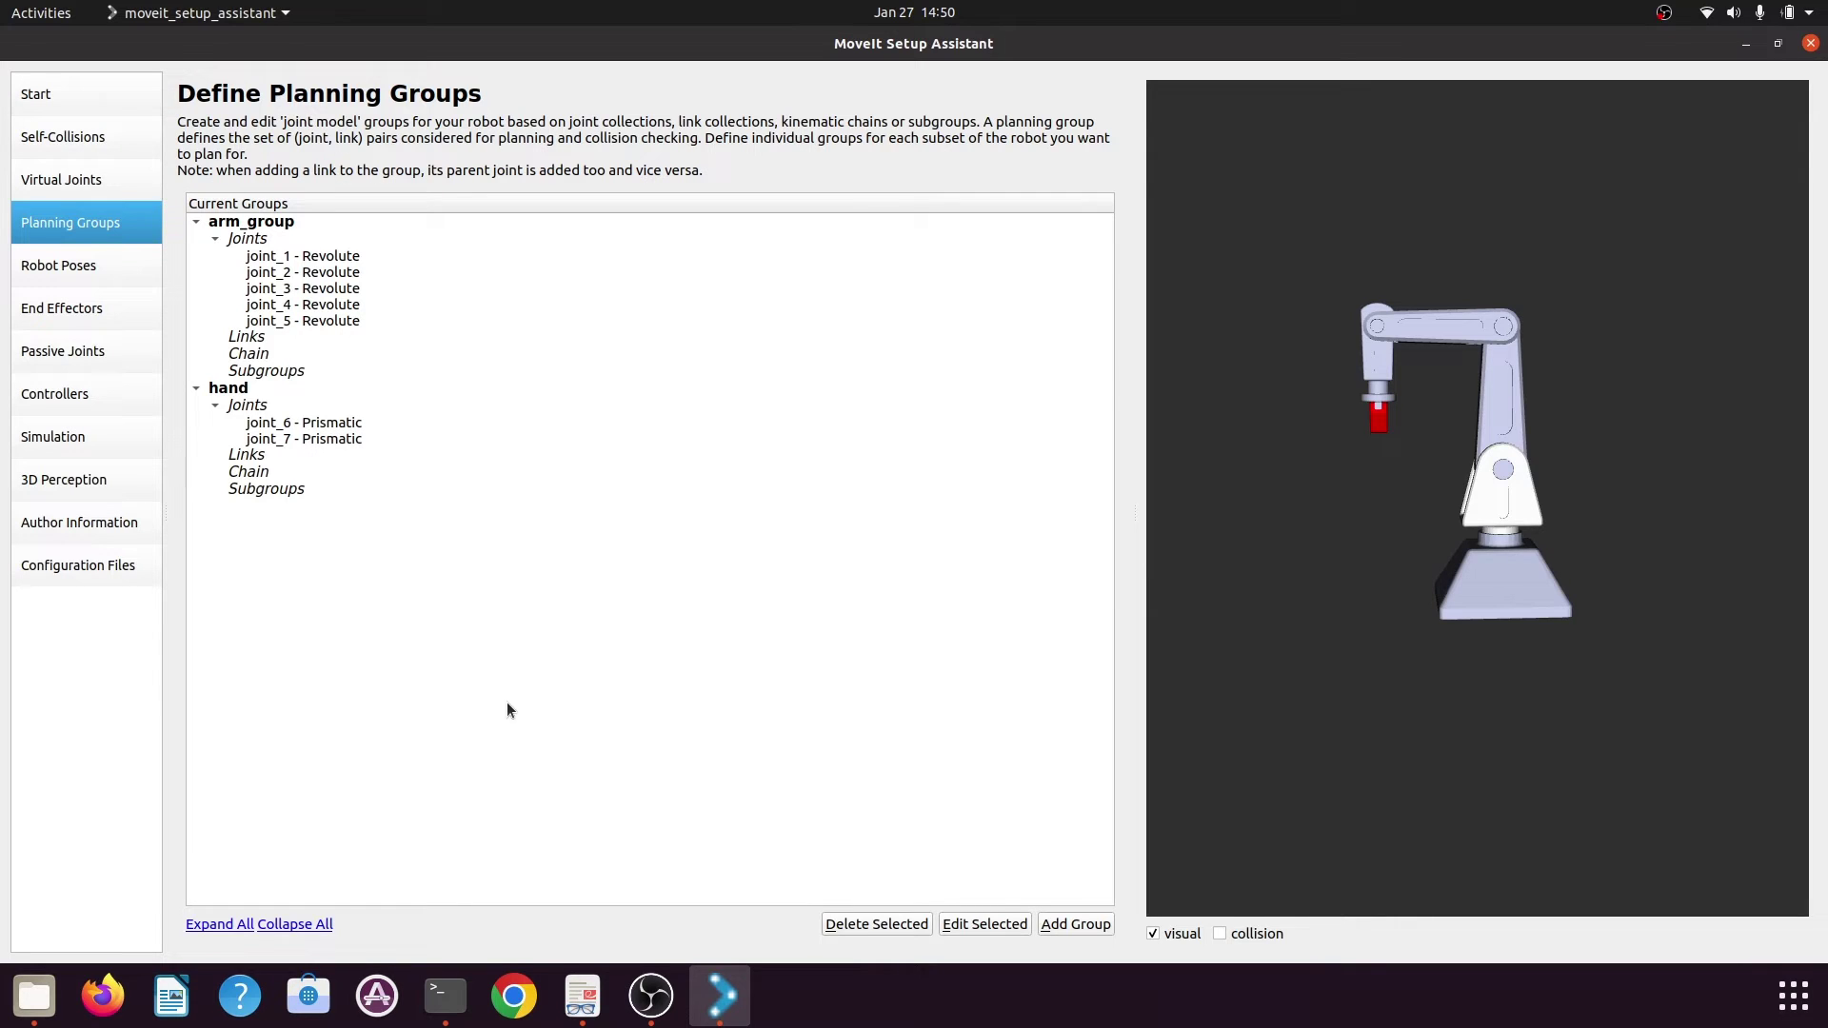
Add a robot pose named hand_closed for the hand group, keeping joint_6 and joint_7 at 0, and save it
left_click(88, 253)
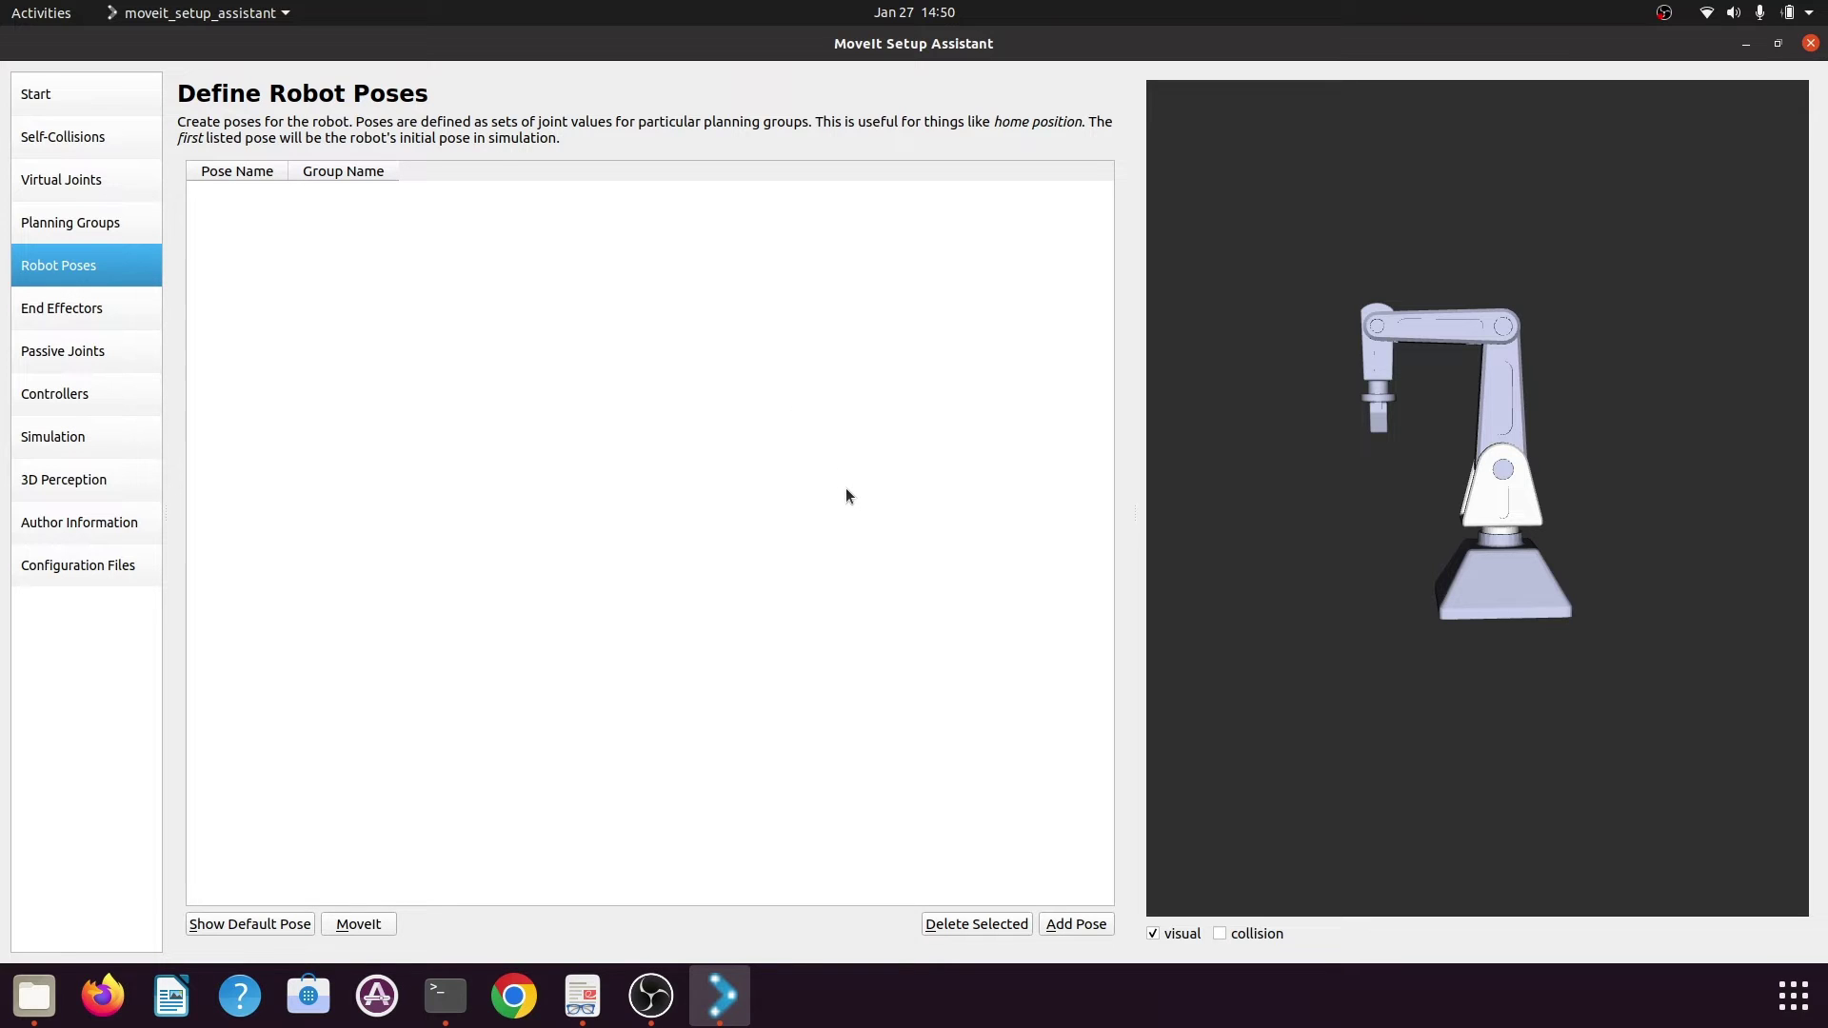
left_click(1087, 929)
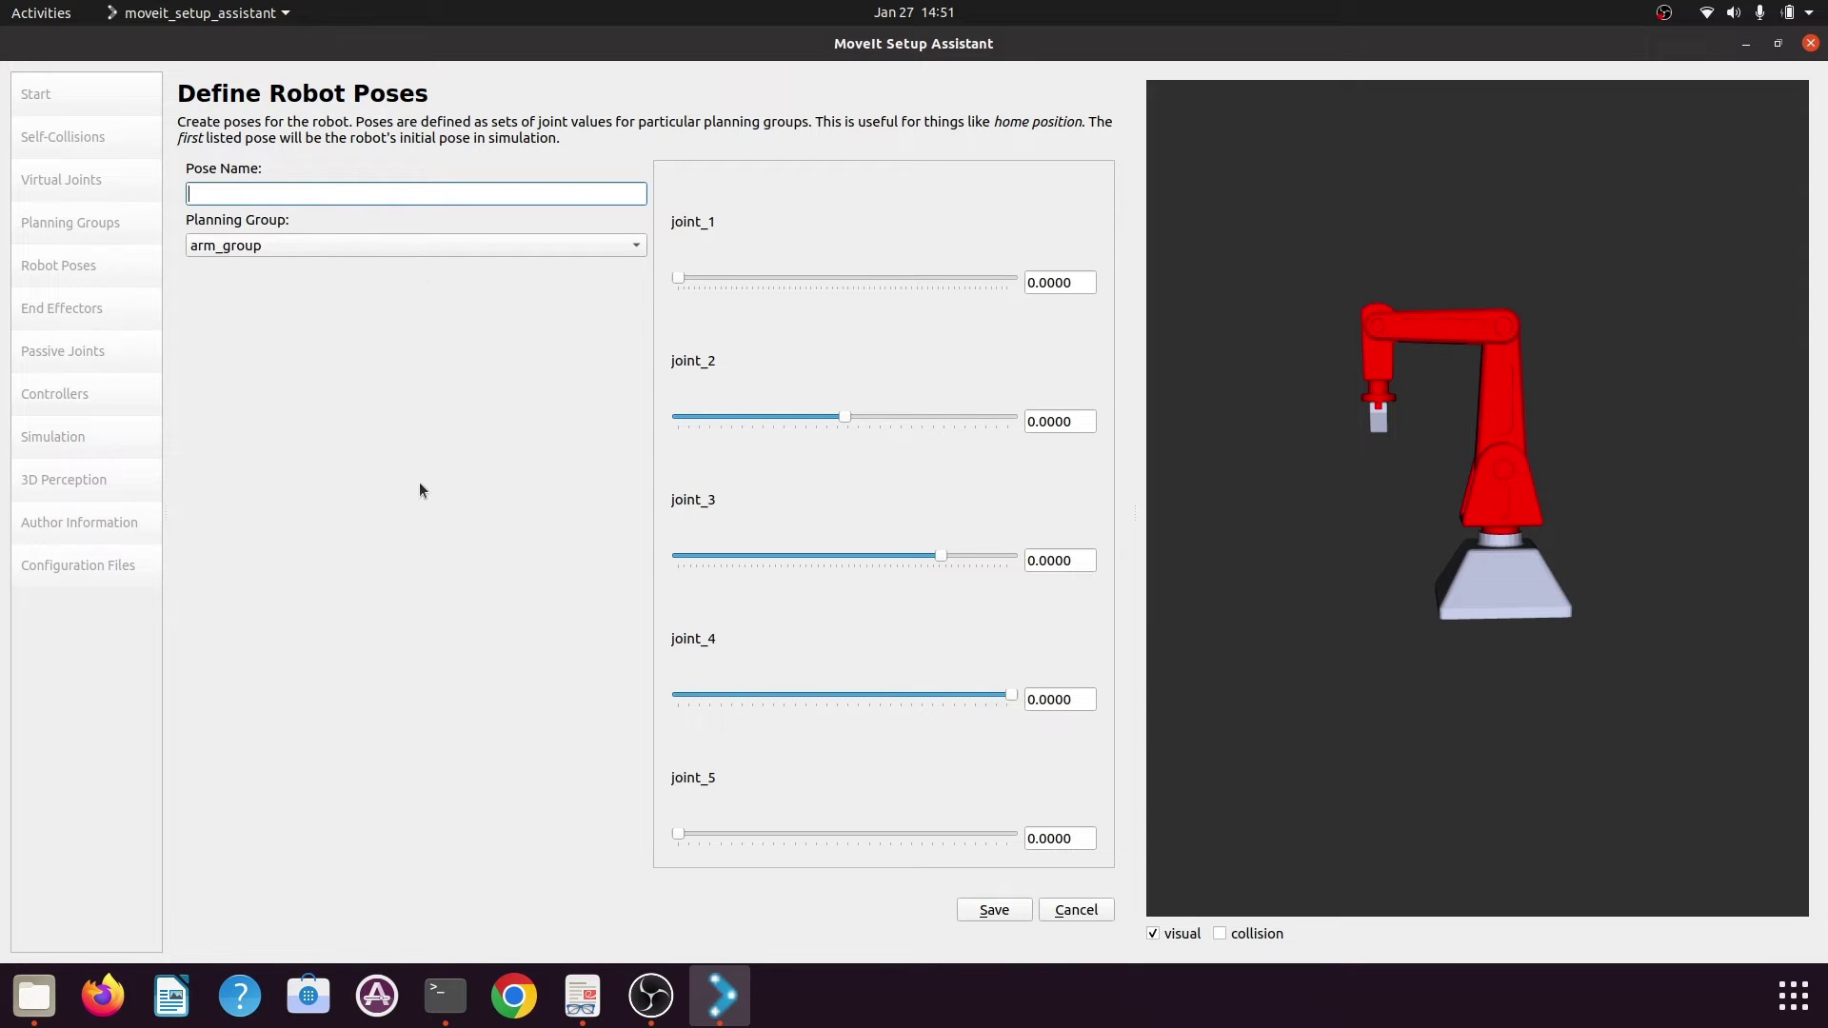
left_click(396, 248)
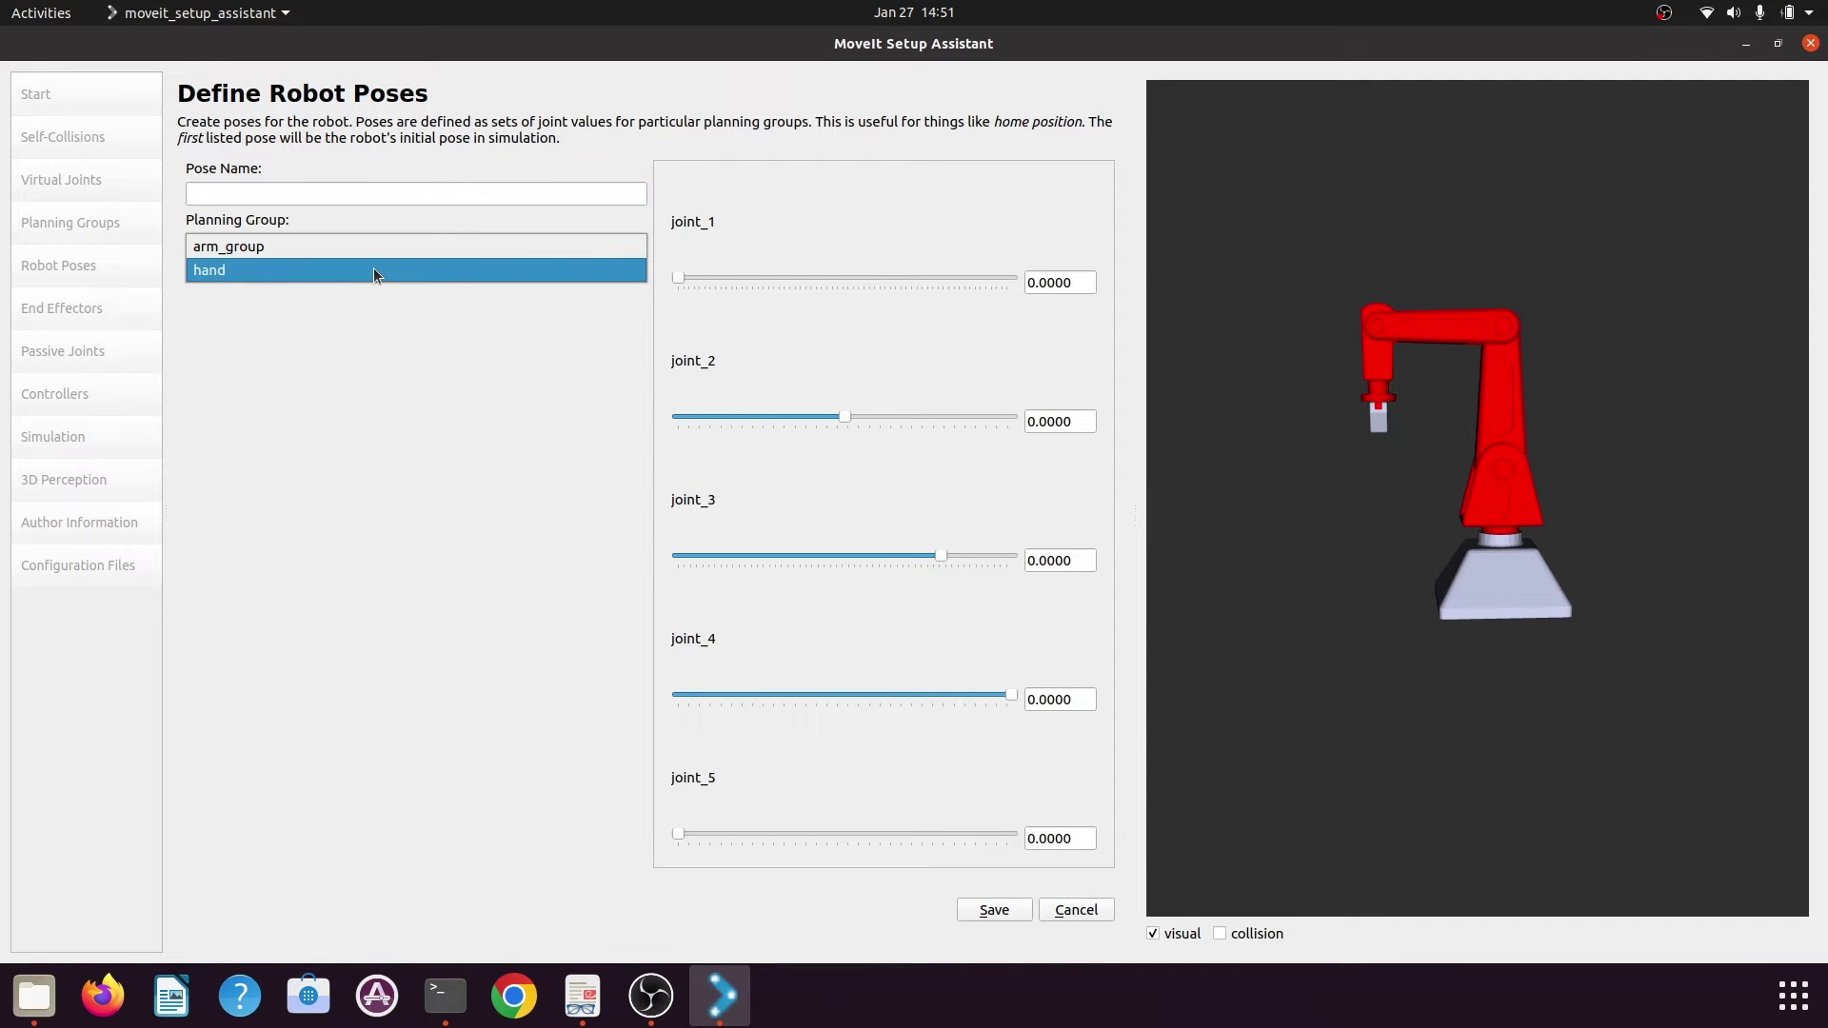
left_click(376, 273)
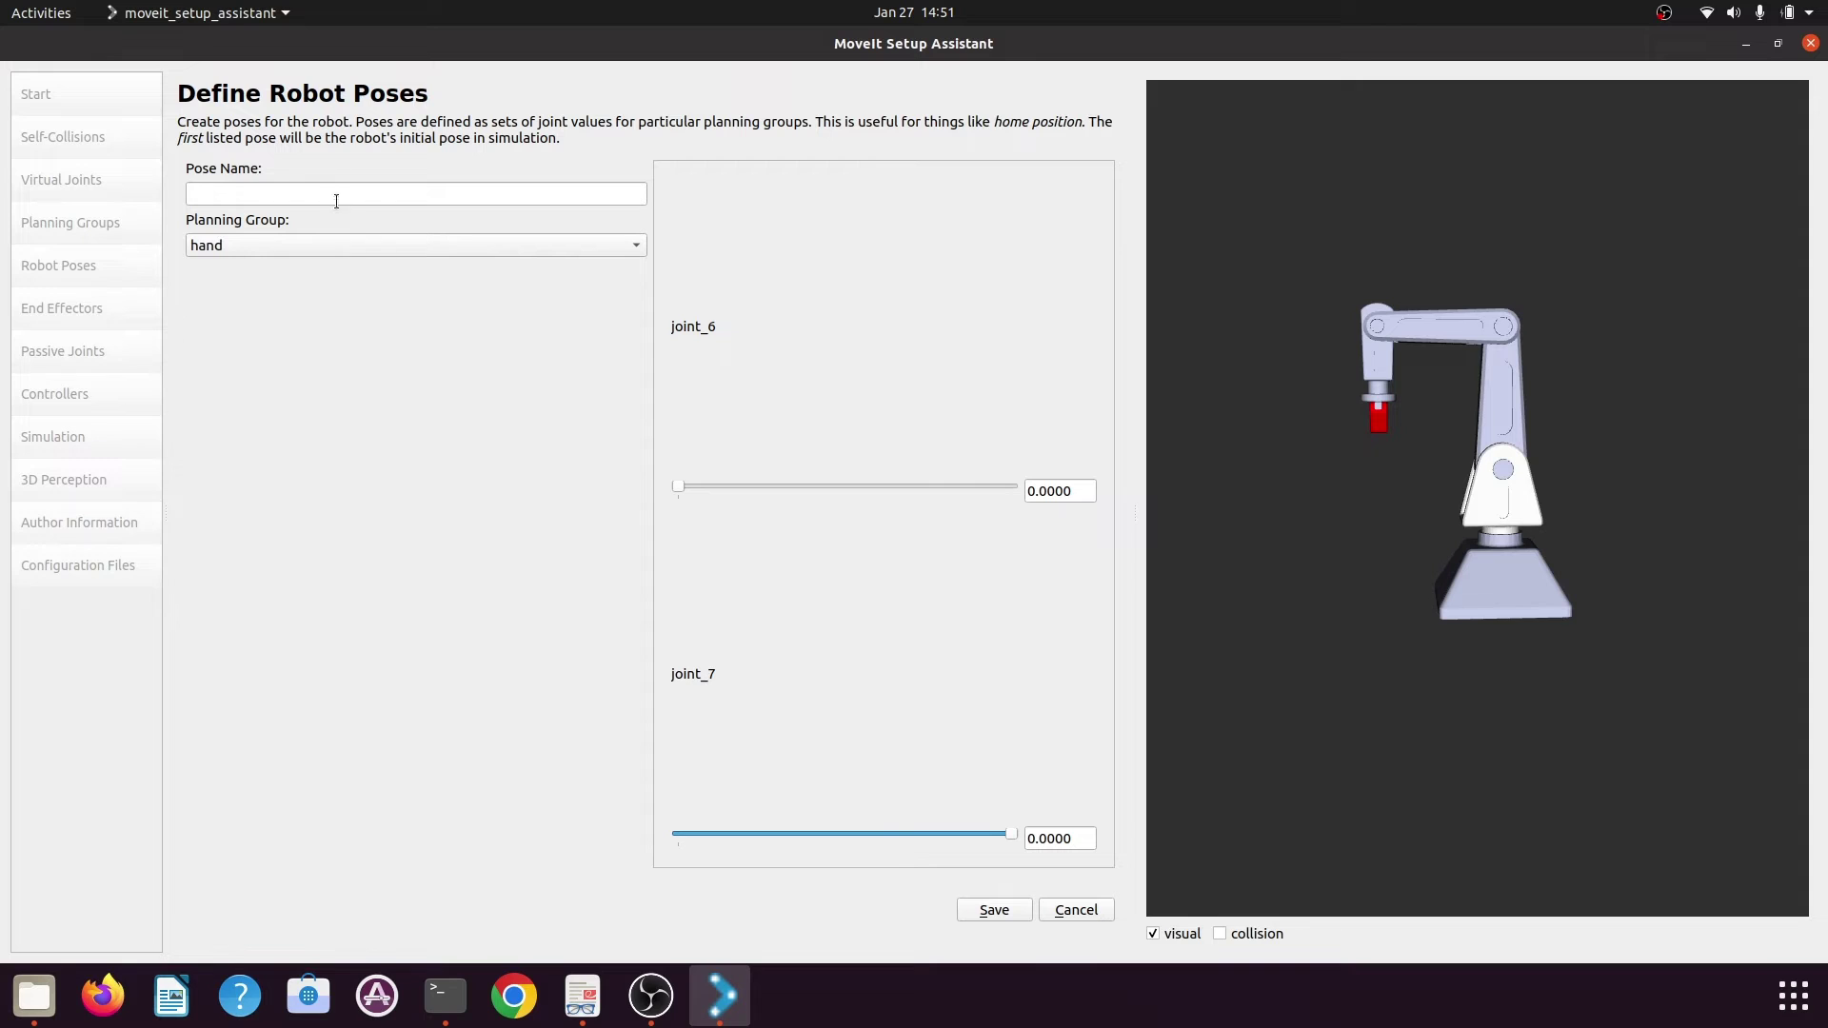
left_click_drag(1333, 524, 1433, 517)
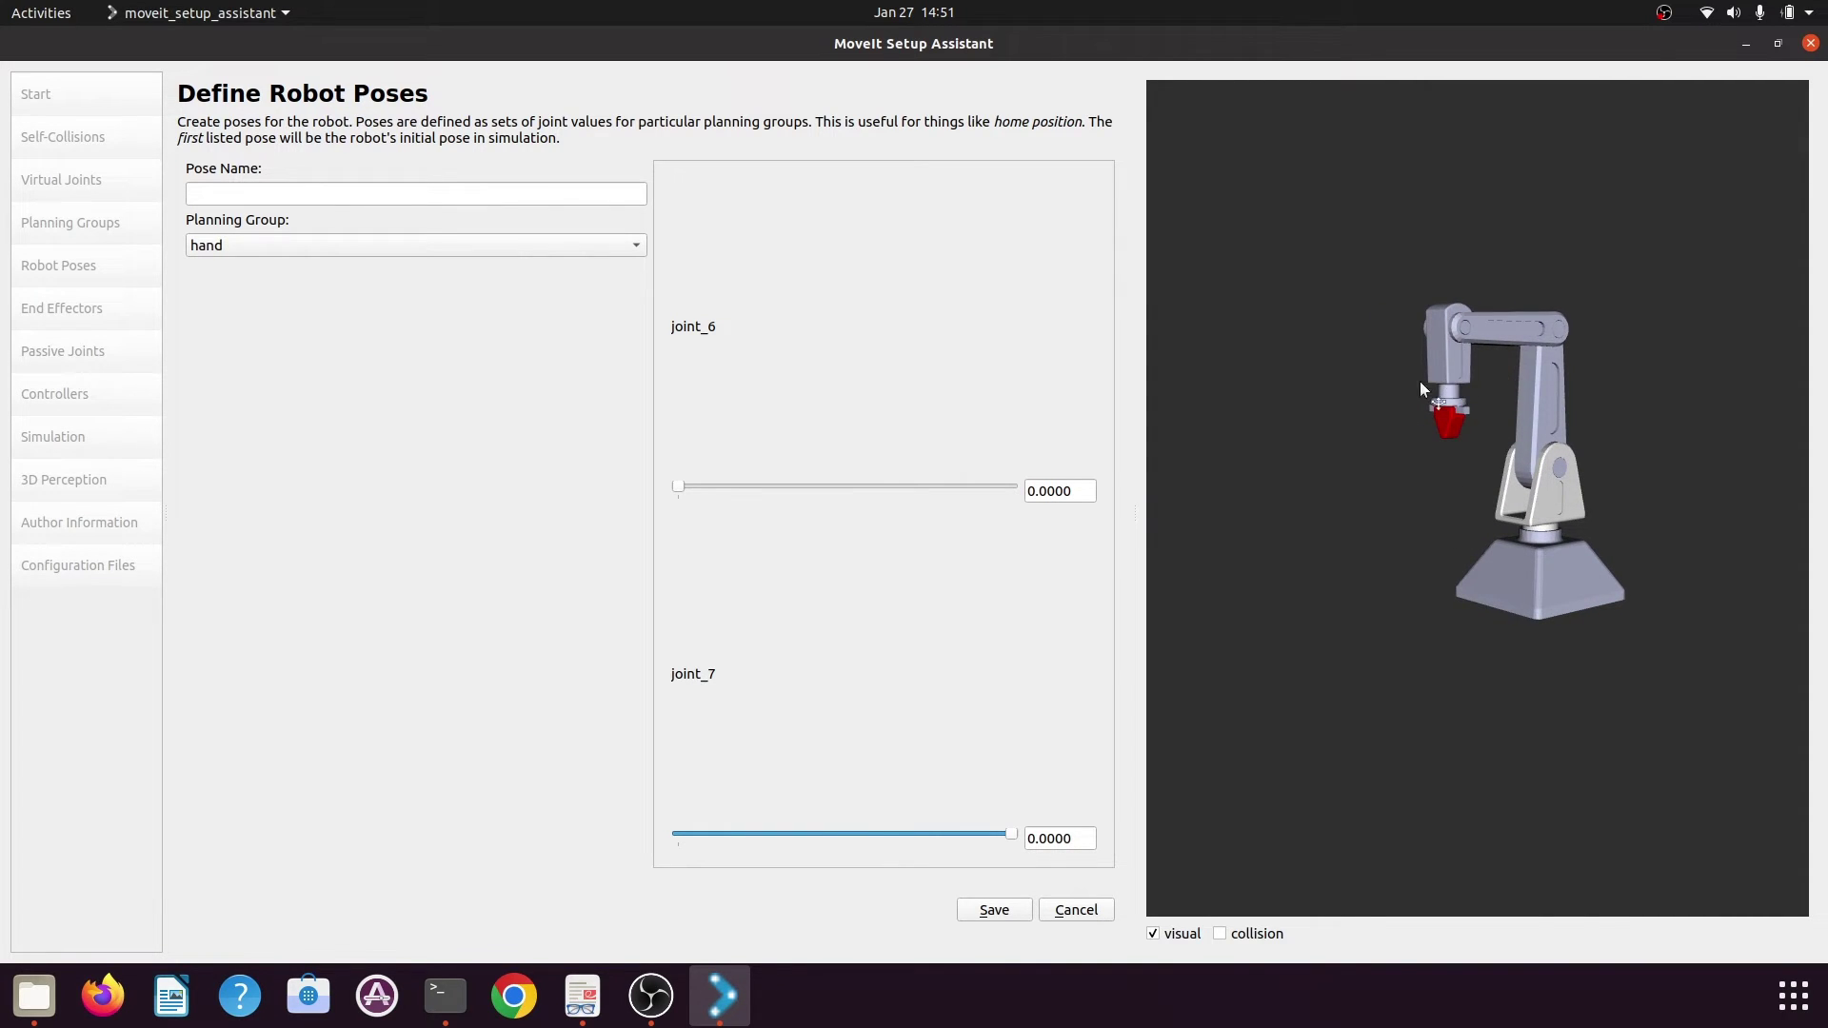
left_click(360, 193)
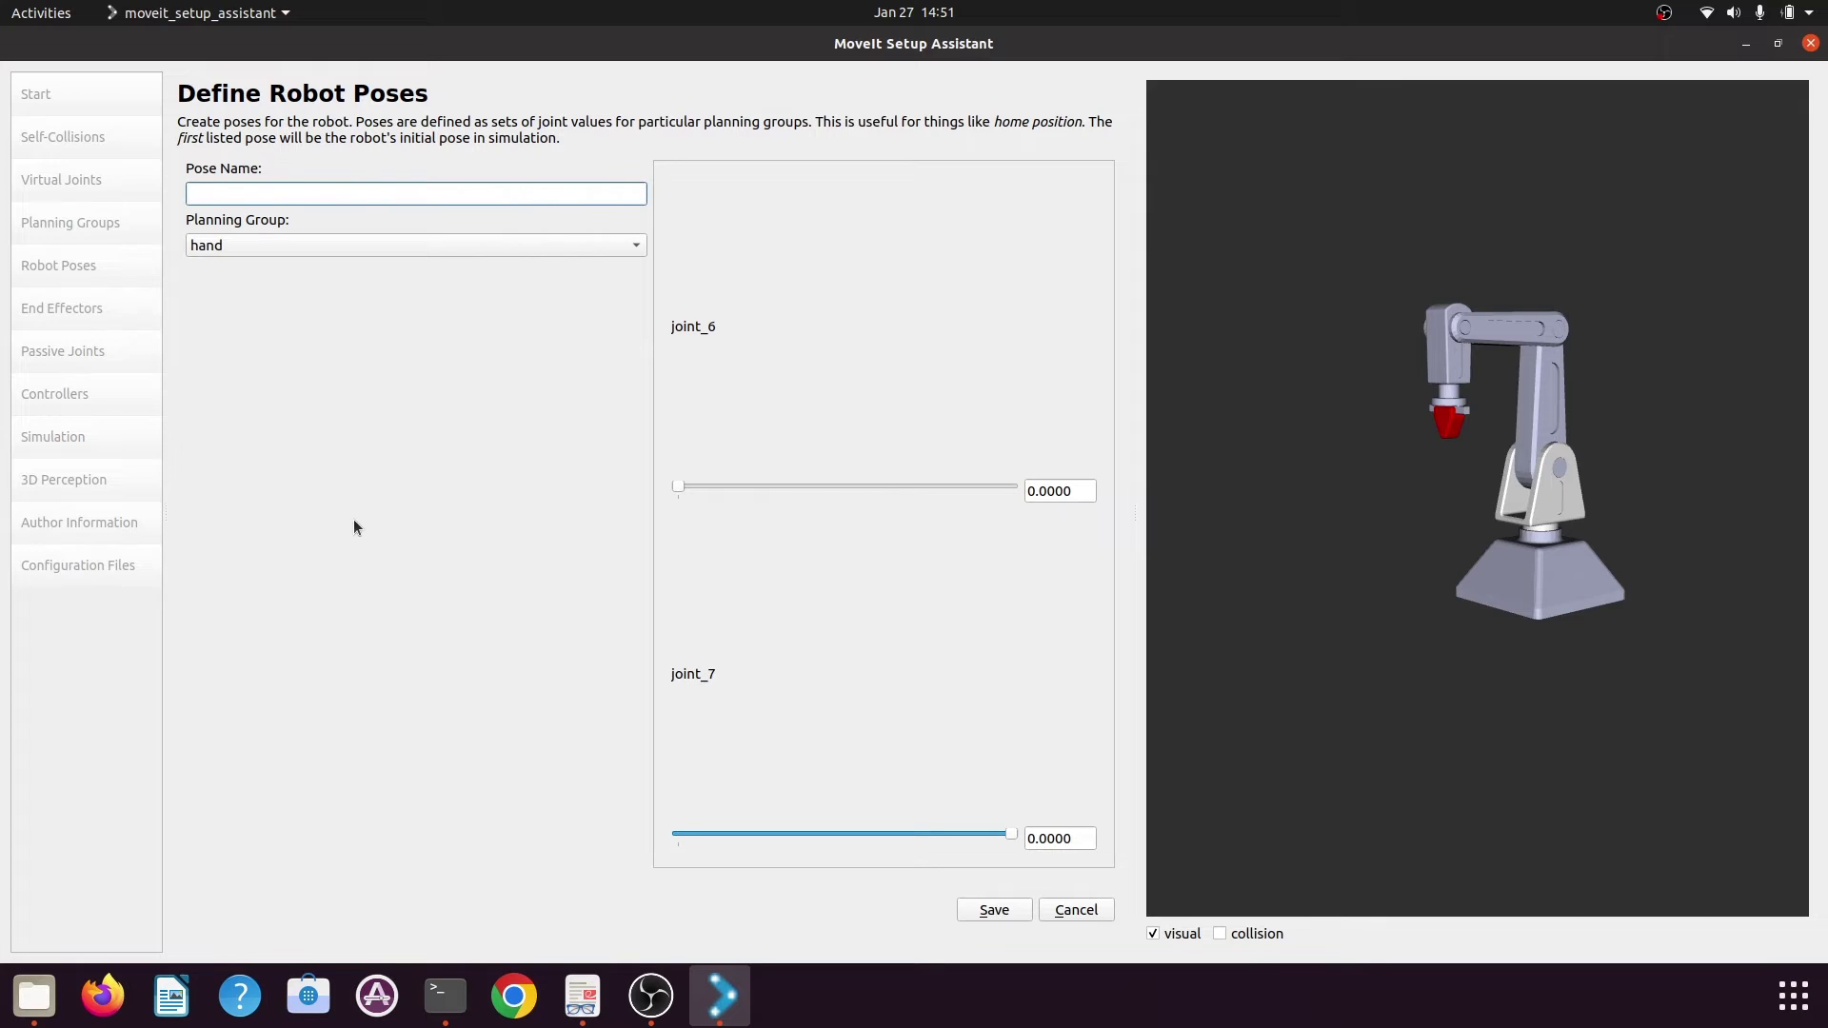
type("hand_closed")
left_click(995, 911)
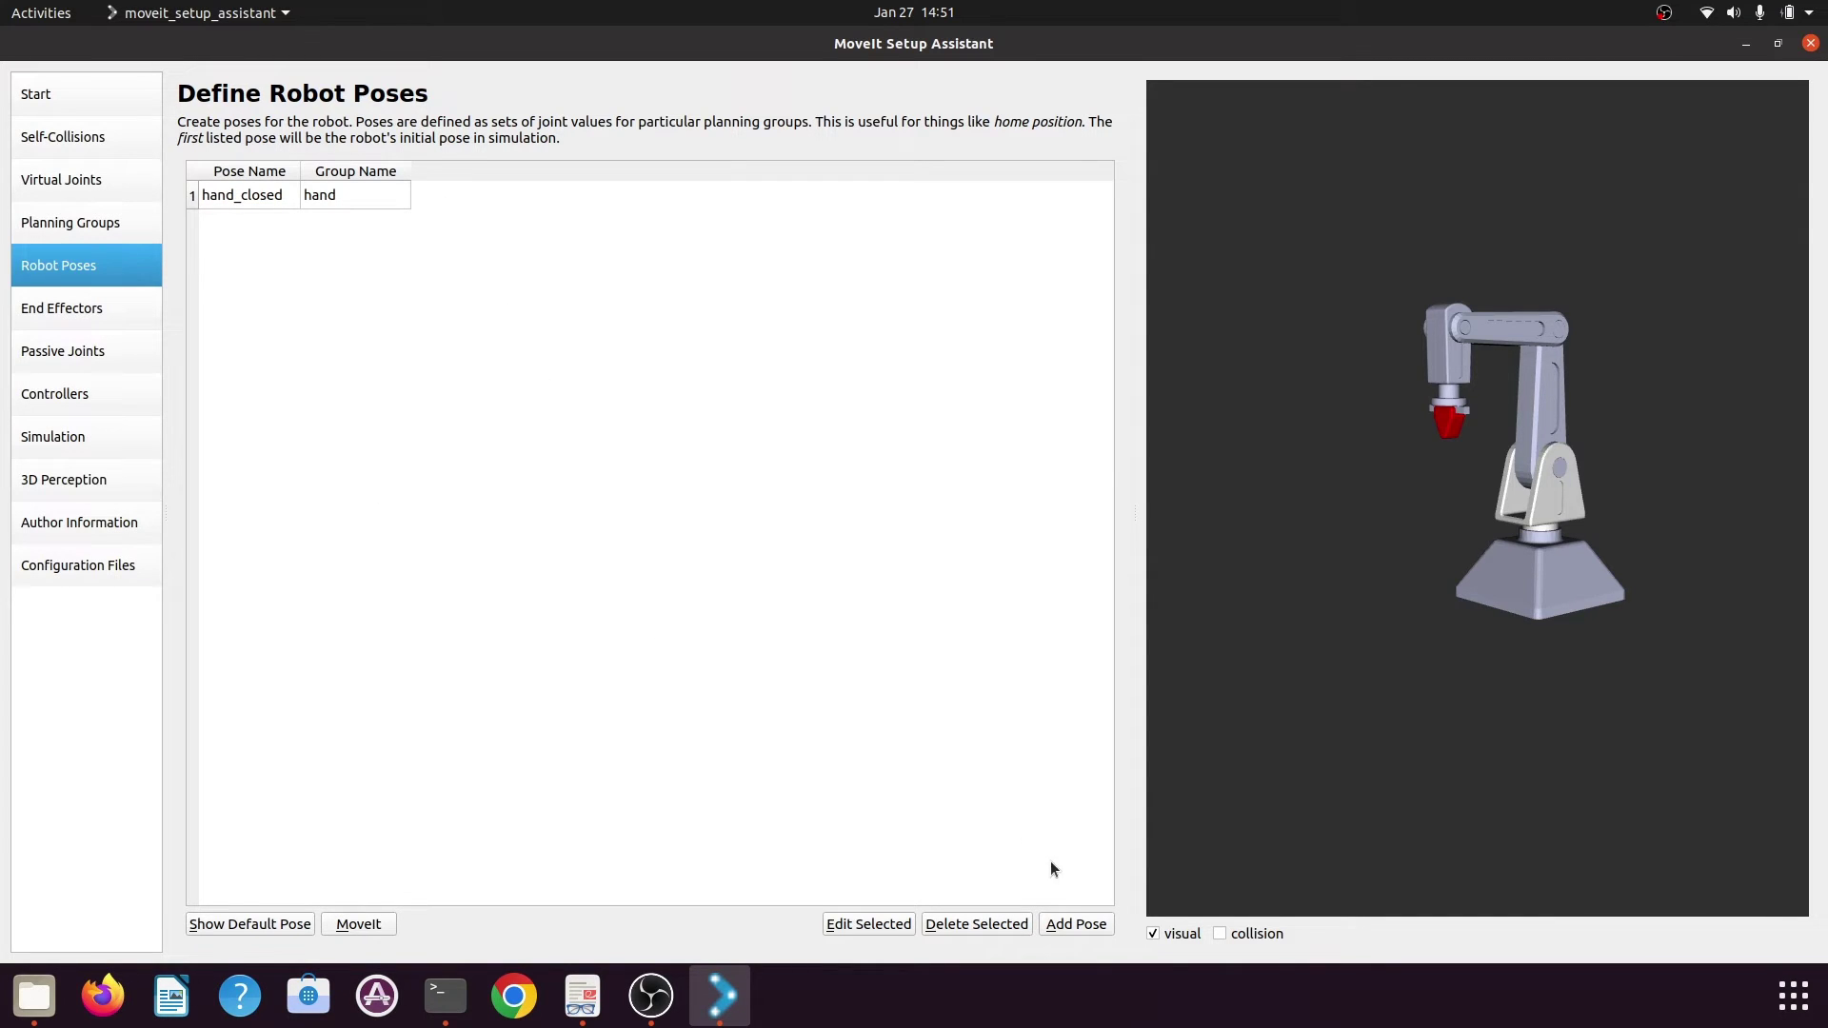
Add a hand group pose named hand_opened with joint_6 at 0.0300 and joint_7 at -0.0300, and save it
left_click(1082, 929)
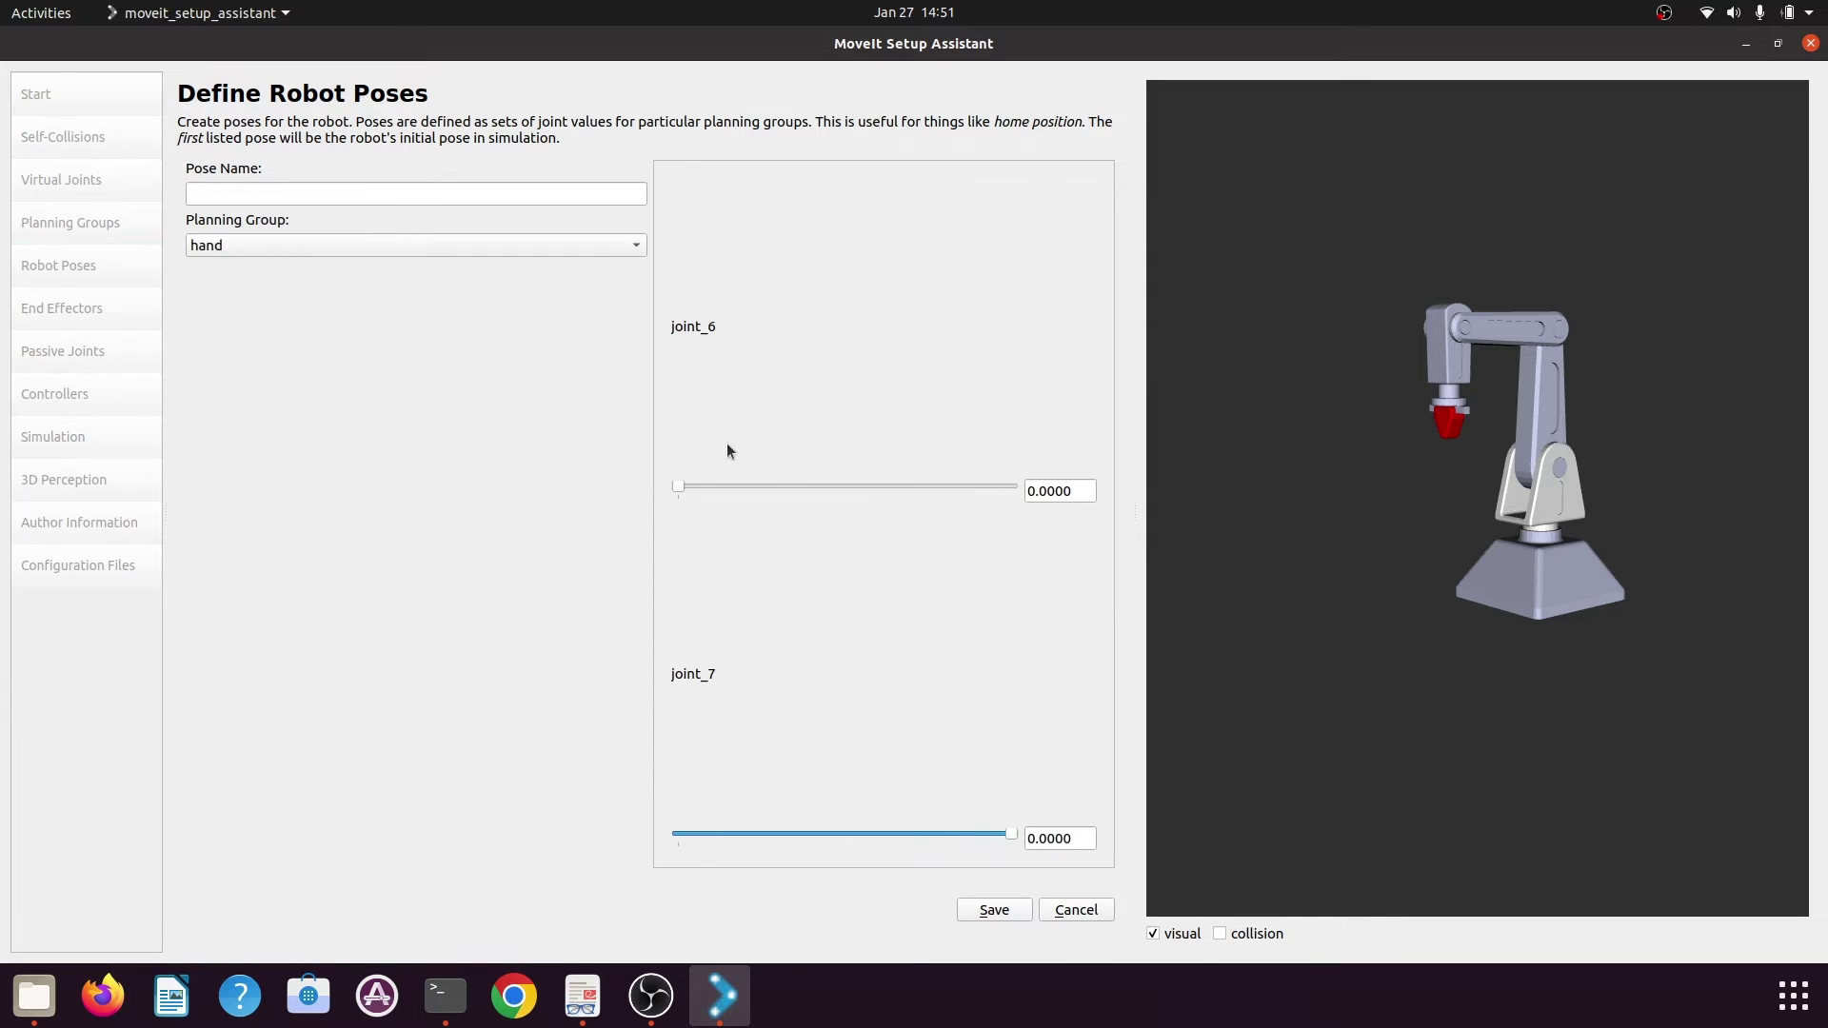
left_click(348, 193)
type("han")
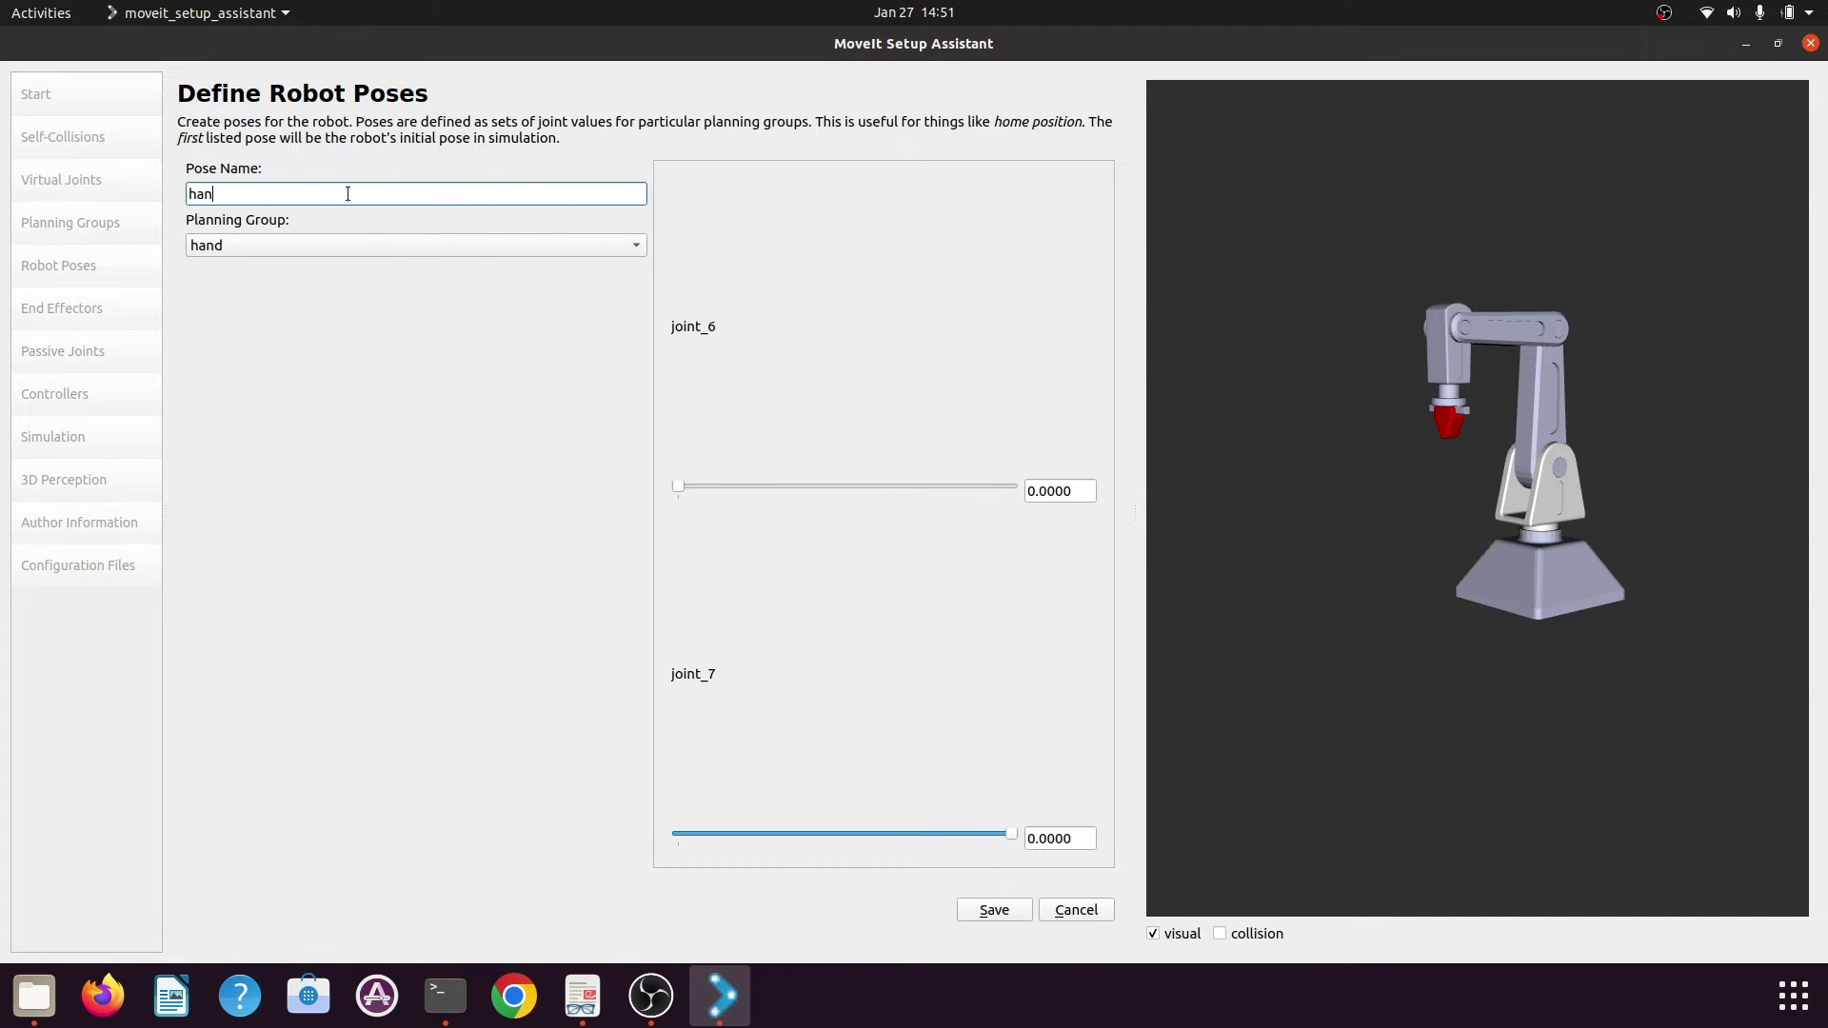
type("d_opened")
left_click_drag(682, 488, 1045, 489)
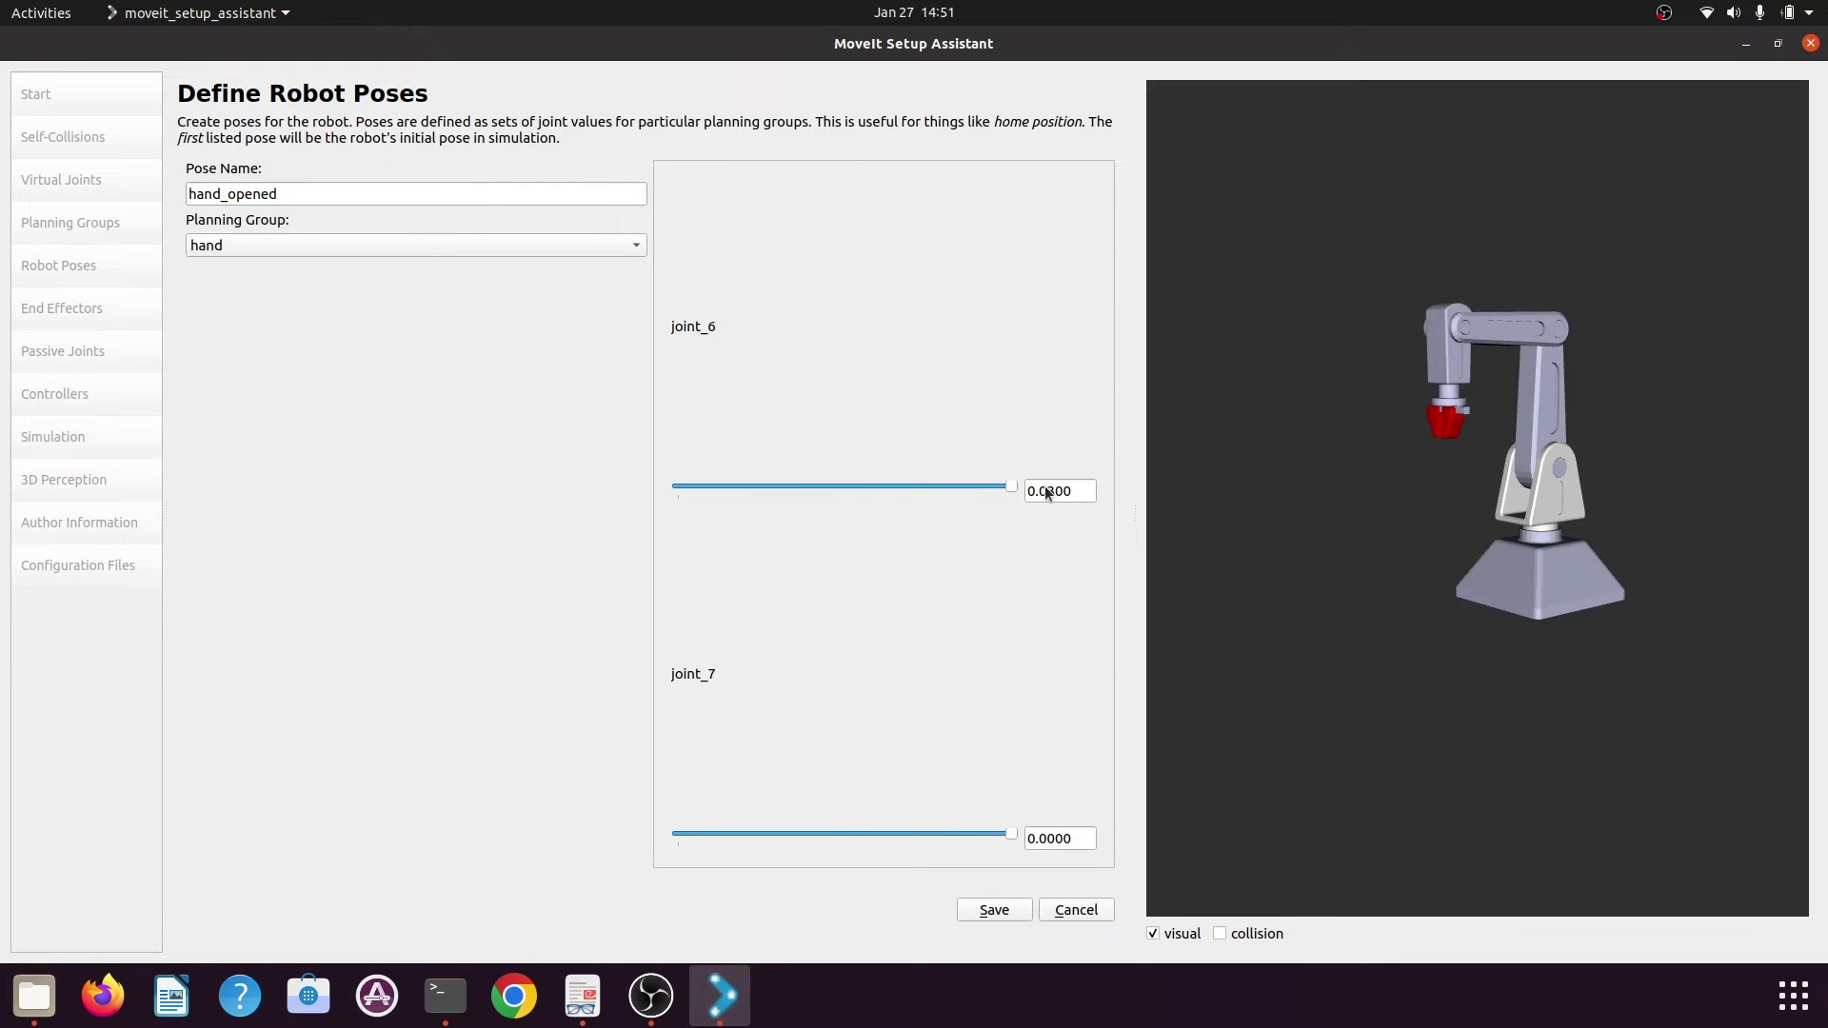
left_click_drag(1011, 834, 459, 832)
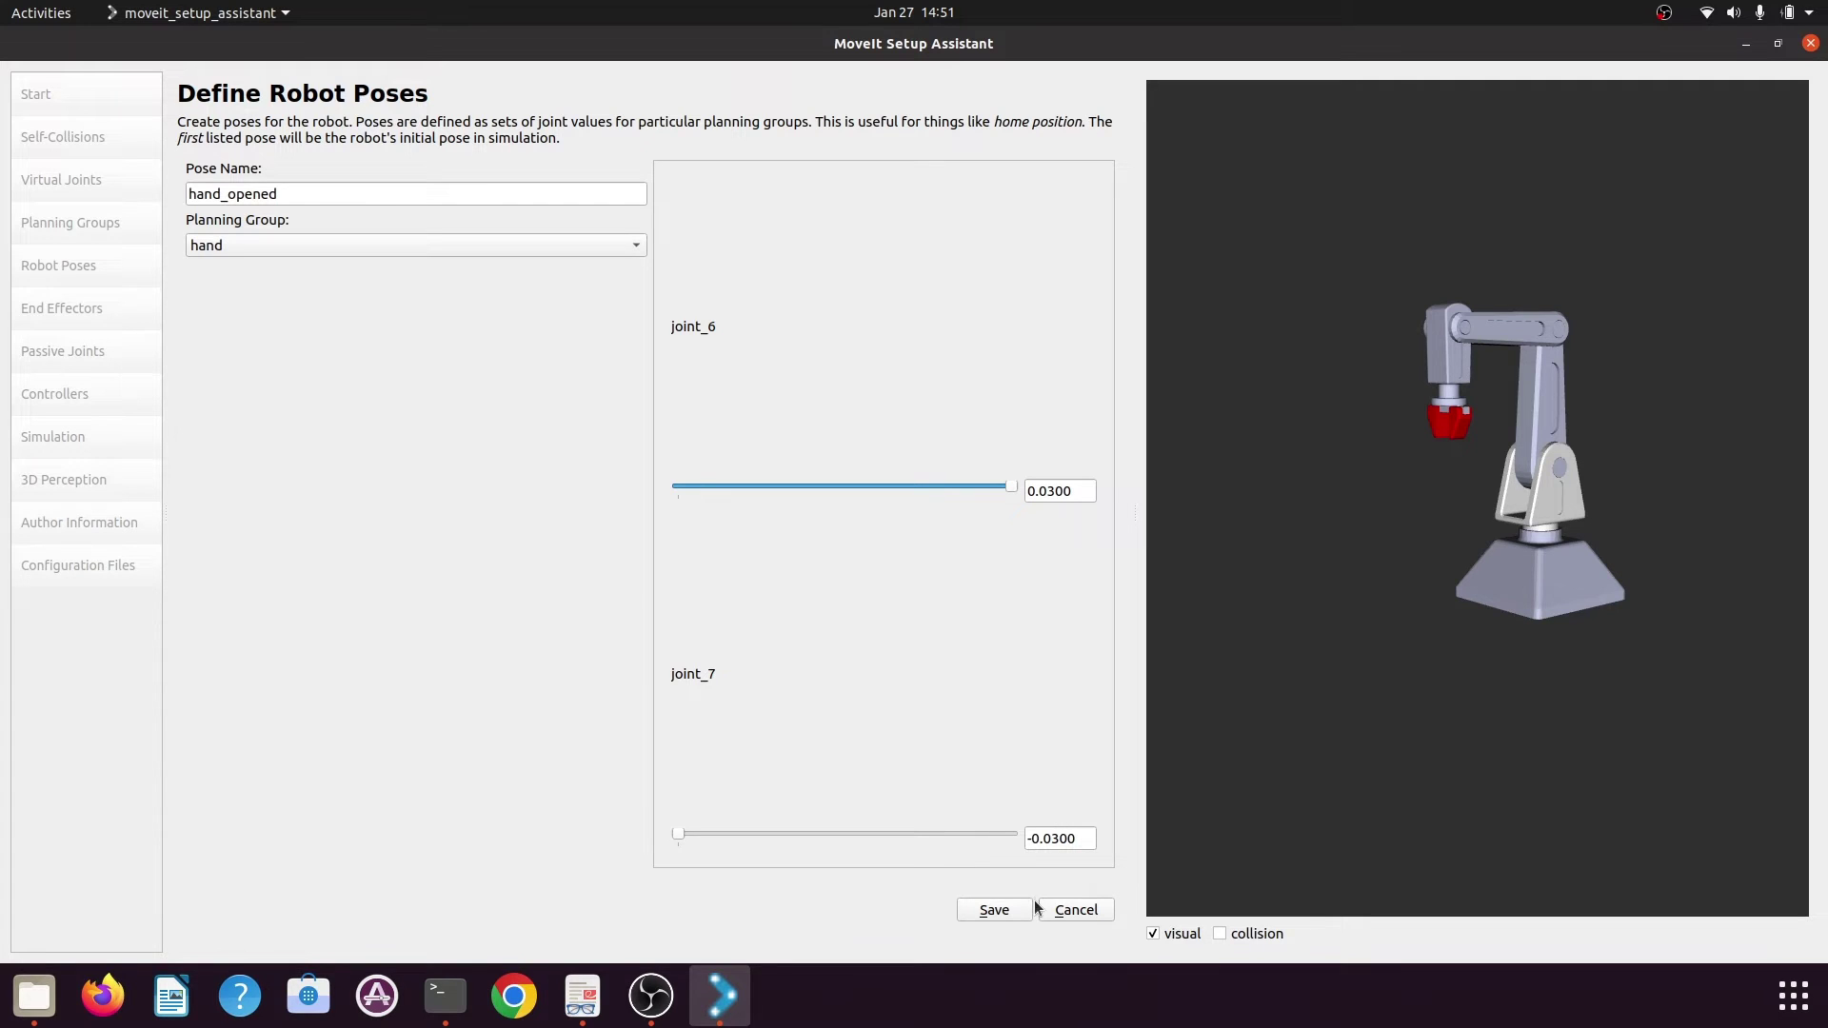
left_click(1000, 911)
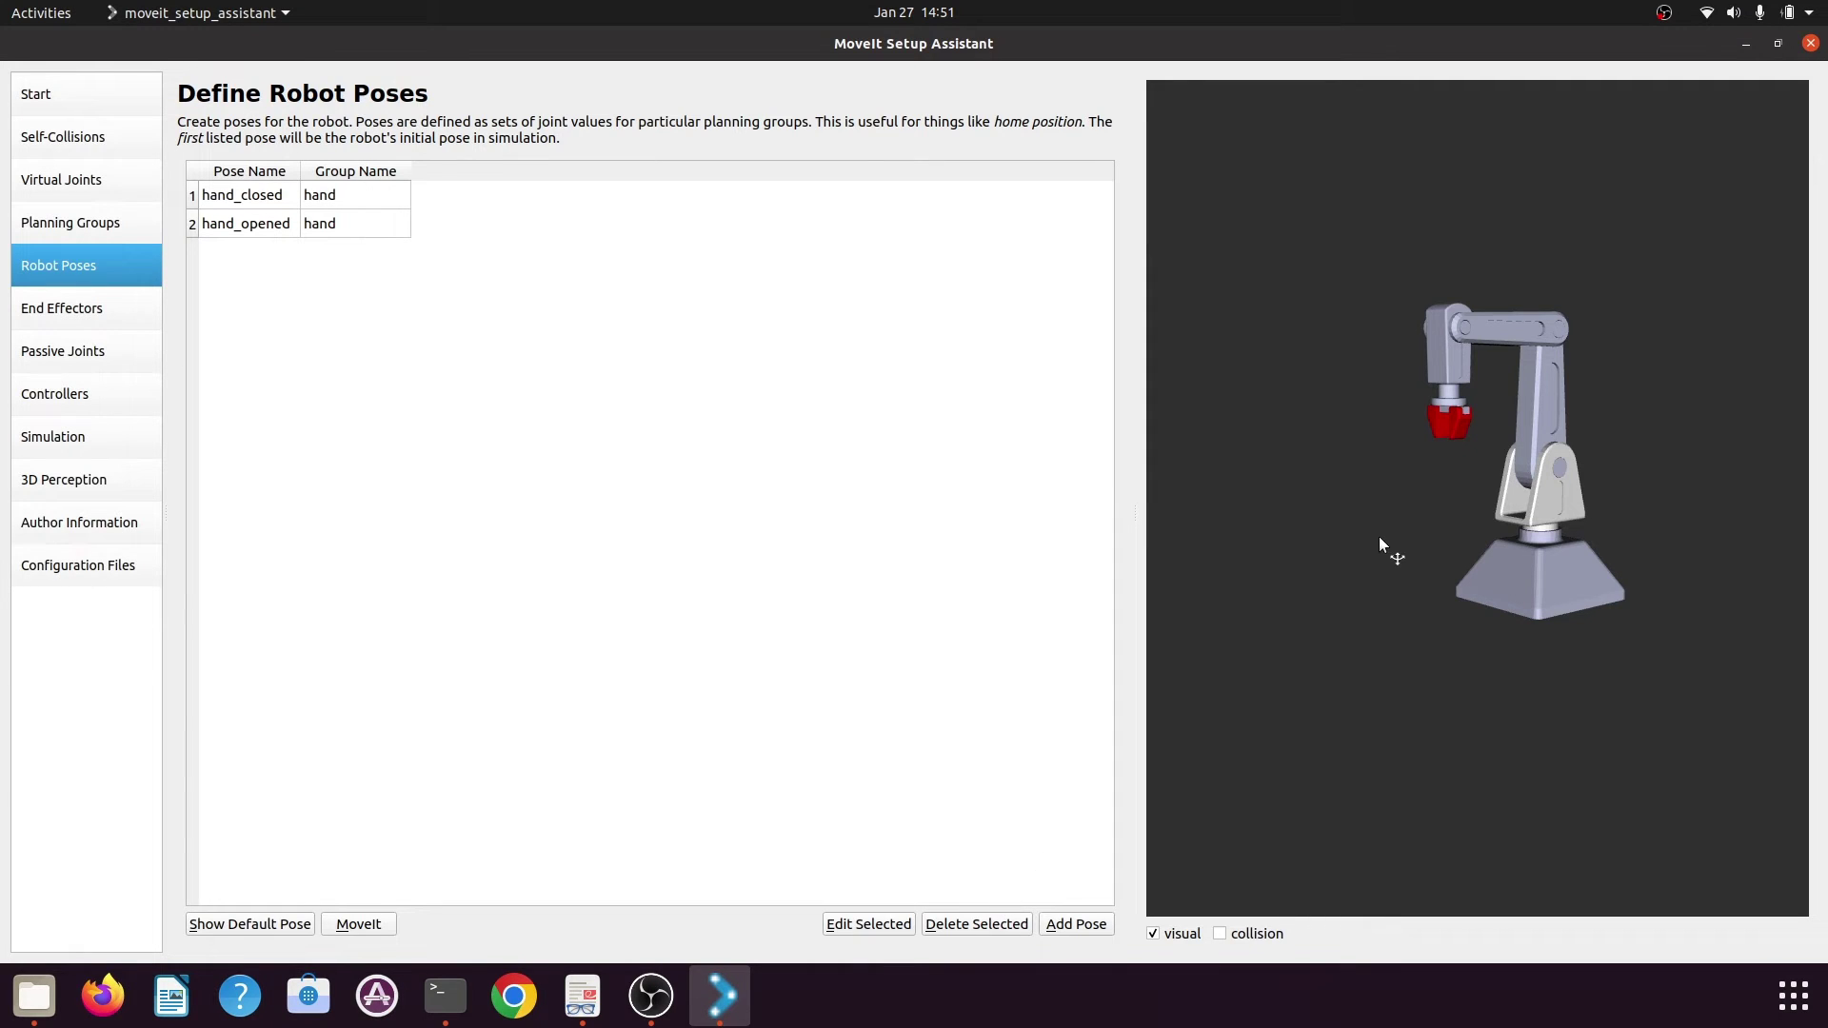
Add a robot pose named zero_pose for arm_group, keeping joint_1 through joint_5 at 0, and save it
left_click_drag(1132, 423, 1015, 422)
left_click_drag(1505, 722, 1412, 700)
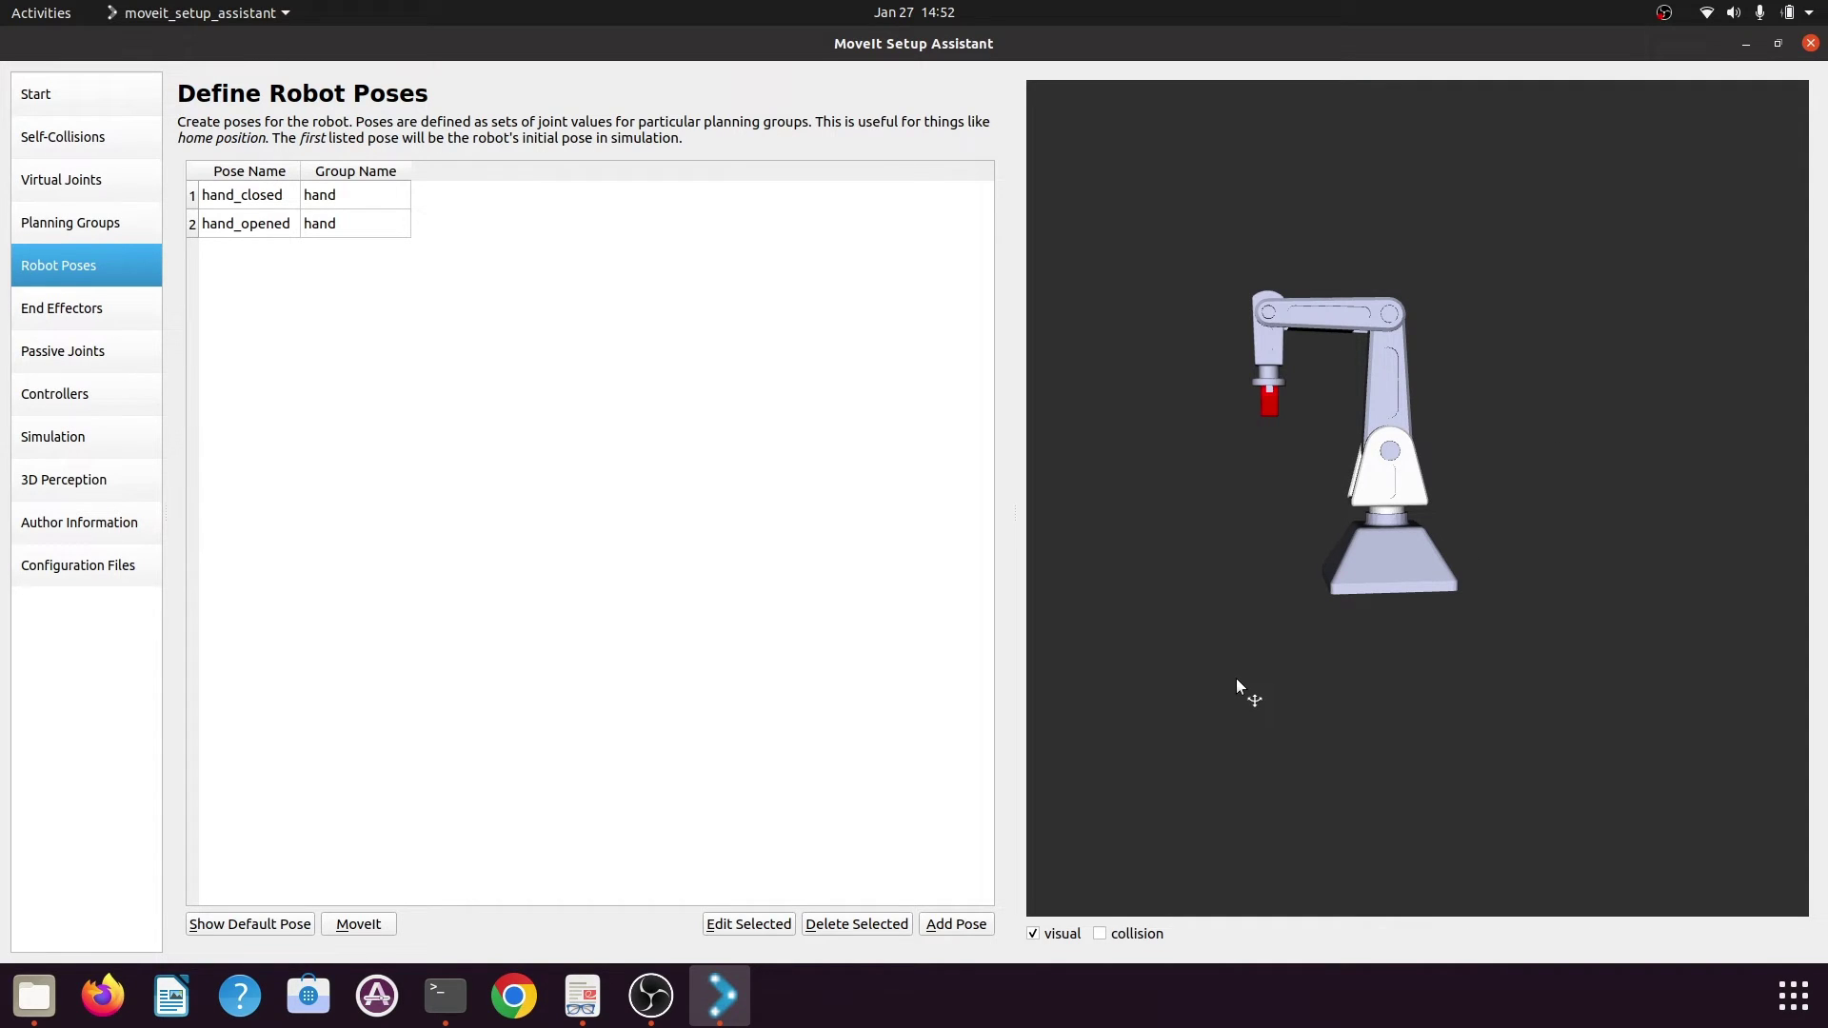
left_click(978, 923)
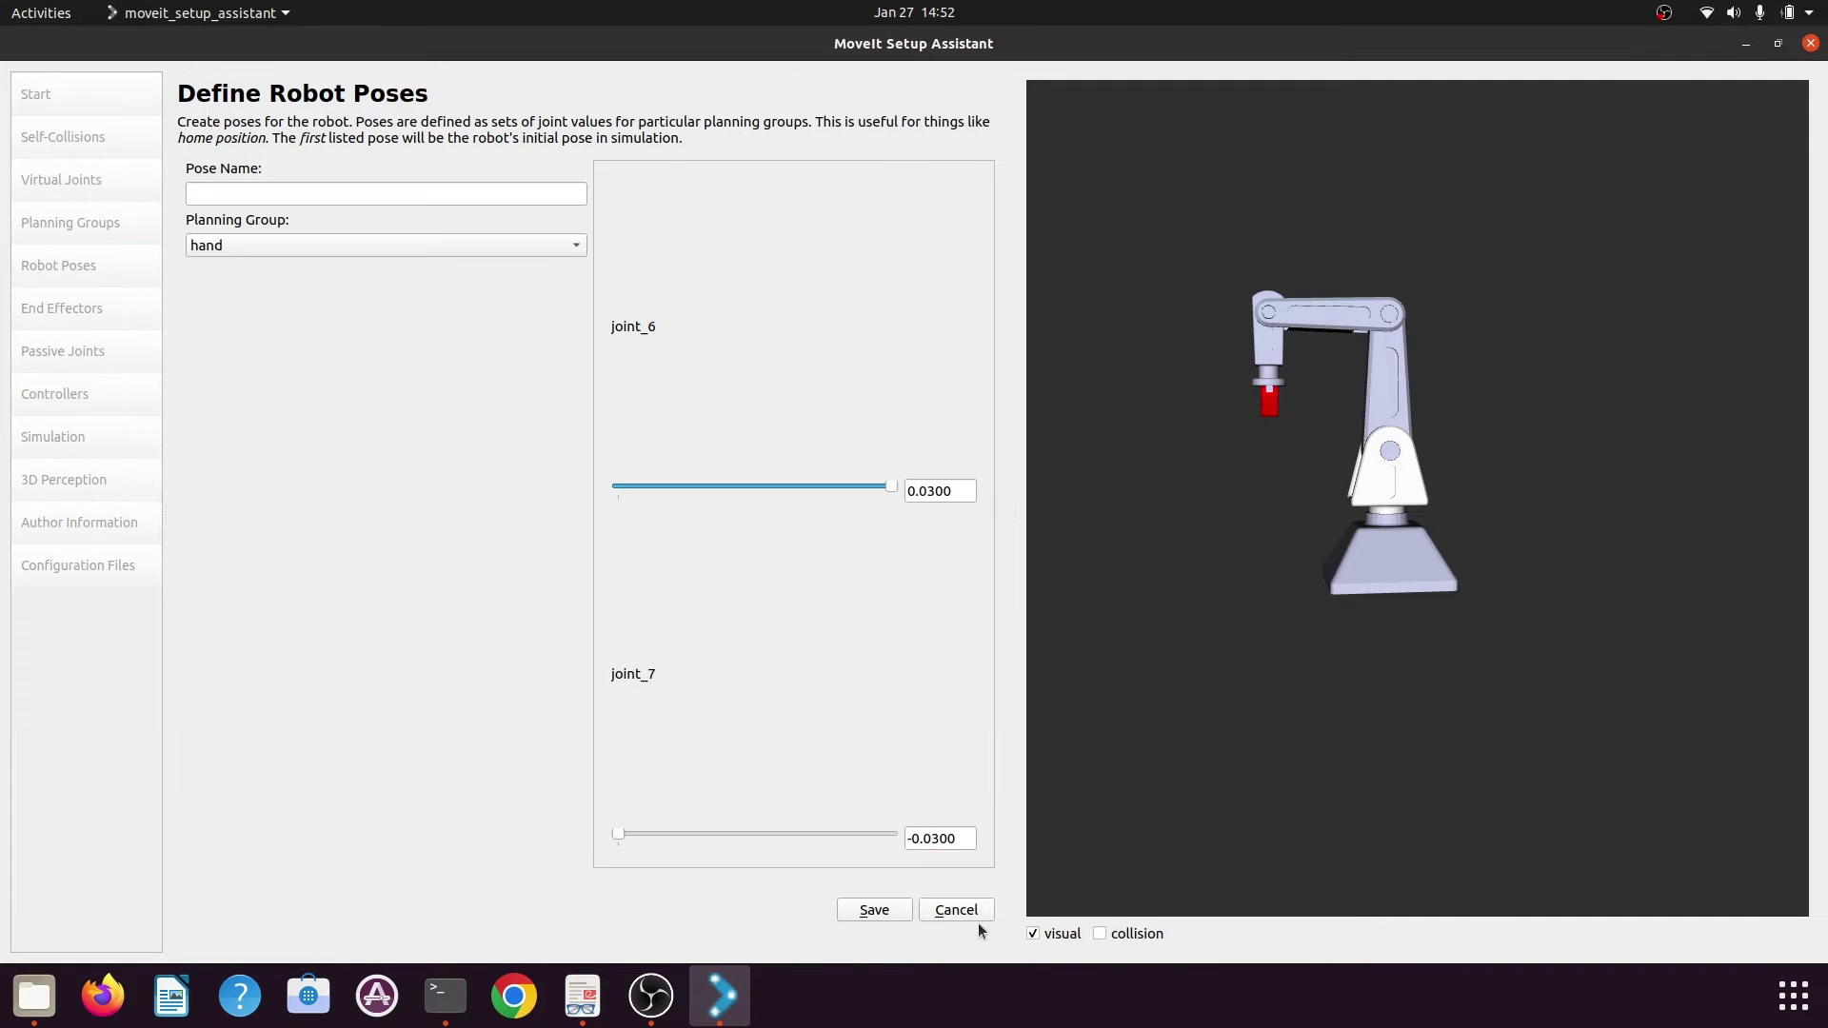
left_click(303, 242)
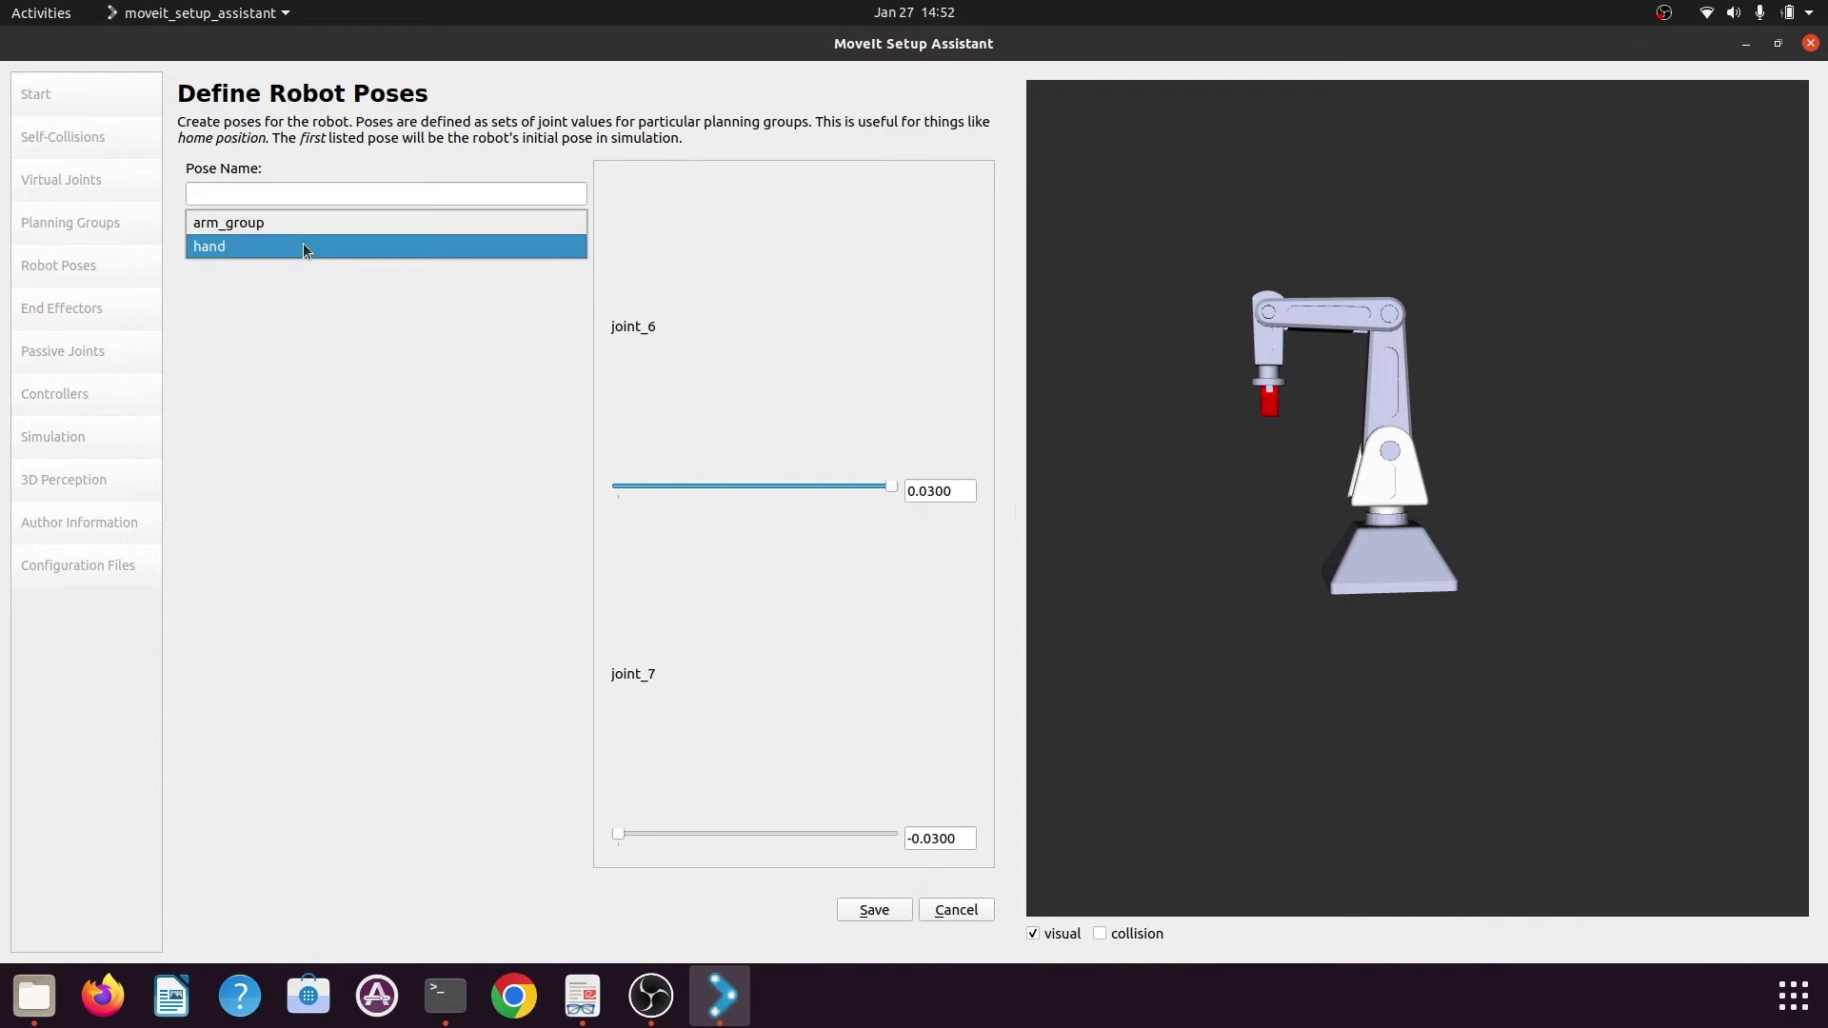
left_click(294, 225)
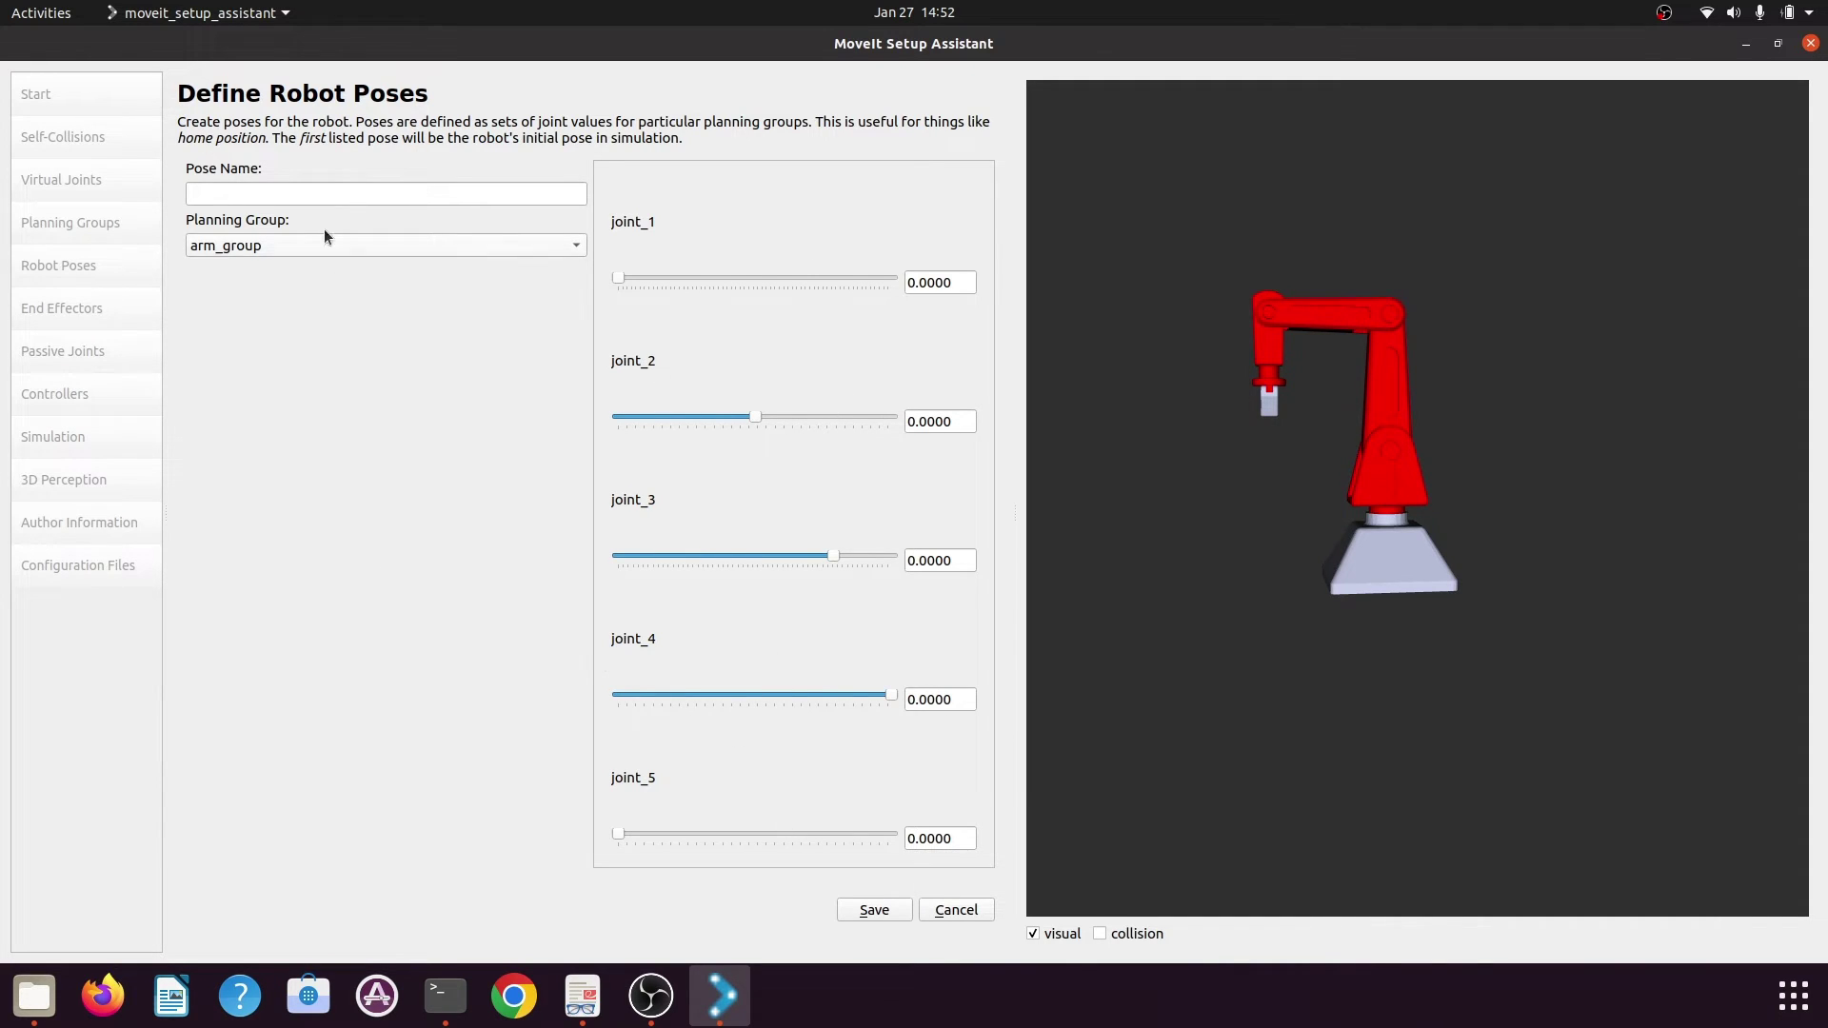
left_click(334, 191)
type("z")
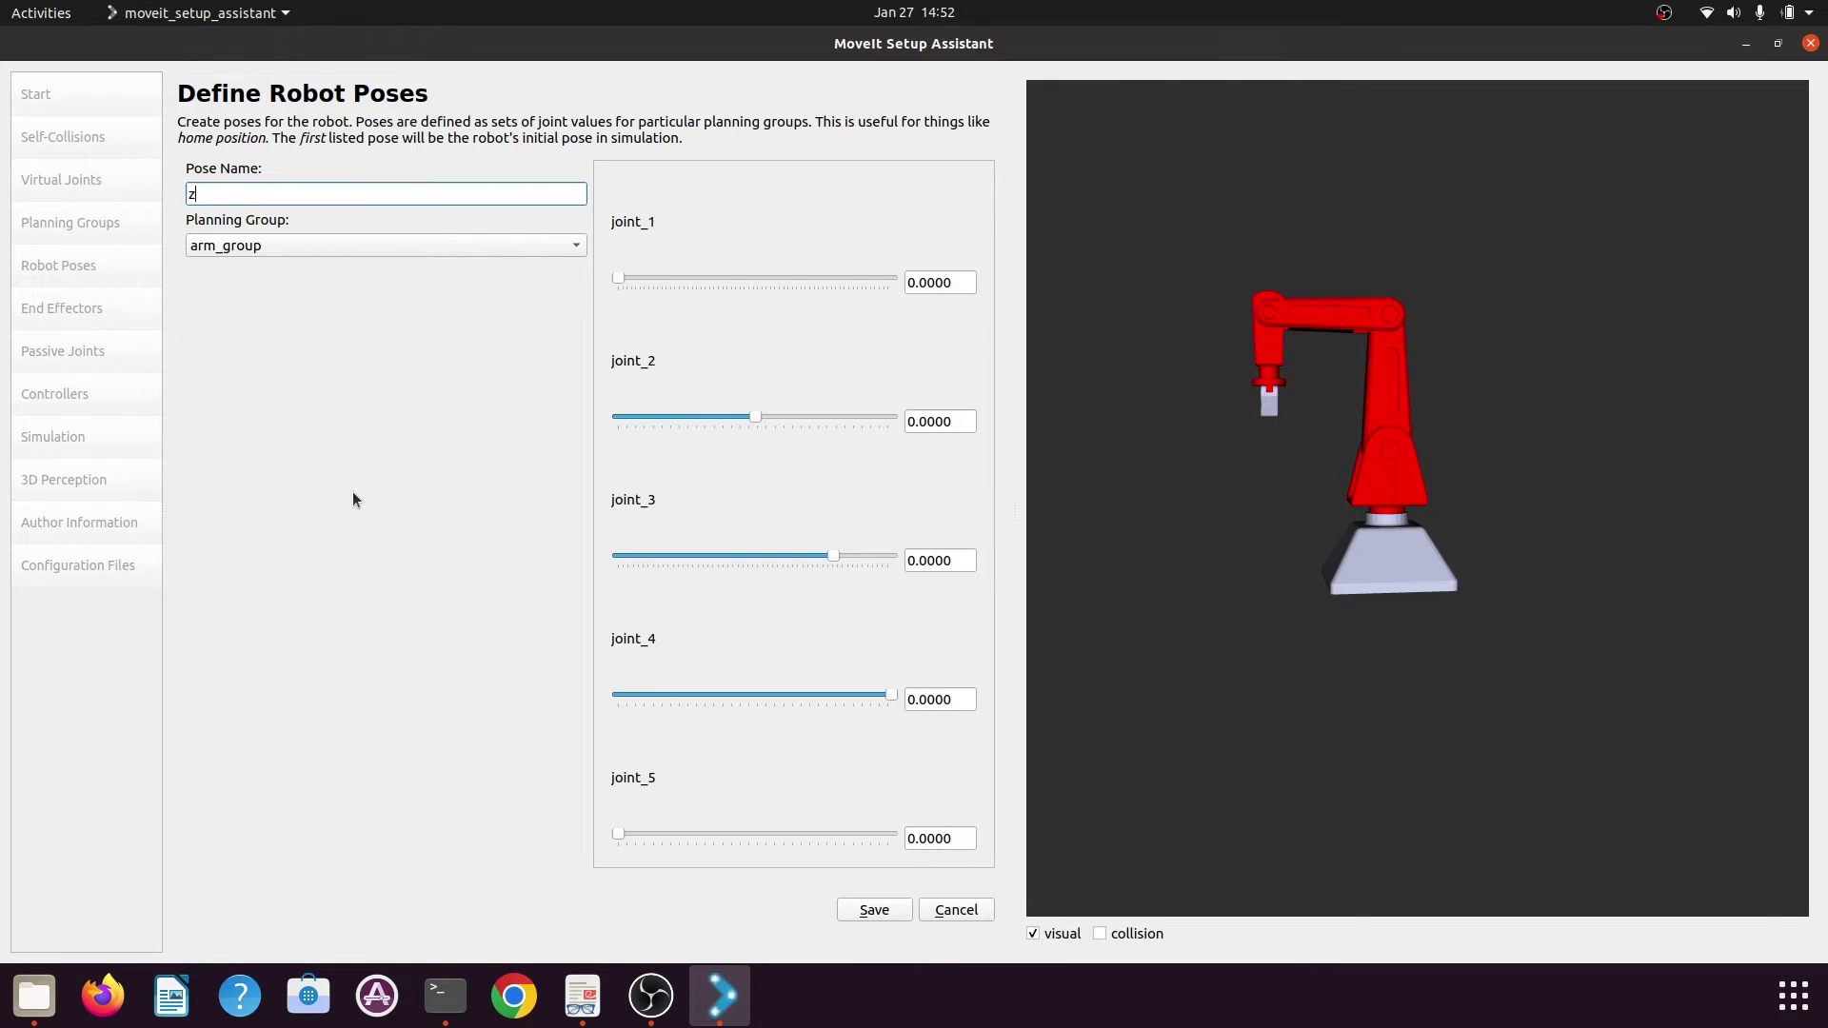
type("ero_pose")
left_click(868, 912)
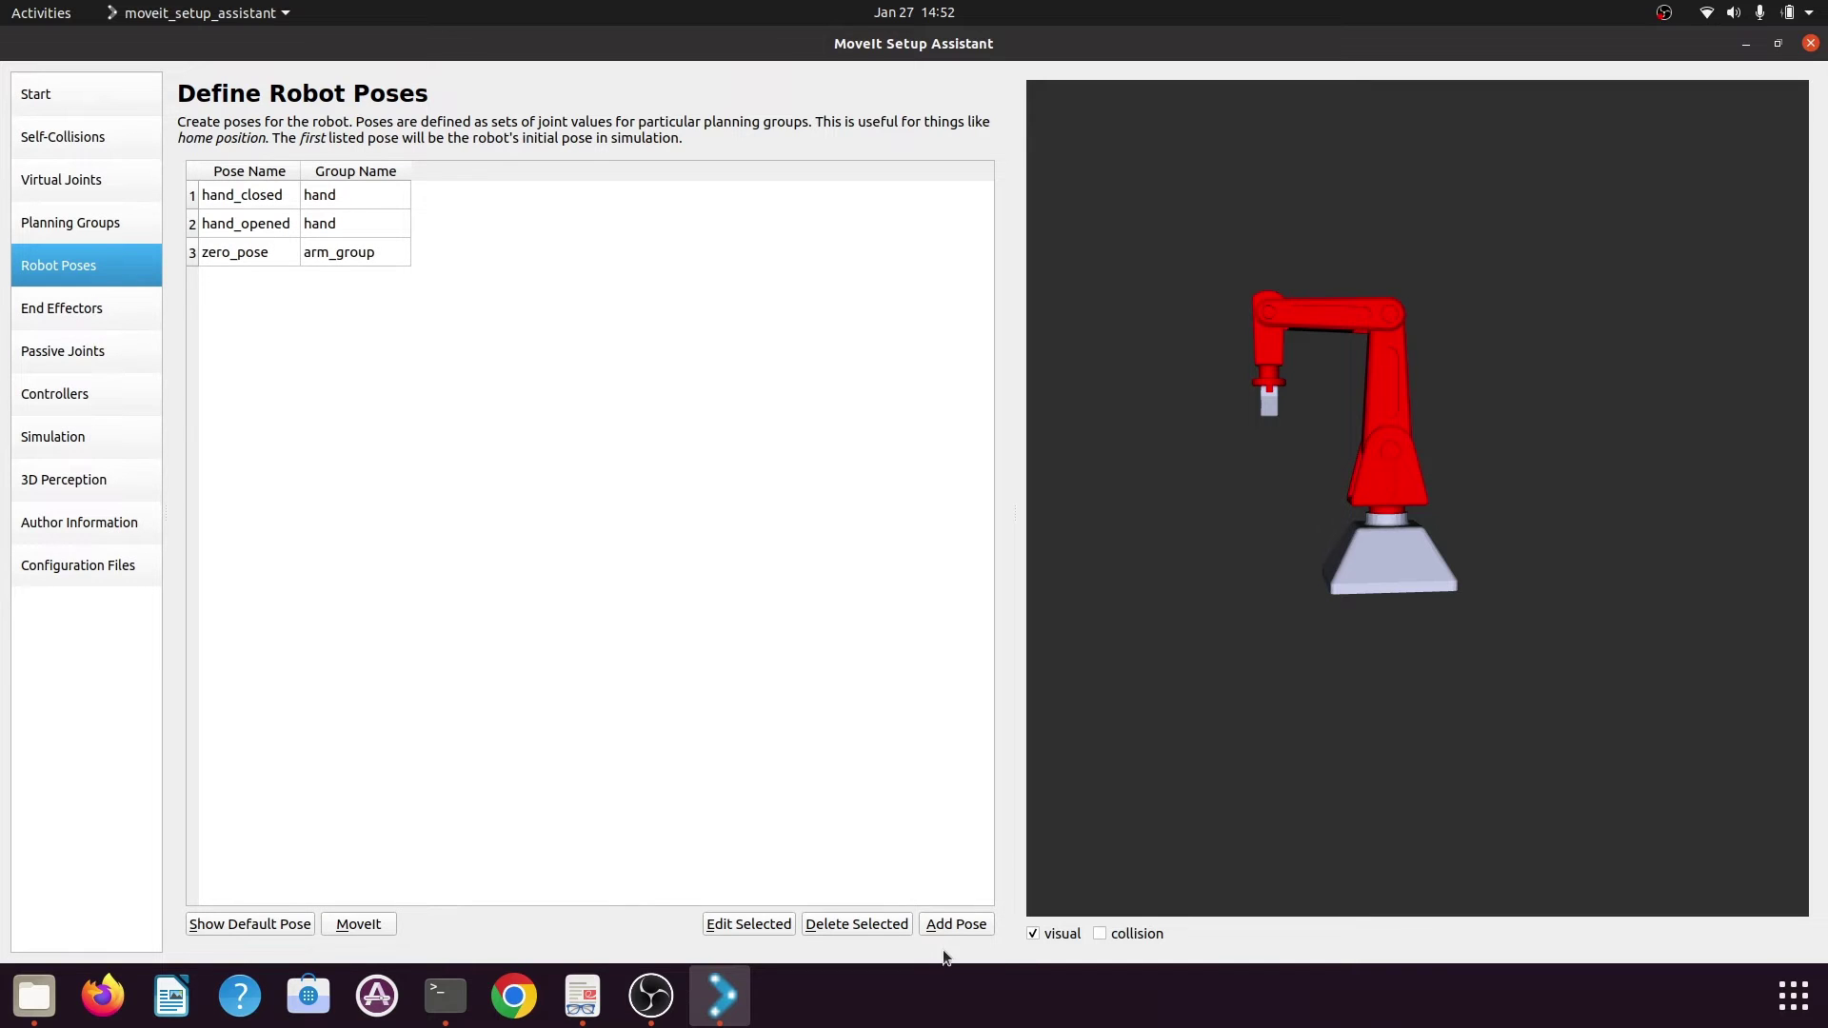
Start a new robot pose named straight_up for arm_group
left_click(941, 925)
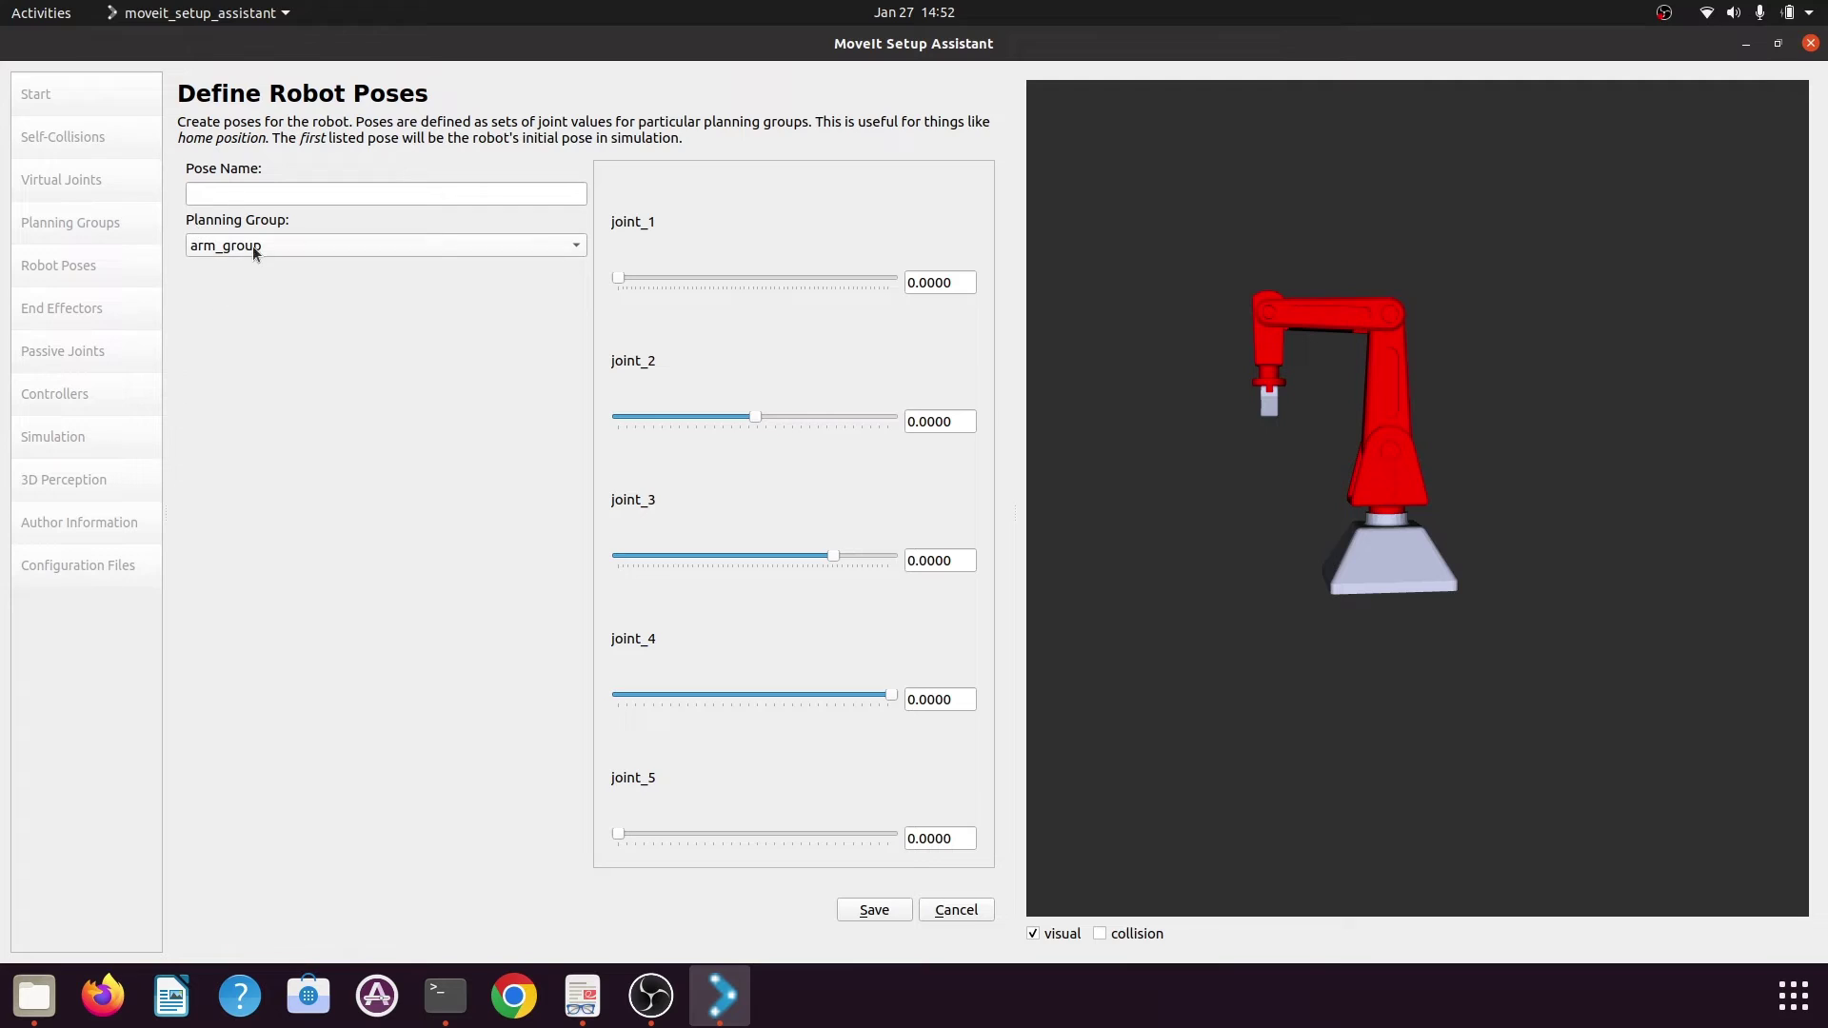
left_click(260, 192)
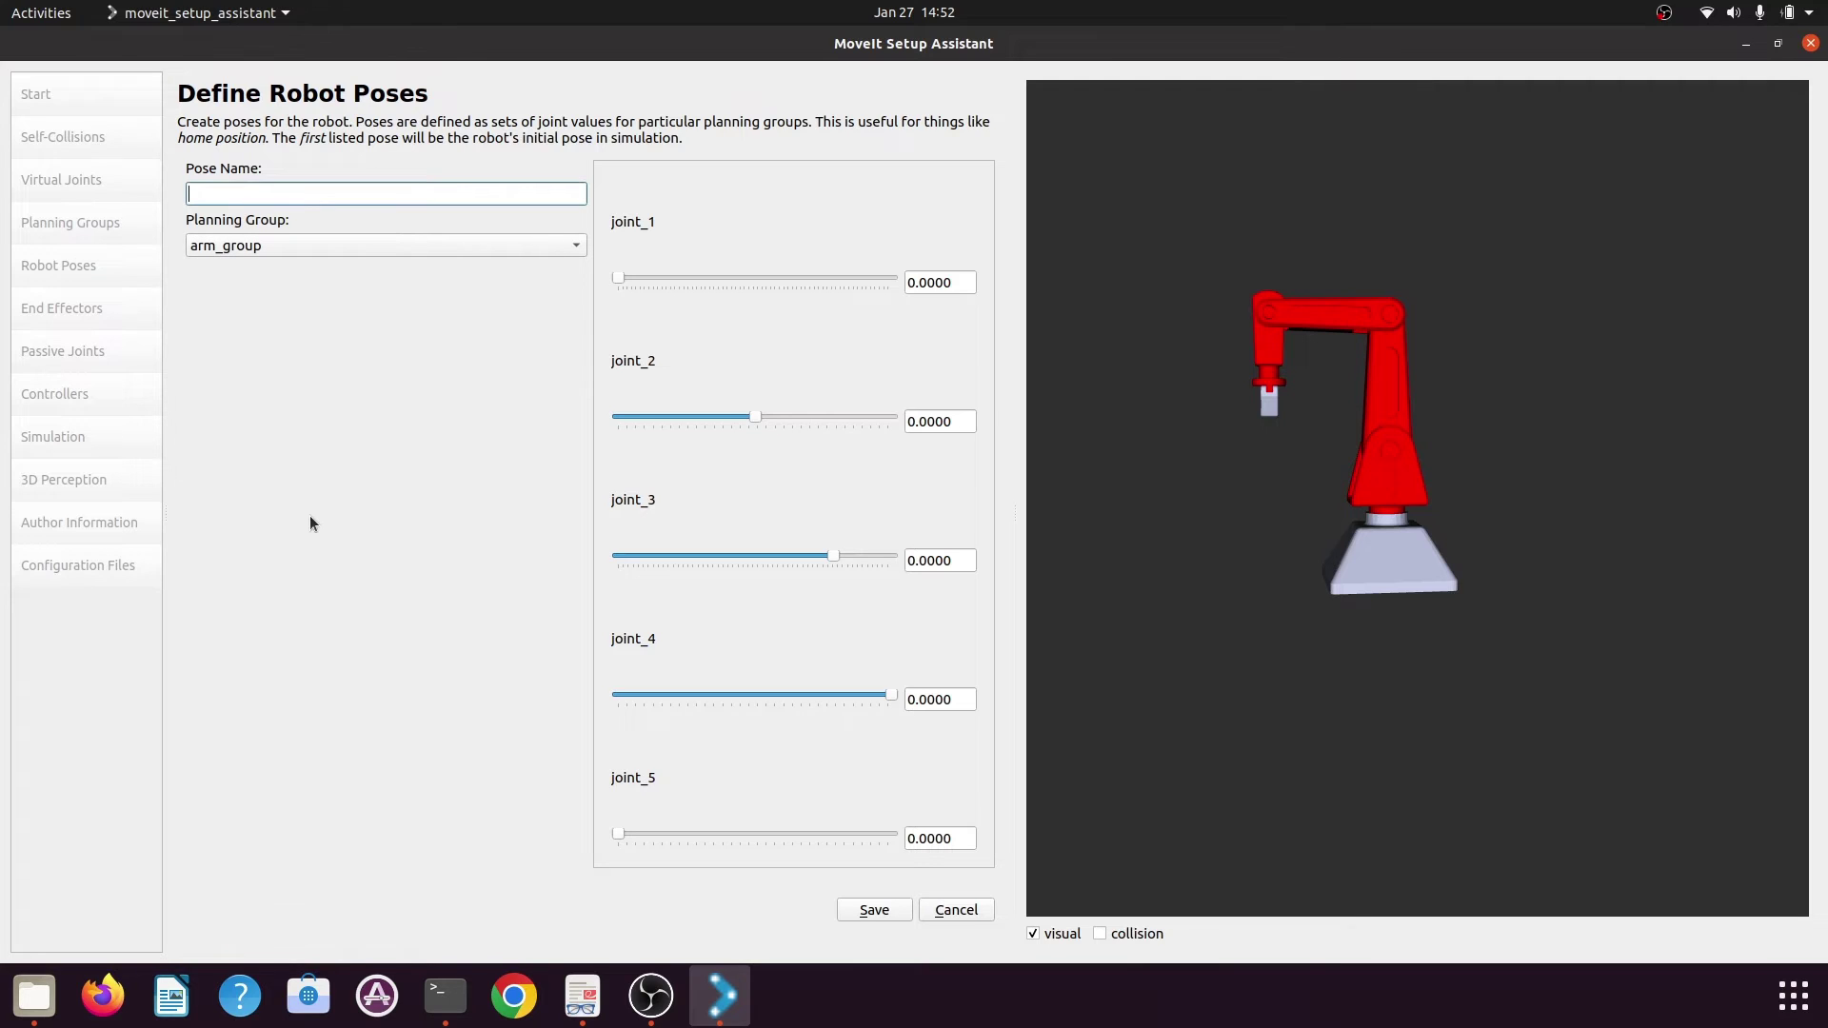
type("straight_up")
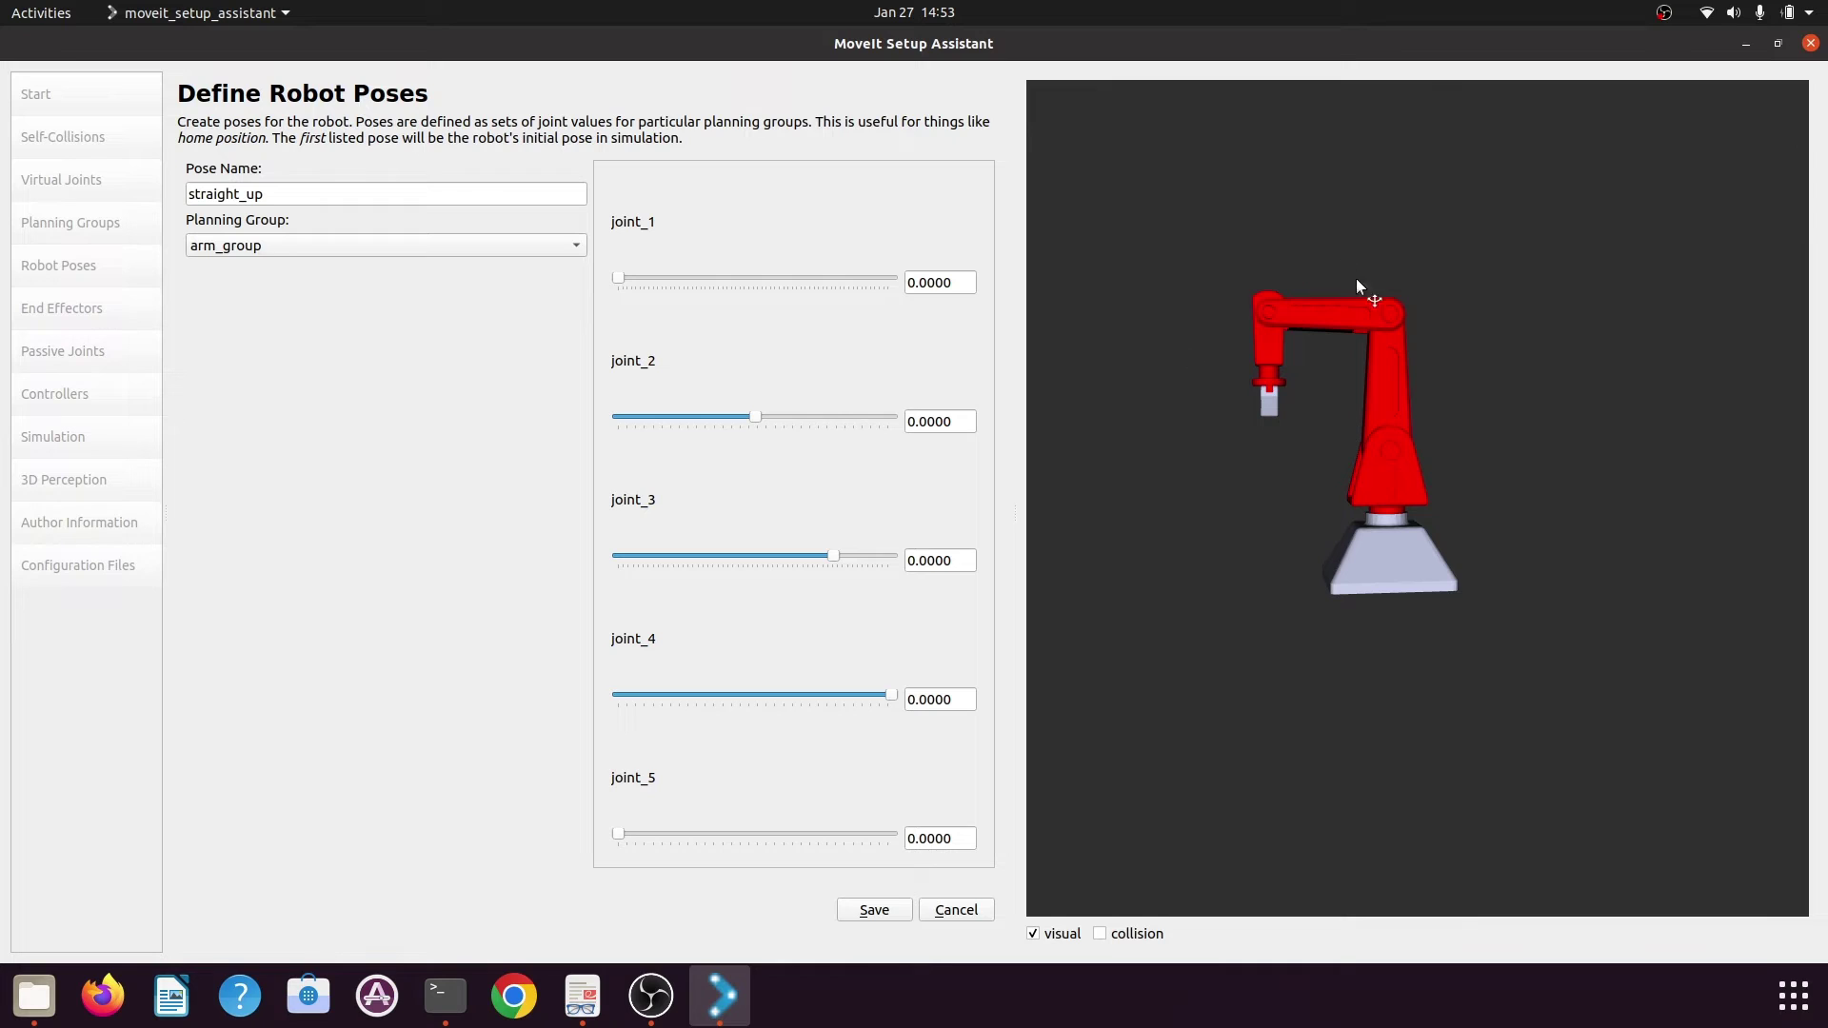
left_click_drag(1429, 553, 1391, 670)
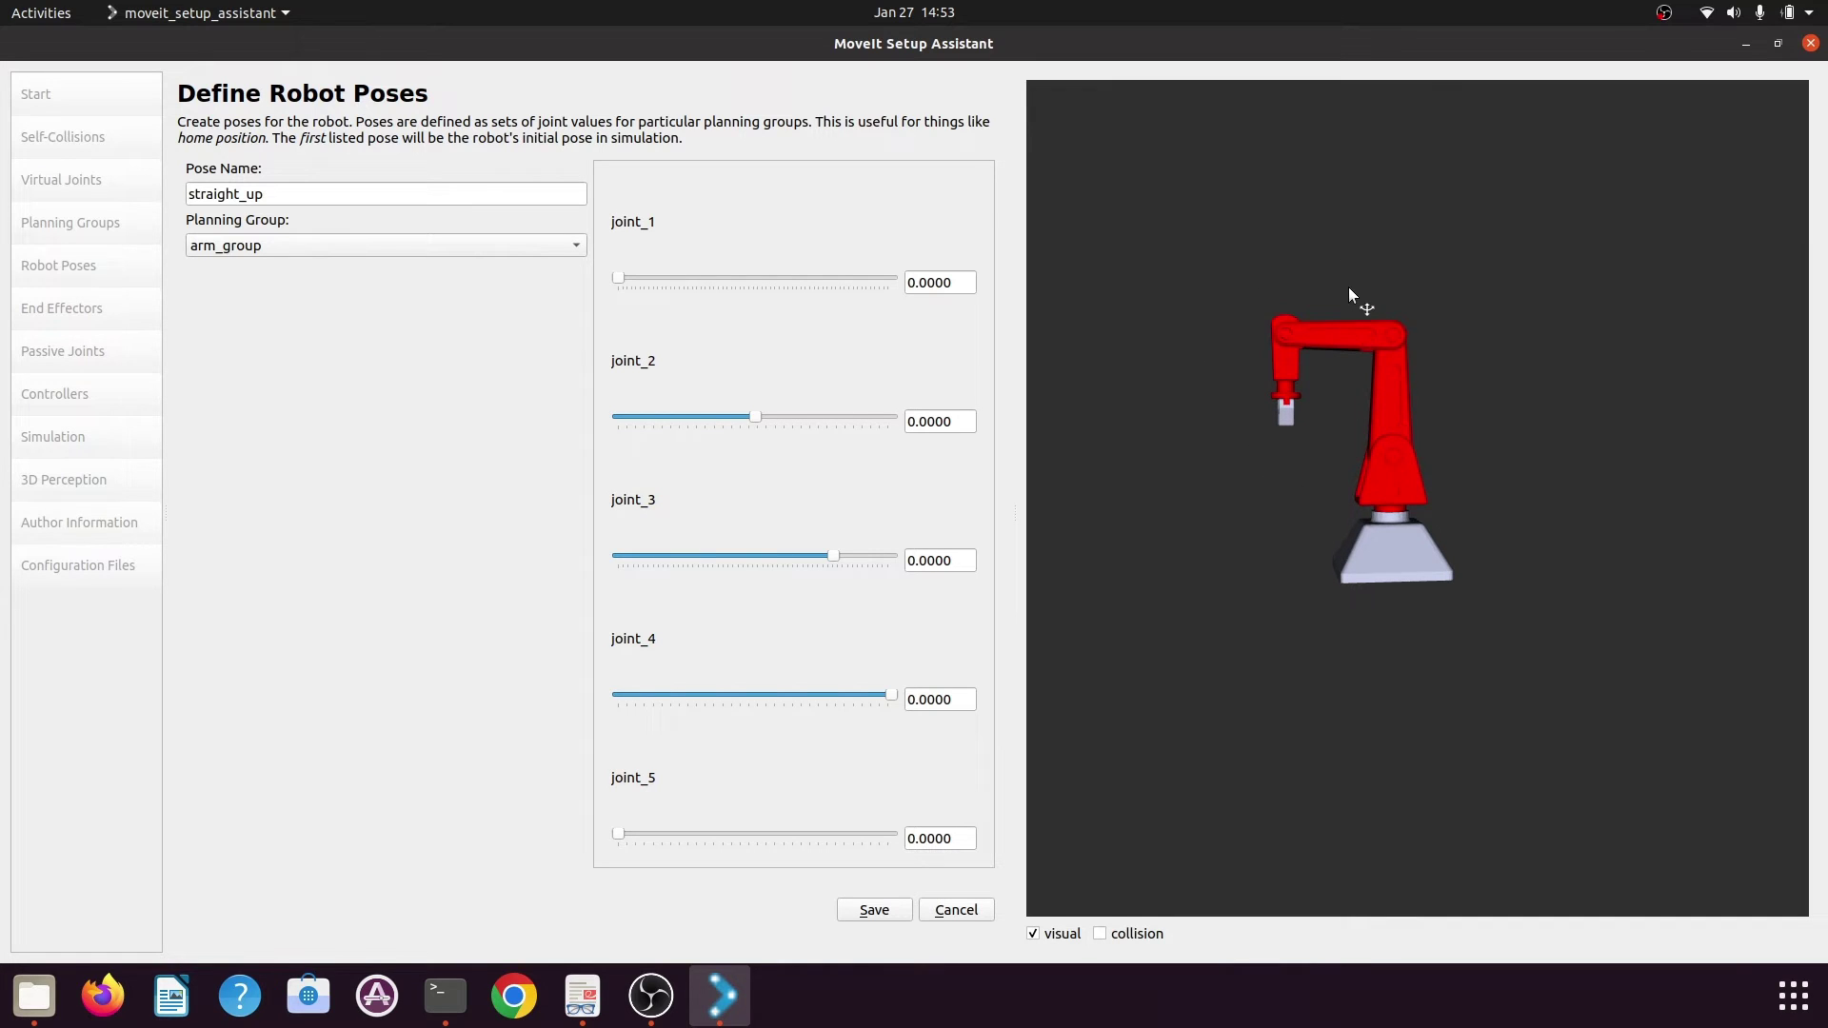
left_click_drag(1348, 289, 1345, 362)
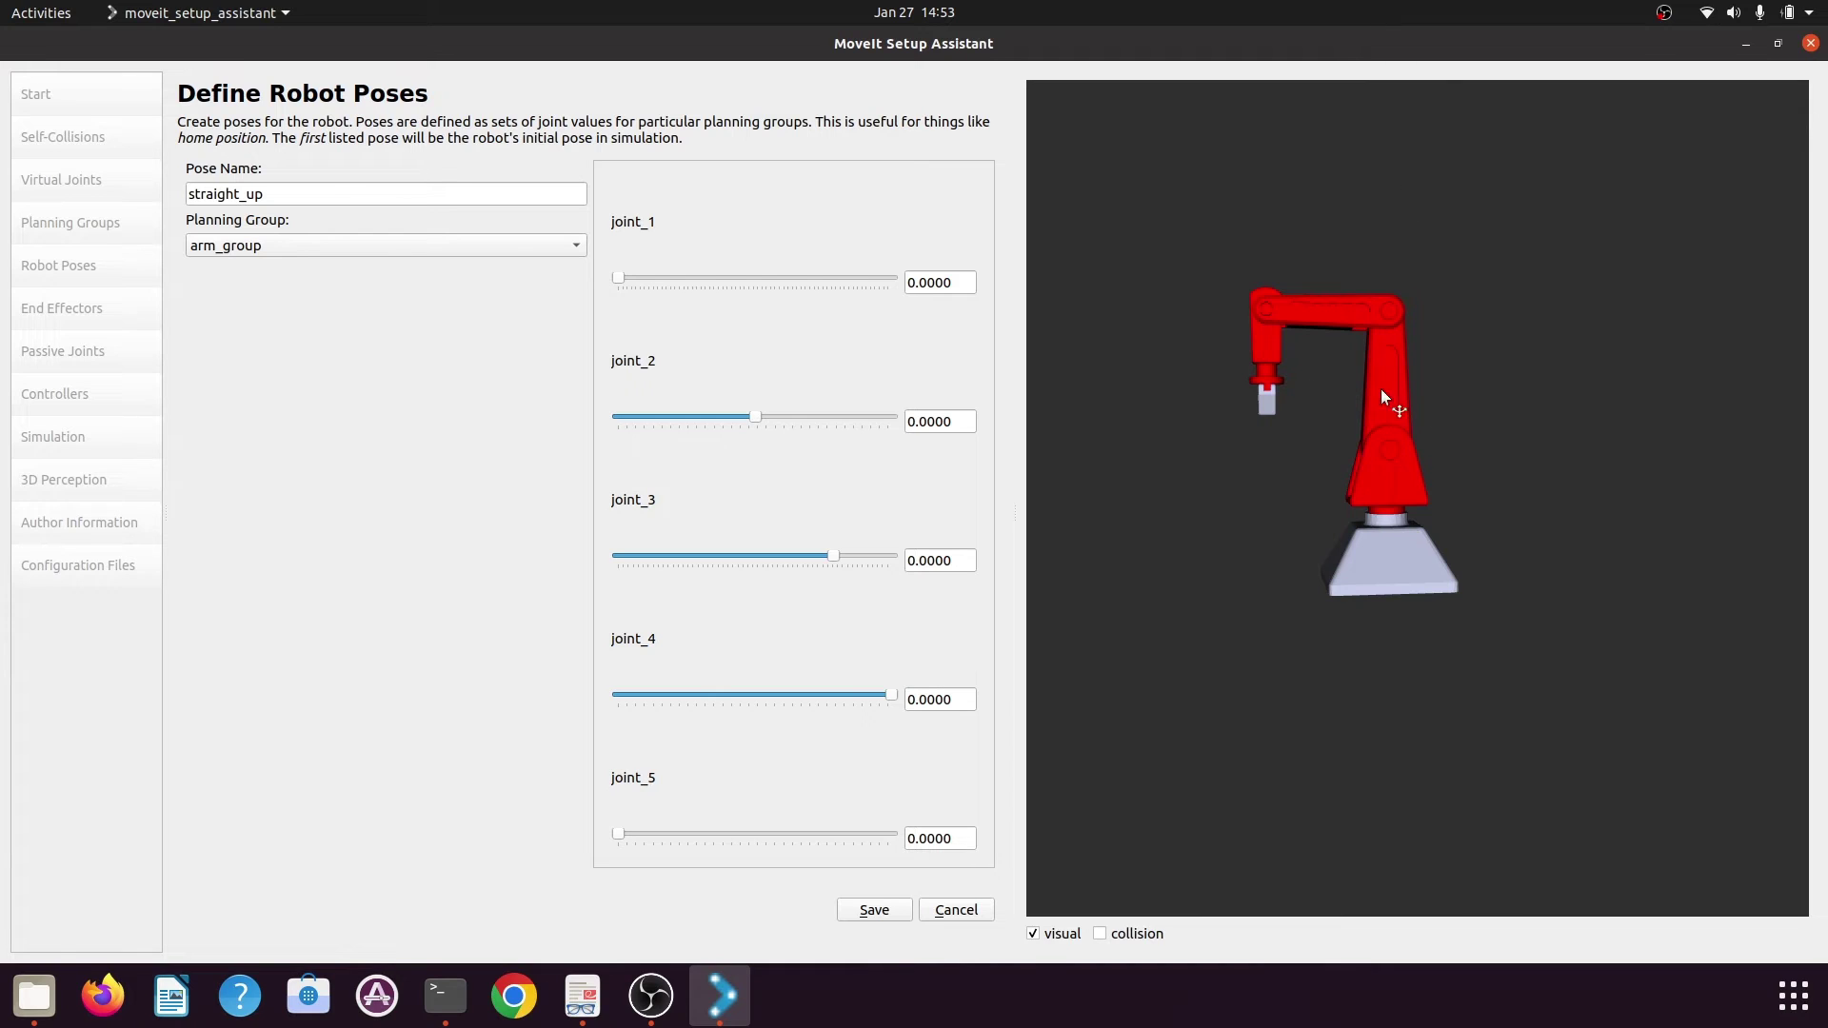
Test the motion of joint_1 up to 6.2840 and of joint_2 into negative angles, returning both to 0
mouse_move(619, 280)
left_mouse_down()
mouse_move(740, 271)
mouse_move(614, 276)
left_mouse_up()
left_click_drag(617, 279, 918, 277)
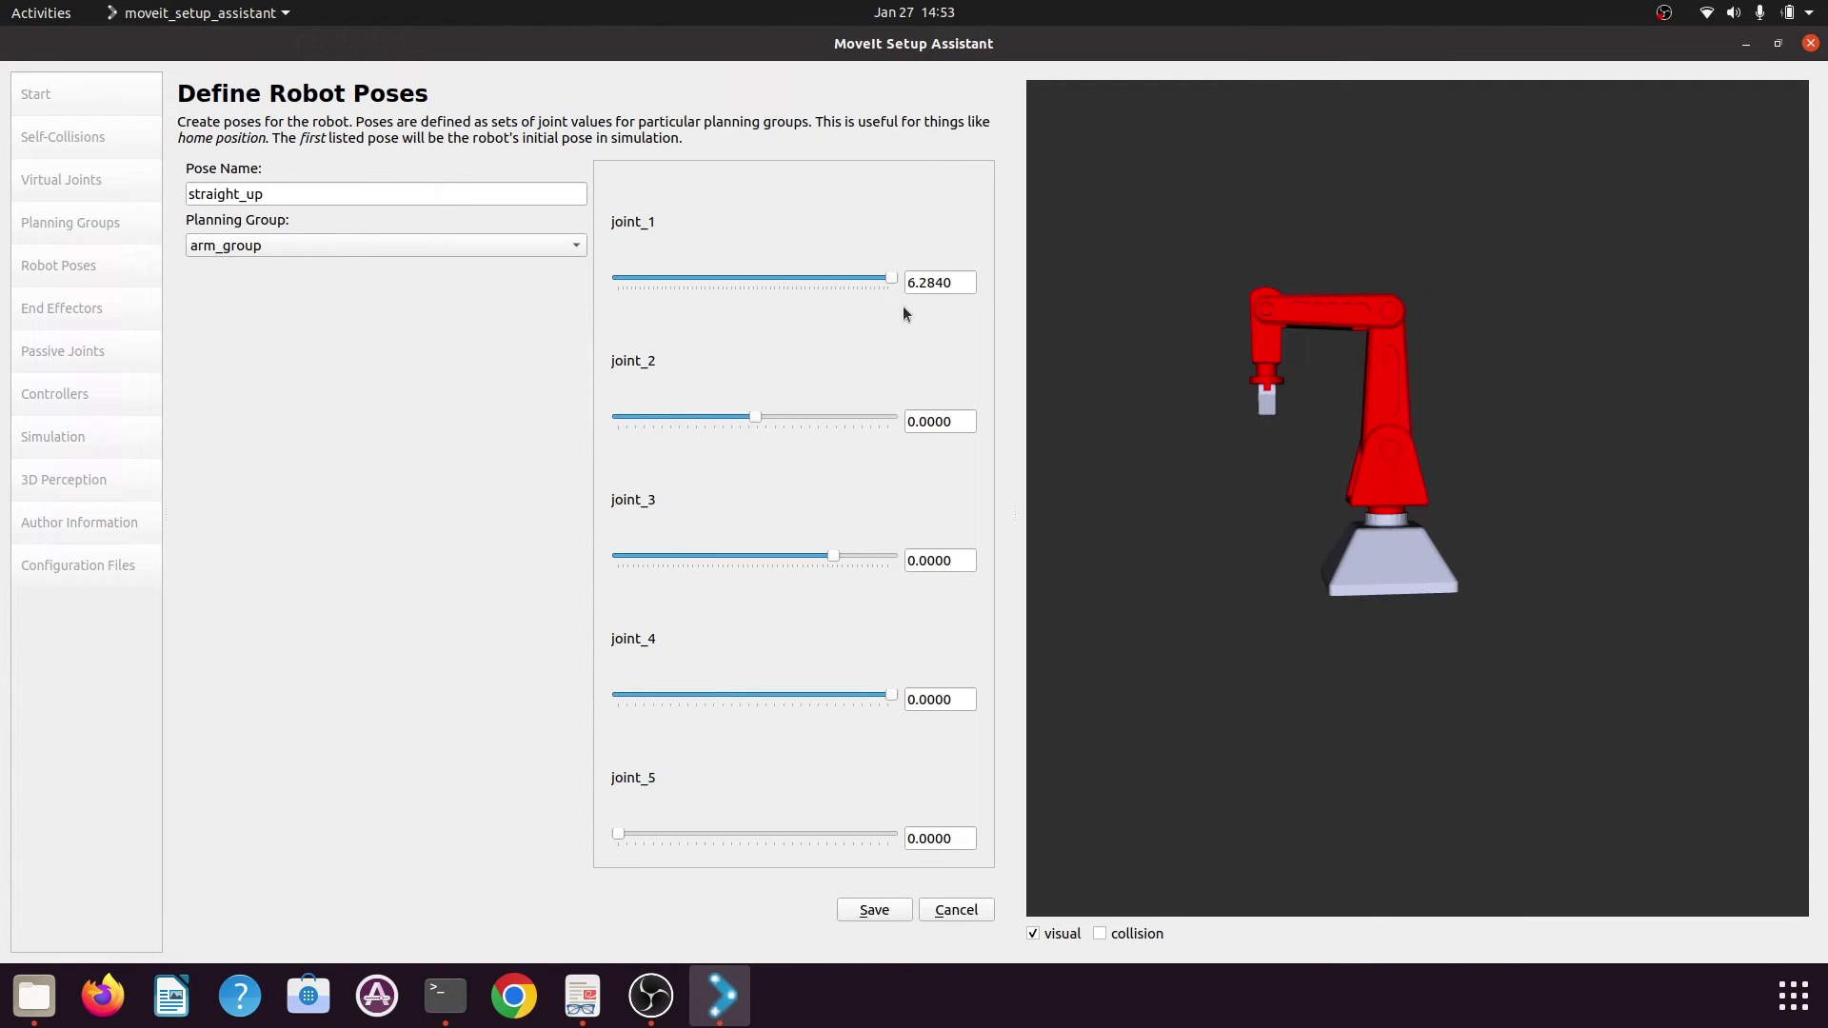
left_click_drag(887, 277, 552, 270)
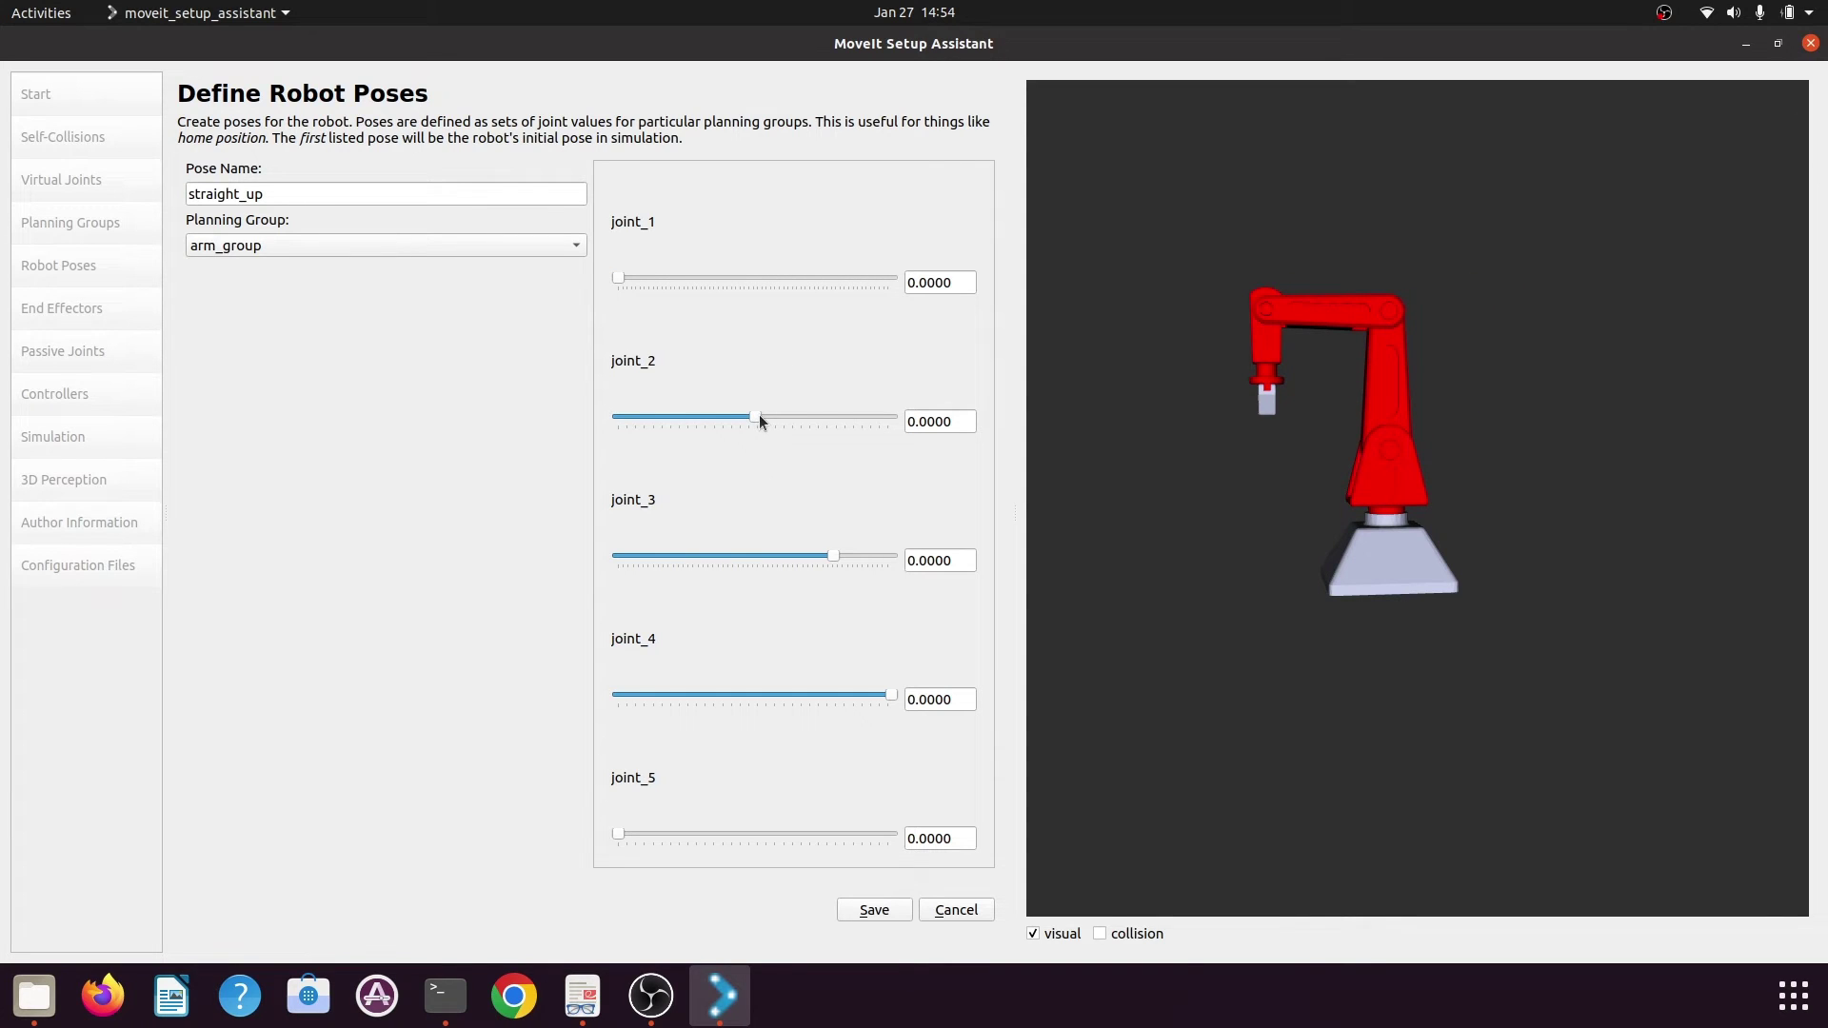
left_click_drag(758, 417, 681, 417)
triple_click(938, 422)
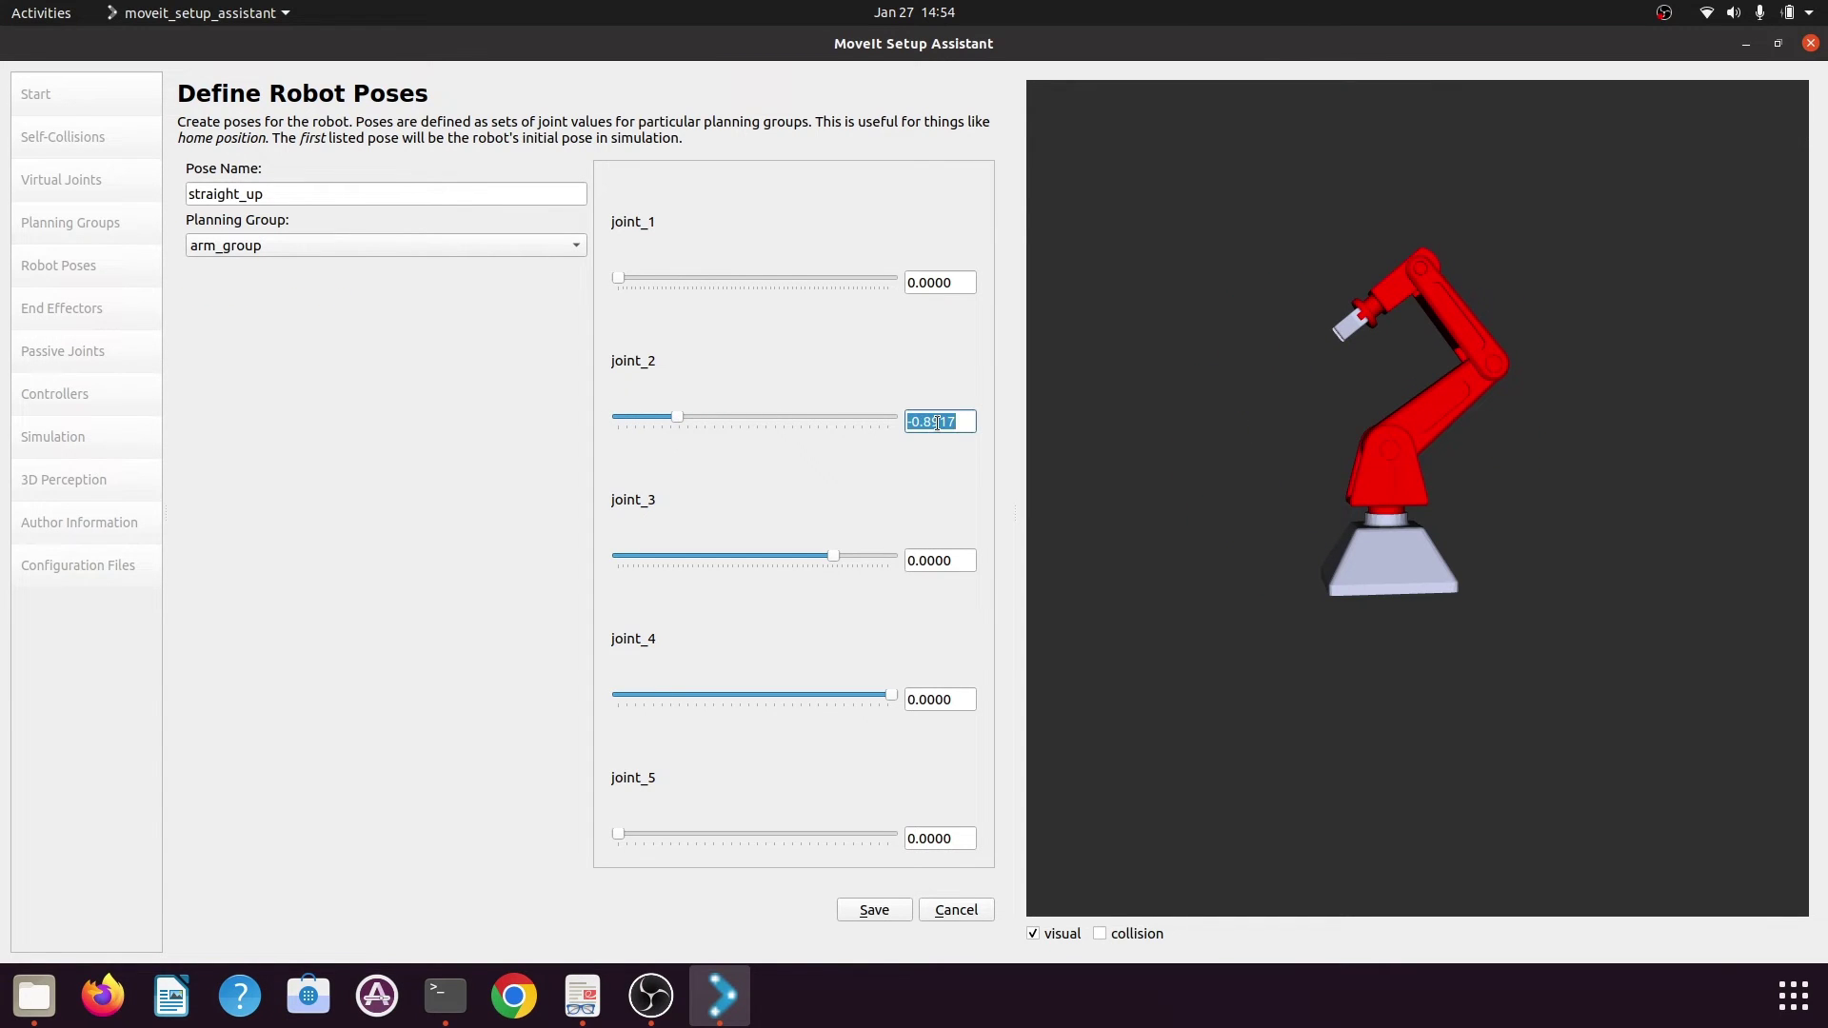
type("0")
key("Return")
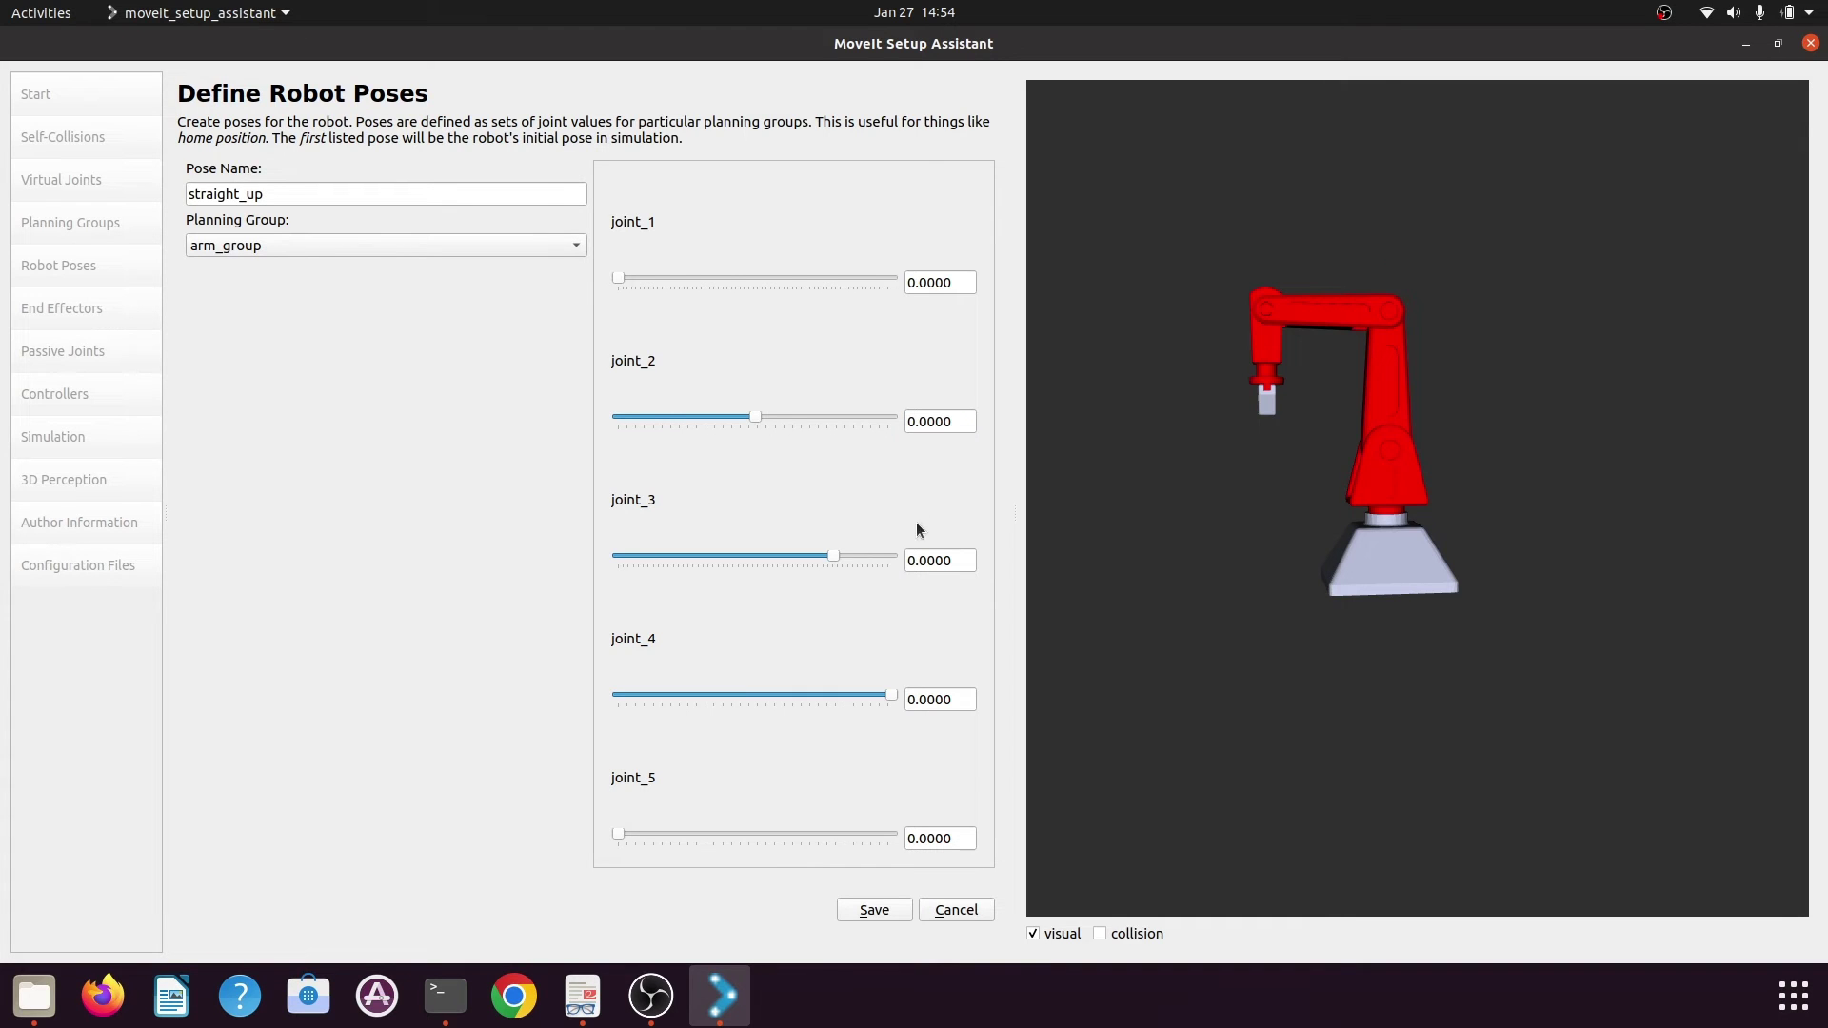
Test joint_3 down to -4.3284, then joint_4, joint_5 and a slight joint_2 rotation, returning every joint to 0
left_click_drag(836, 563, 604, 533)
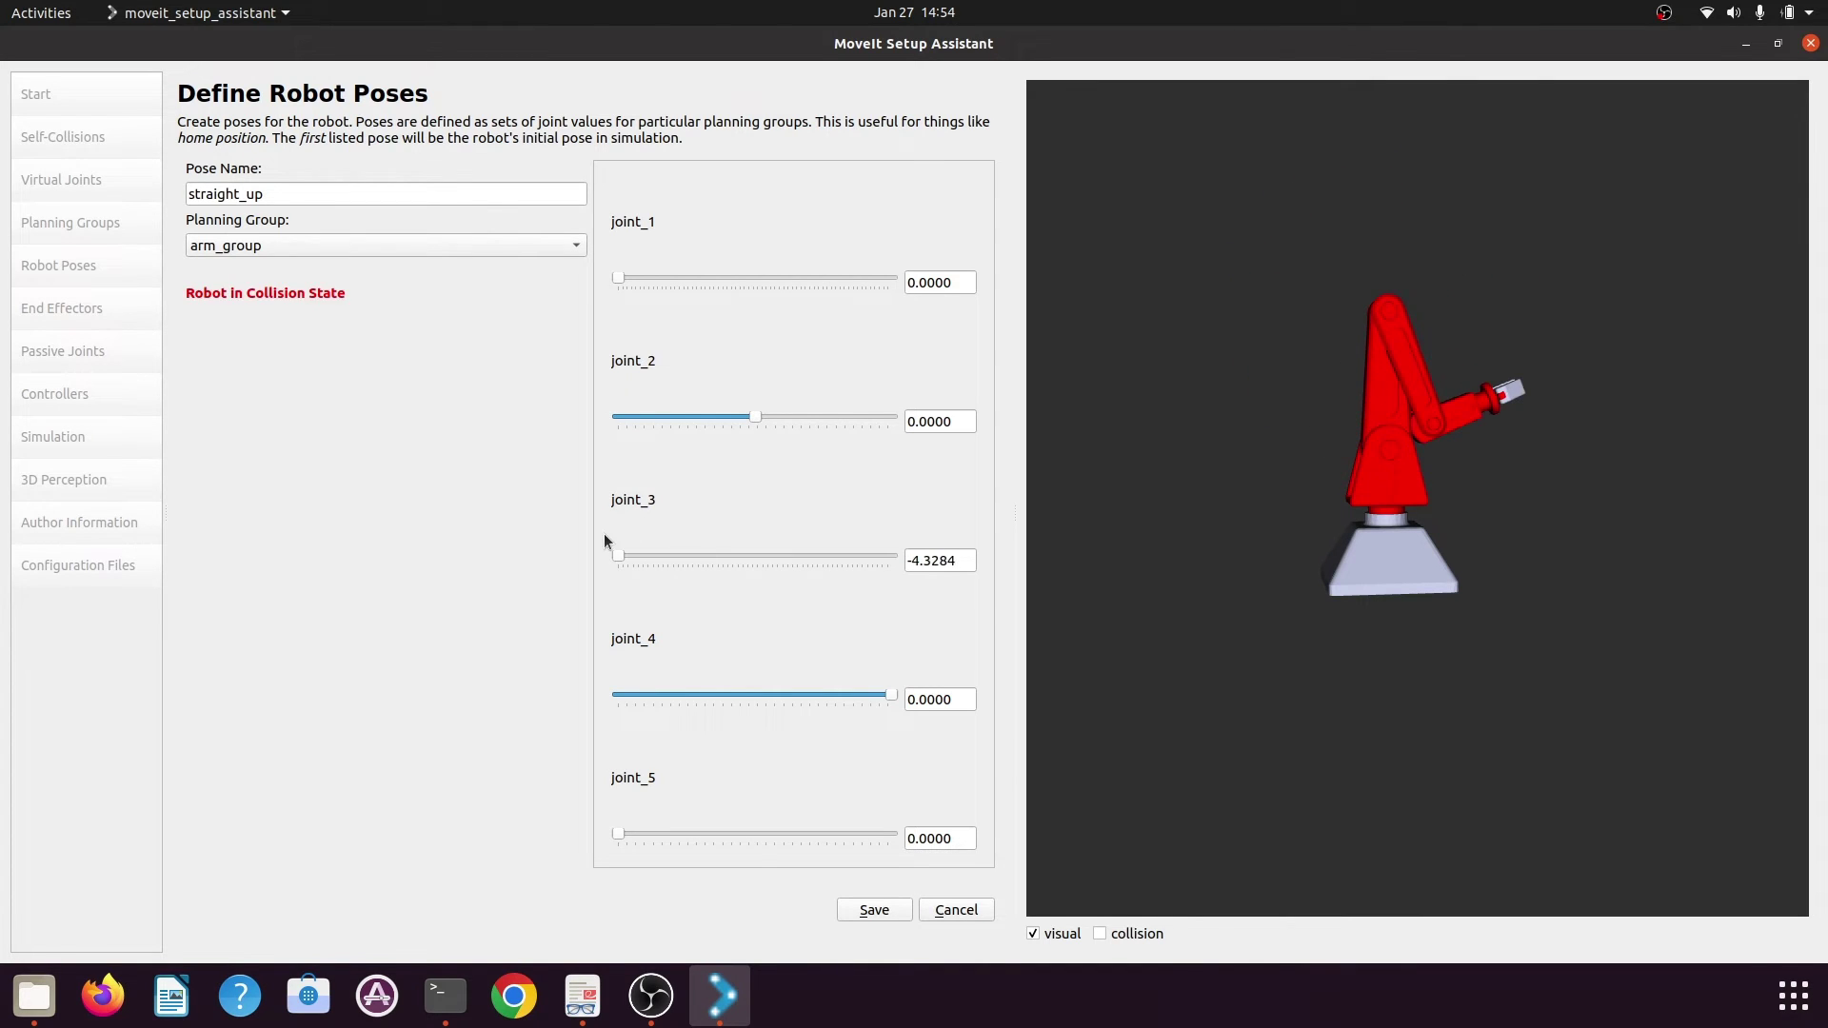
triple_click(938, 562)
type("0")
key("Return")
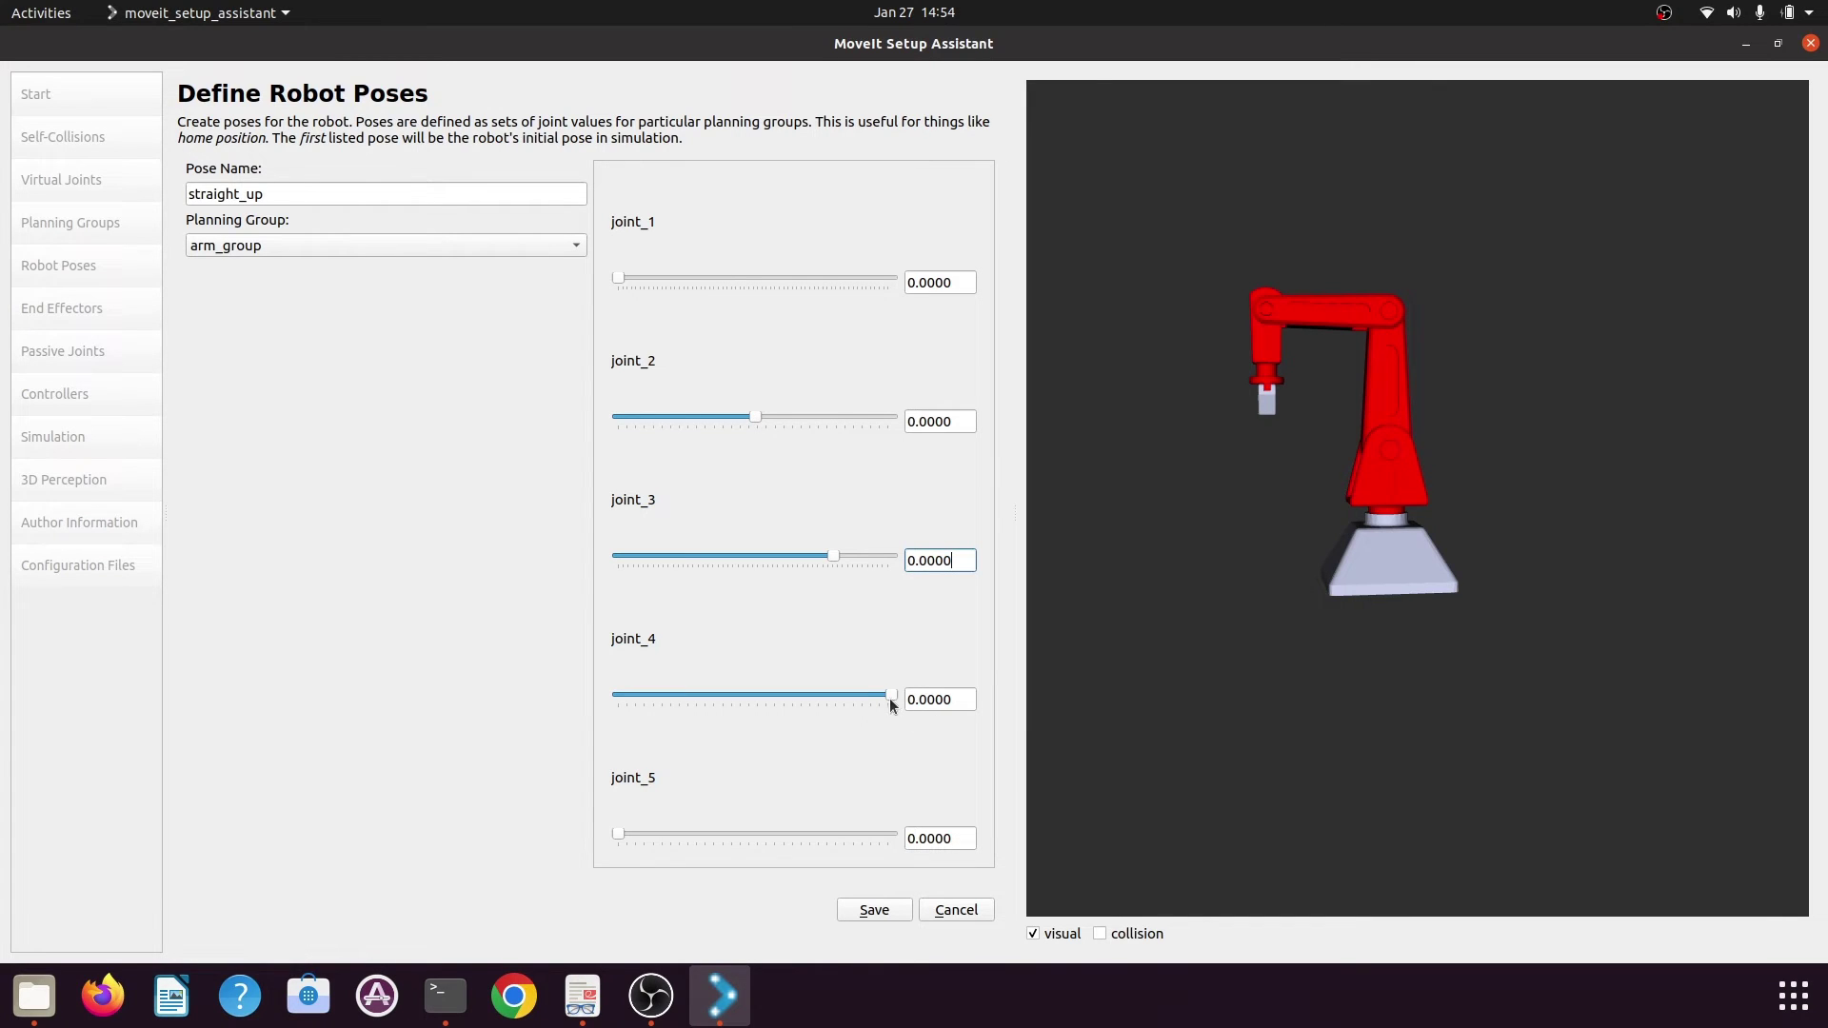
mouse_move(895, 693)
left_mouse_down()
mouse_move(621, 699)
mouse_move(949, 700)
mouse_move(507, 694)
mouse_move(928, 707)
left_mouse_up()
left_click_drag(619, 838, 513, 808)
left_click_drag(757, 416, 745, 412)
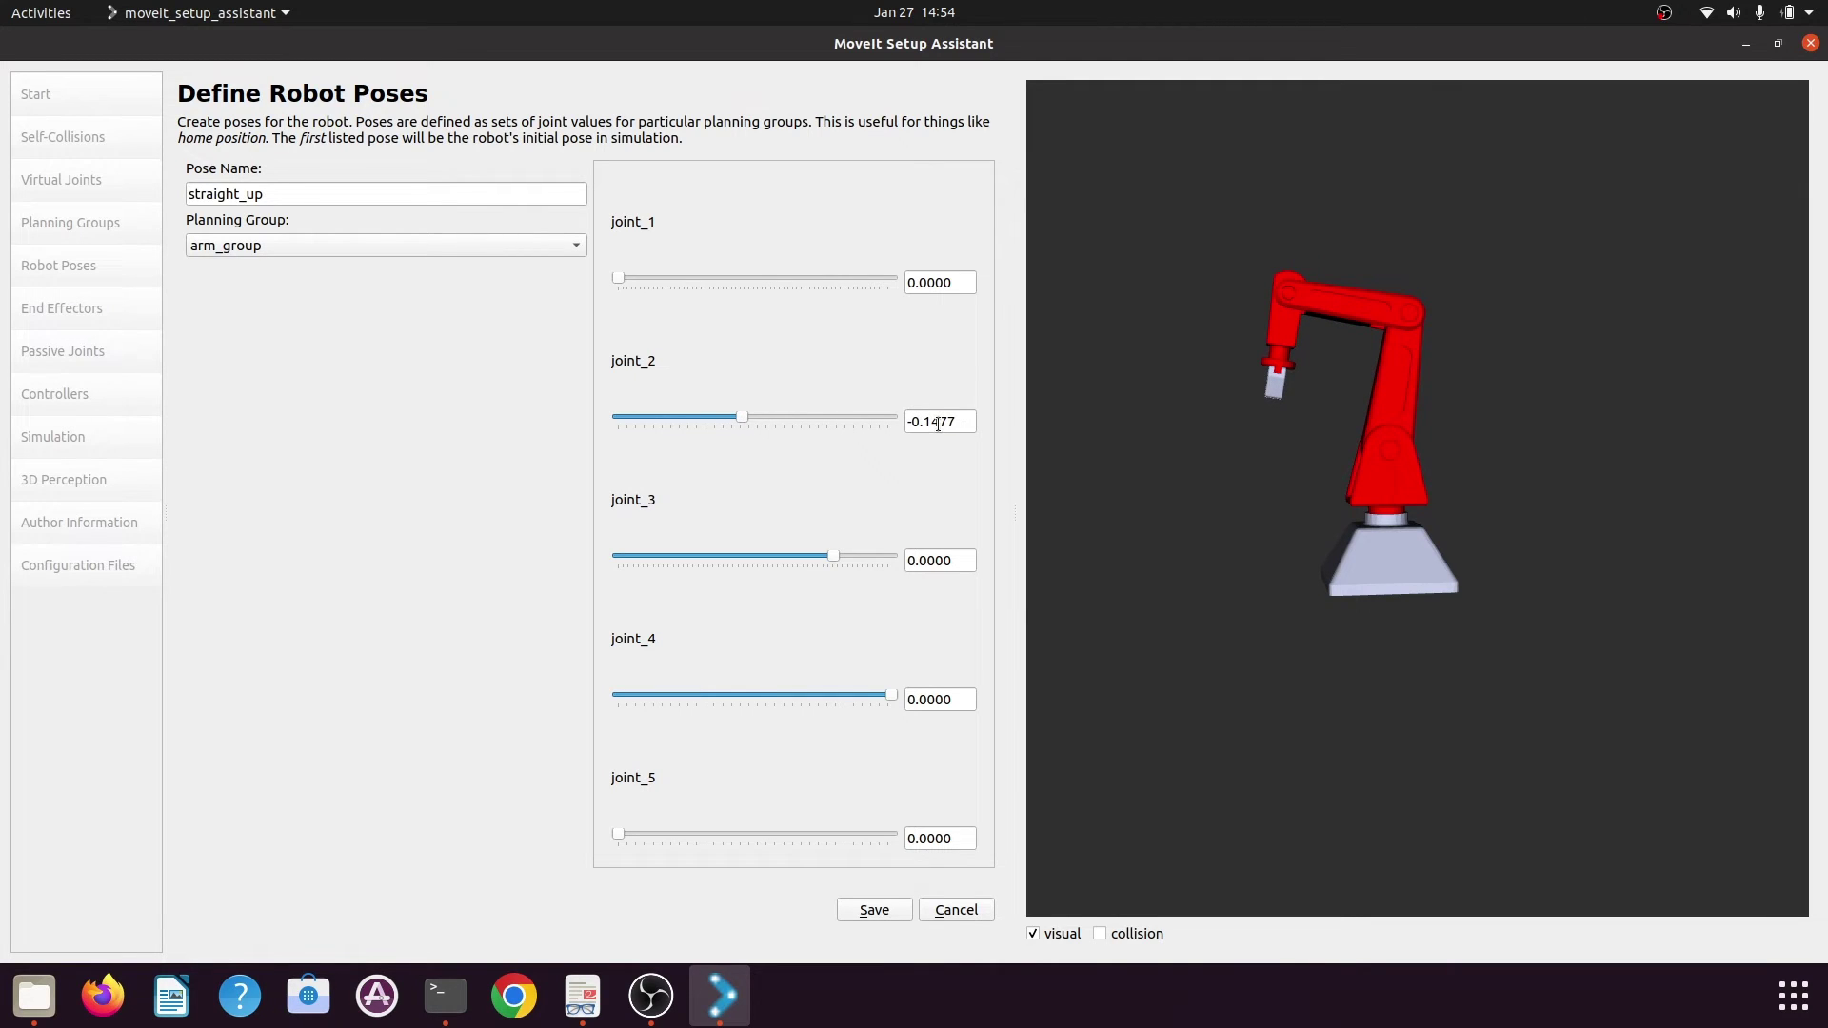
triple_click(938, 424)
type("0")
key("Return")
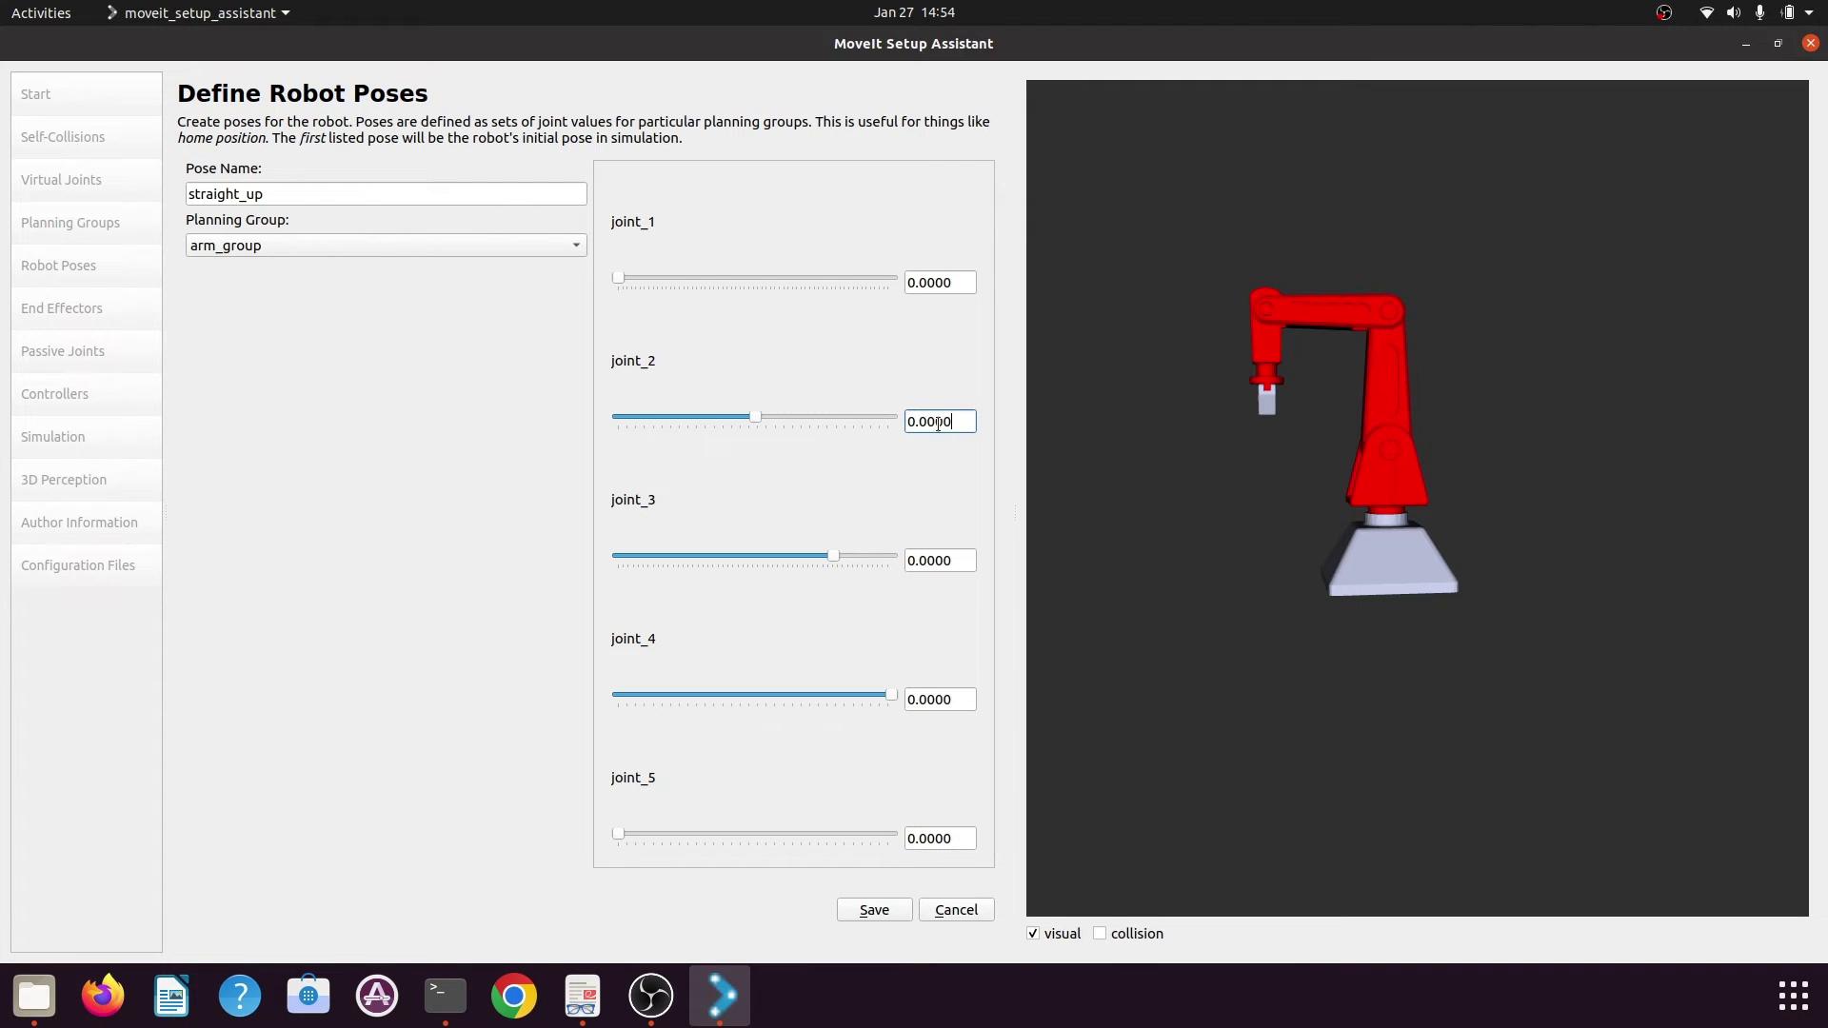
Set joint_3 of the straight_up pose to -1.572
left_click(955, 561)
left_click_drag(952, 561, 897, 560)
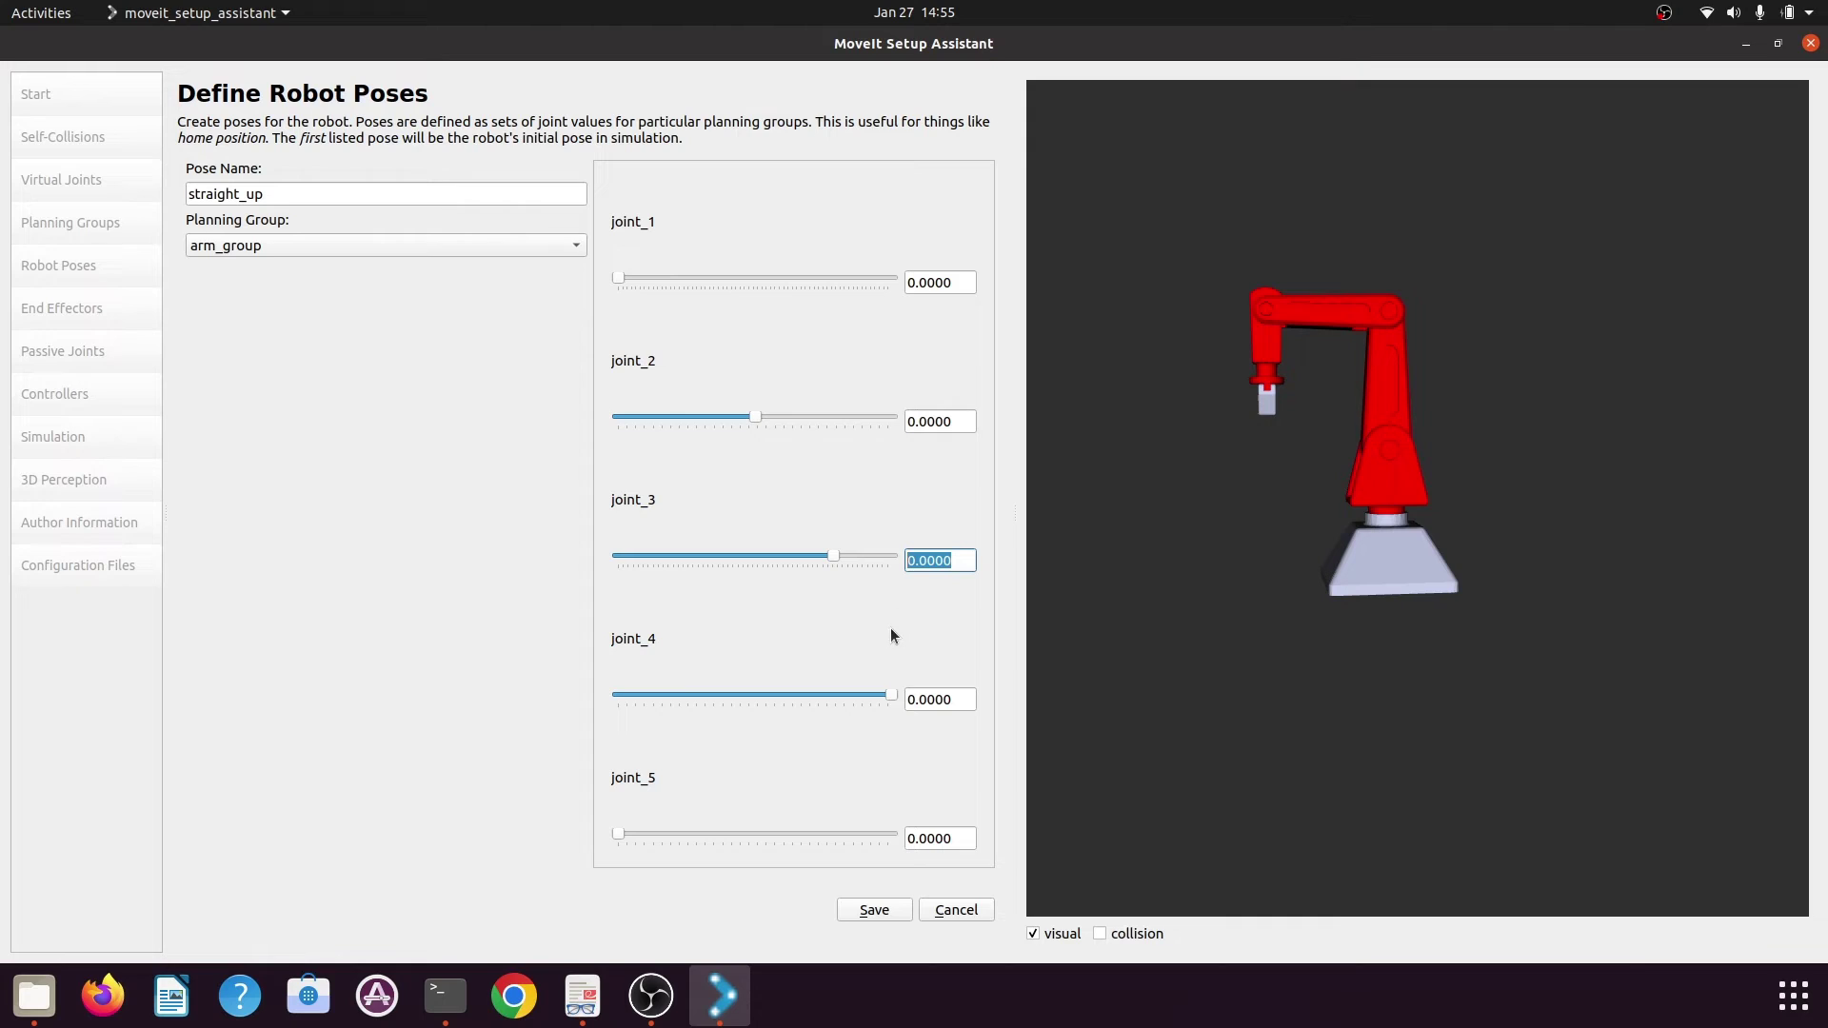
type("-1.572")
key("Return")
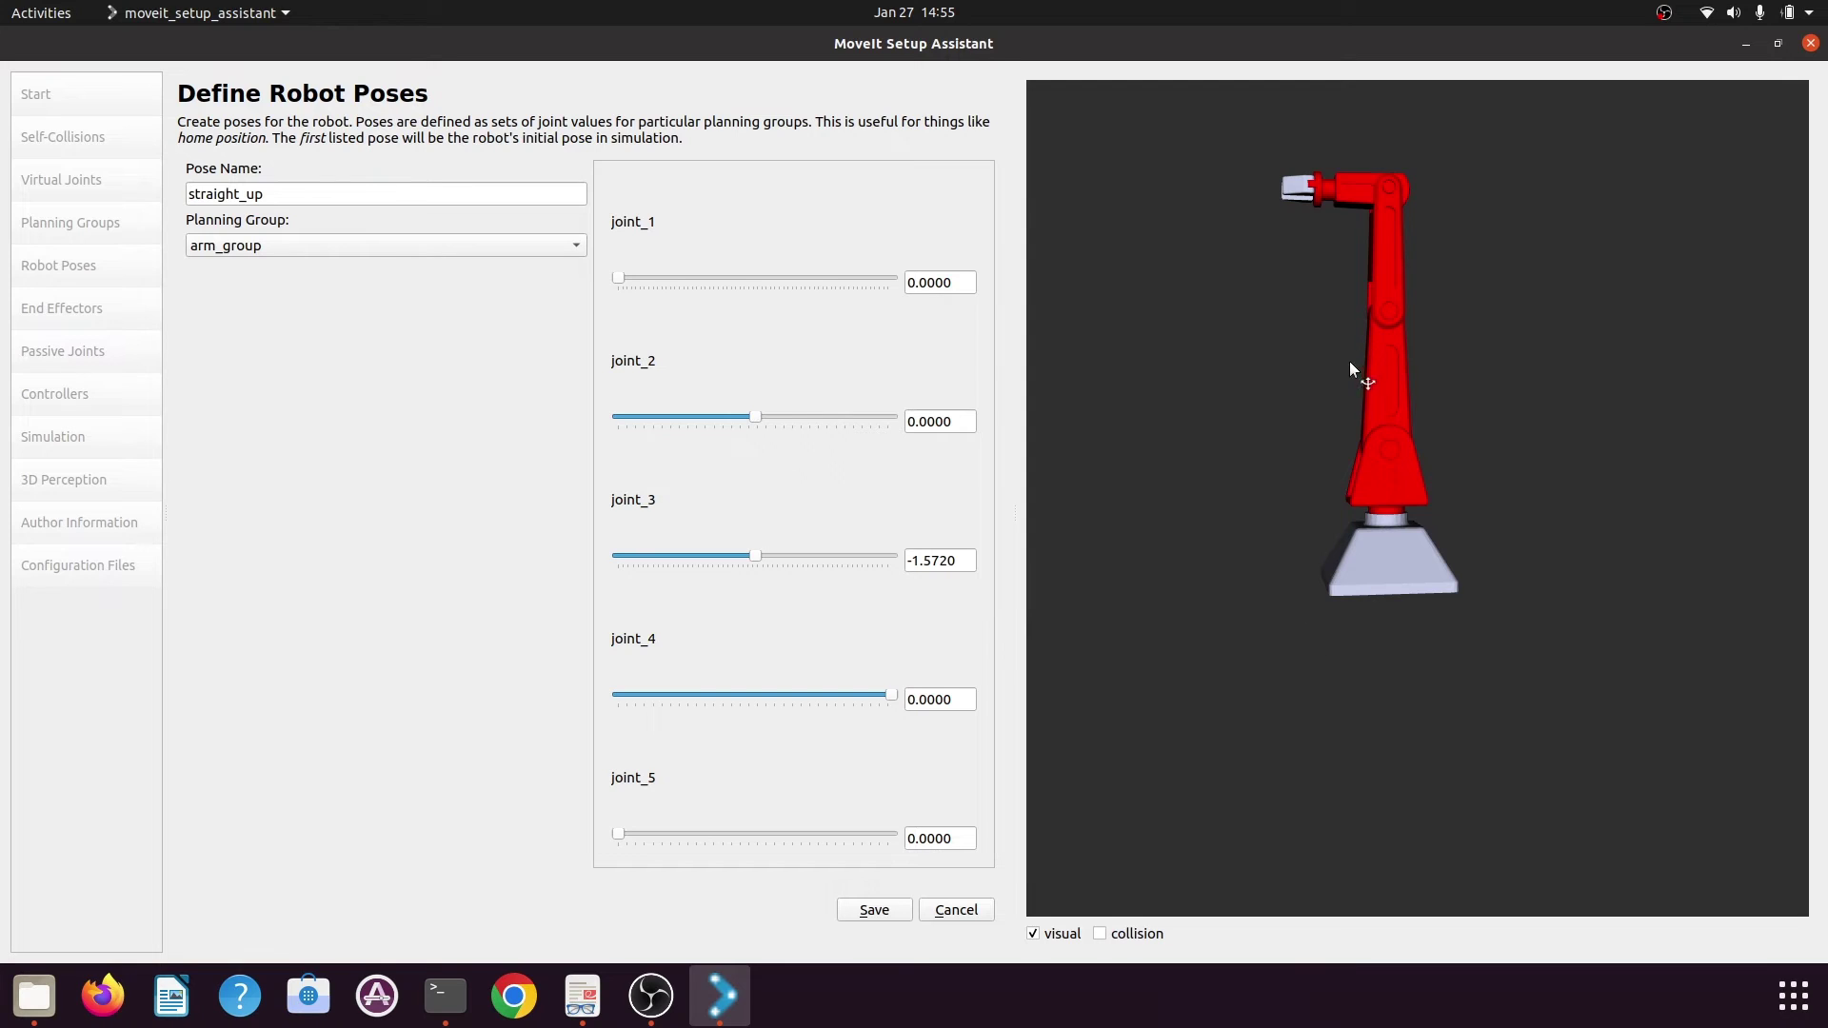
Set joint_4 to -1.5720 so the arm points straight up, and save the straight_up pose
scroll(1352, 410, "up", 2)
scroll(1368, 490, "down", 5)
scroll(1375, 271, "up", 2)
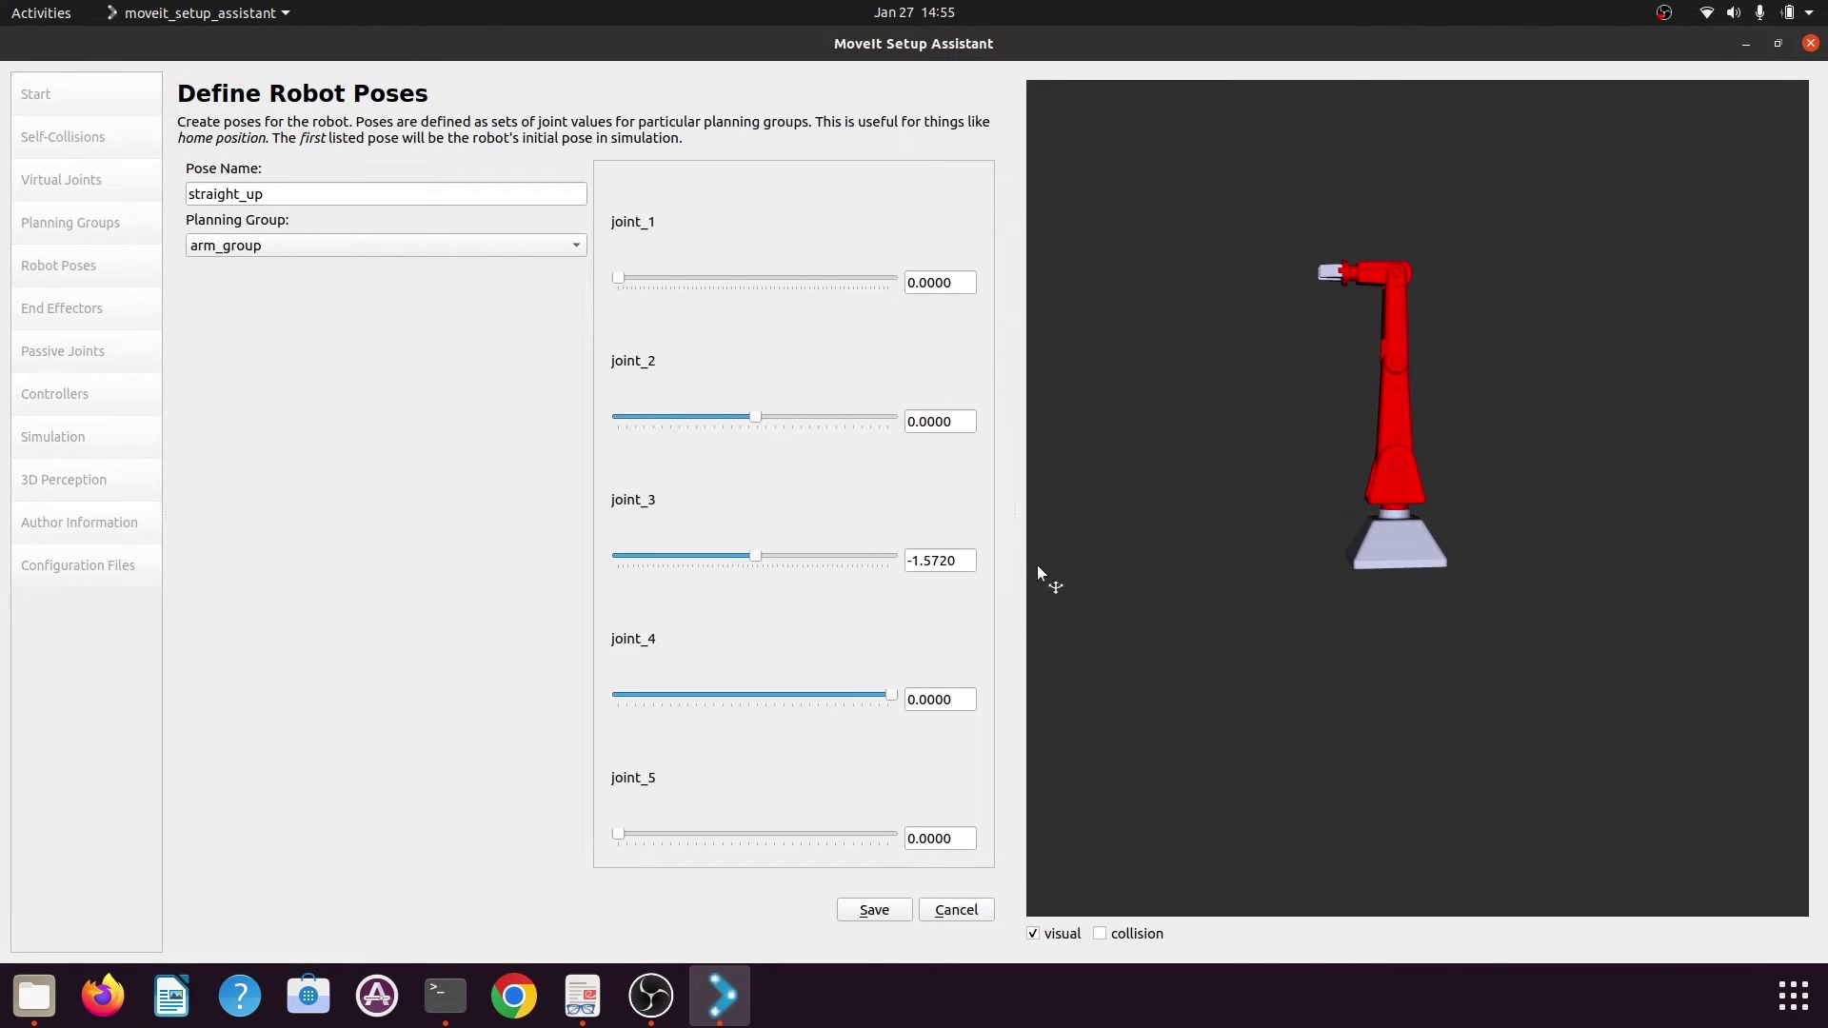
double_click(956, 699)
left_click(956, 698)
left_click_drag(967, 699, 898, 696)
type("-1.5720")
key("Return")
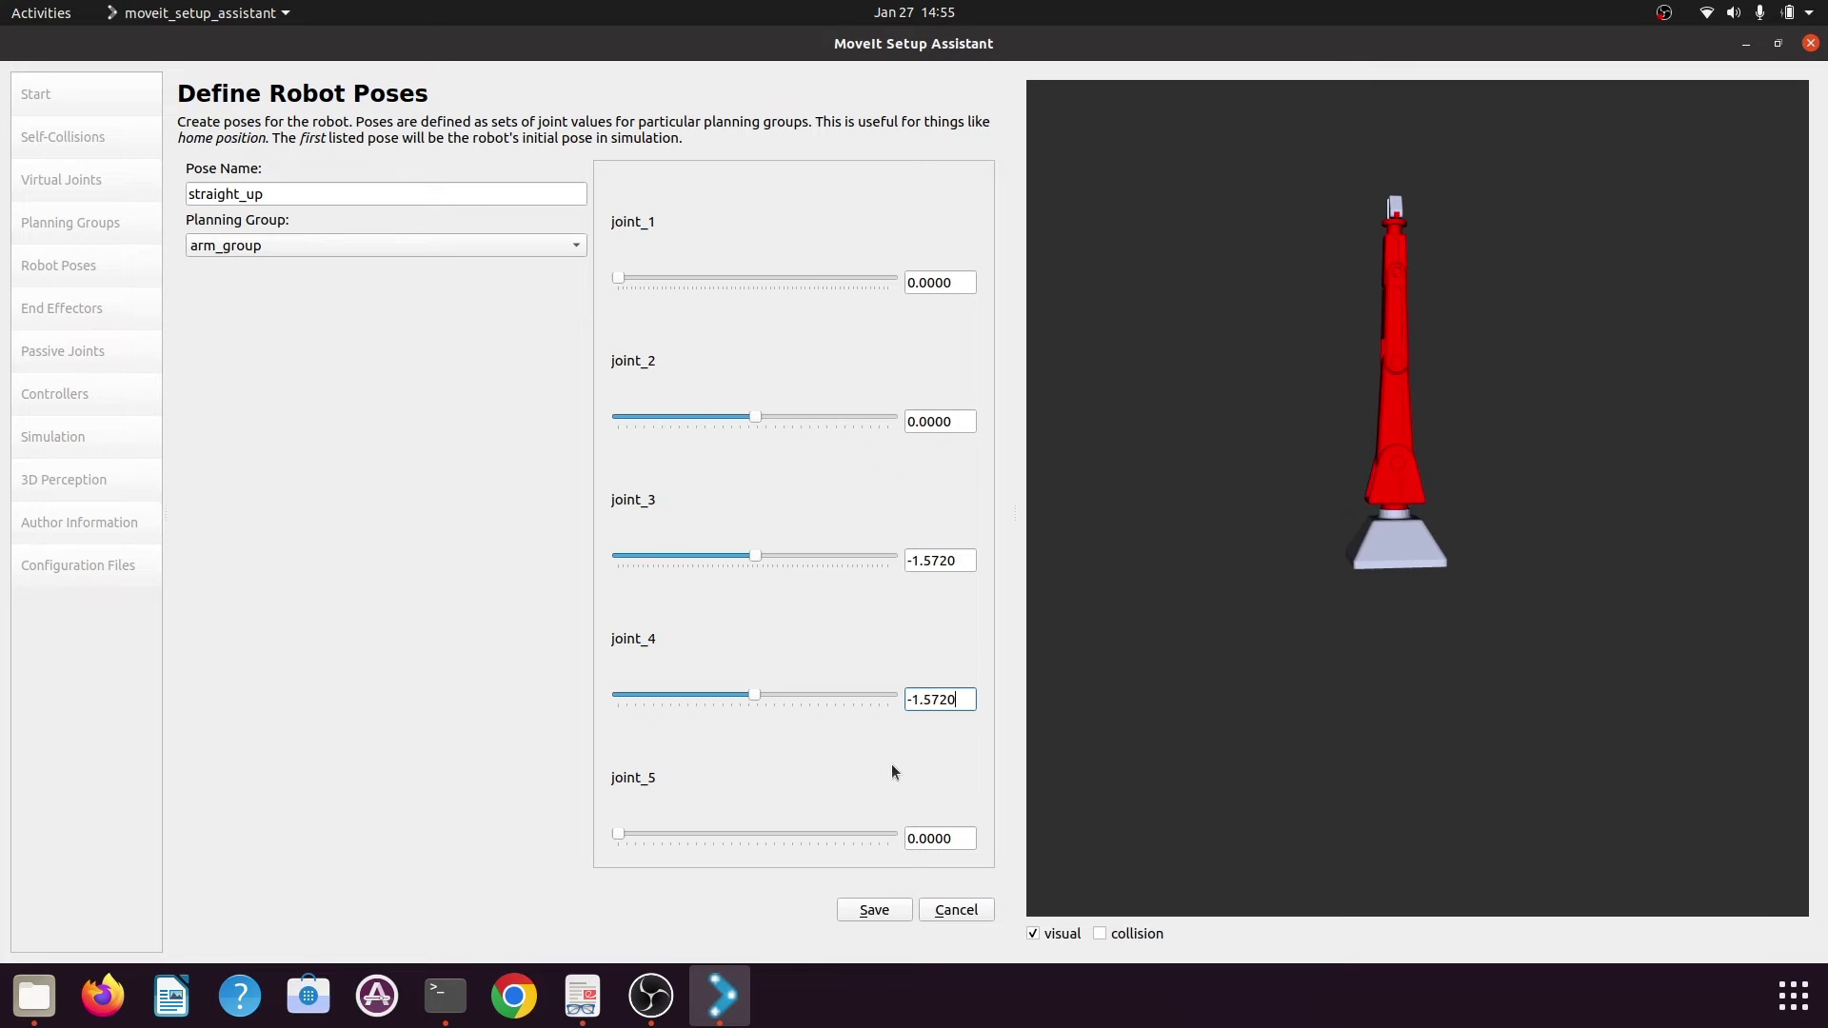
left_click(1133, 512)
left_click(853, 912)
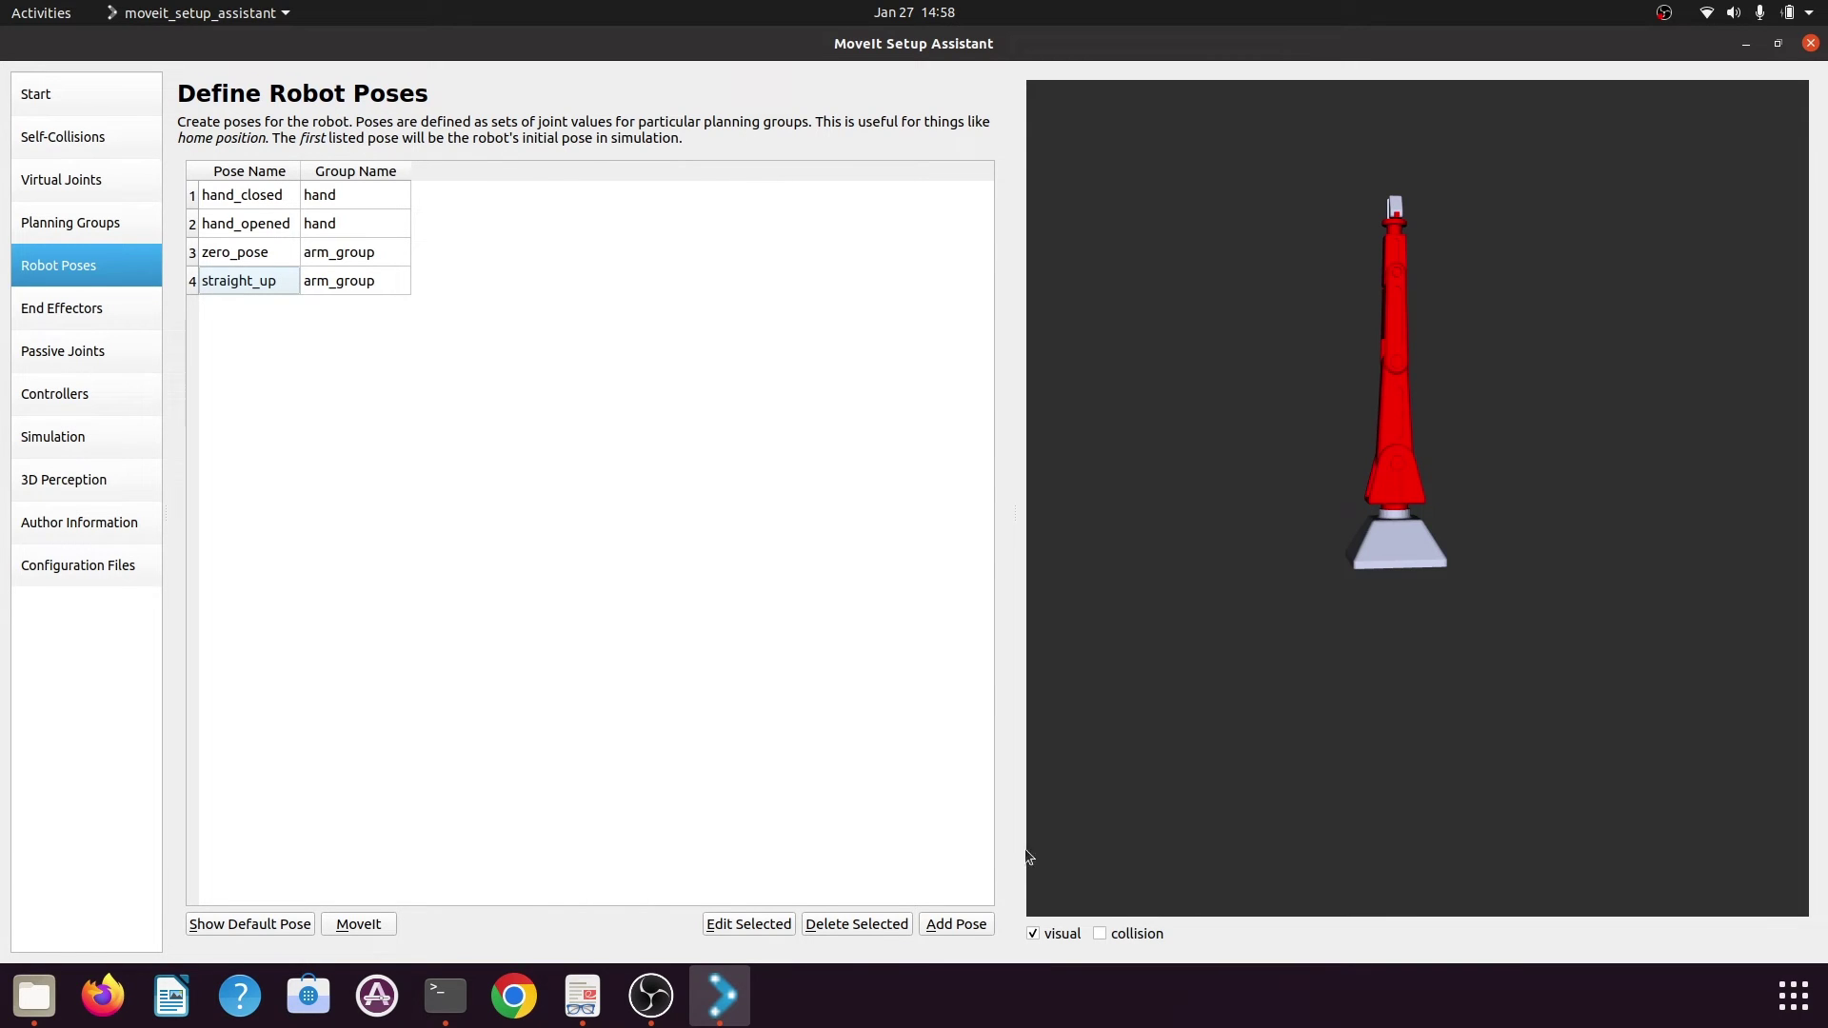
Start a new arm_group pose named pick_object and set joint_5 to 1.572
left_click(973, 922)
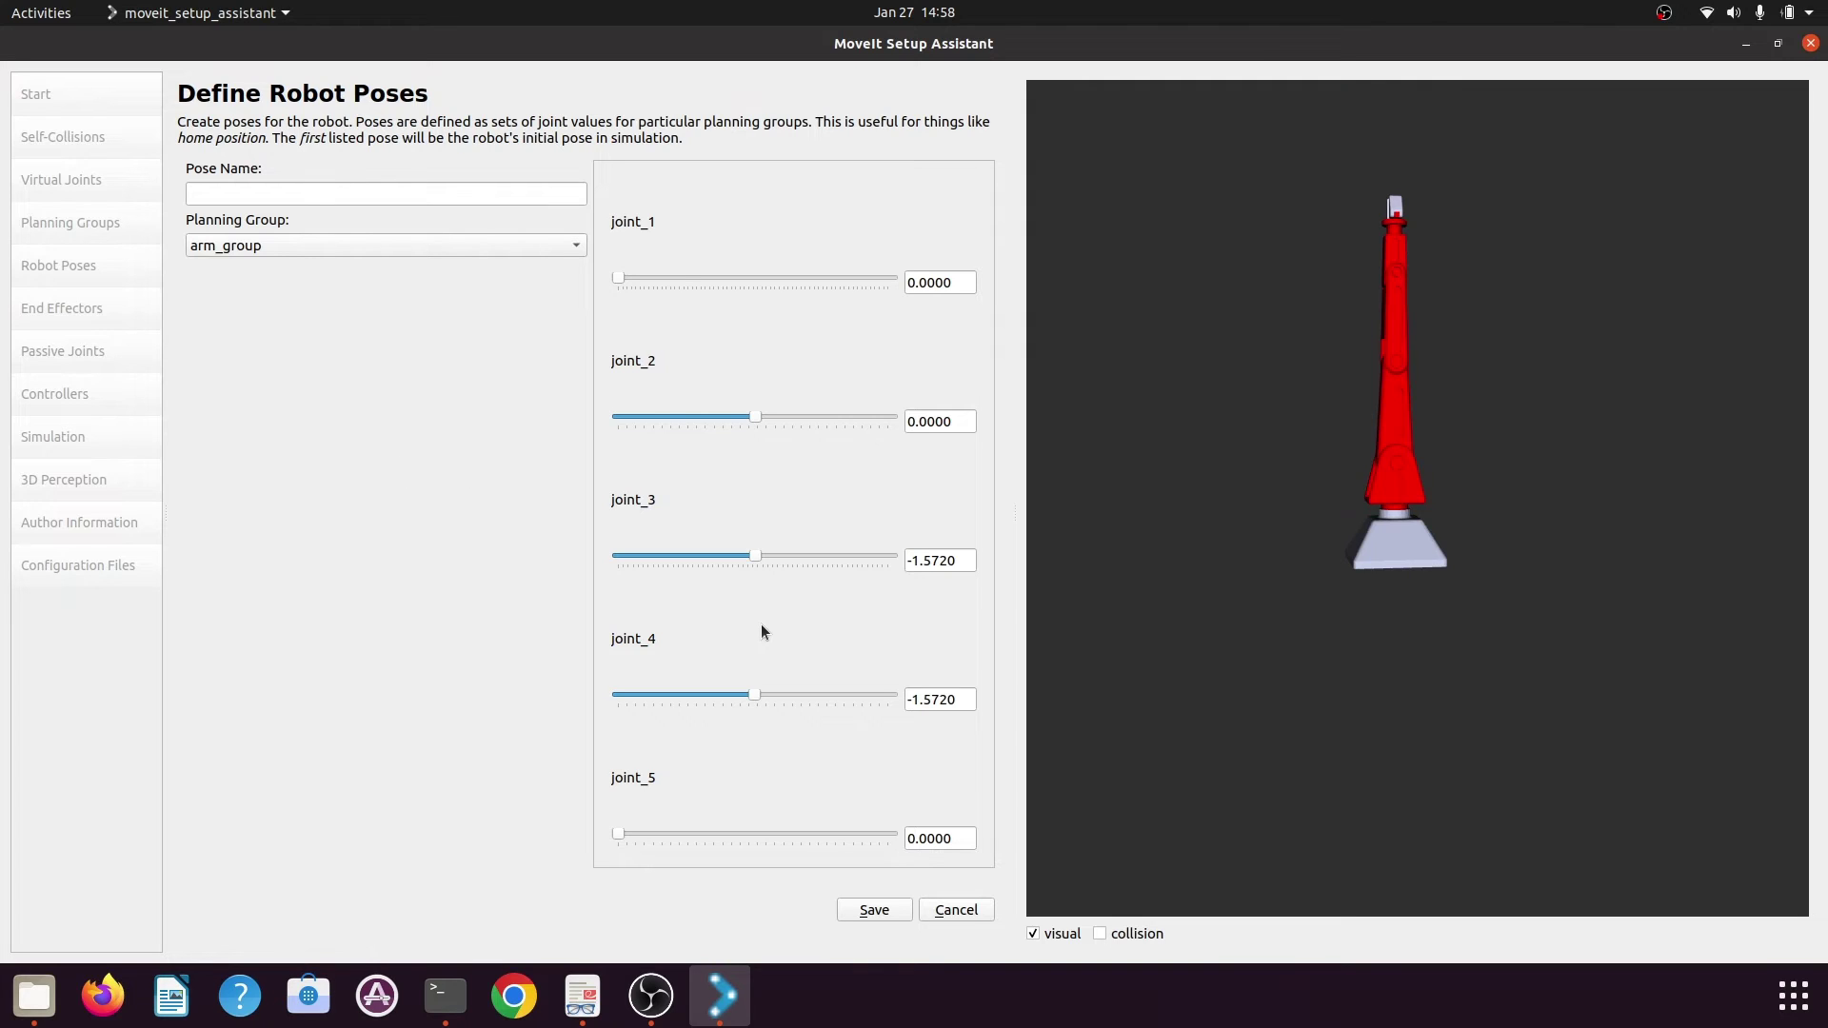
left_click(362, 191)
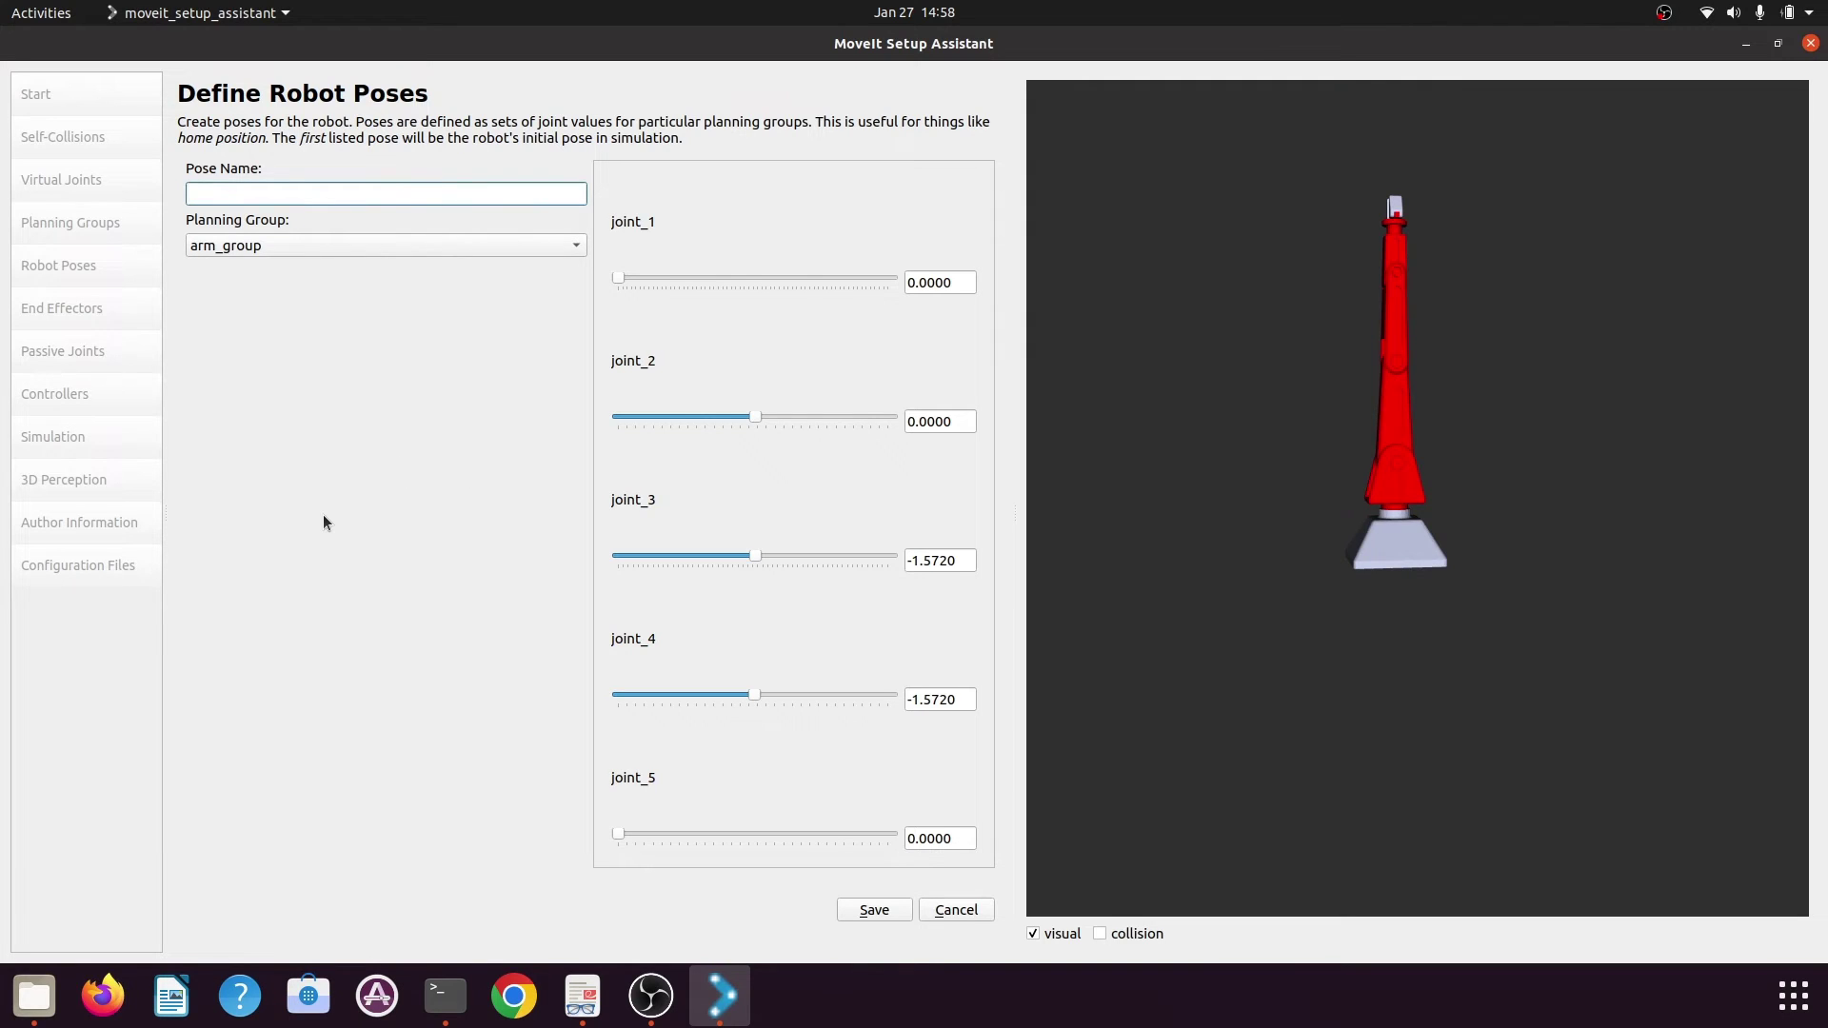
type("pick_object")
left_click_drag(618, 834, 774, 835)
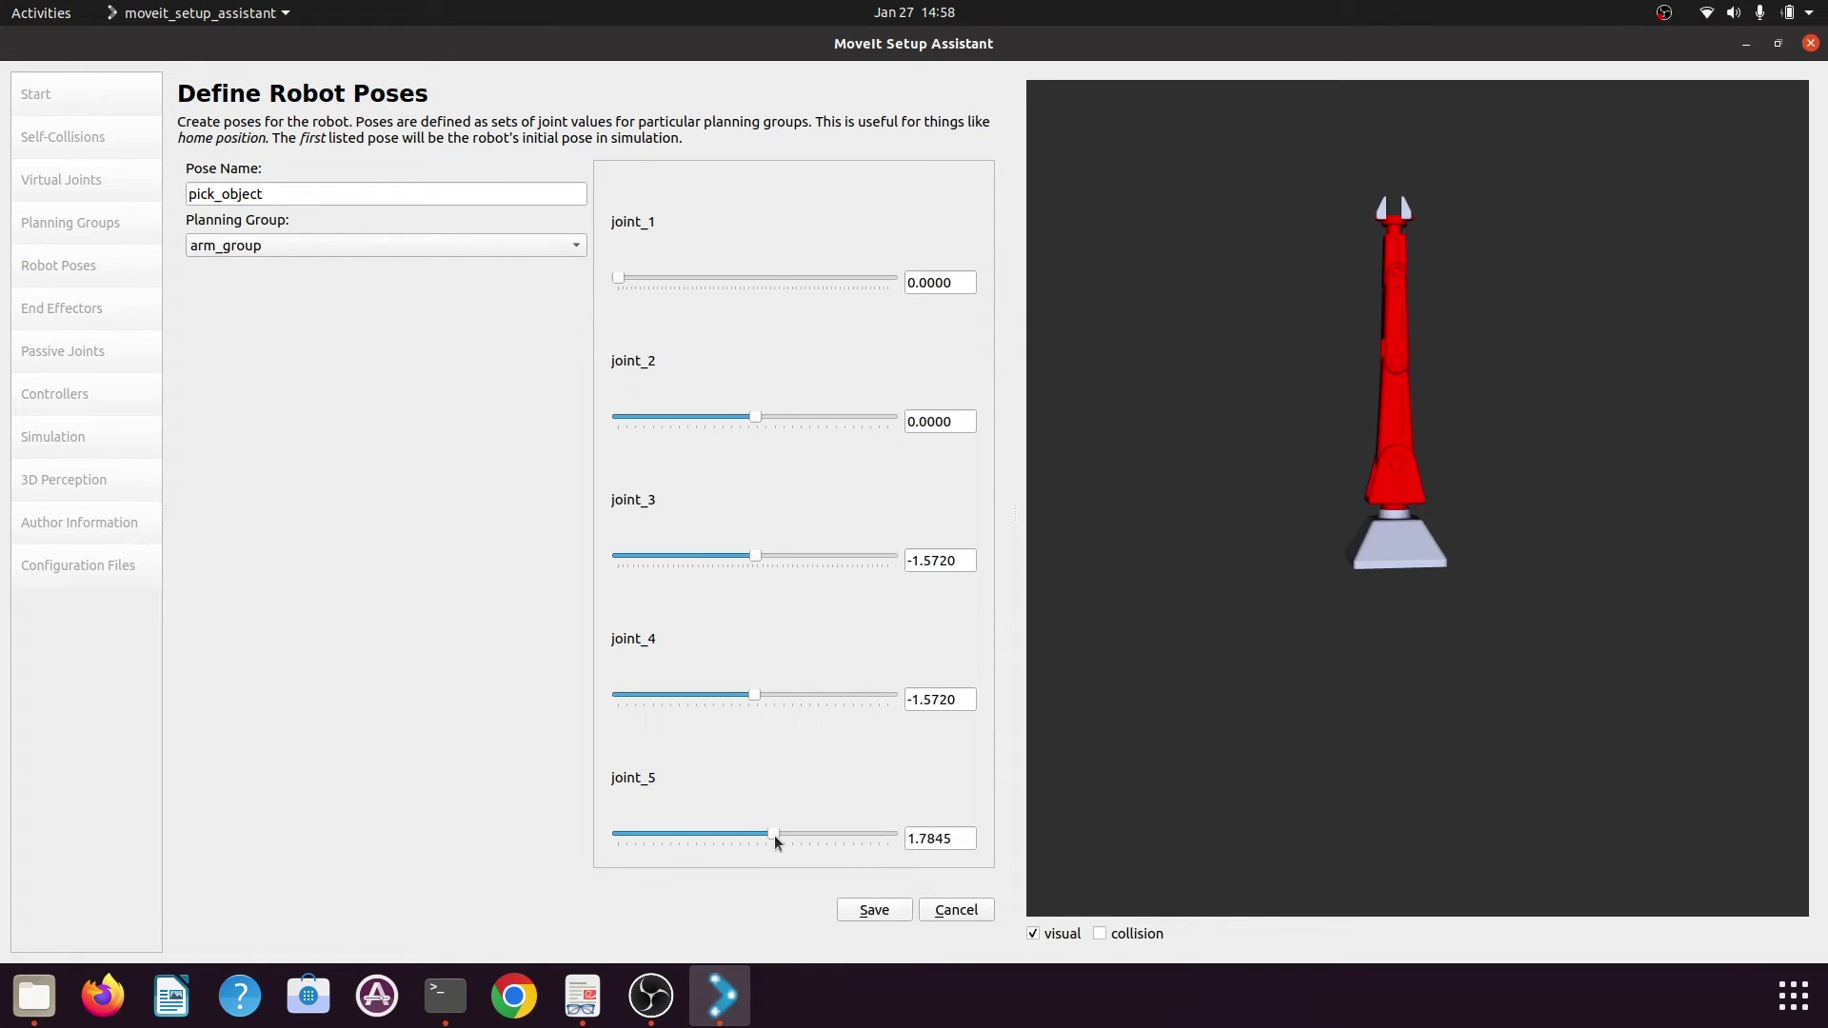
double_click(919, 843)
type("1.572")
left_click(879, 750)
Bend the arm for the pick_object pose with joint_2 at 1.2637, joint_3 at -0.5058 and joint_4 at -0.7554, and save it
left_click_drag(762, 416, 858, 434)
left_click_drag(763, 558, 805, 562)
left_click_drag(766, 700, 849, 696)
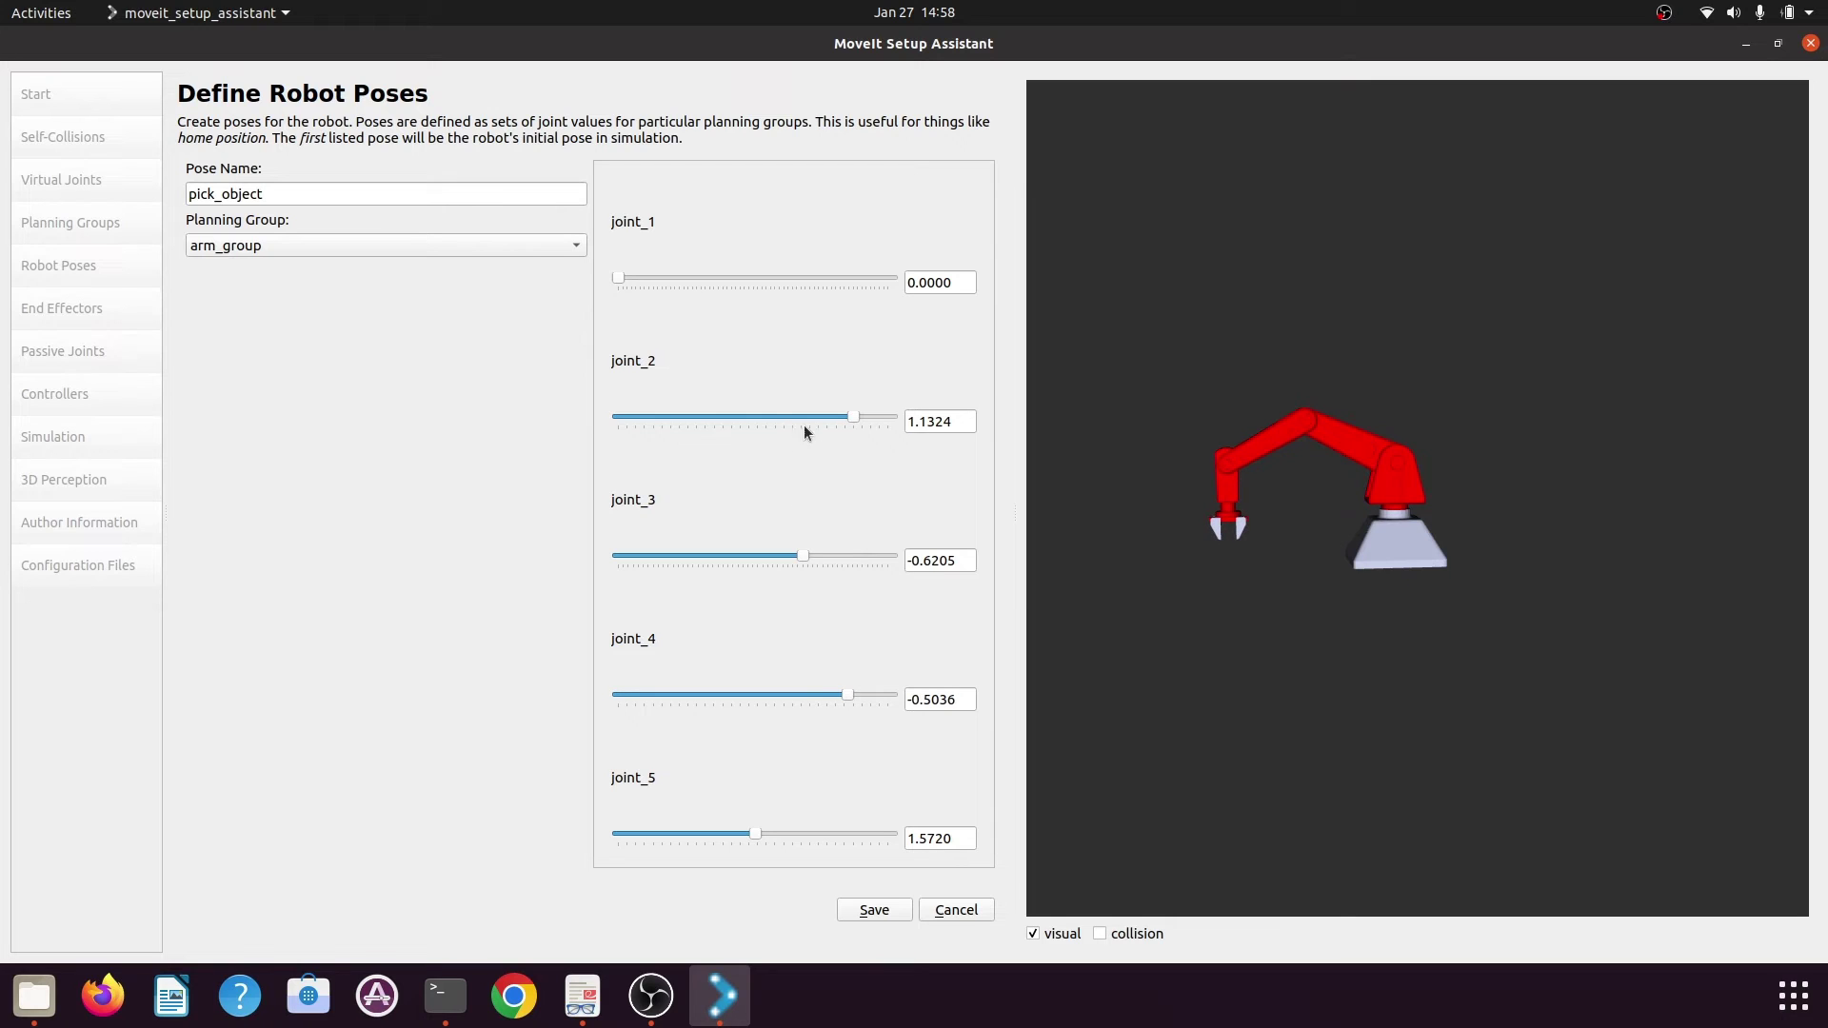
left_click_drag(854, 416, 871, 417)
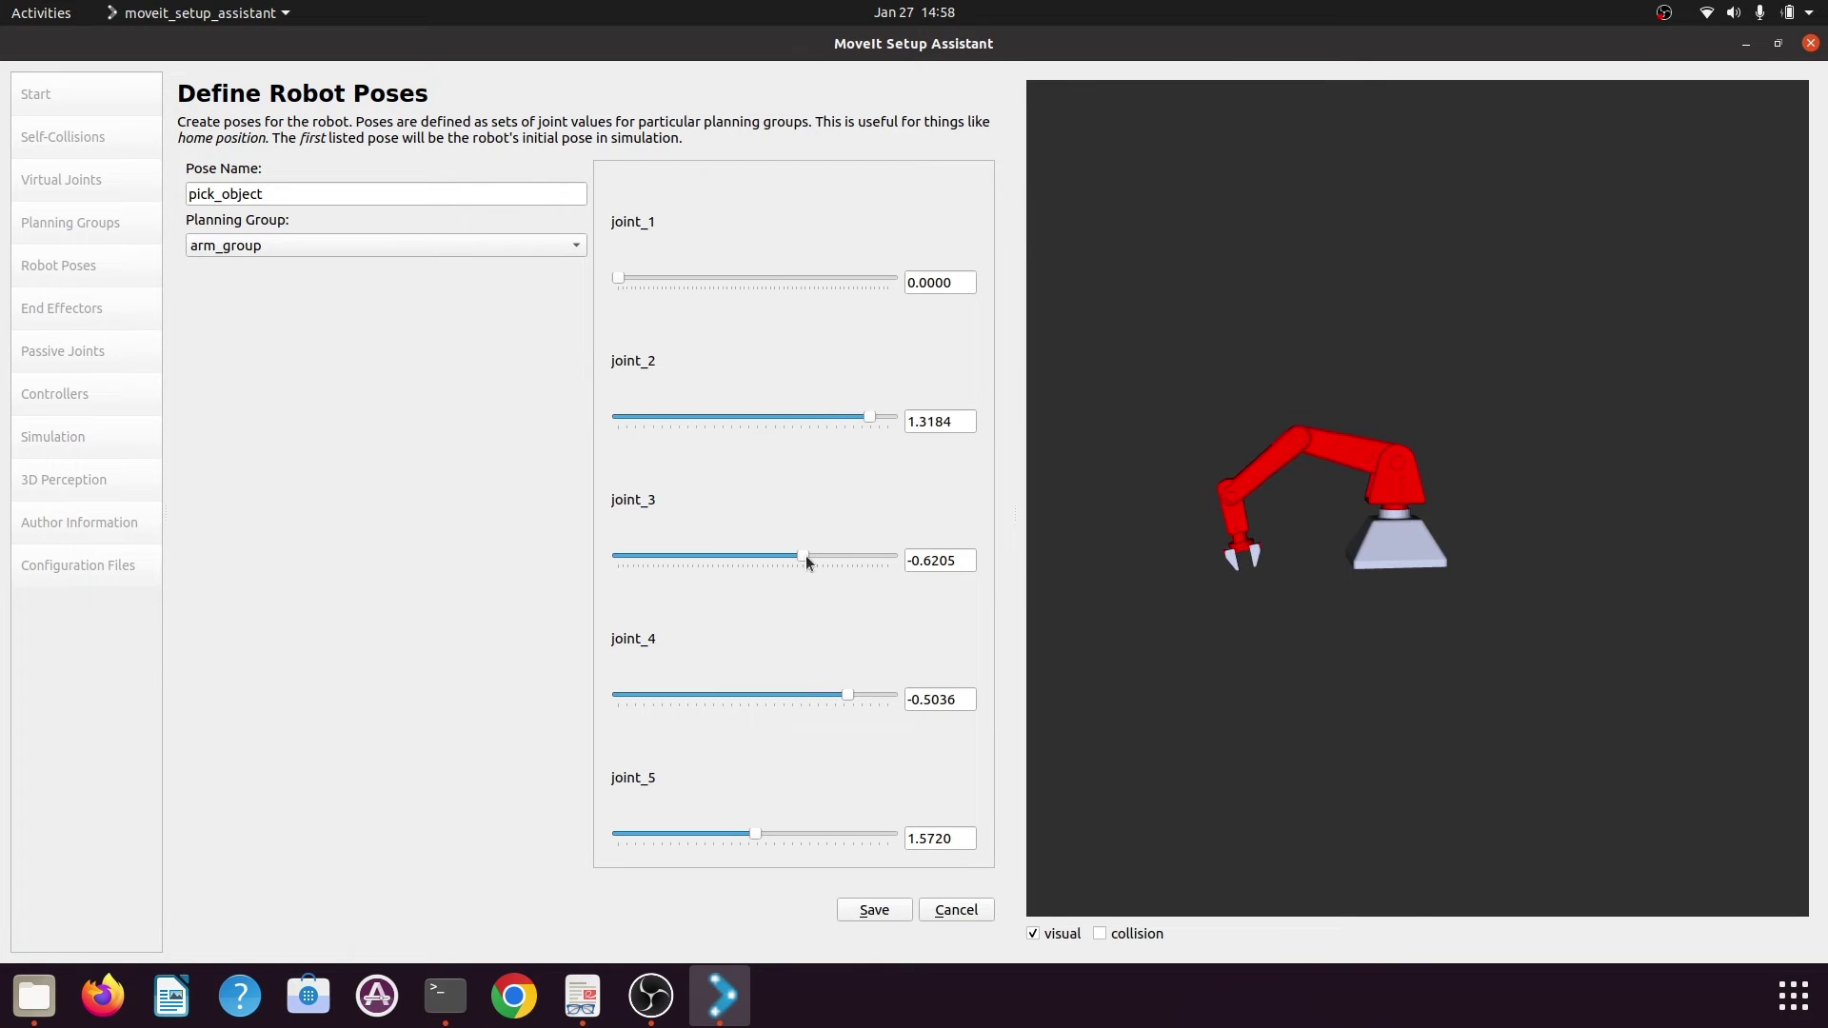
mouse_move(806, 556)
left_mouse_down()
mouse_move(832, 558)
mouse_move(812, 557)
left_mouse_up()
left_click_drag(846, 700, 814, 702)
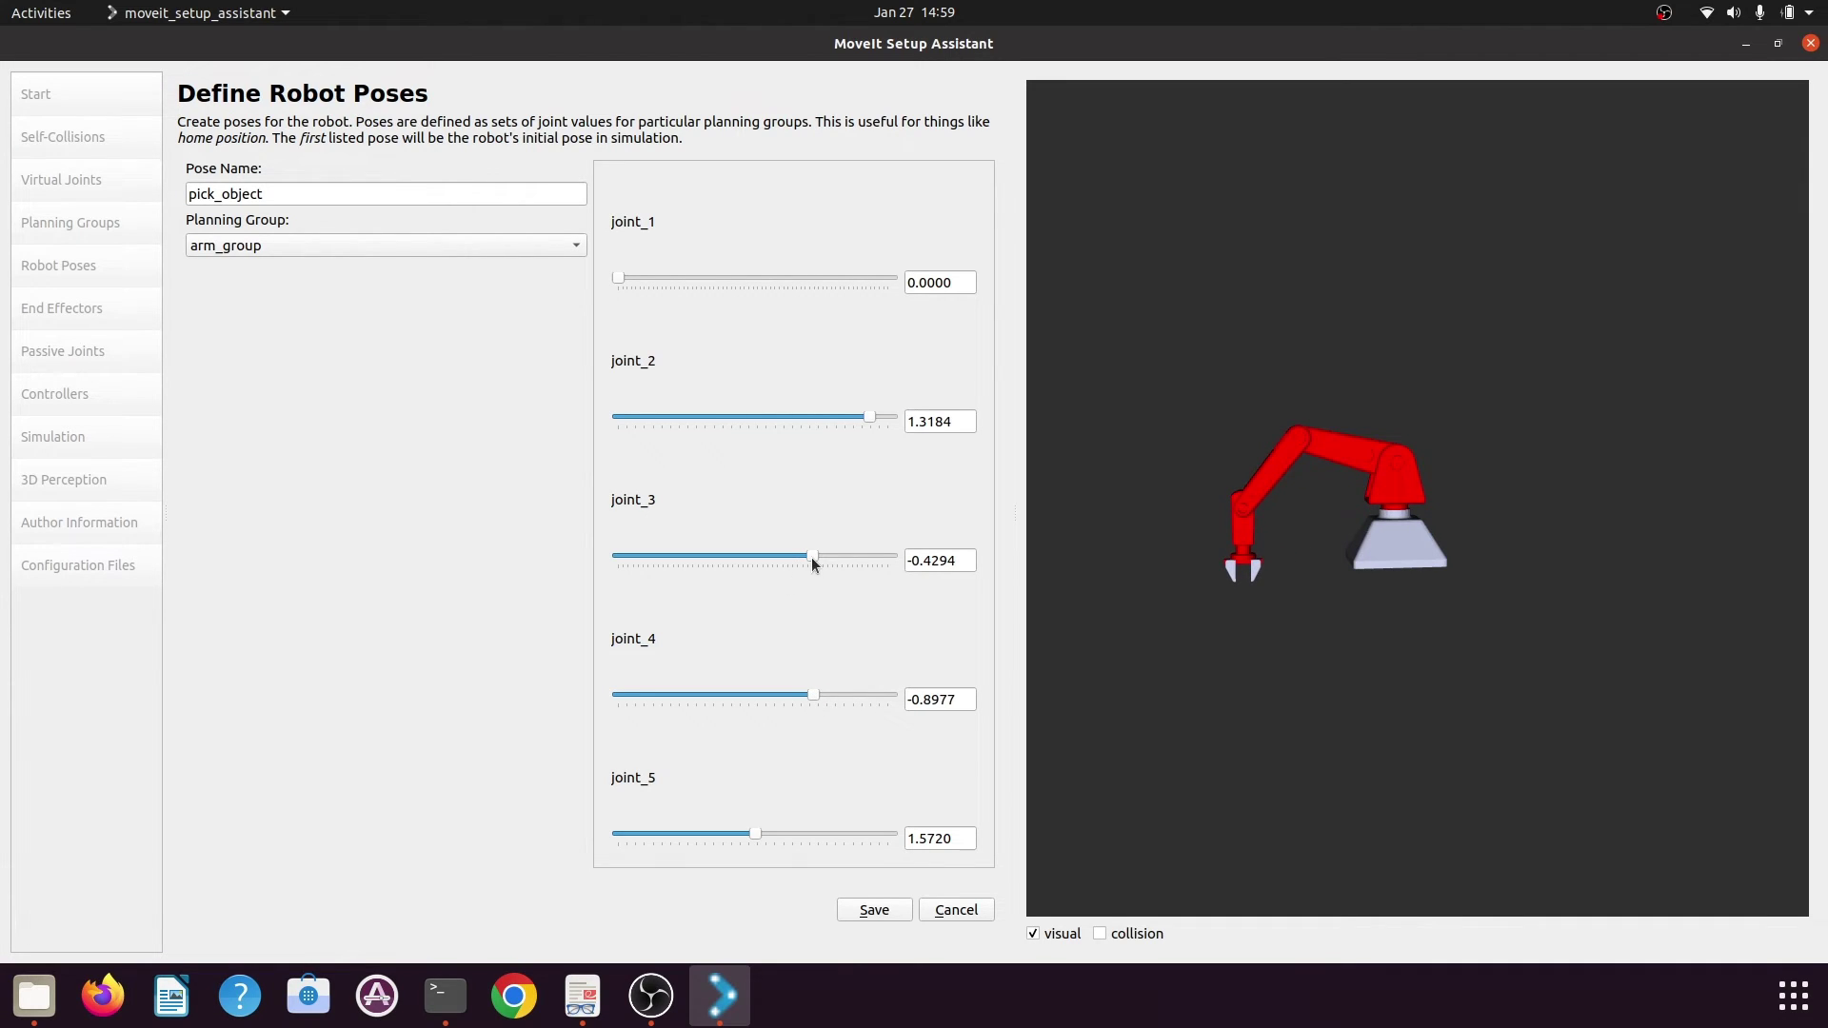
left_click_drag(812, 560, 803, 560)
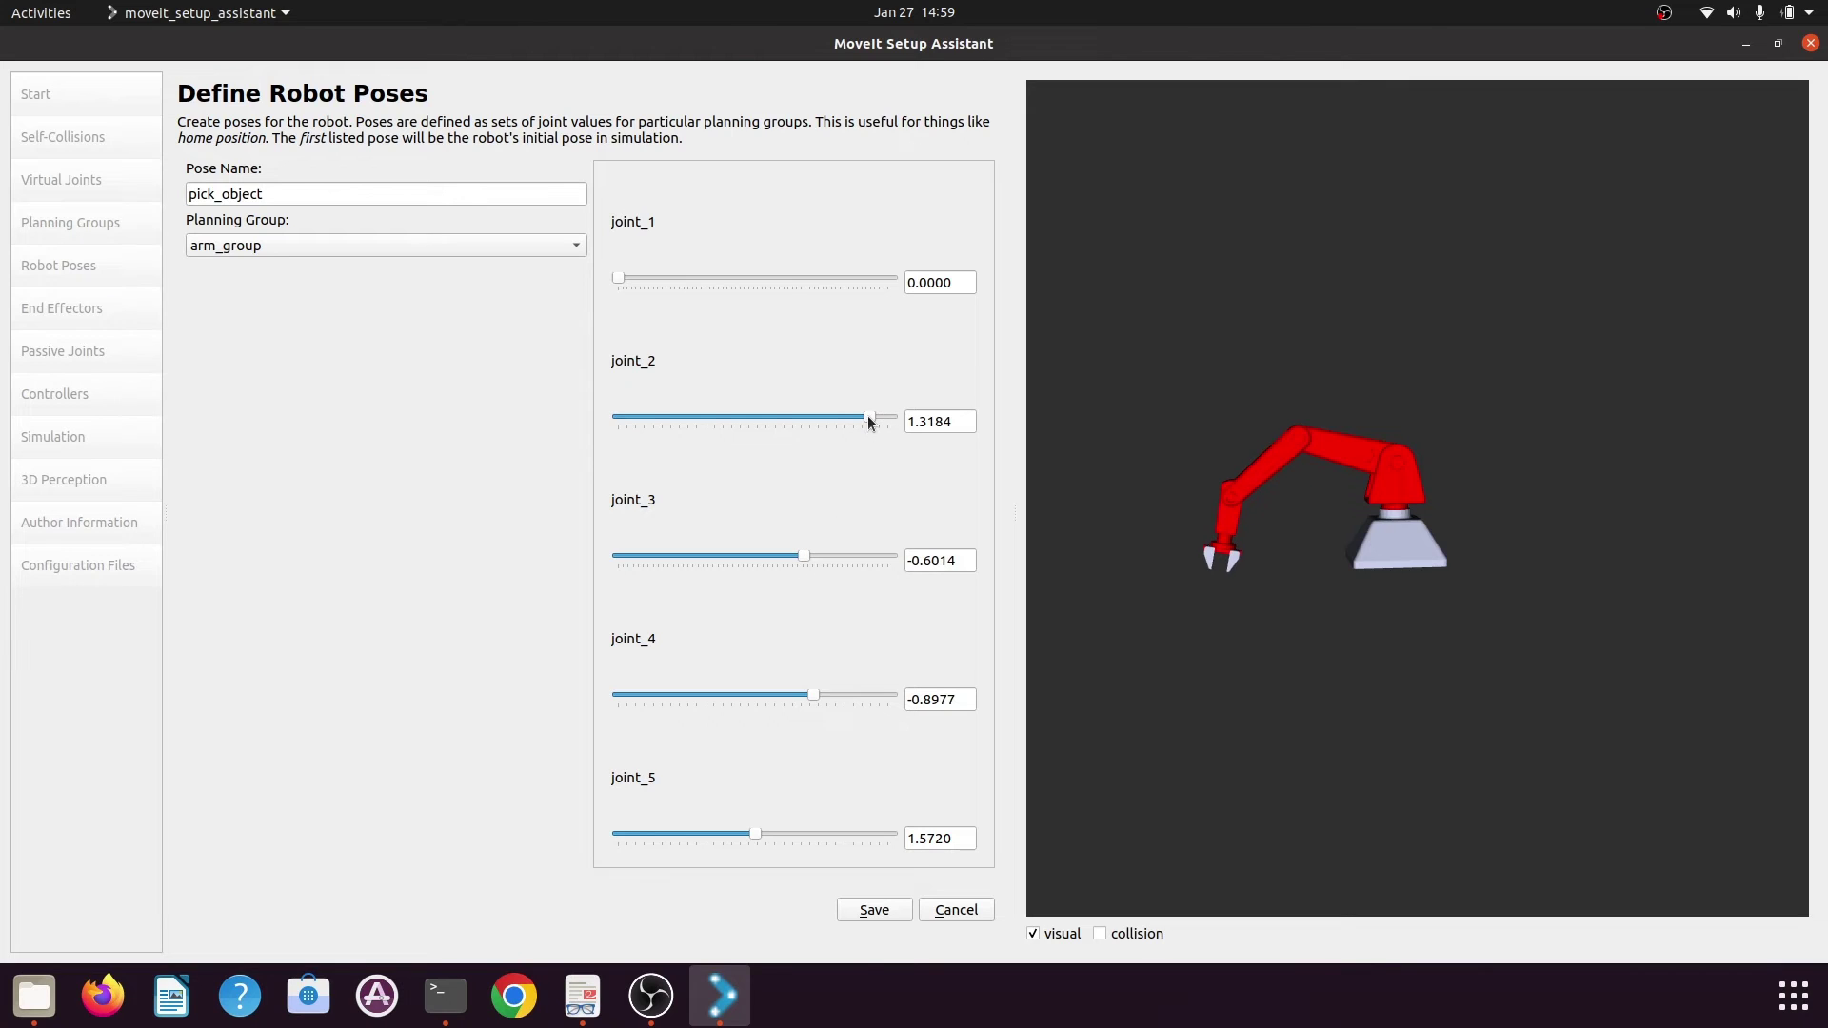
left_click_drag(866, 416, 853, 418)
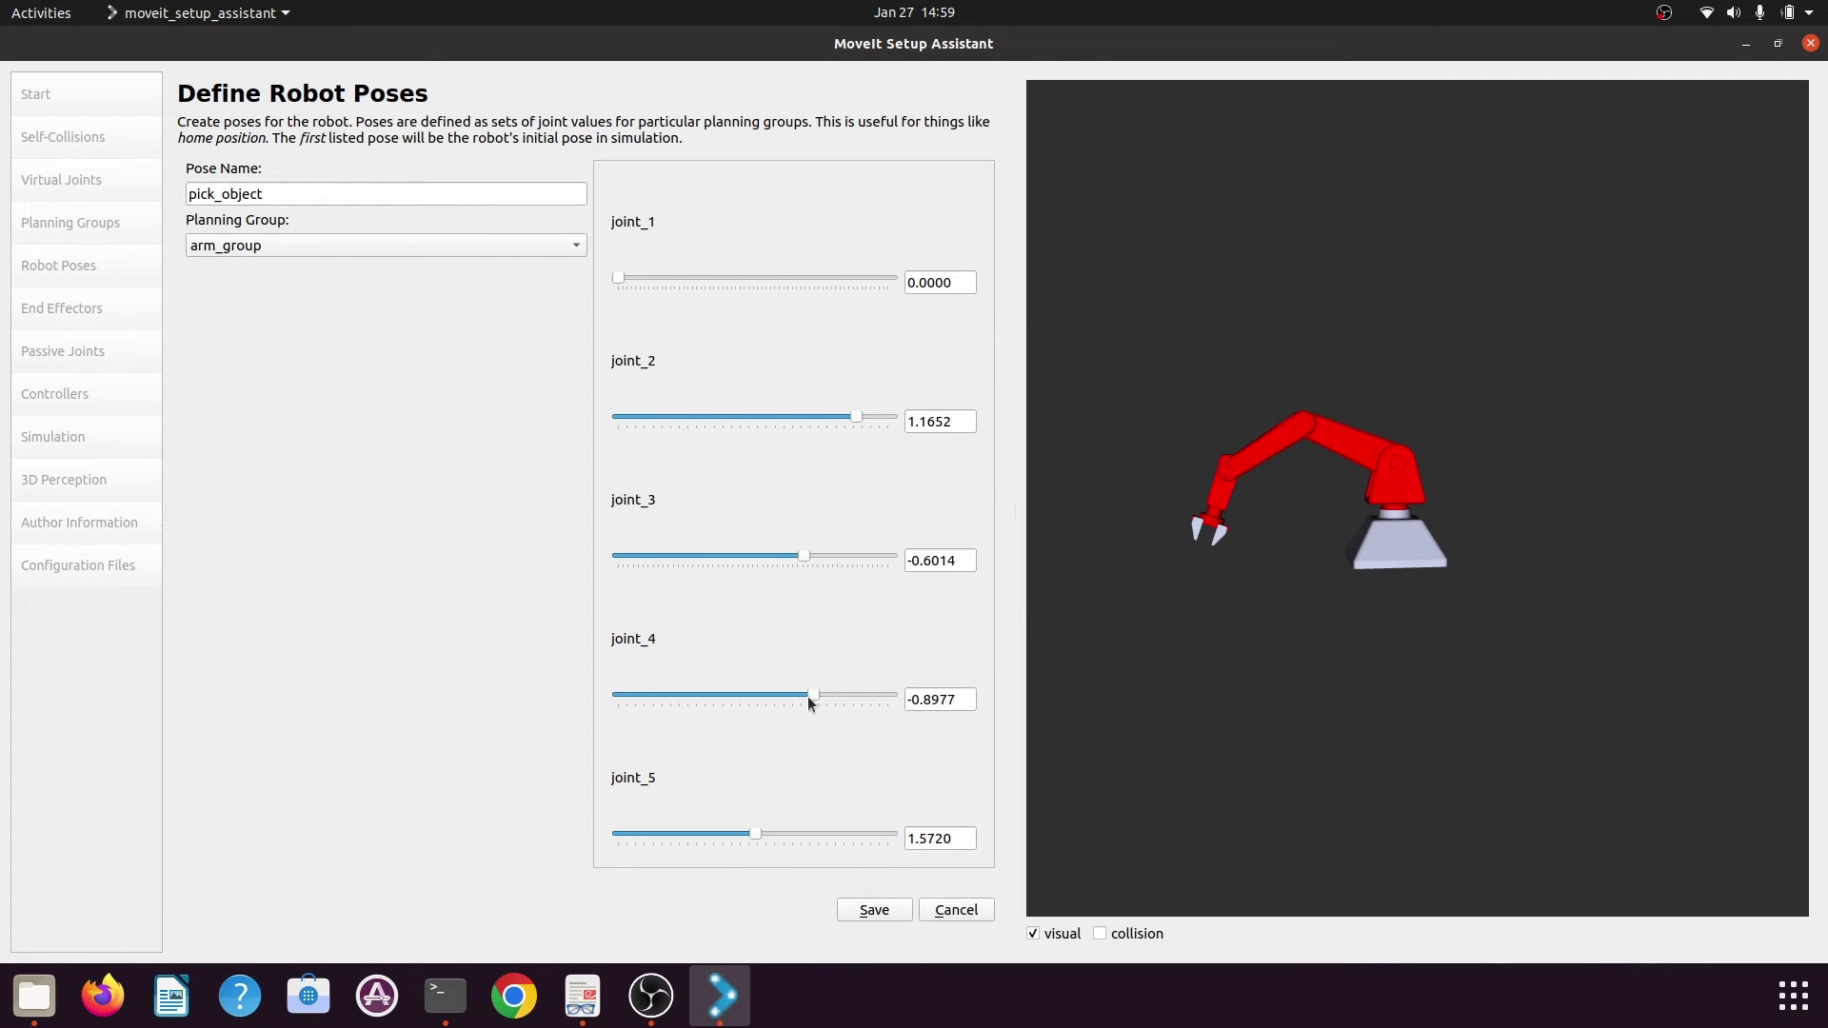
left_click_drag(815, 699, 842, 695)
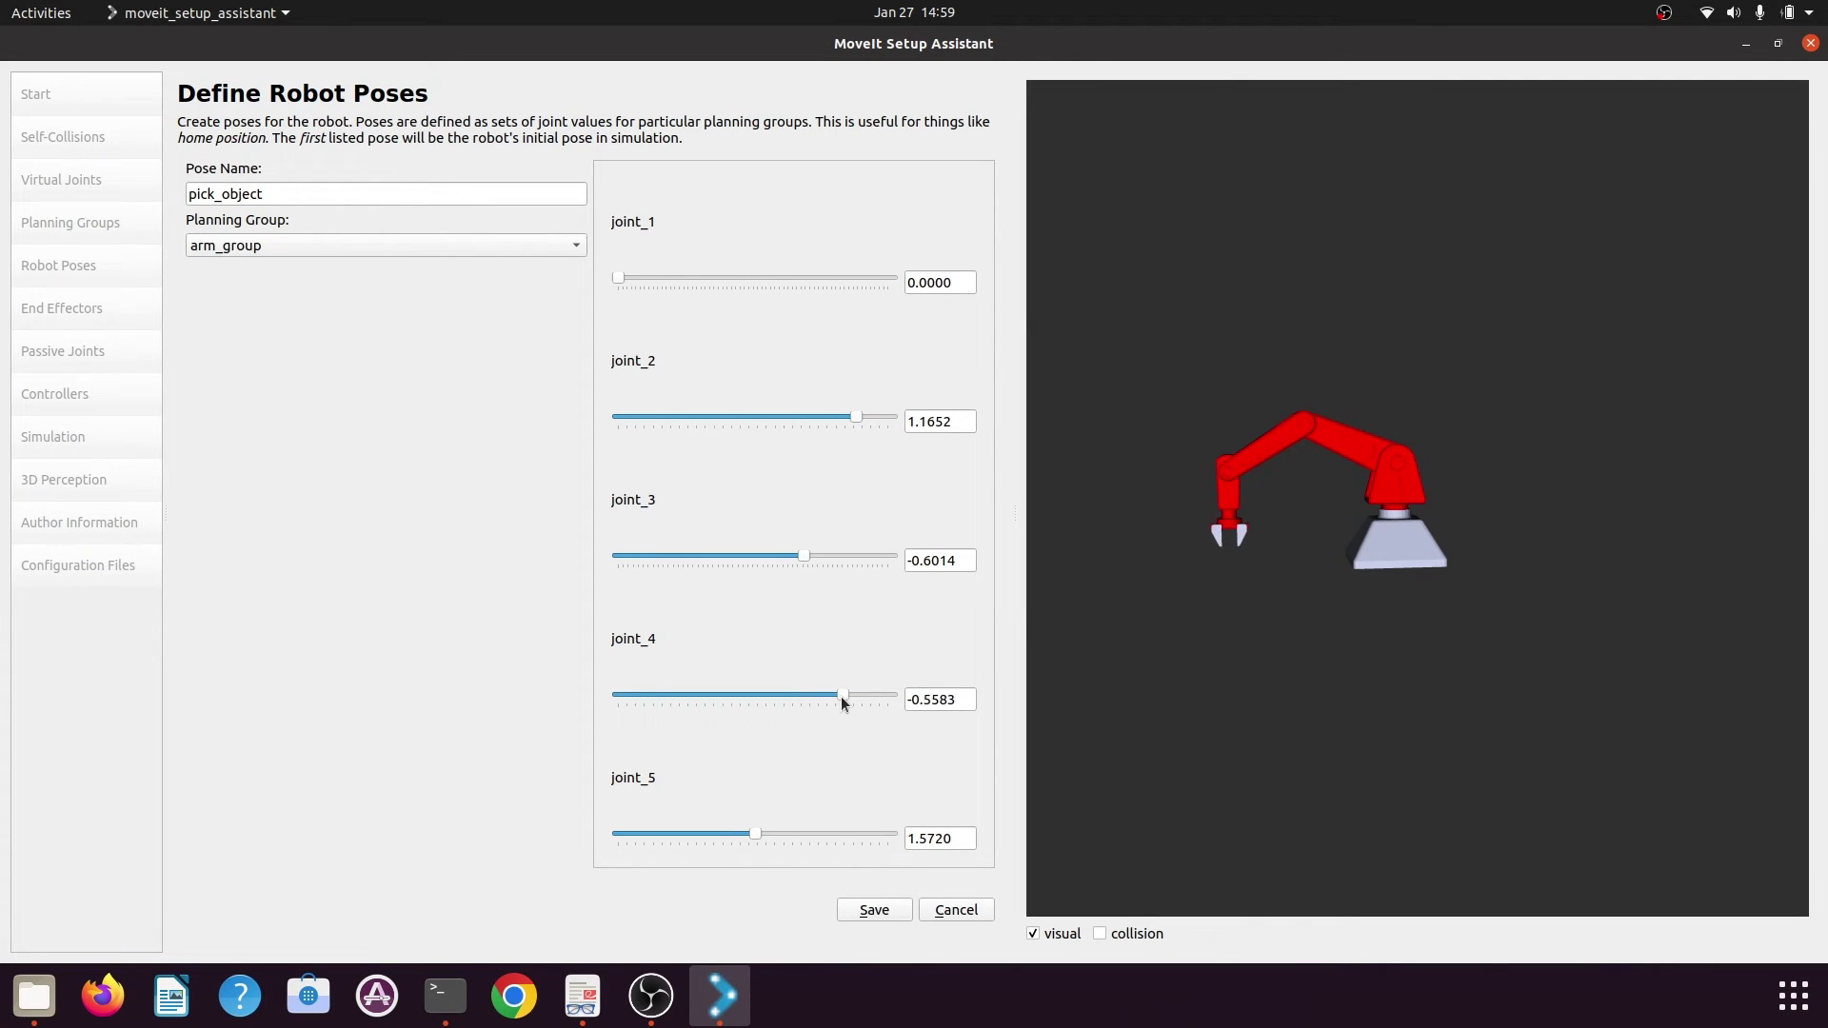
left_click_drag(857, 419, 864, 419)
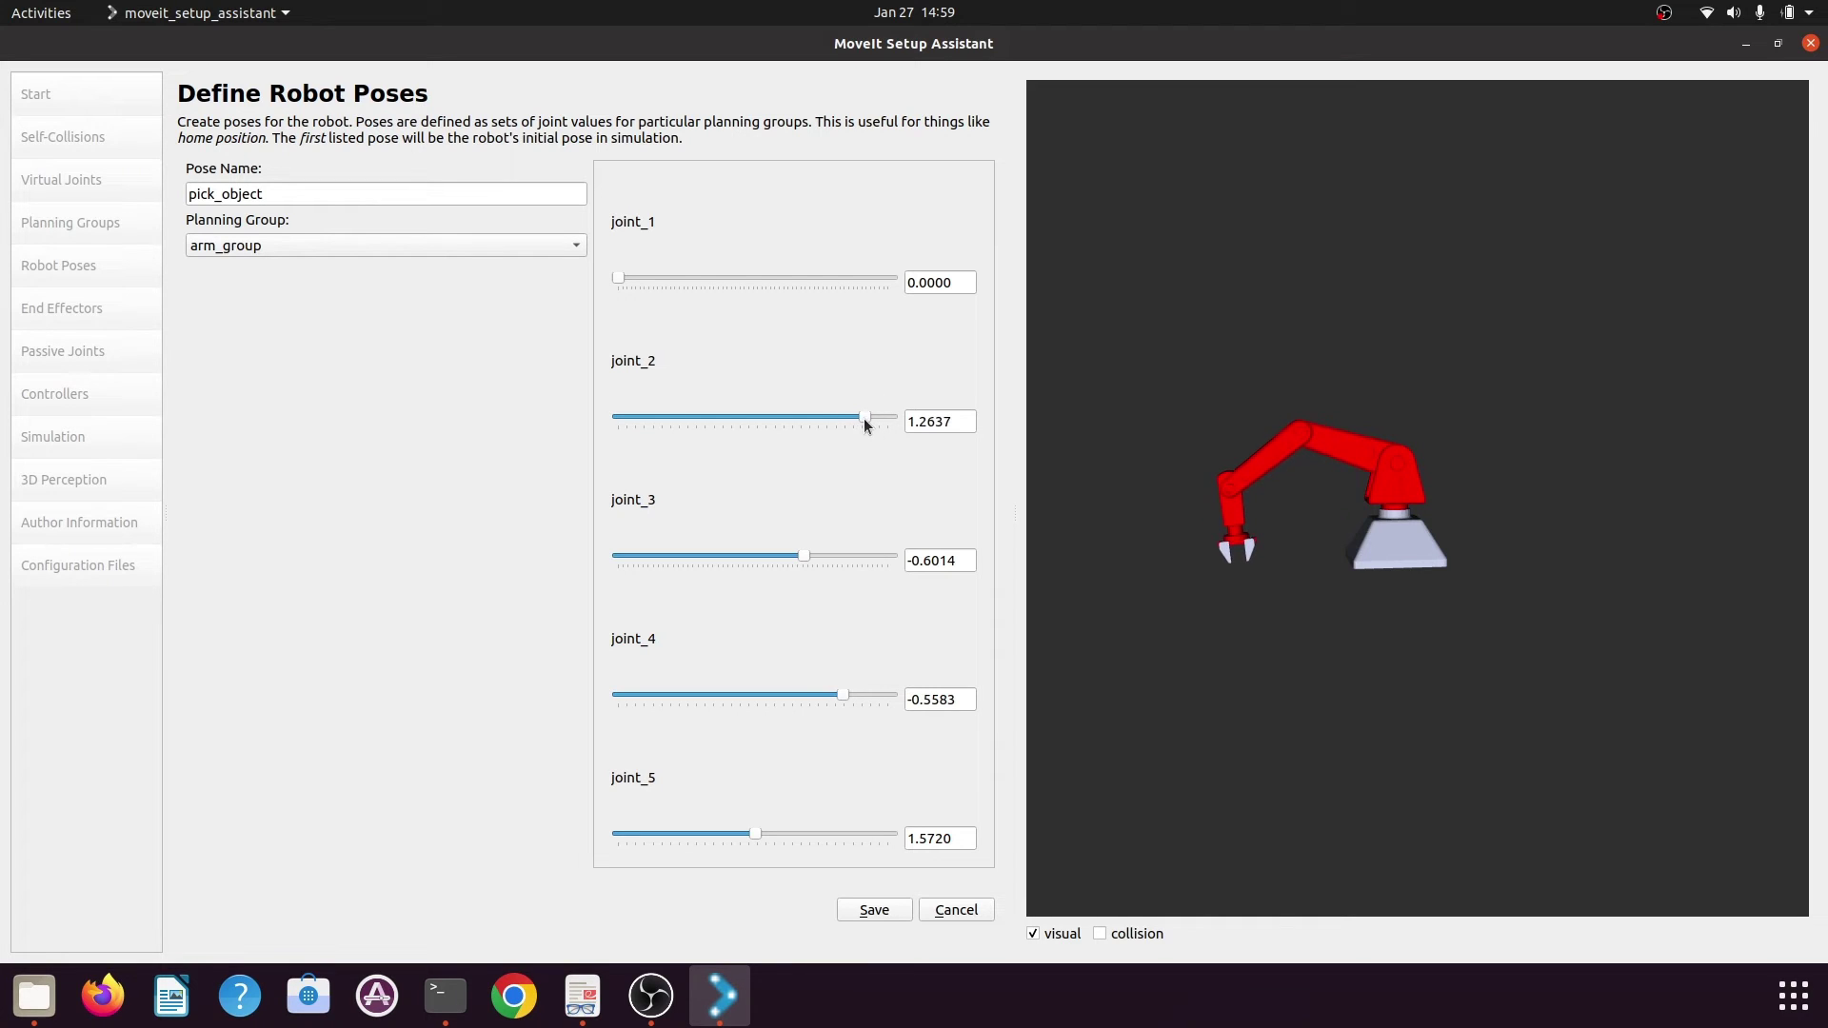
left_click_drag(807, 558, 813, 558)
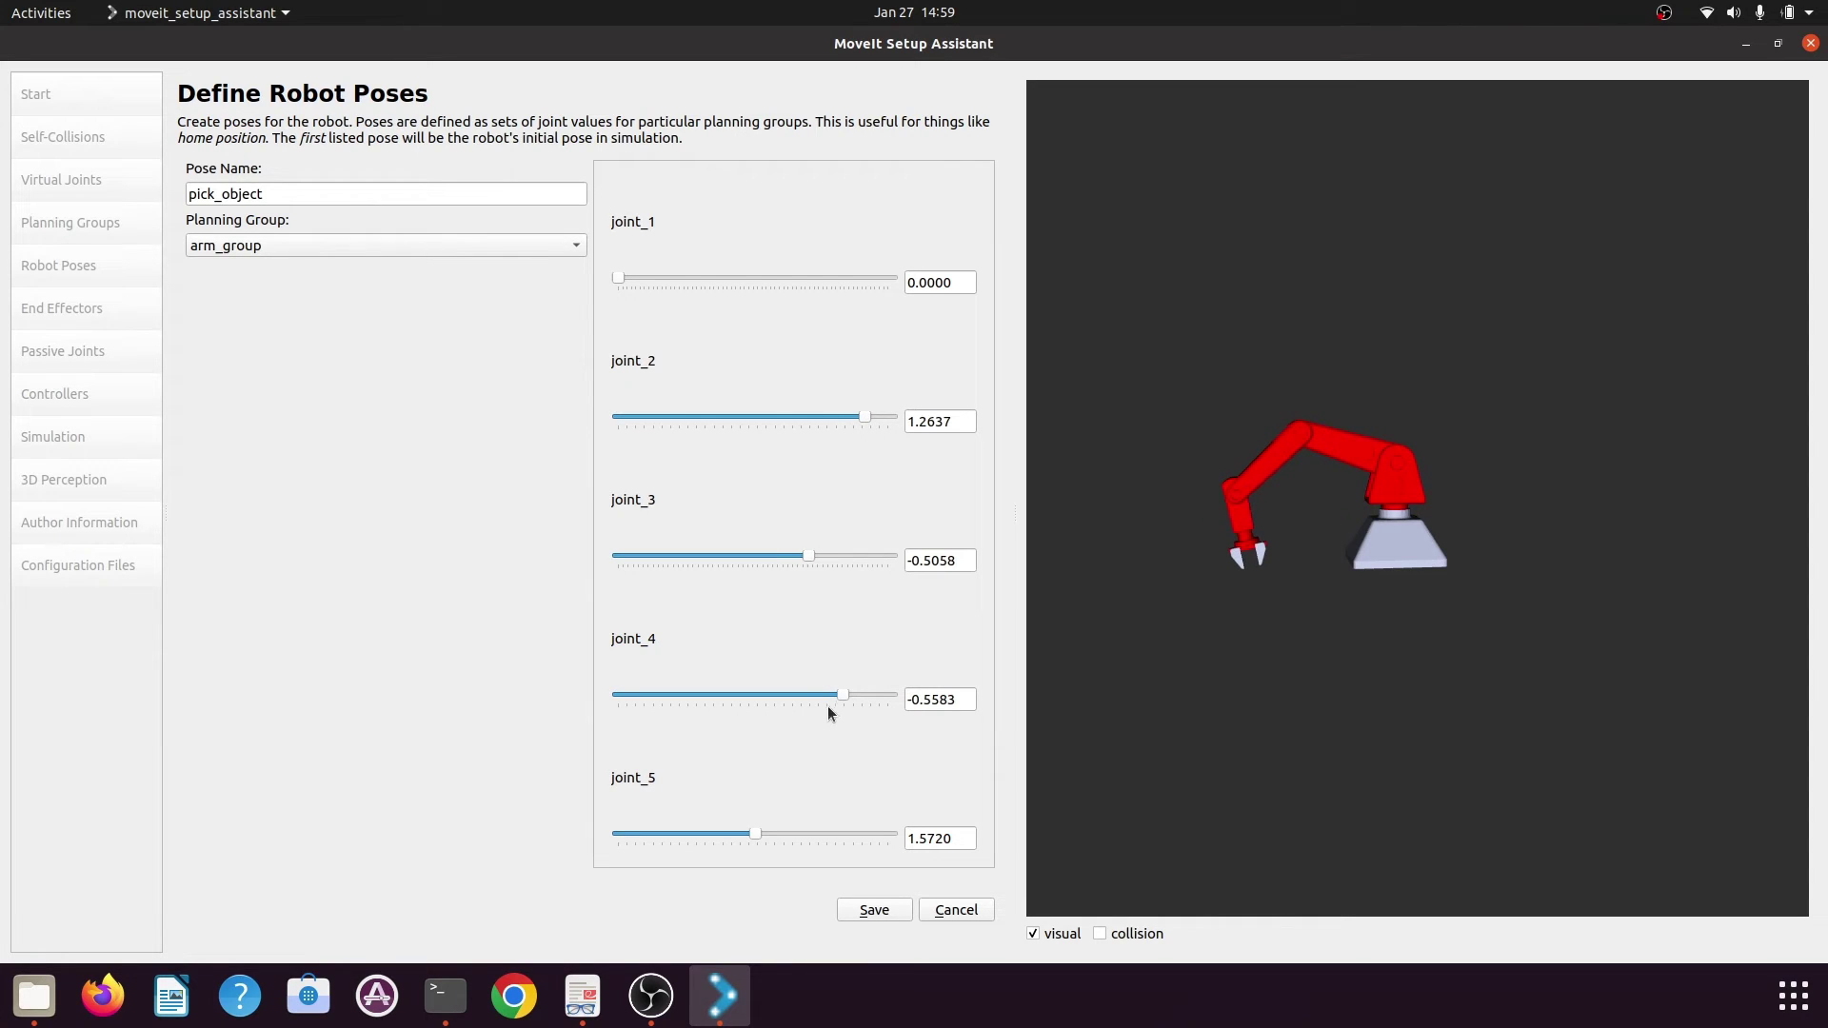
left_click_drag(838, 694, 824, 702)
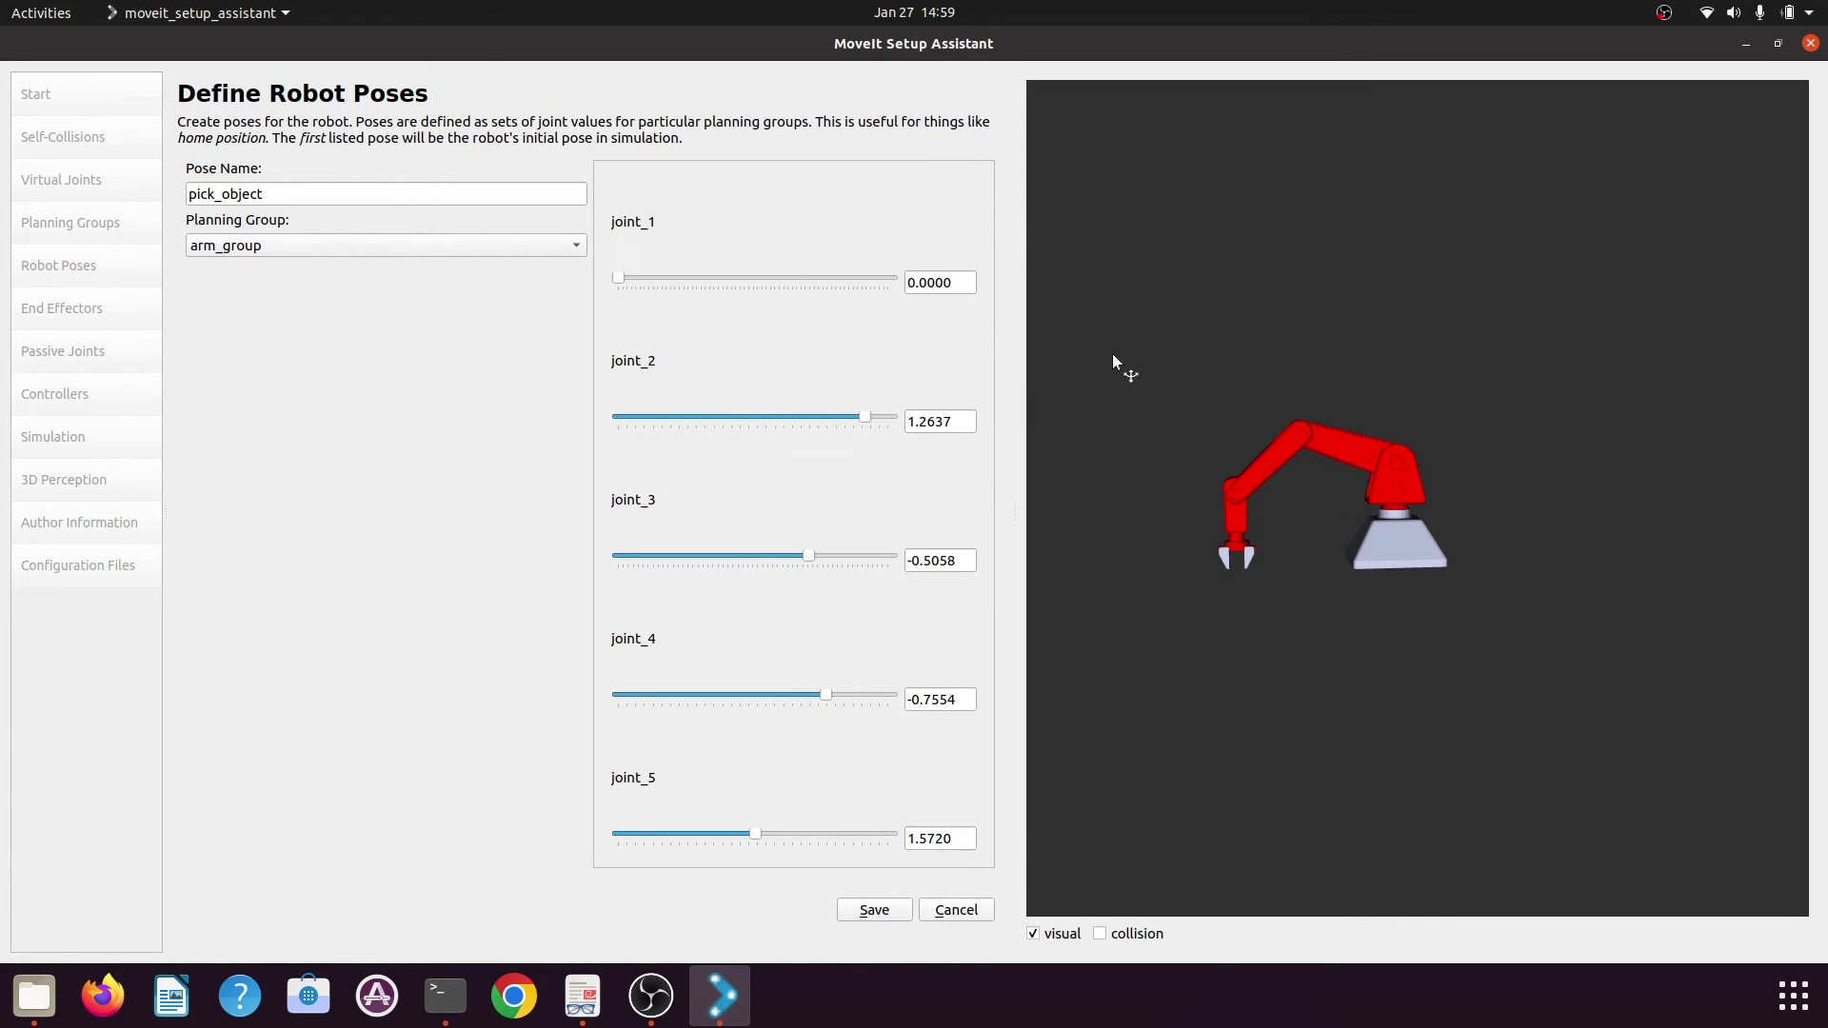
left_click(874, 910)
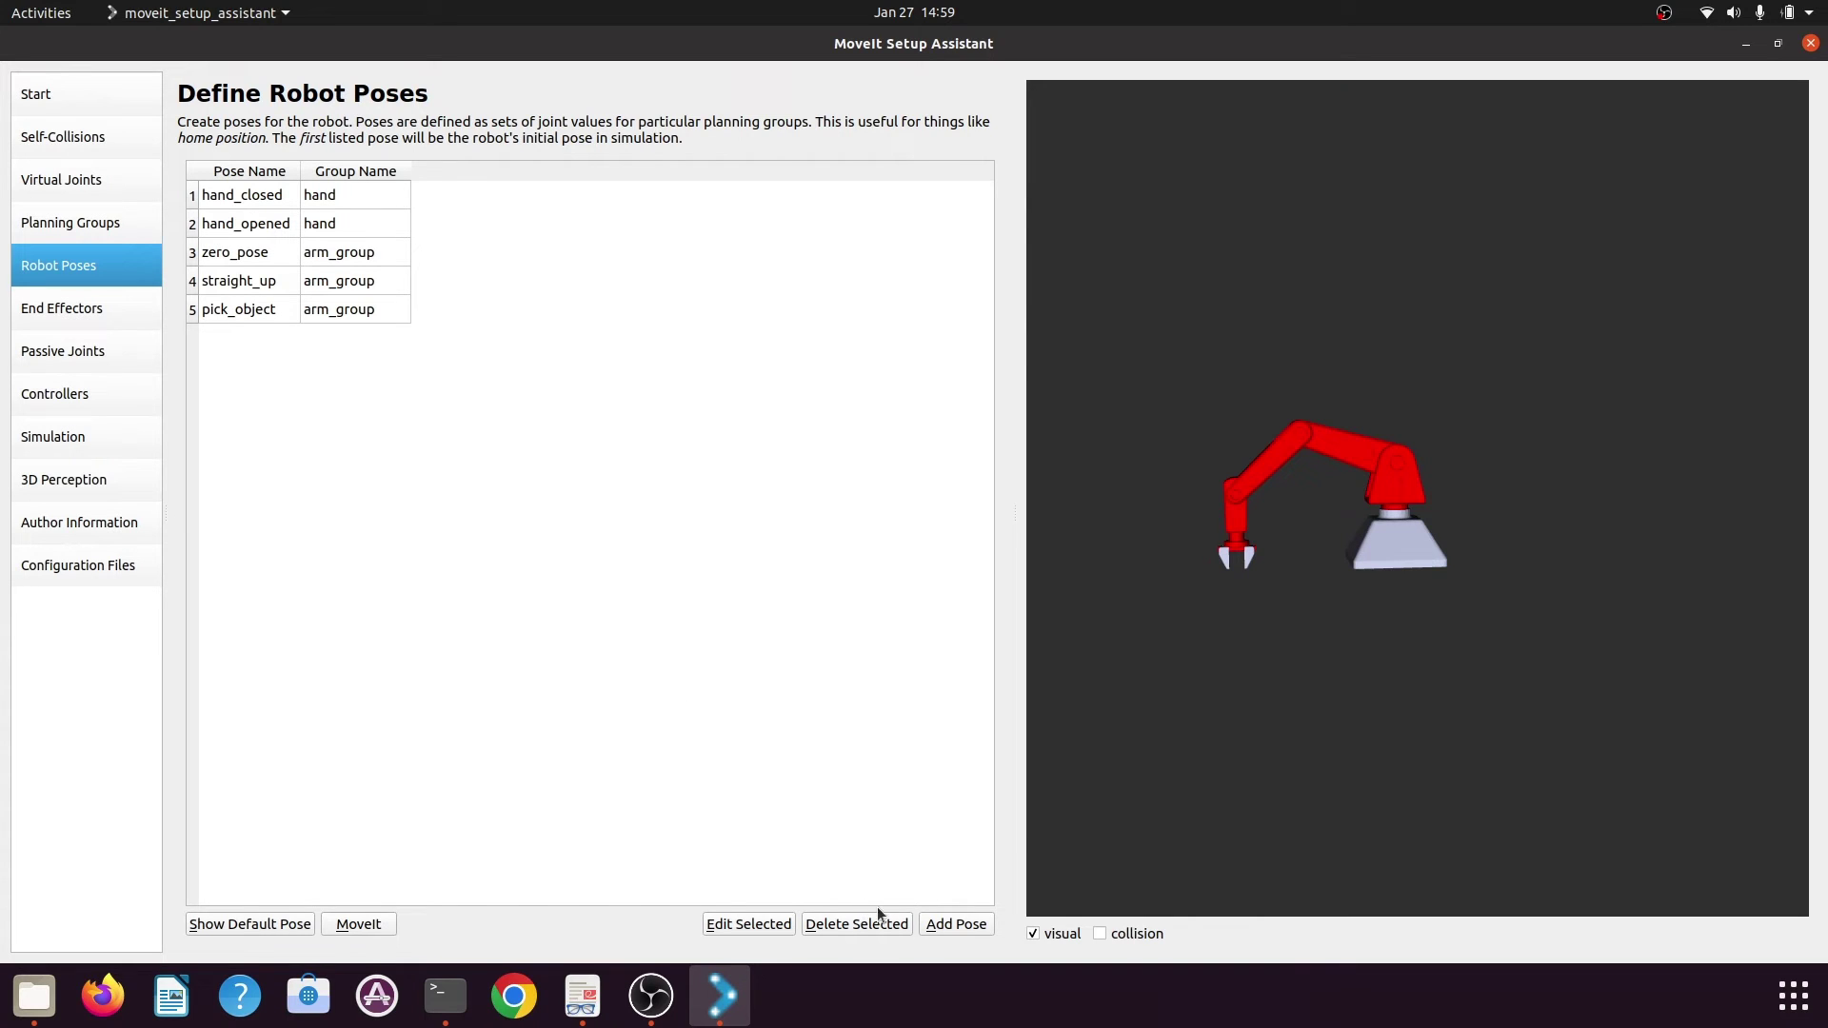
Add and save an arm_group pose named lift_object with joint_2 at 0.5087, joint_3 at -0.5249 and joint_4 at -0.1204
left_click(939, 925)
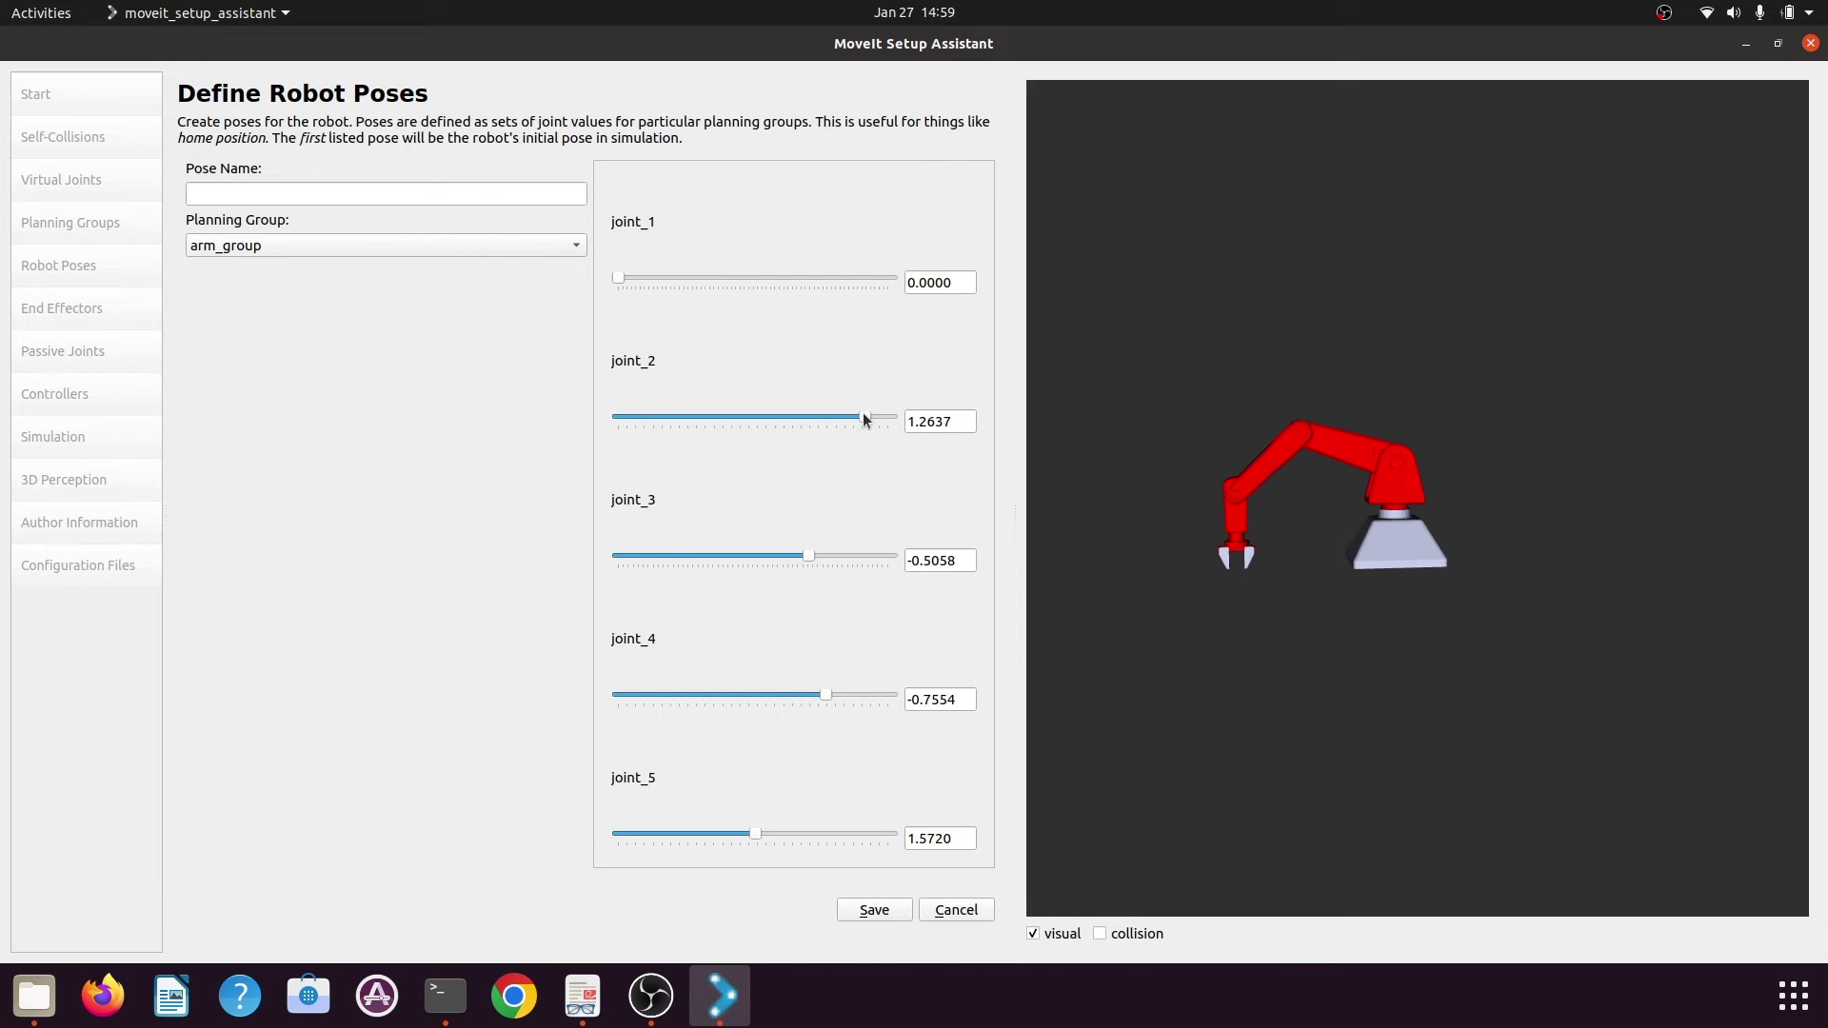
left_click_drag(862, 418, 799, 424)
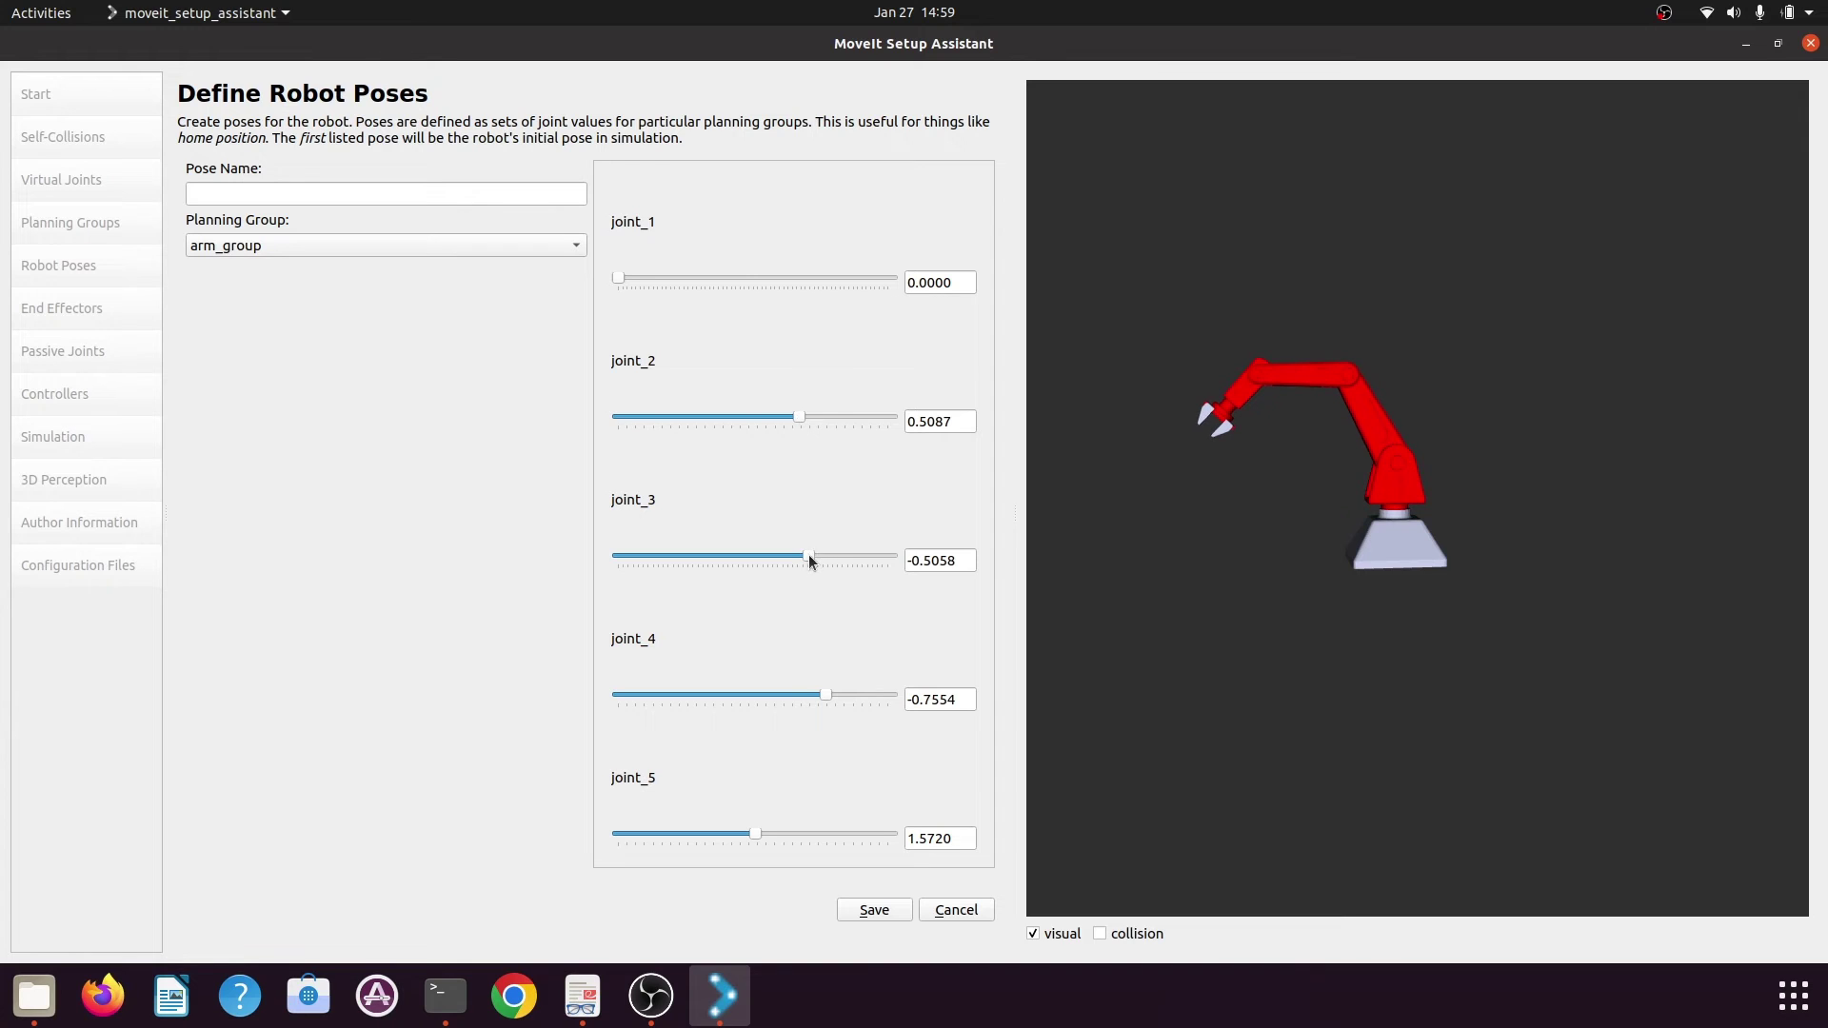
mouse_move(808, 556)
left_mouse_down()
mouse_move(827, 556)
mouse_move(806, 553)
left_mouse_up()
left_click_drag(824, 695, 883, 693)
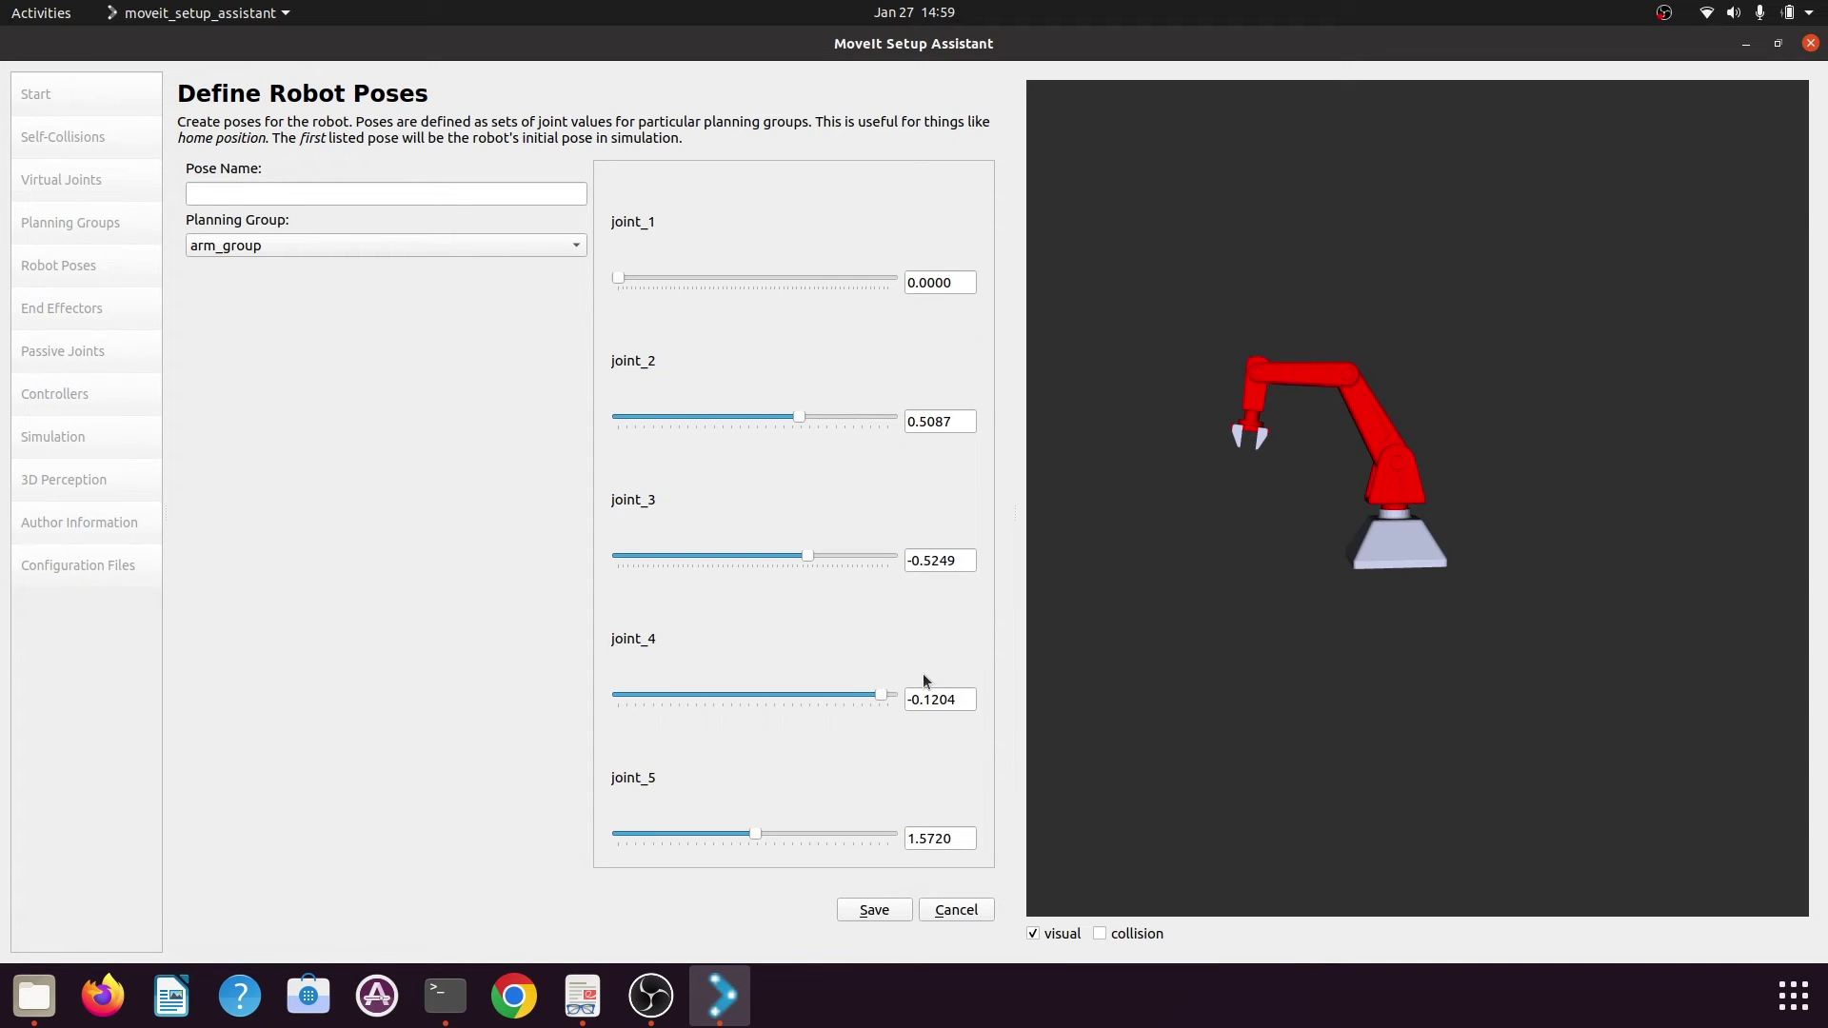
left_click(464, 197)
type("lift")
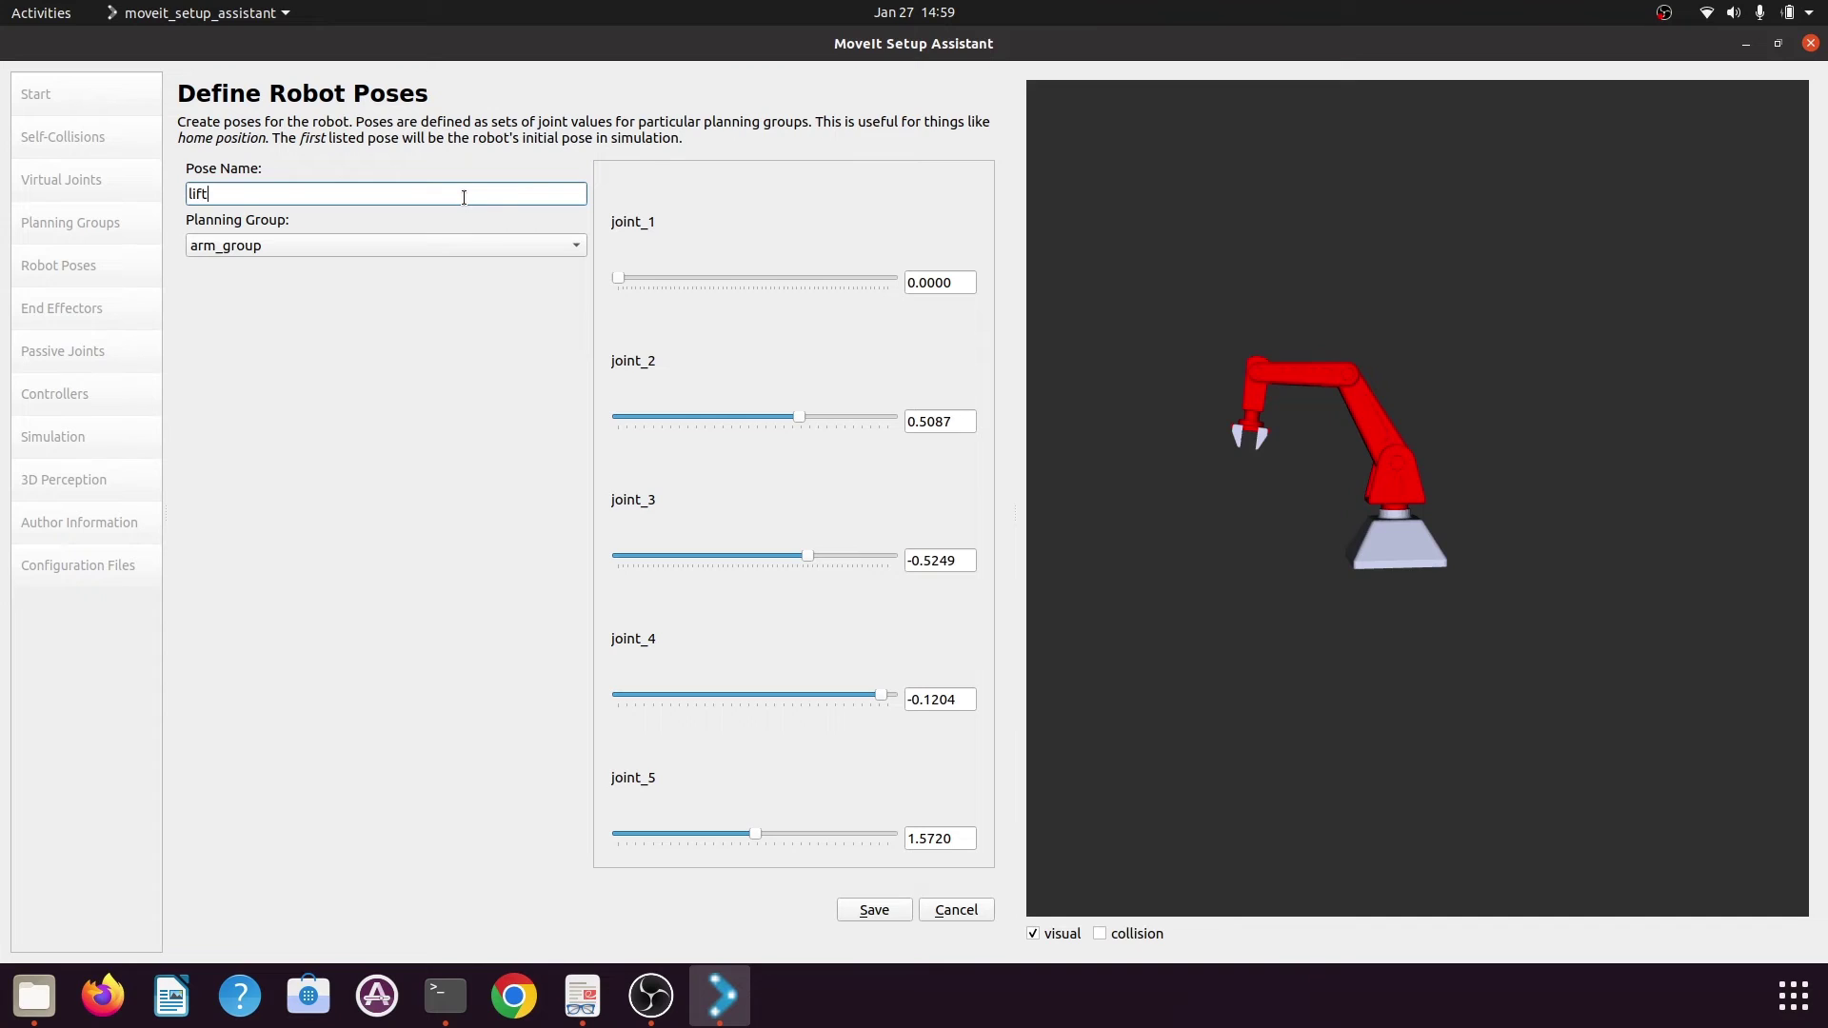
type("_object")
left_click(874, 914)
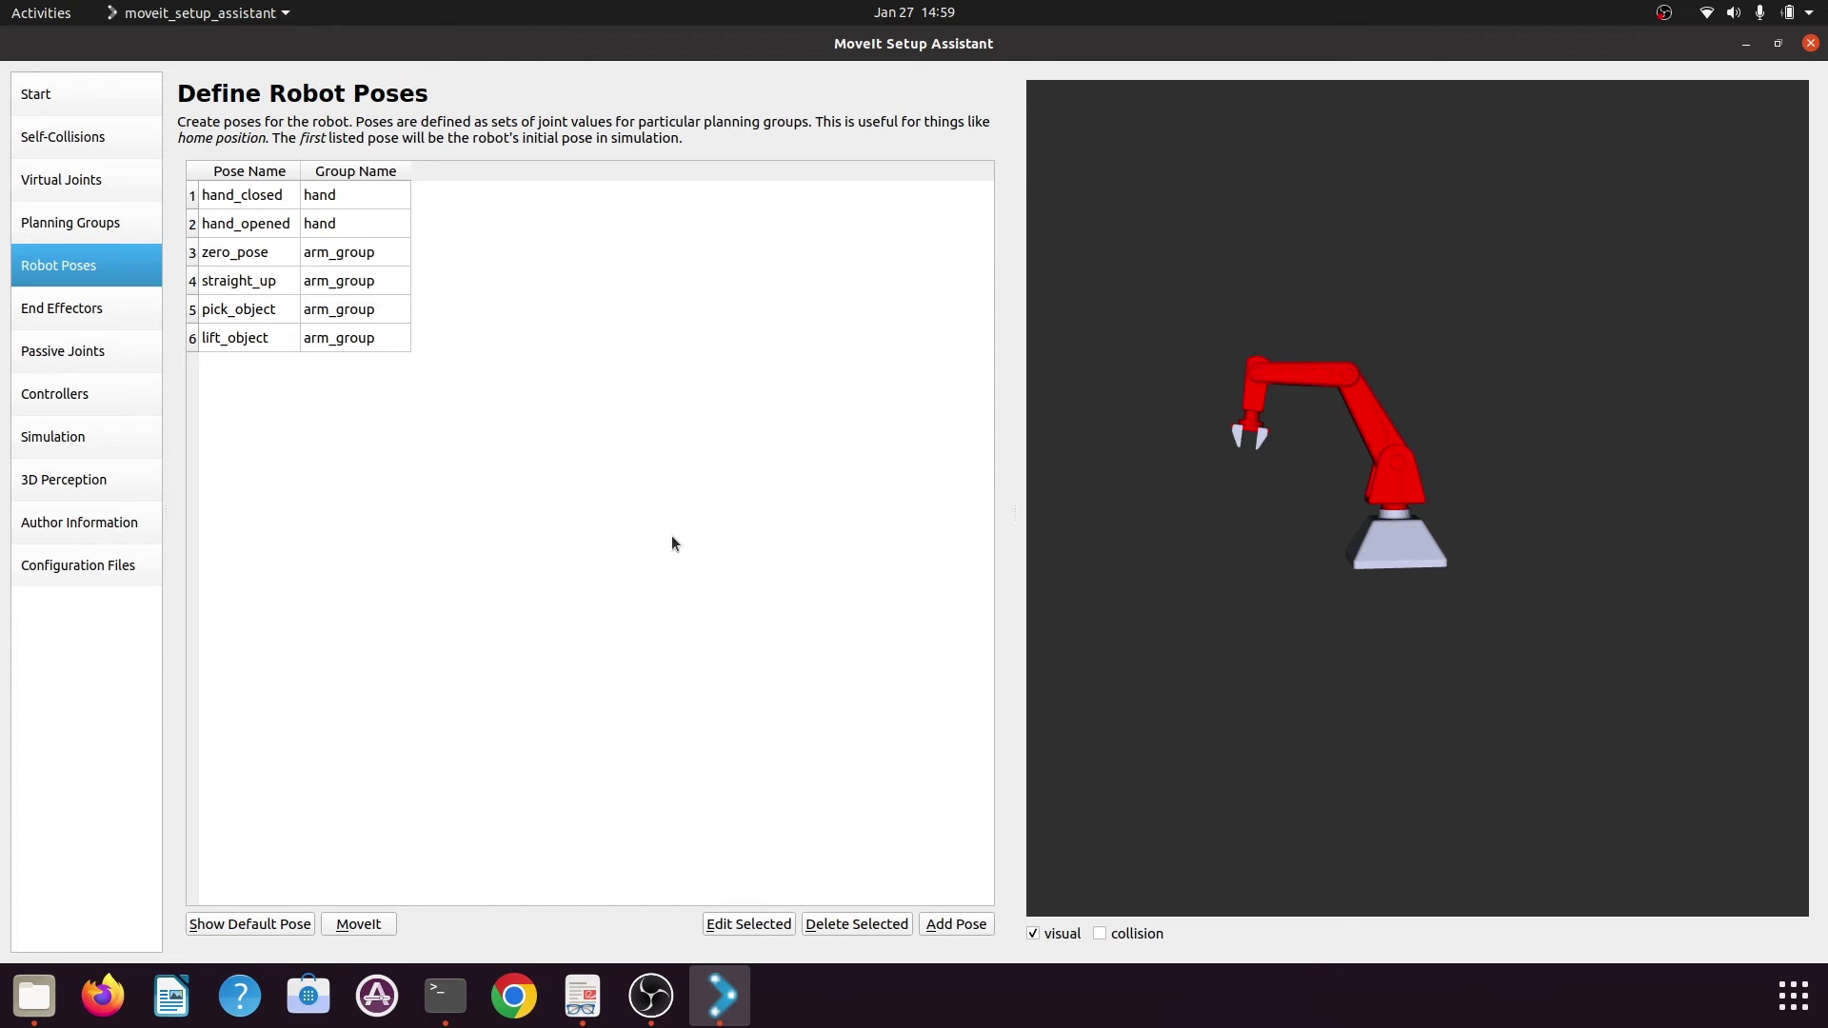
Add an arm_group pose named oposite_pose with joint_1 set to 3.142, and save it
left_click(940, 924)
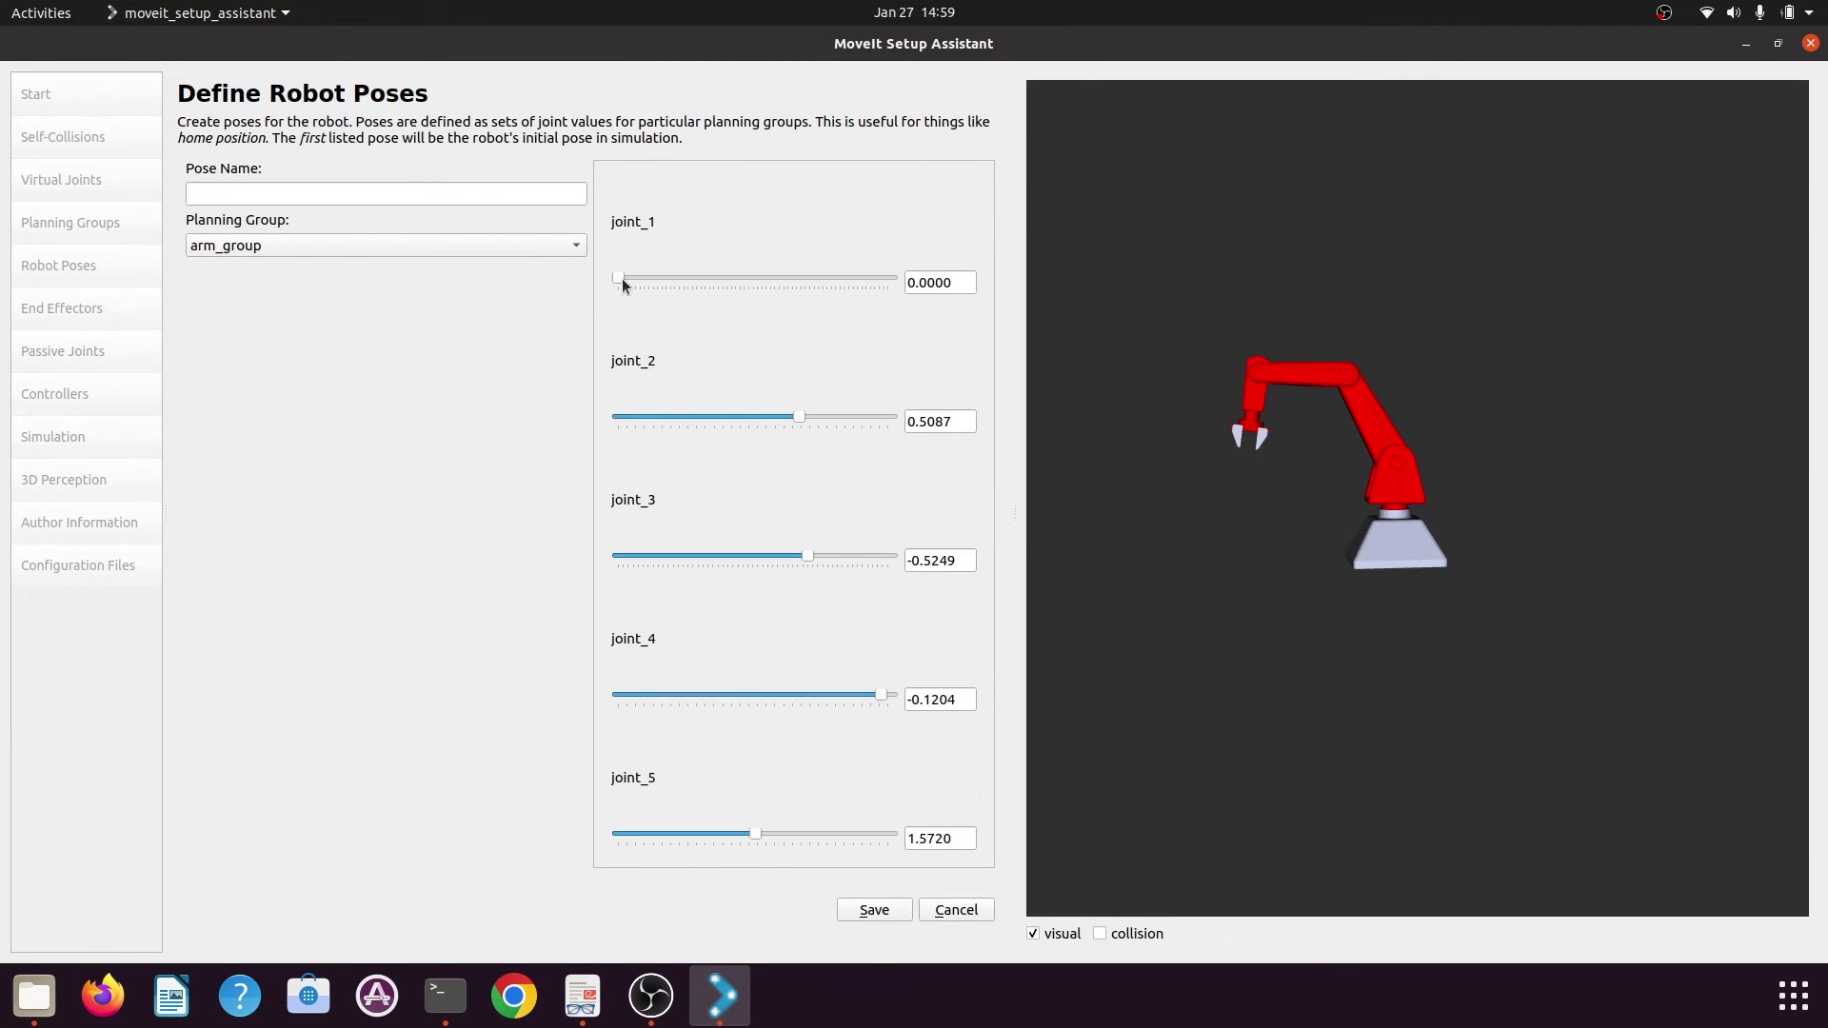
left_click_drag(621, 278, 822, 282)
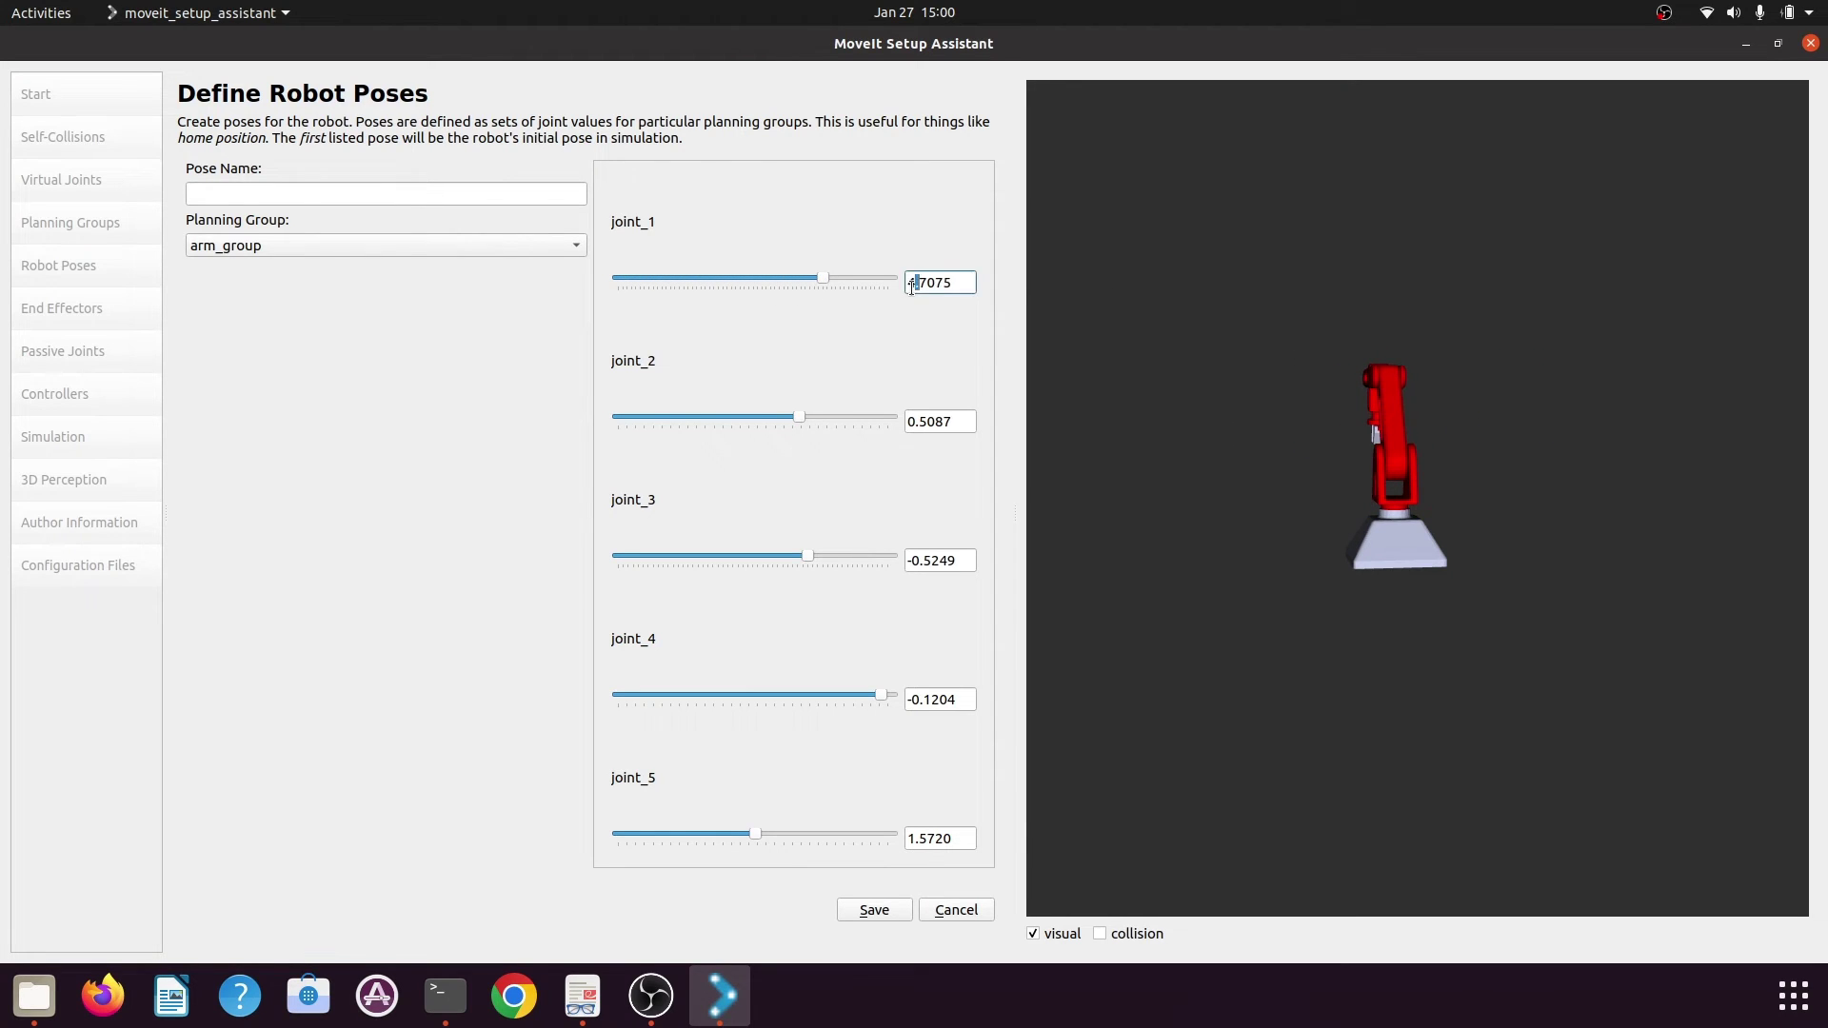
double_click(911, 286)
type("3.142")
key("Return")
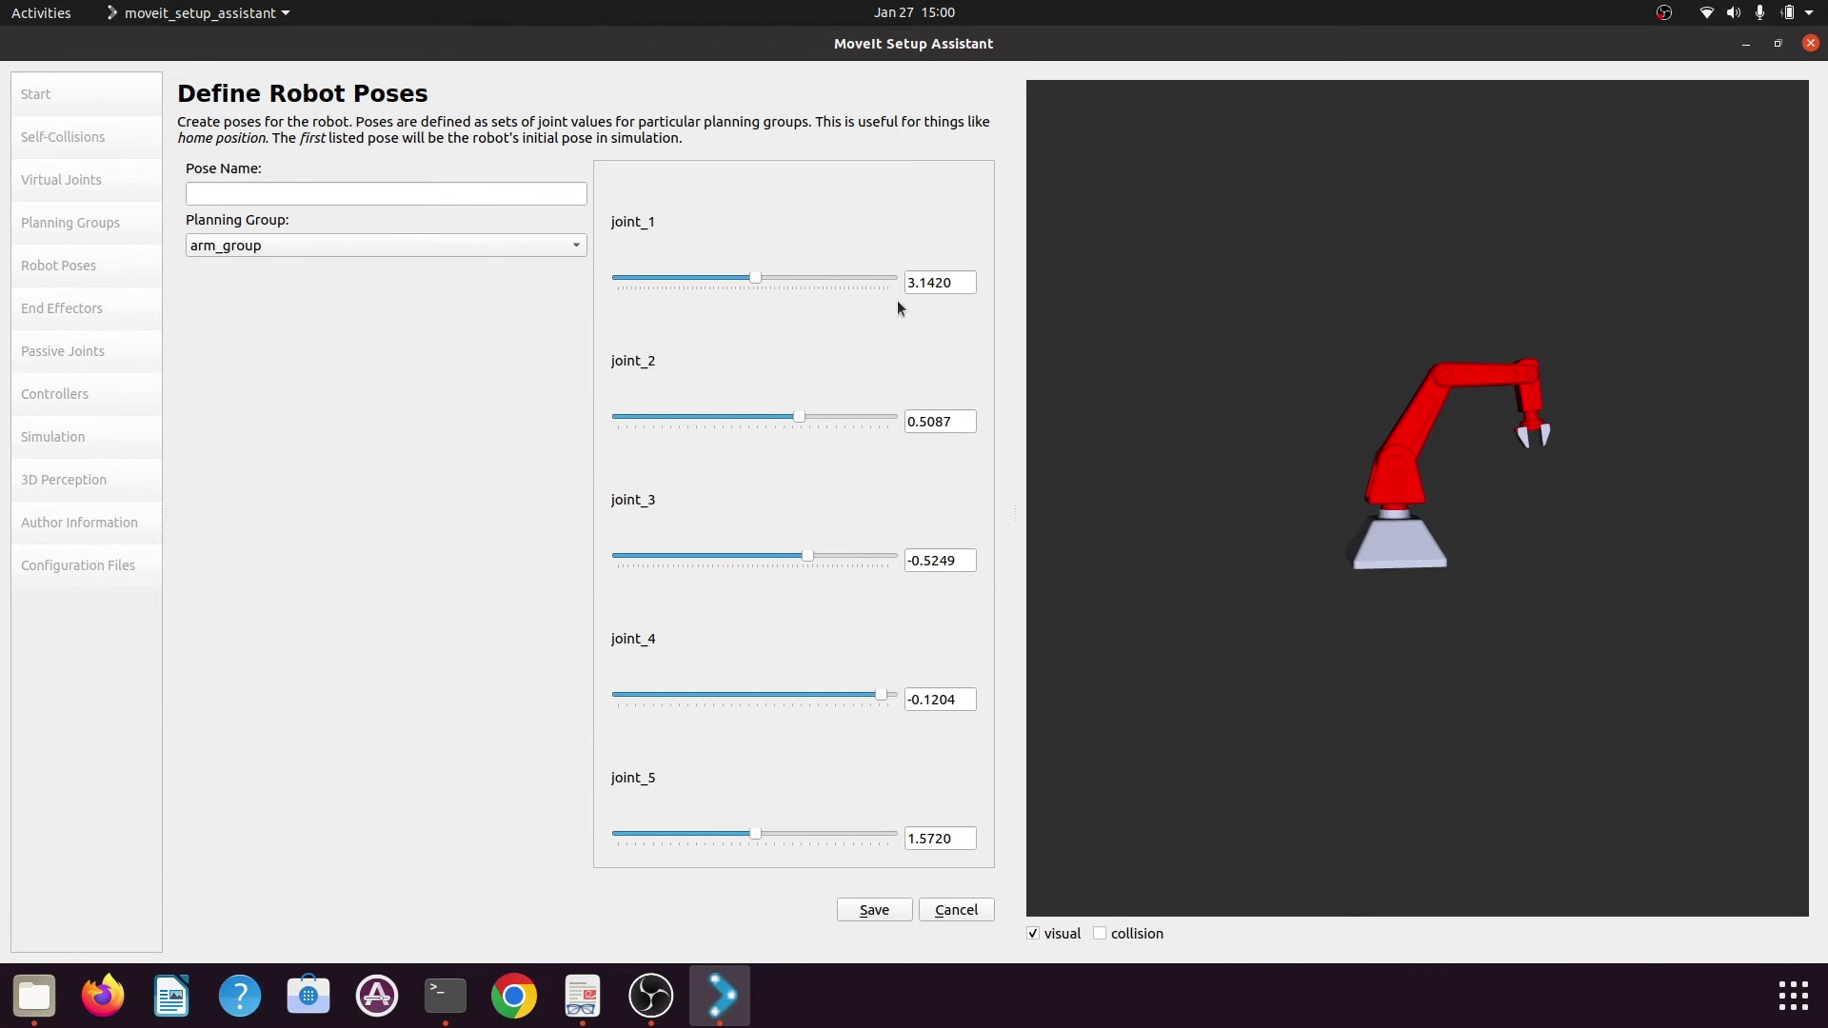
left_click(380, 199)
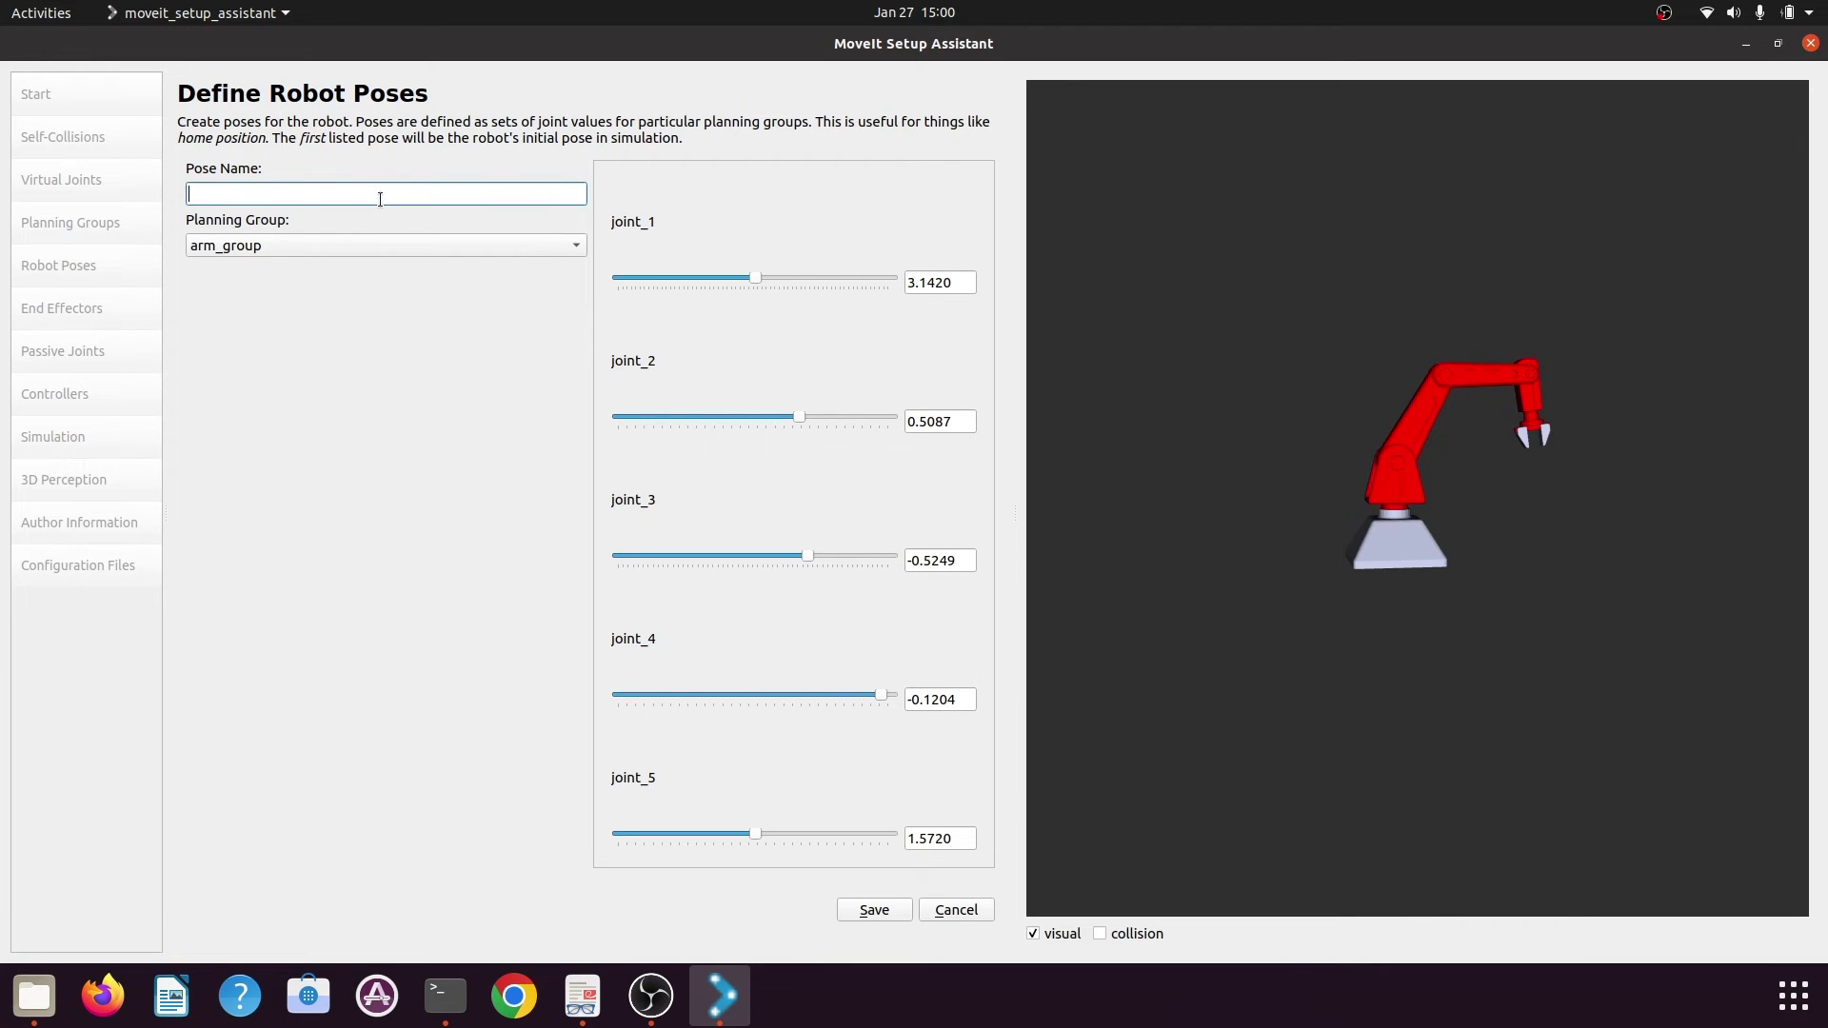
type("oposite_pose")
left_click(868, 910)
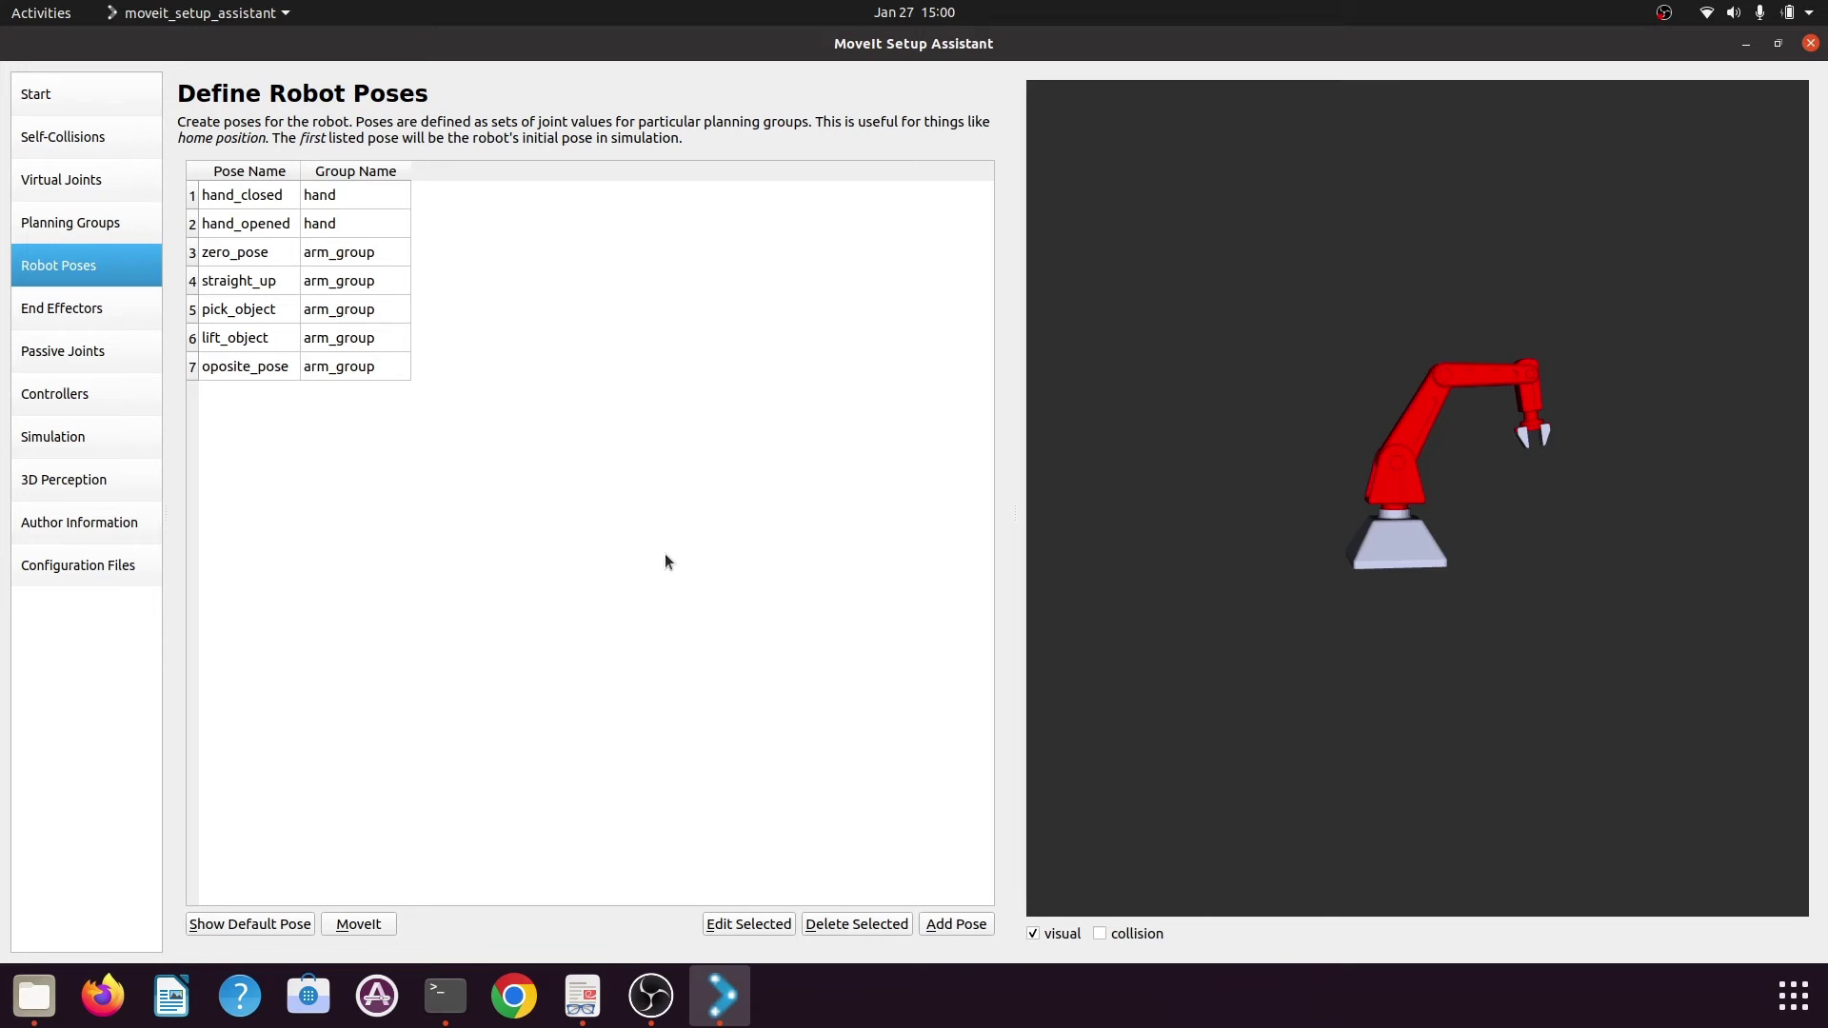
Start another arm_group pose, rotate joint_1 slightly to 2.9559 and set it back to 3.142
left_click(955, 925)
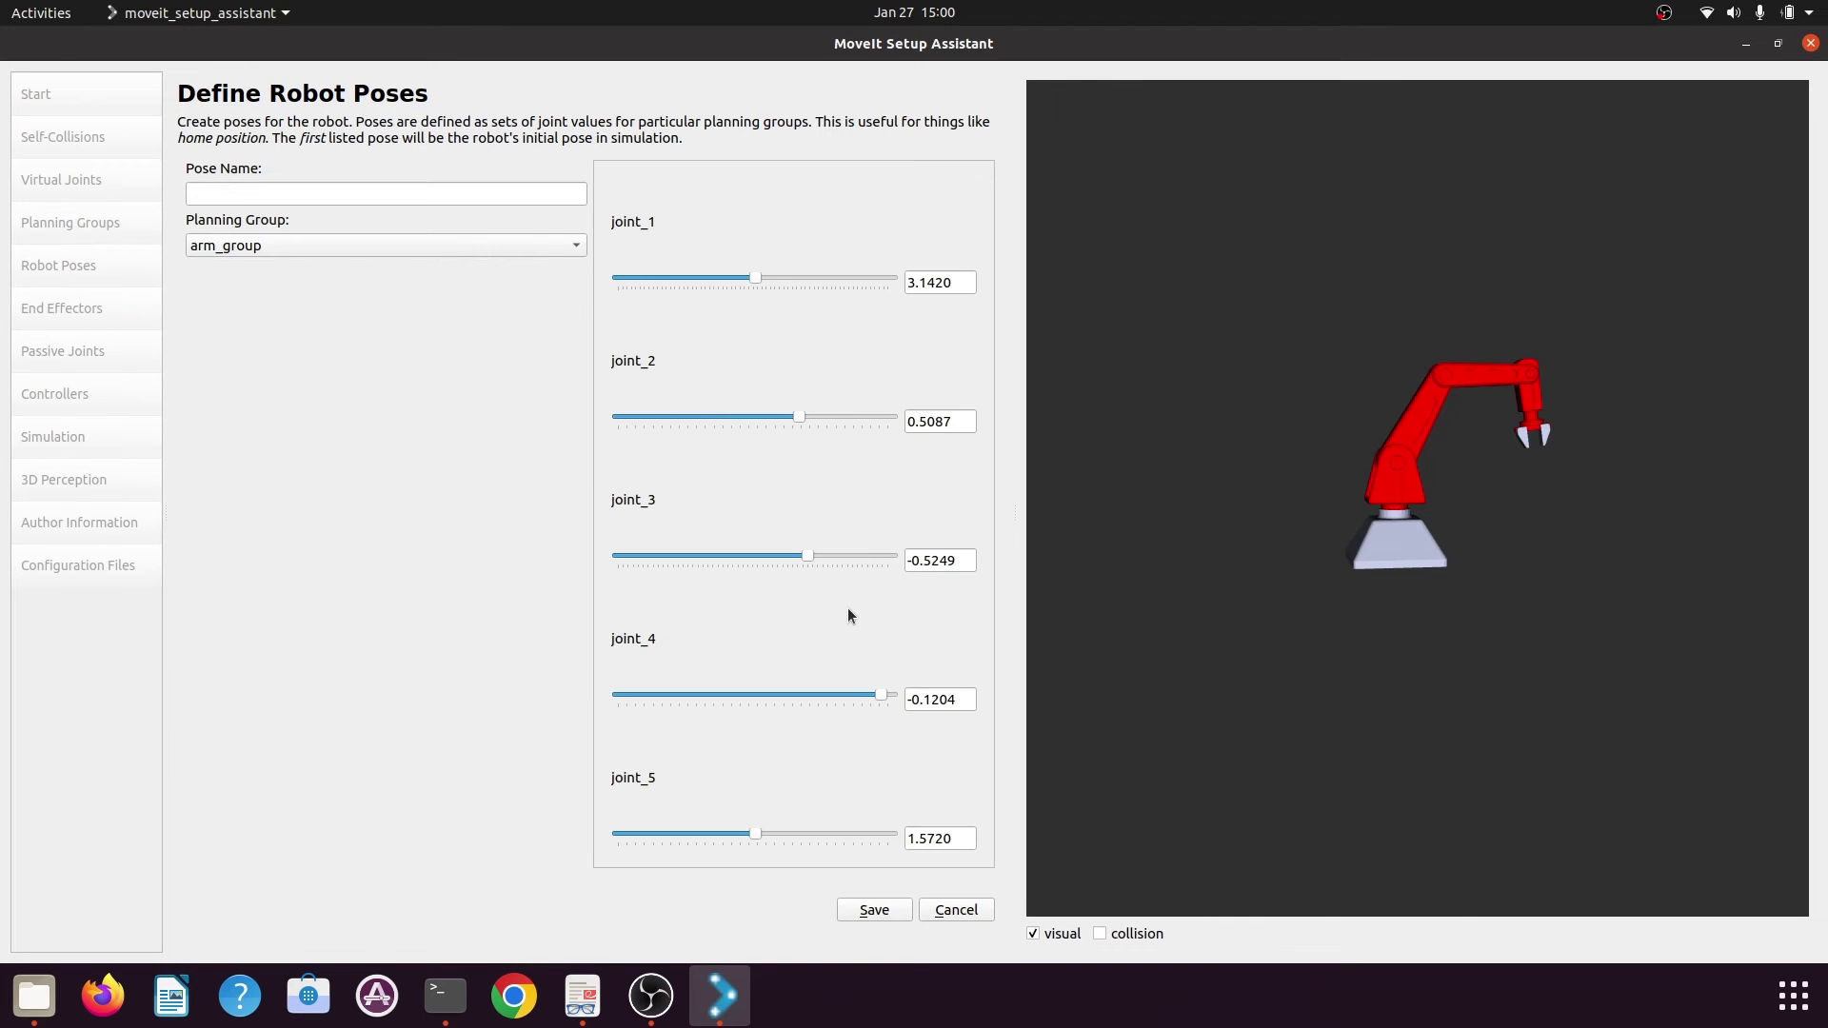
mouse_move(757, 278)
left_mouse_down()
mouse_move(773, 274)
mouse_move(747, 278)
left_mouse_up()
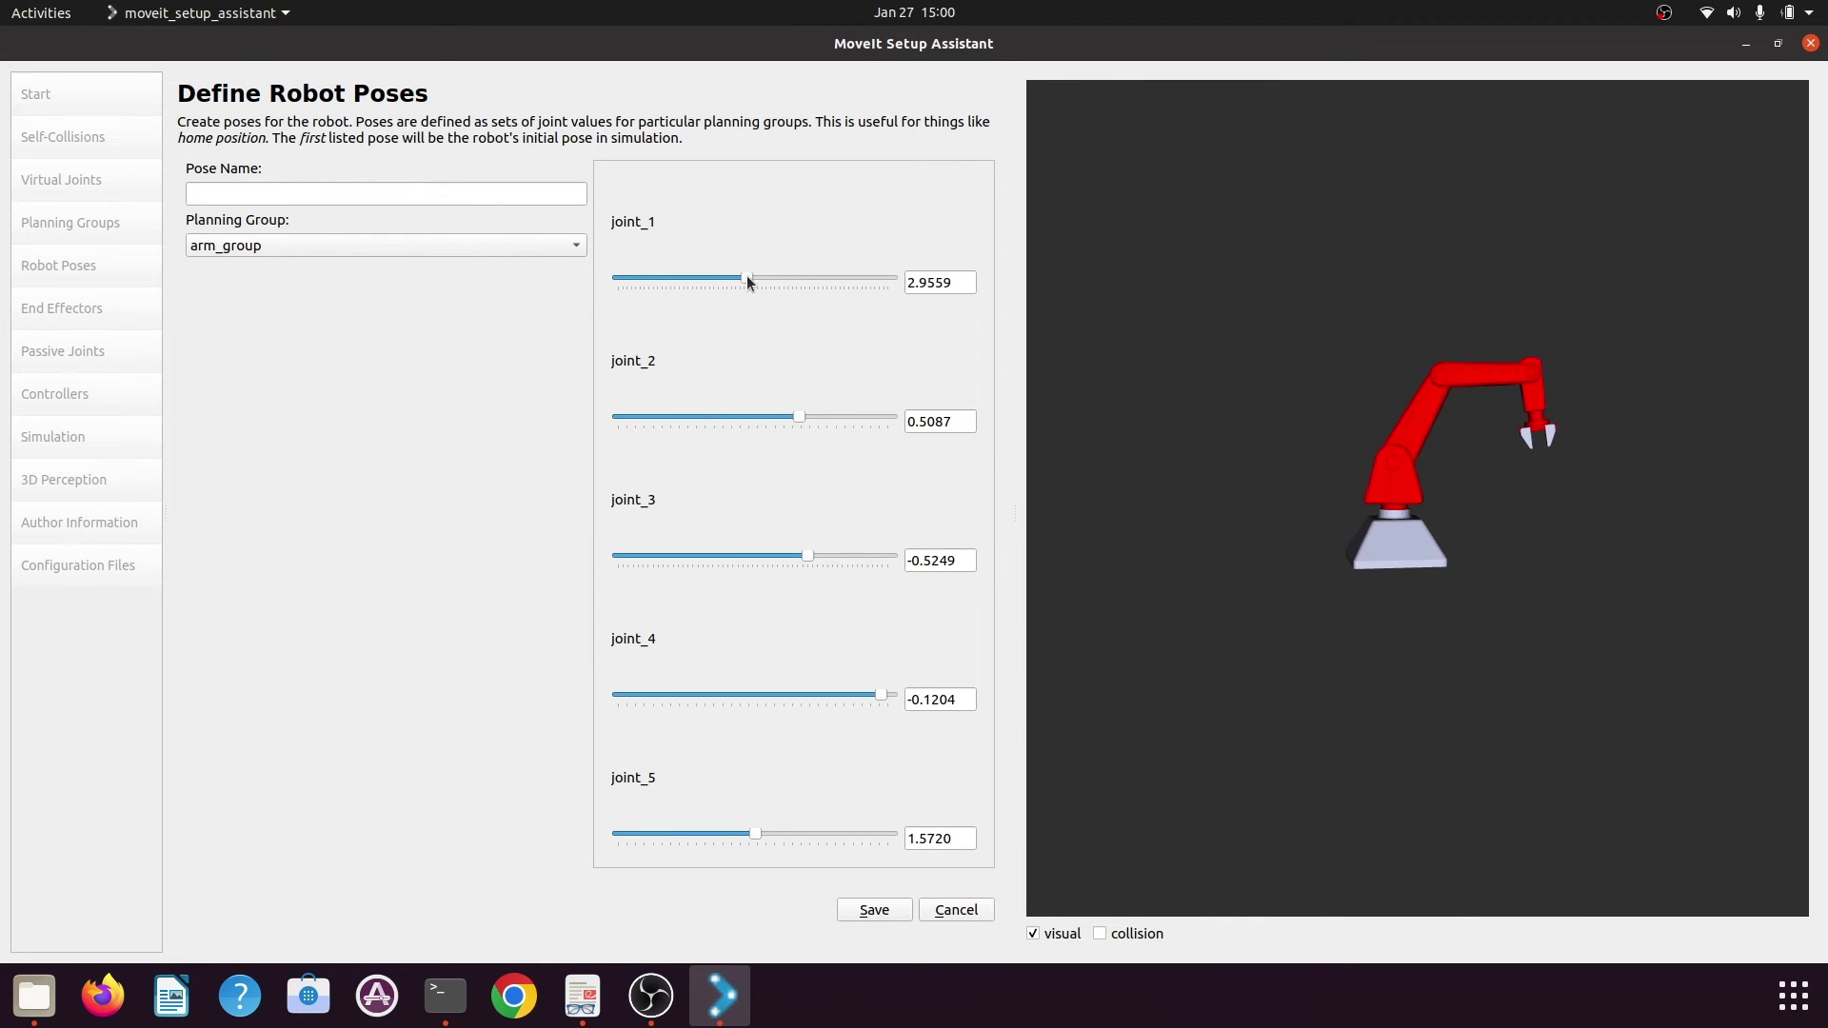
double_click(920, 283)
type("3.142")
key("Return")
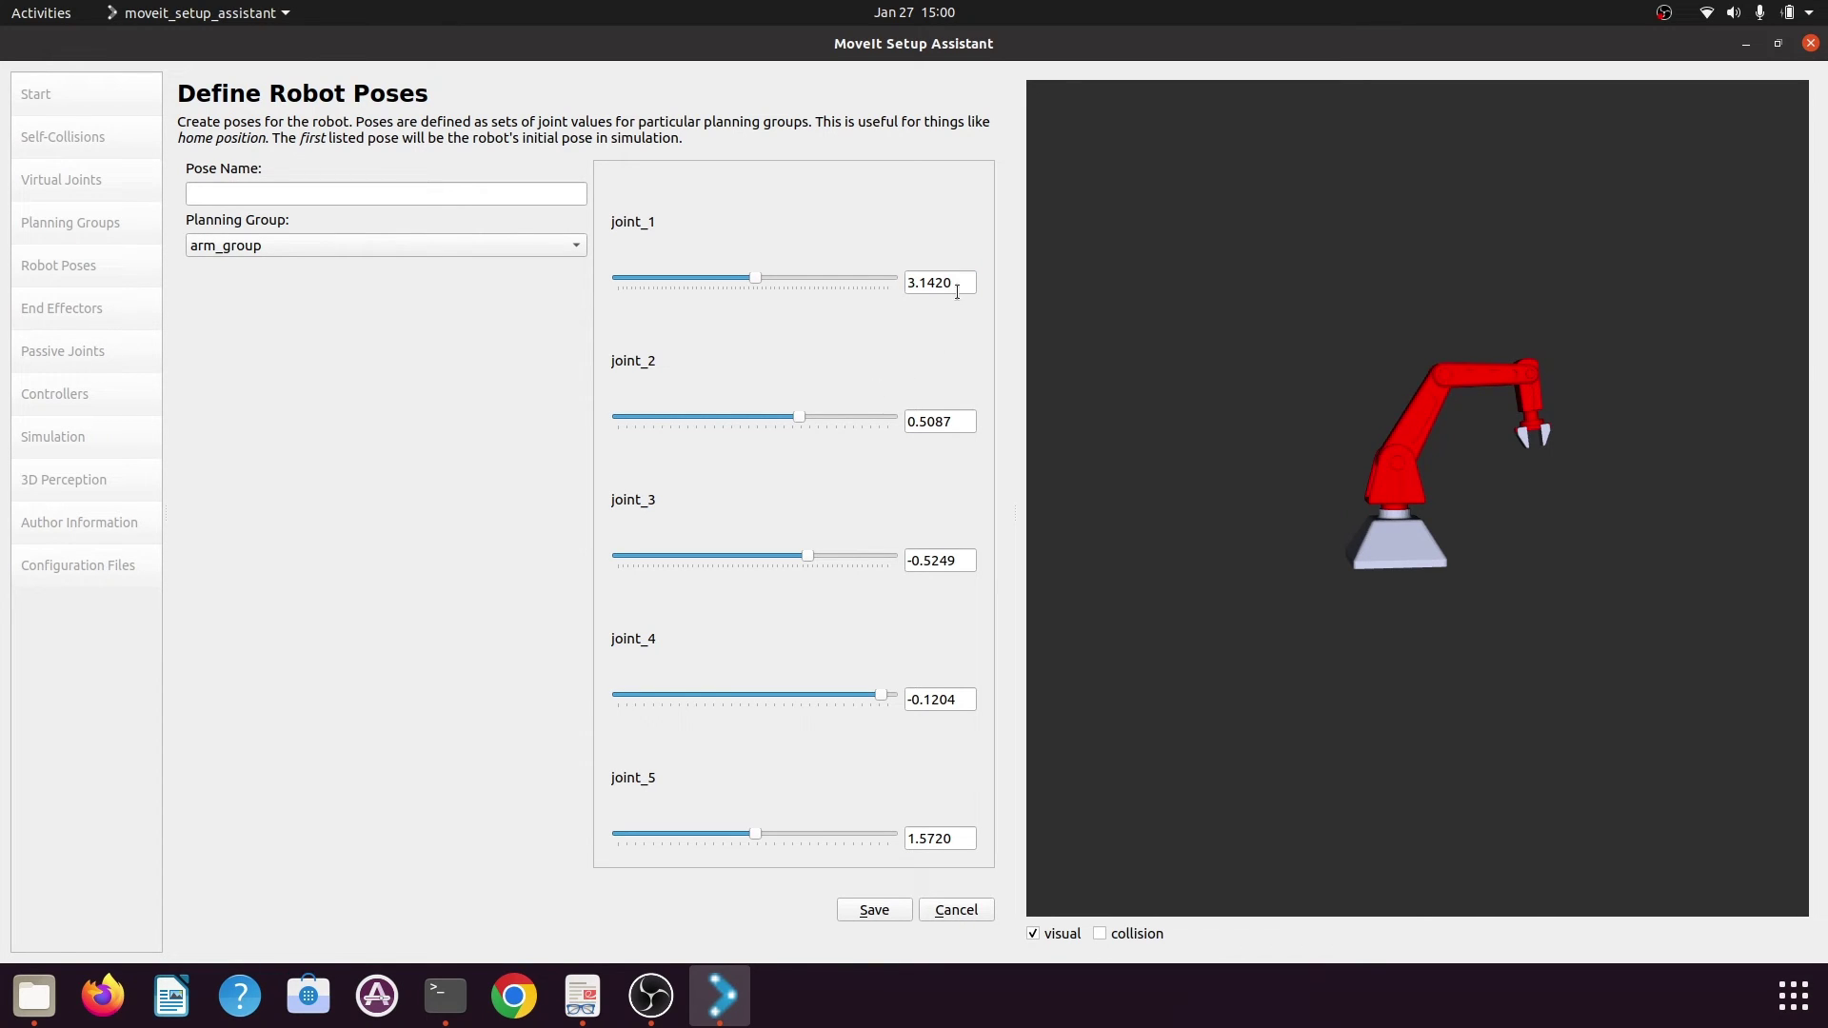
Lower the arm on the opposite side by setting joint_2 to 1.4497, joint_3 to -0.9072 and joint_4 to -0.5583
left_click_drag(803, 415, 864, 415)
left_click_drag(806, 555, 786, 556)
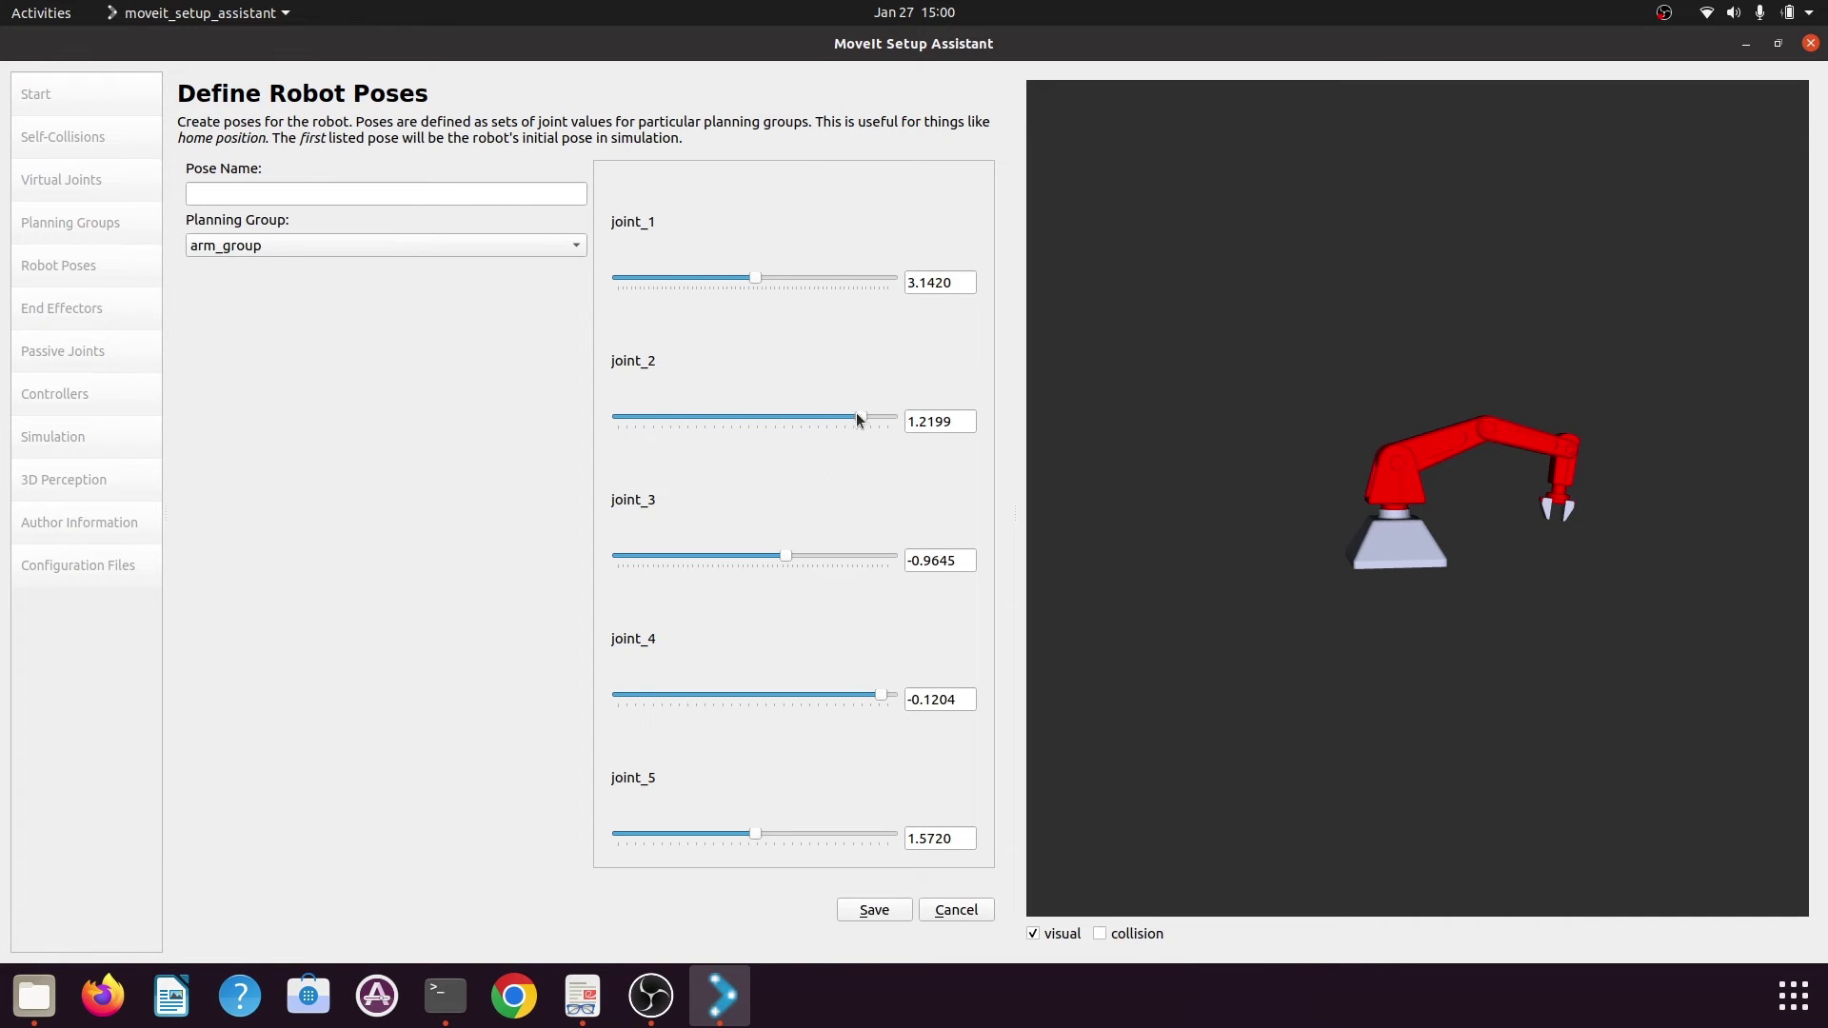
left_click_drag(857, 416, 881, 426)
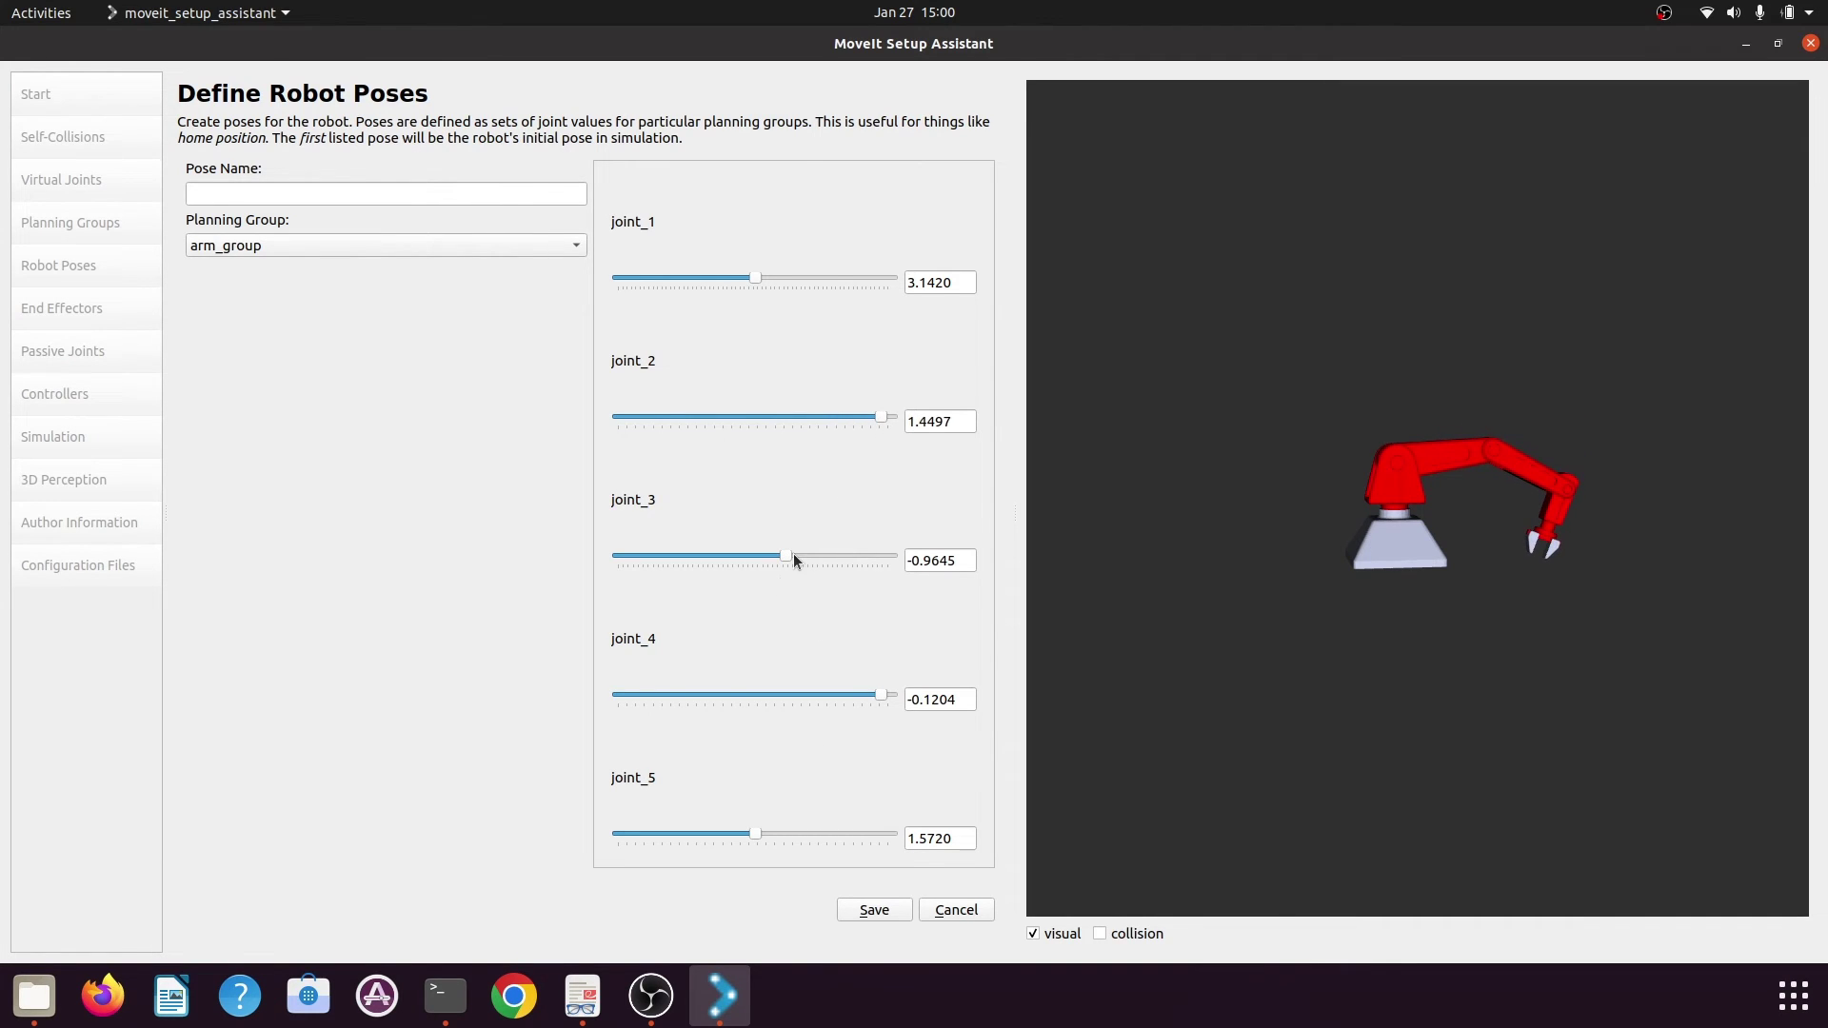
mouse_move(791, 554)
left_mouse_down()
mouse_move(775, 560)
mouse_move(792, 562)
left_mouse_up()
left_click_drag(878, 700, 839, 696)
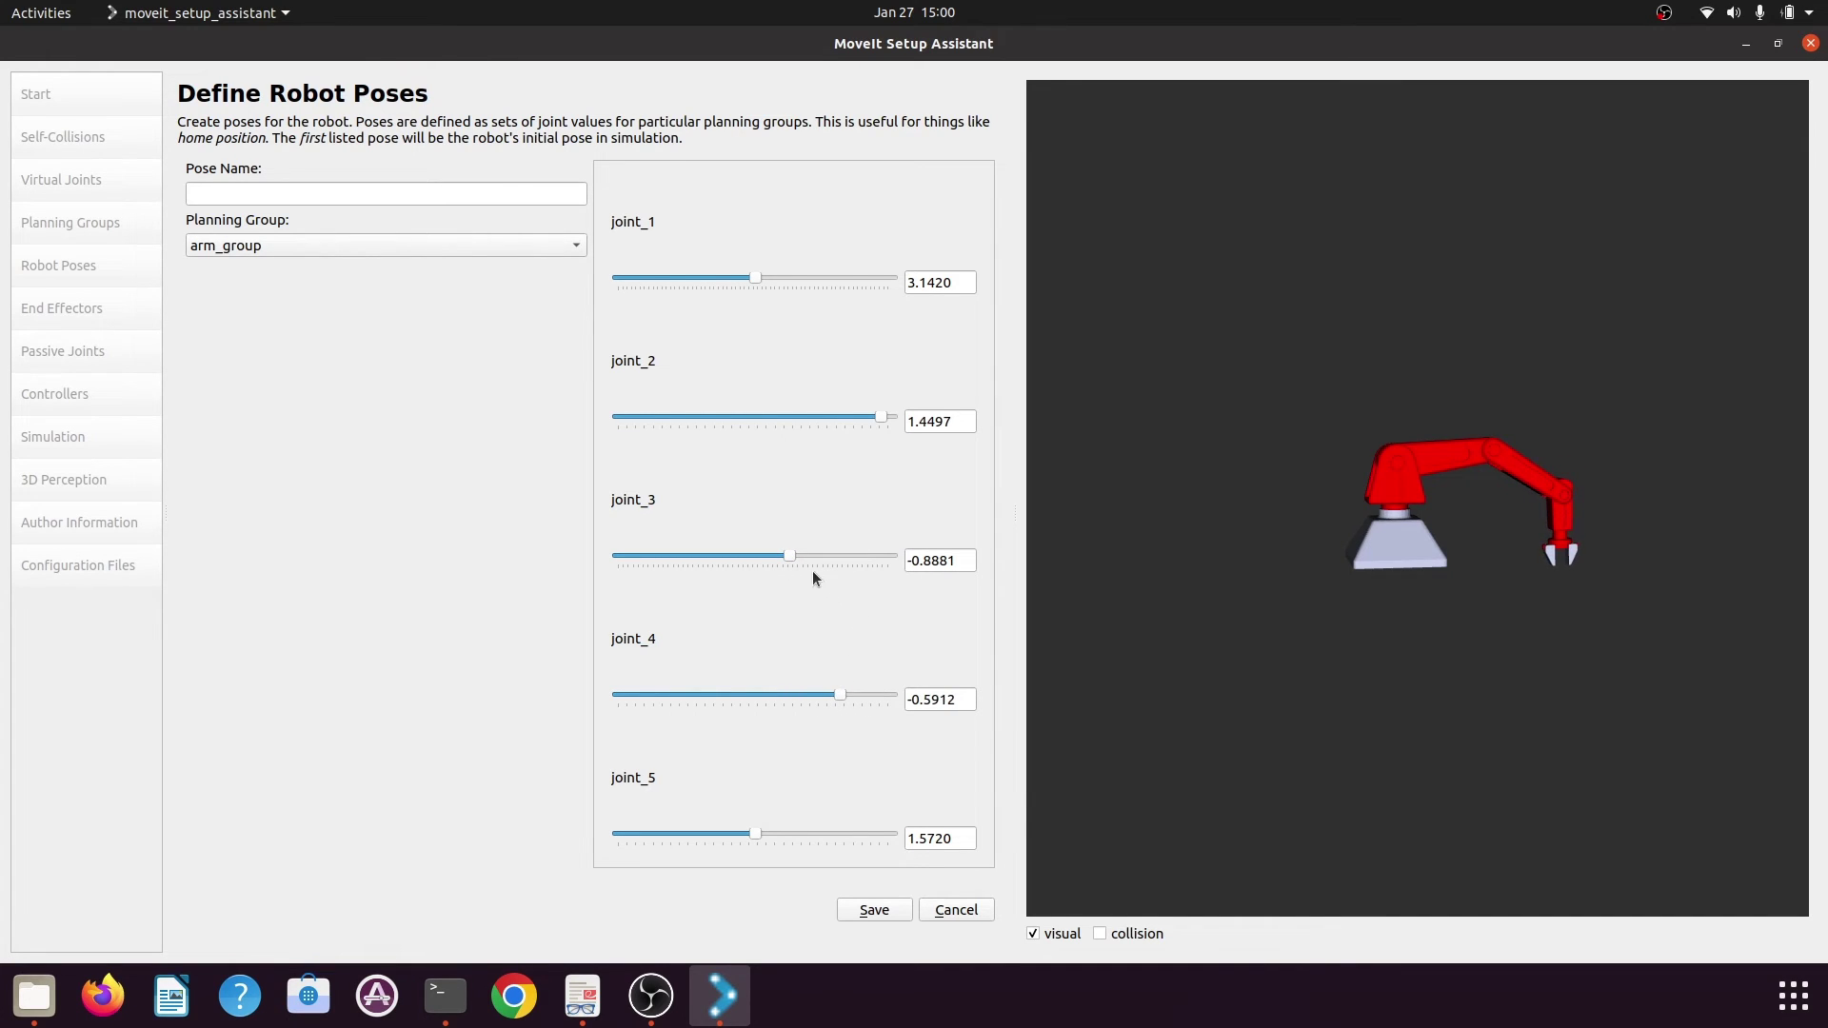
left_click_drag(788, 554, 785, 558)
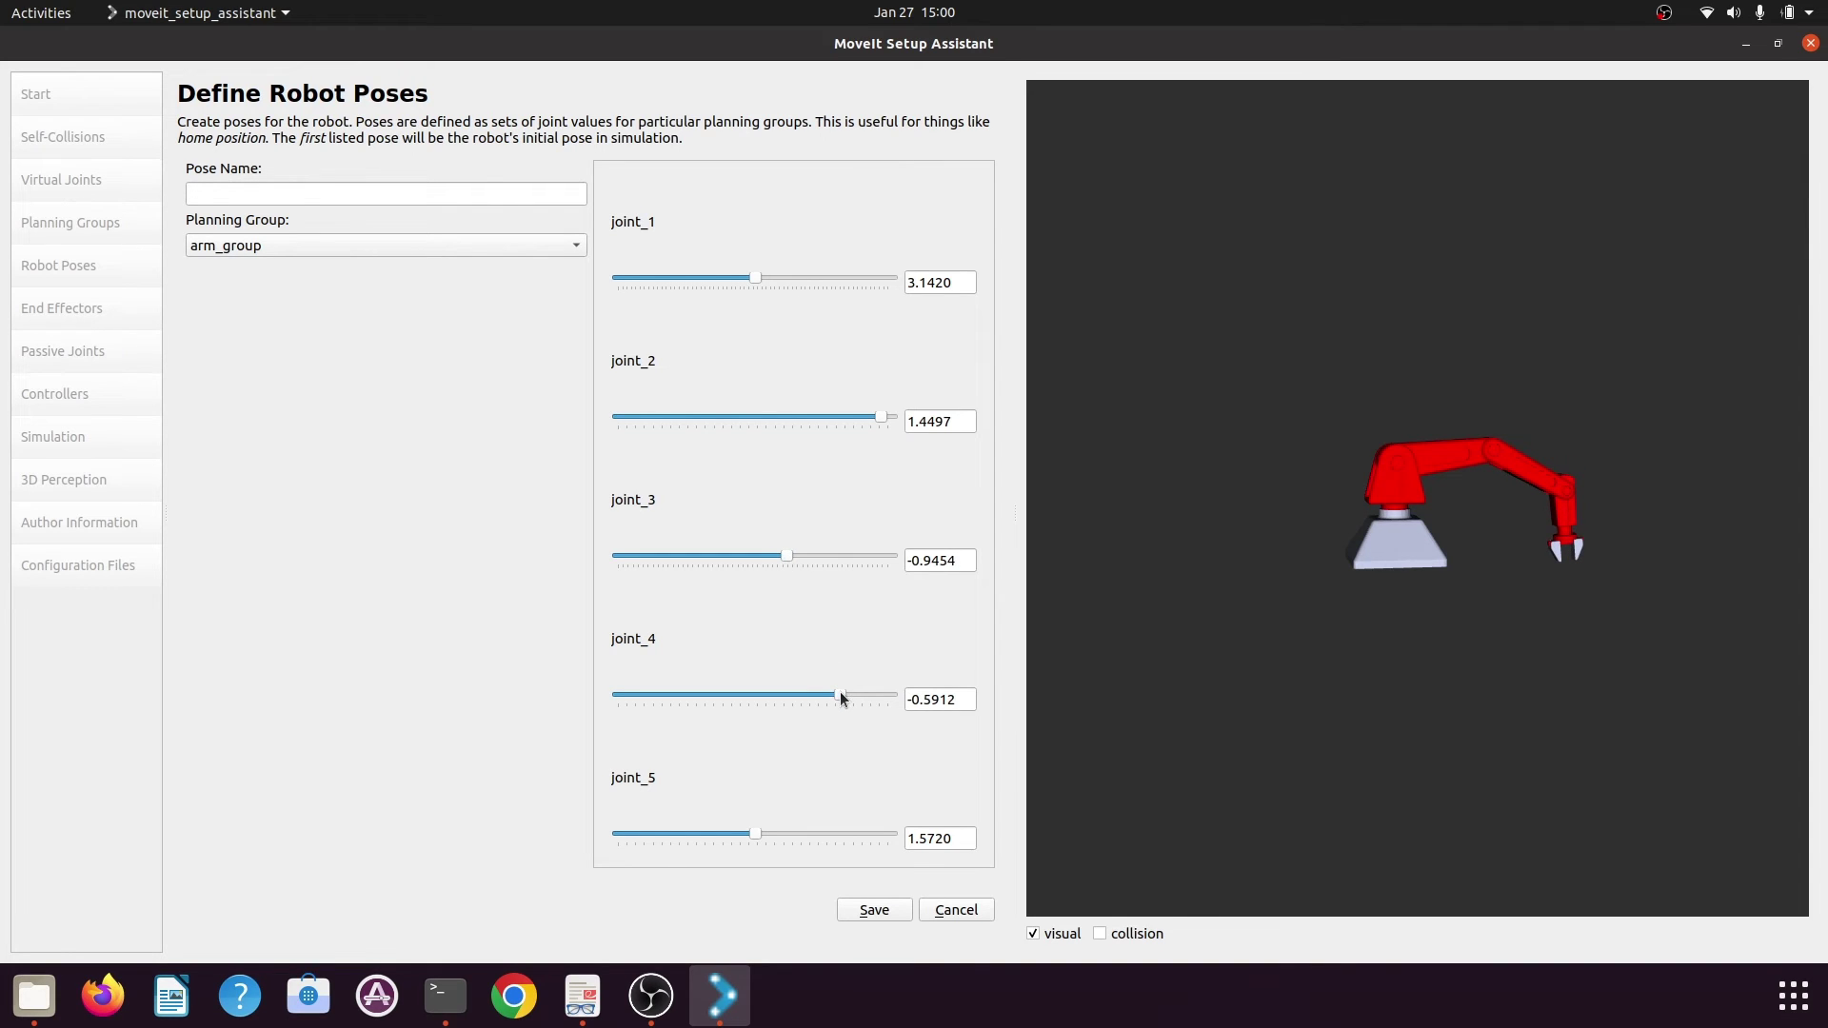
left_click_drag(840, 693, 848, 694)
left_click_drag(787, 558, 791, 560)
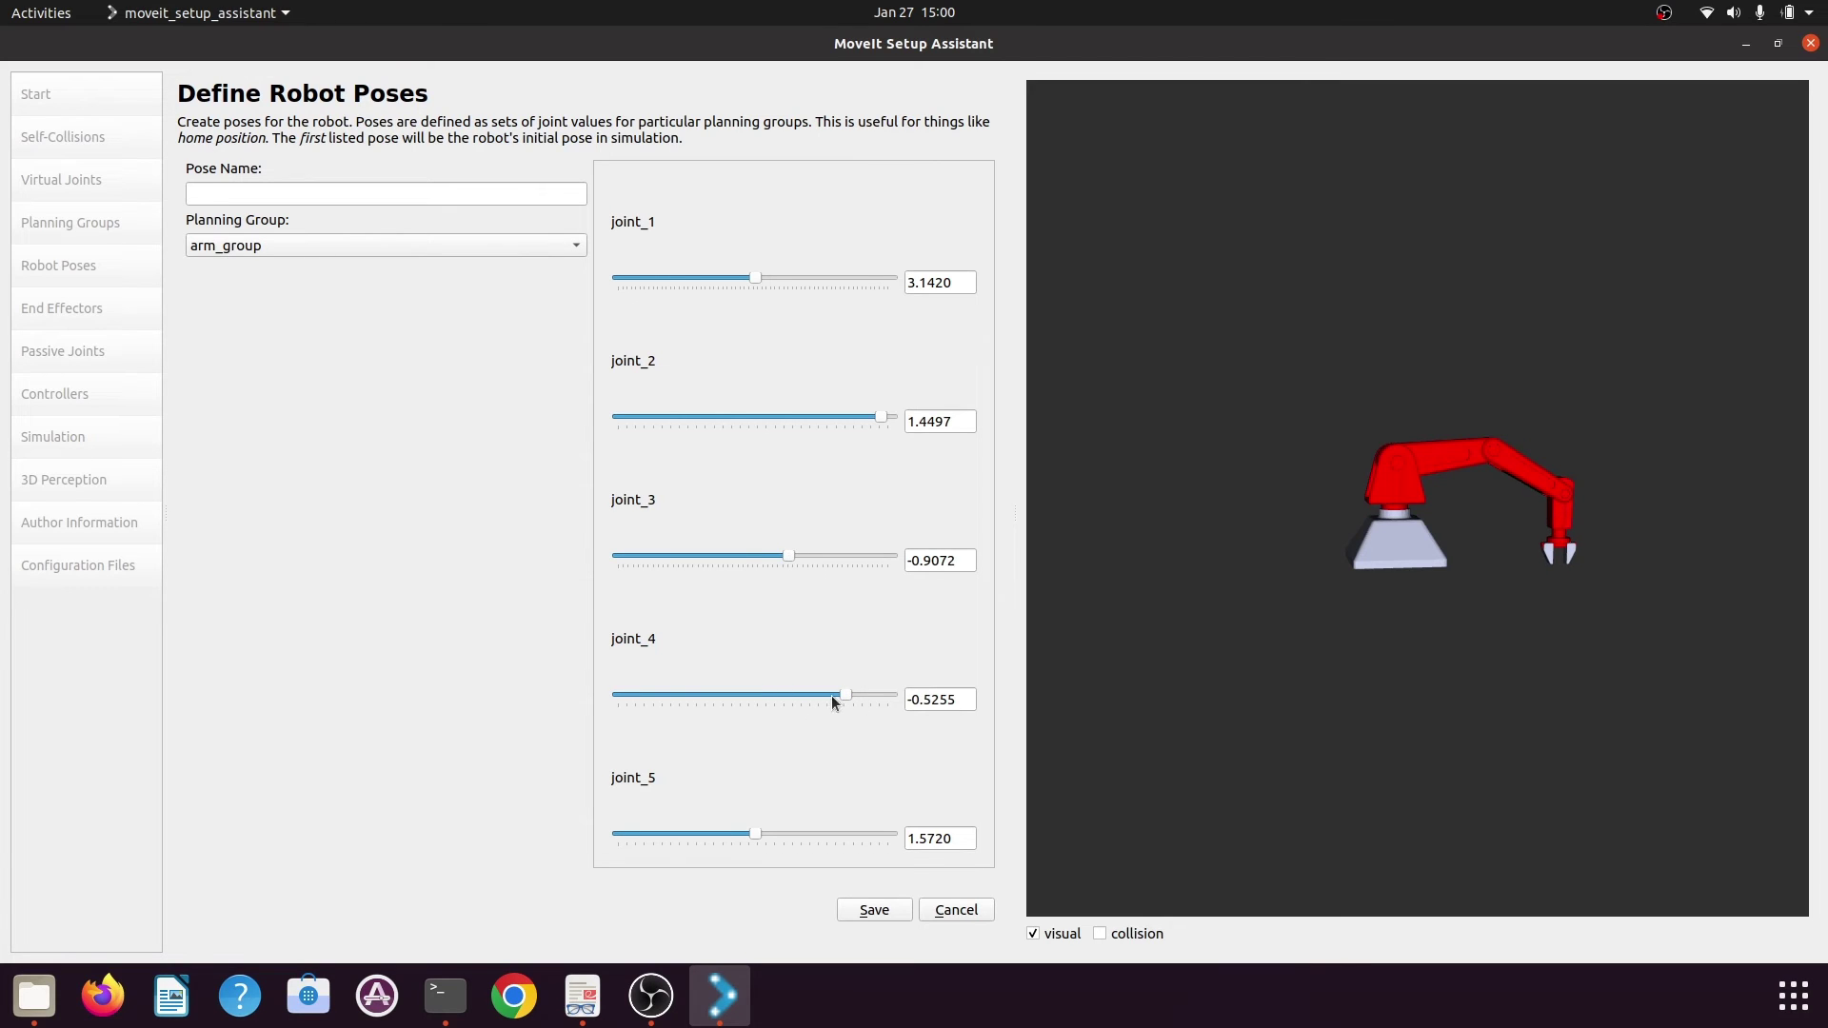
left_click_drag(842, 694, 838, 691)
Name the new arm pose drop_object and save it to the pose list
left_click(470, 196)
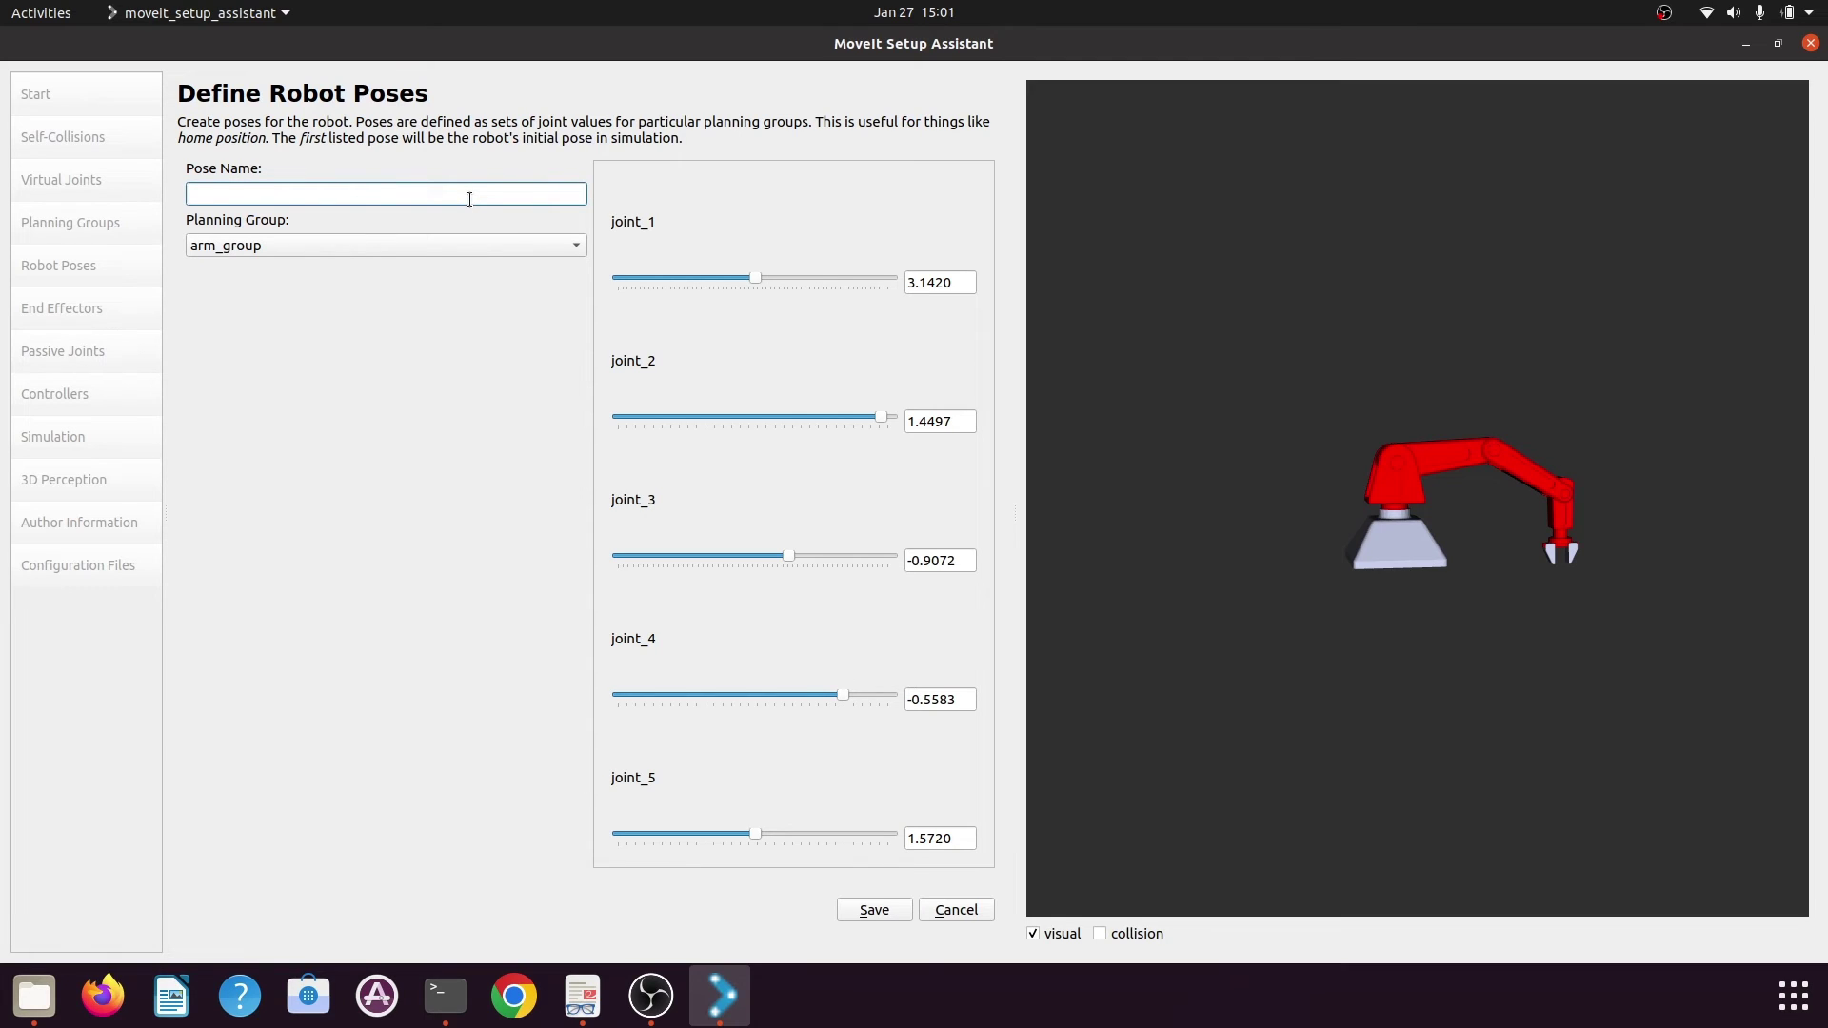
type("drop_object")
left_click(862, 911)
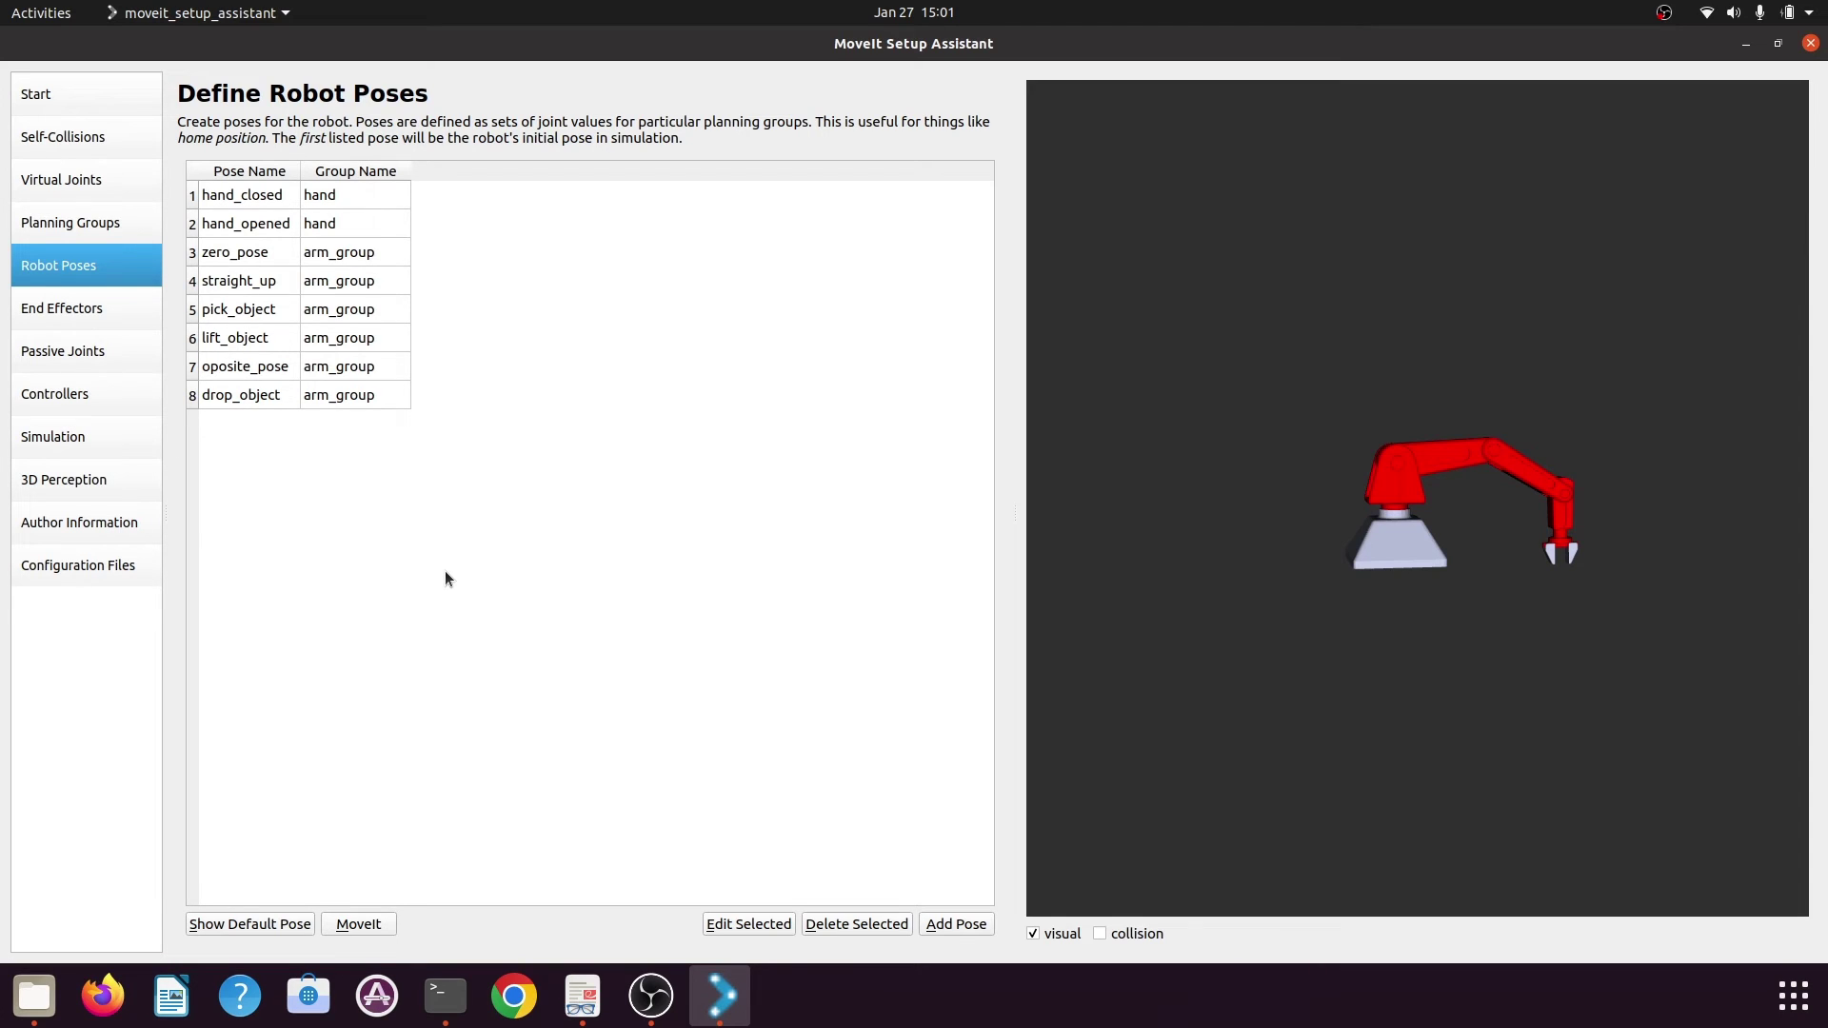
Add an end effector named hand_ee with group hand and parent link link_5, and save it
left_click(93, 318)
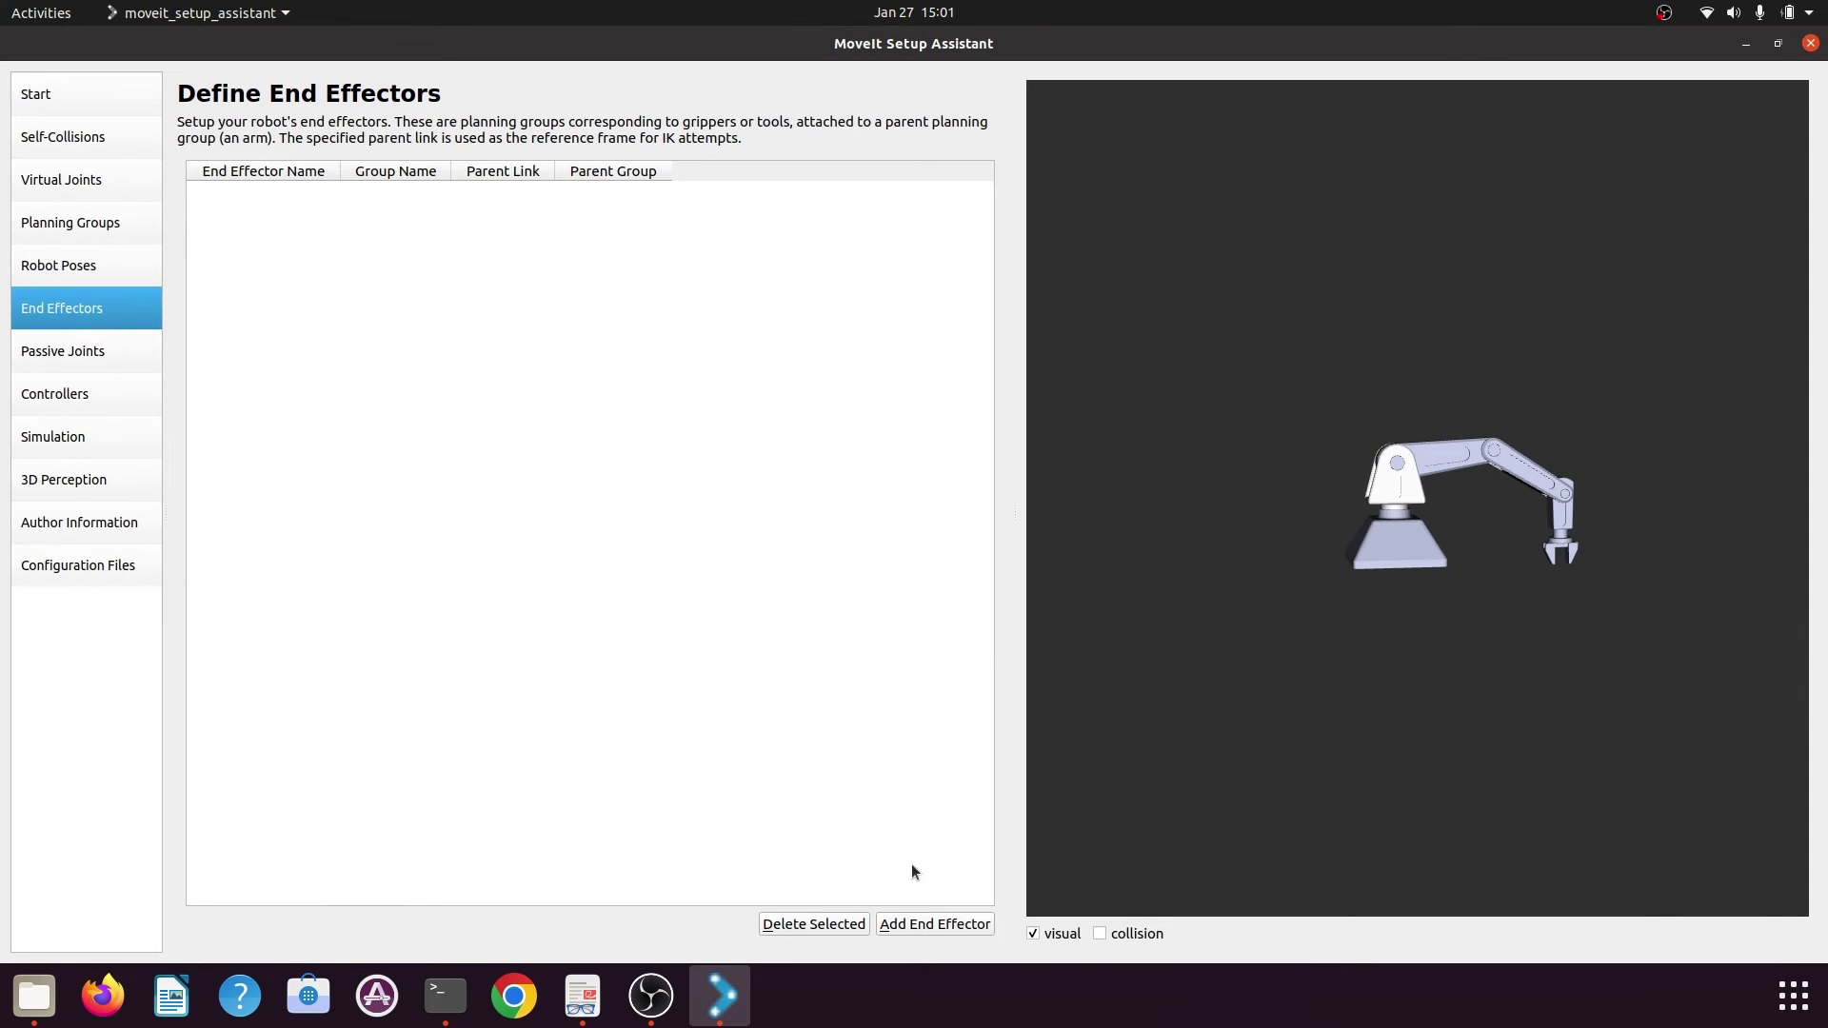
left_click(927, 927)
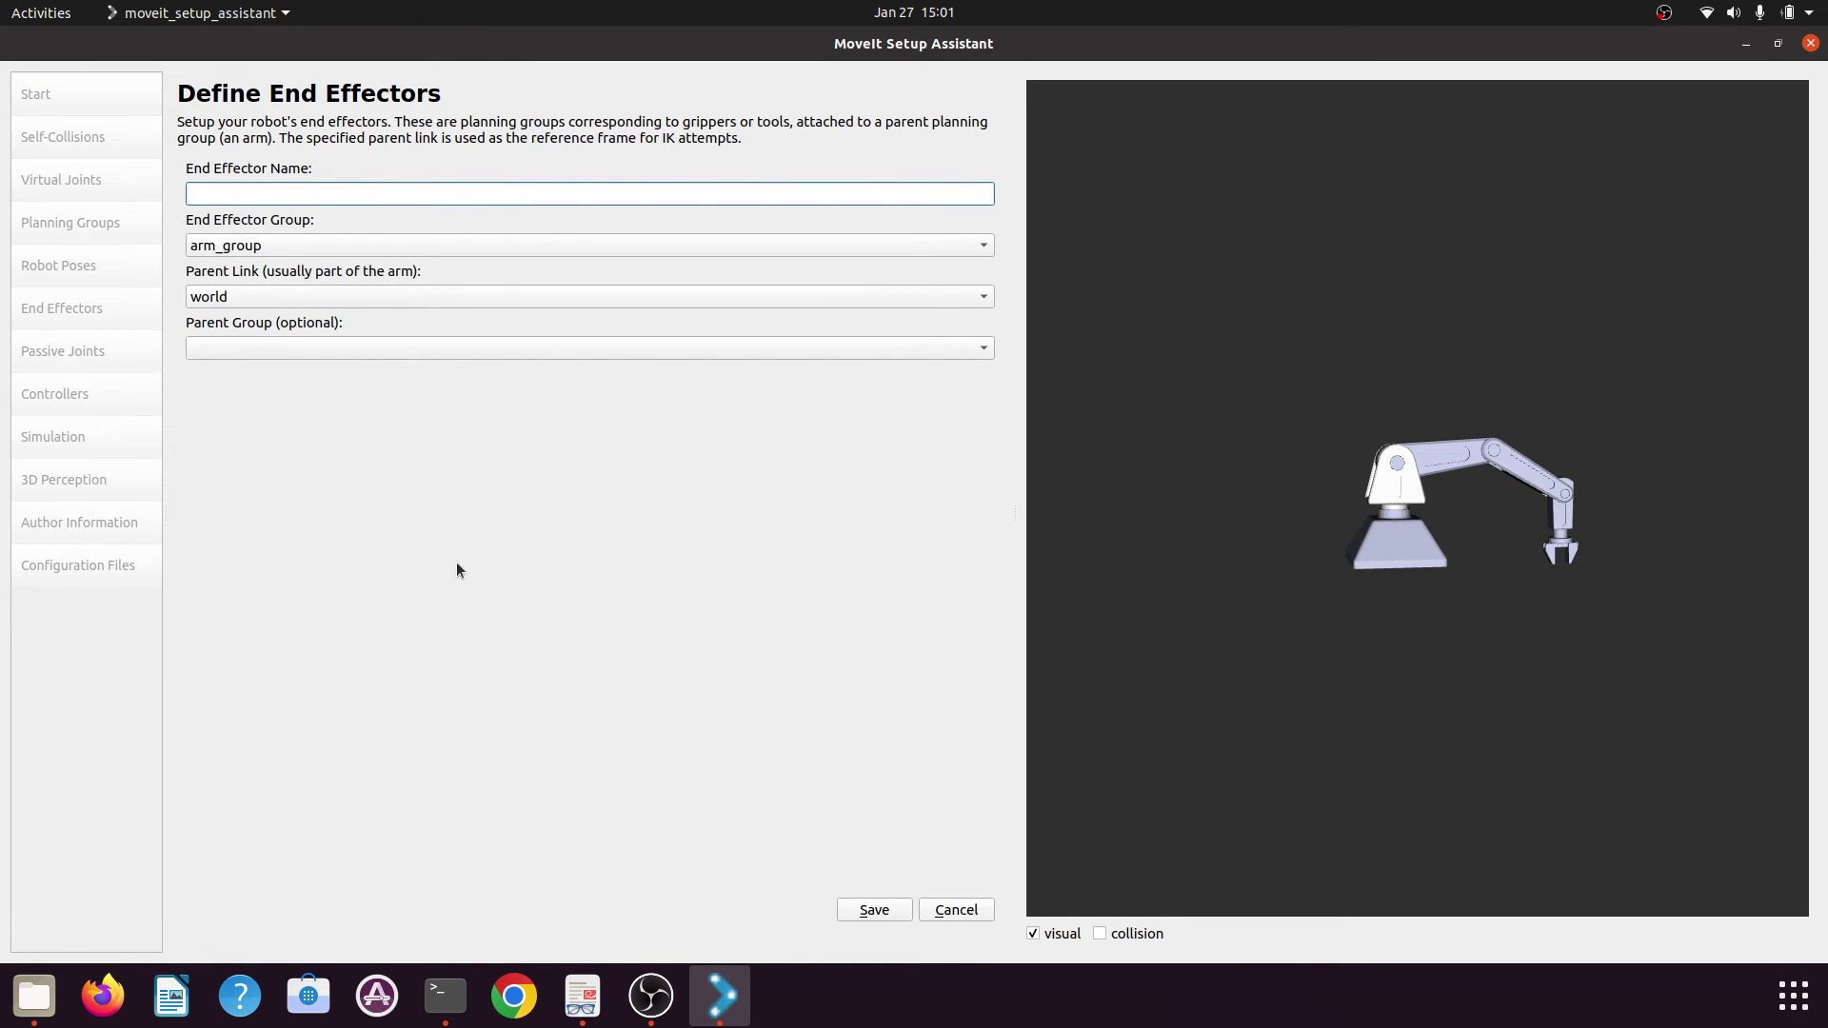
type("hand_ee")
left_click(293, 247)
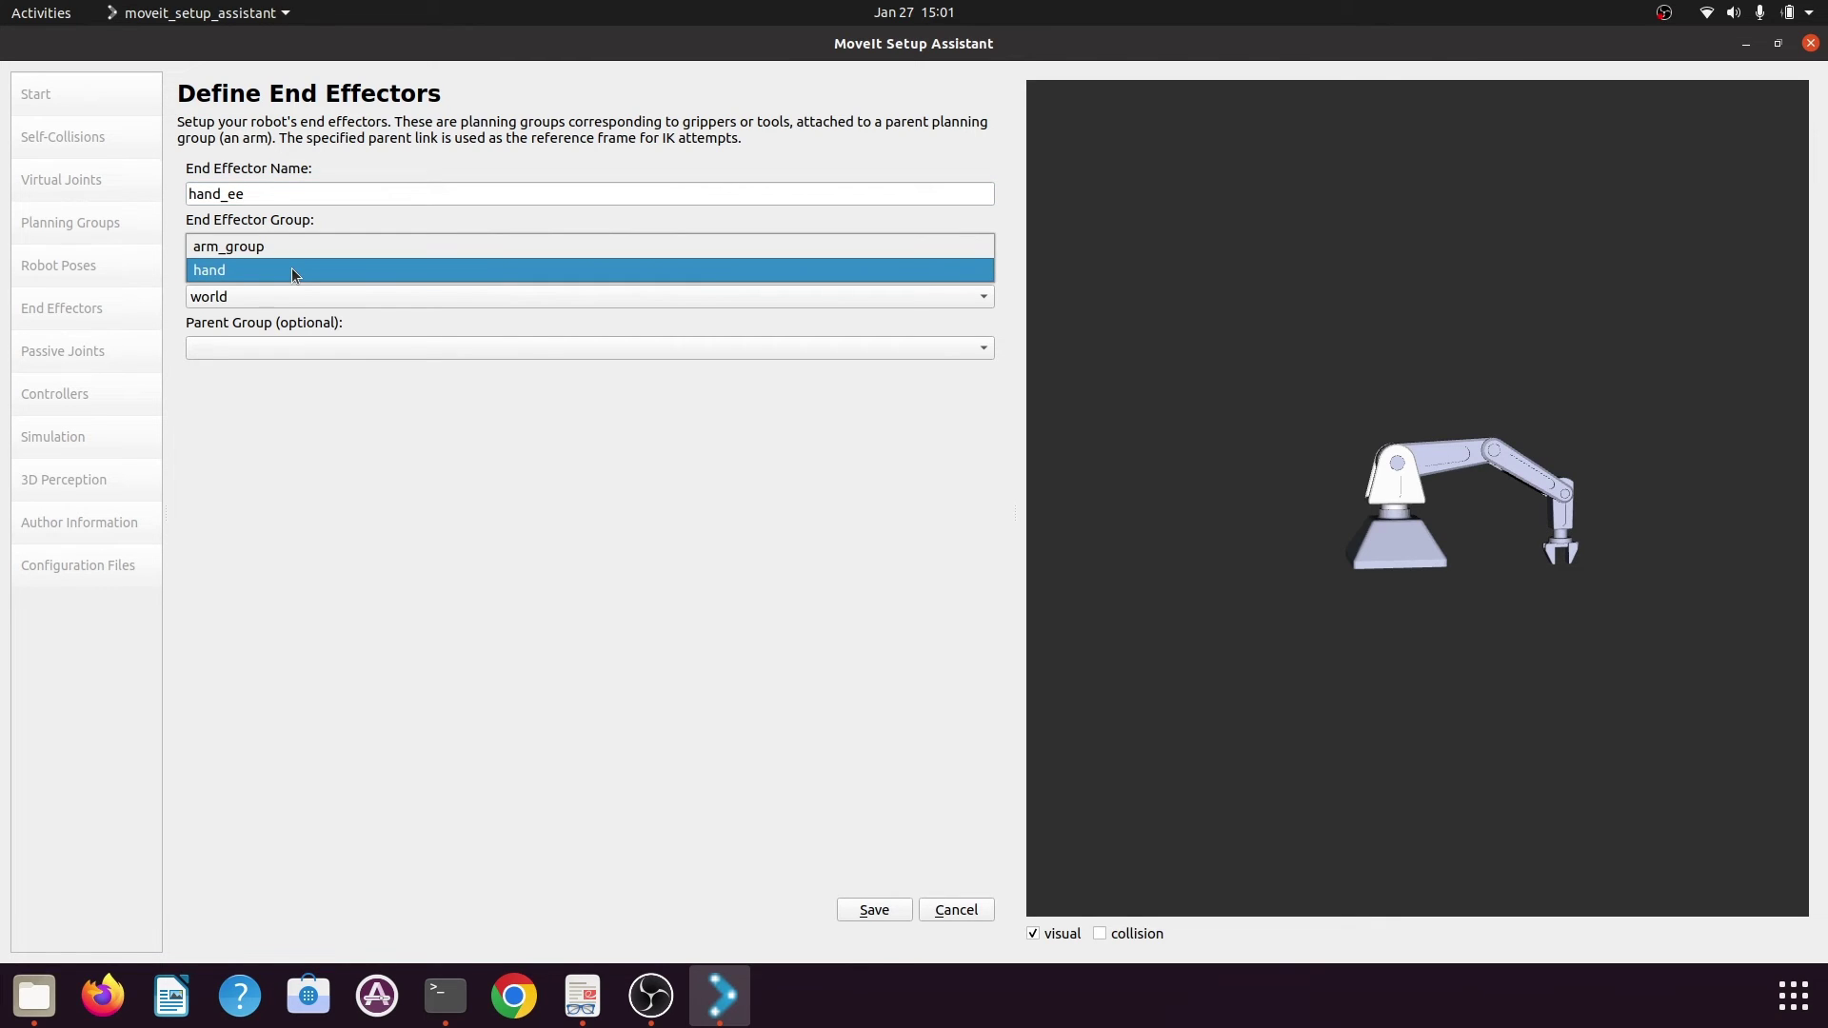
left_click(291, 270)
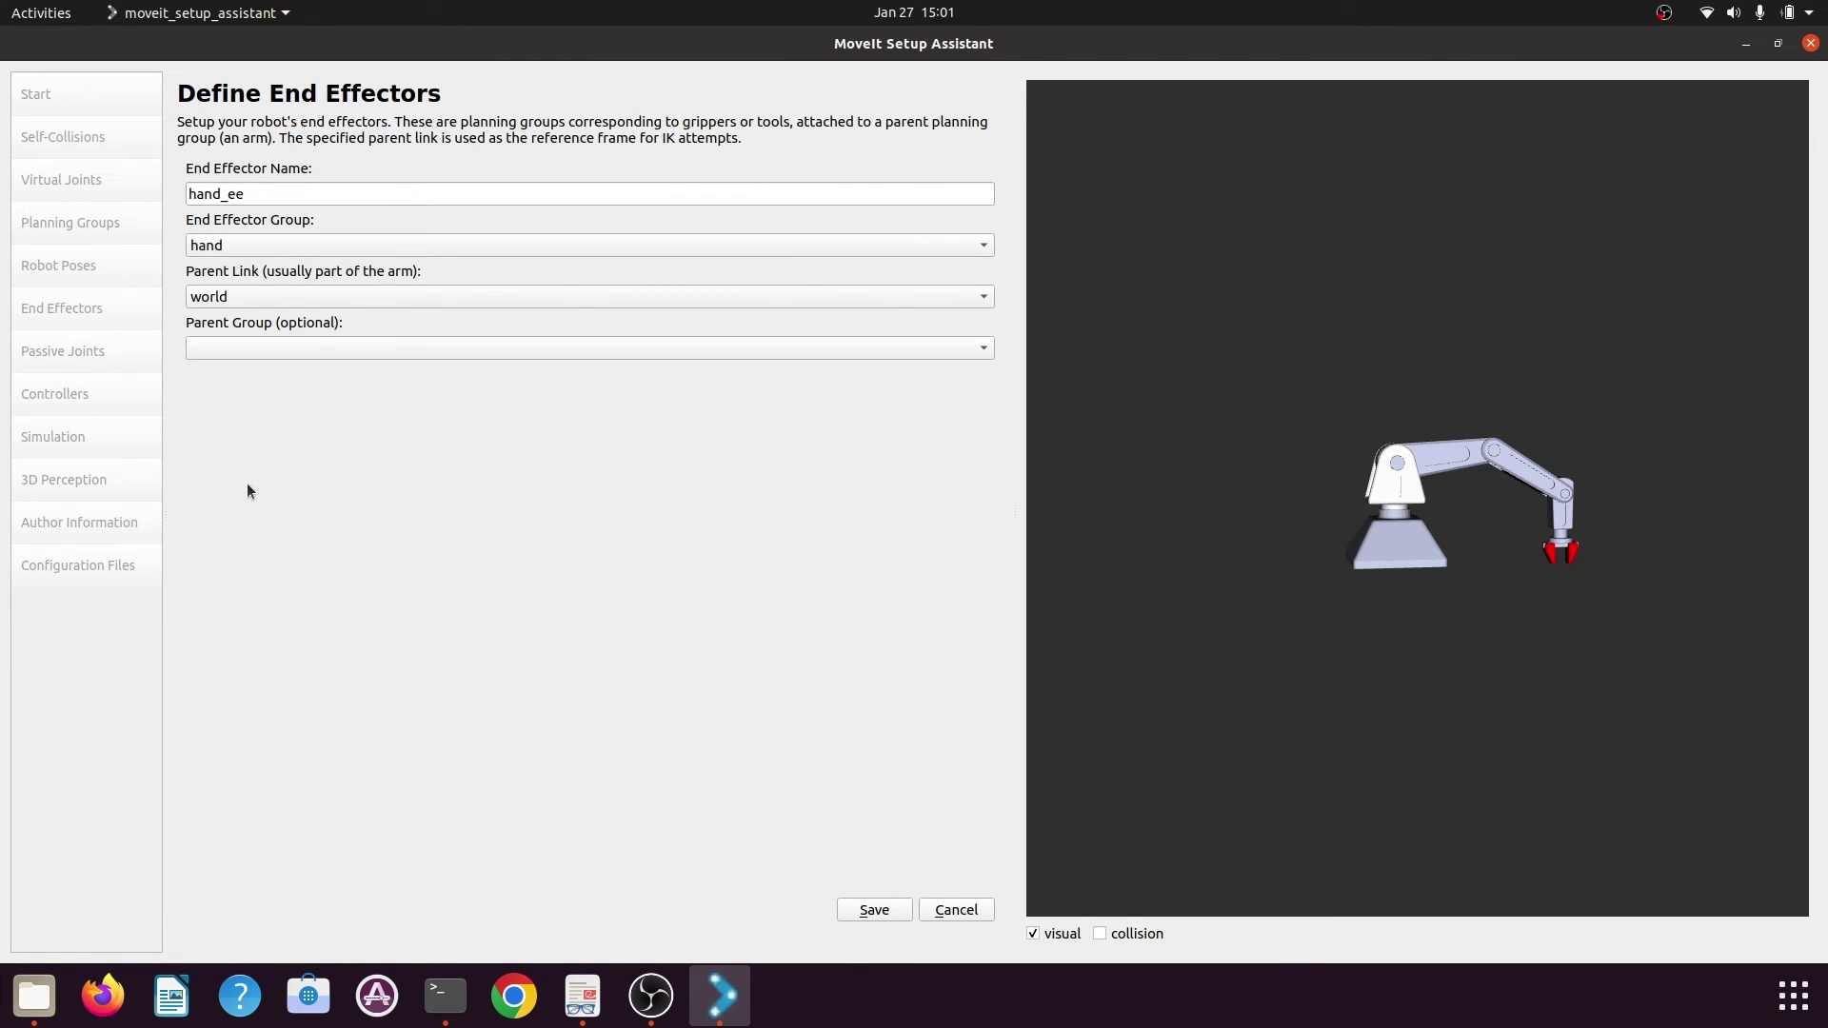
left_click(318, 296)
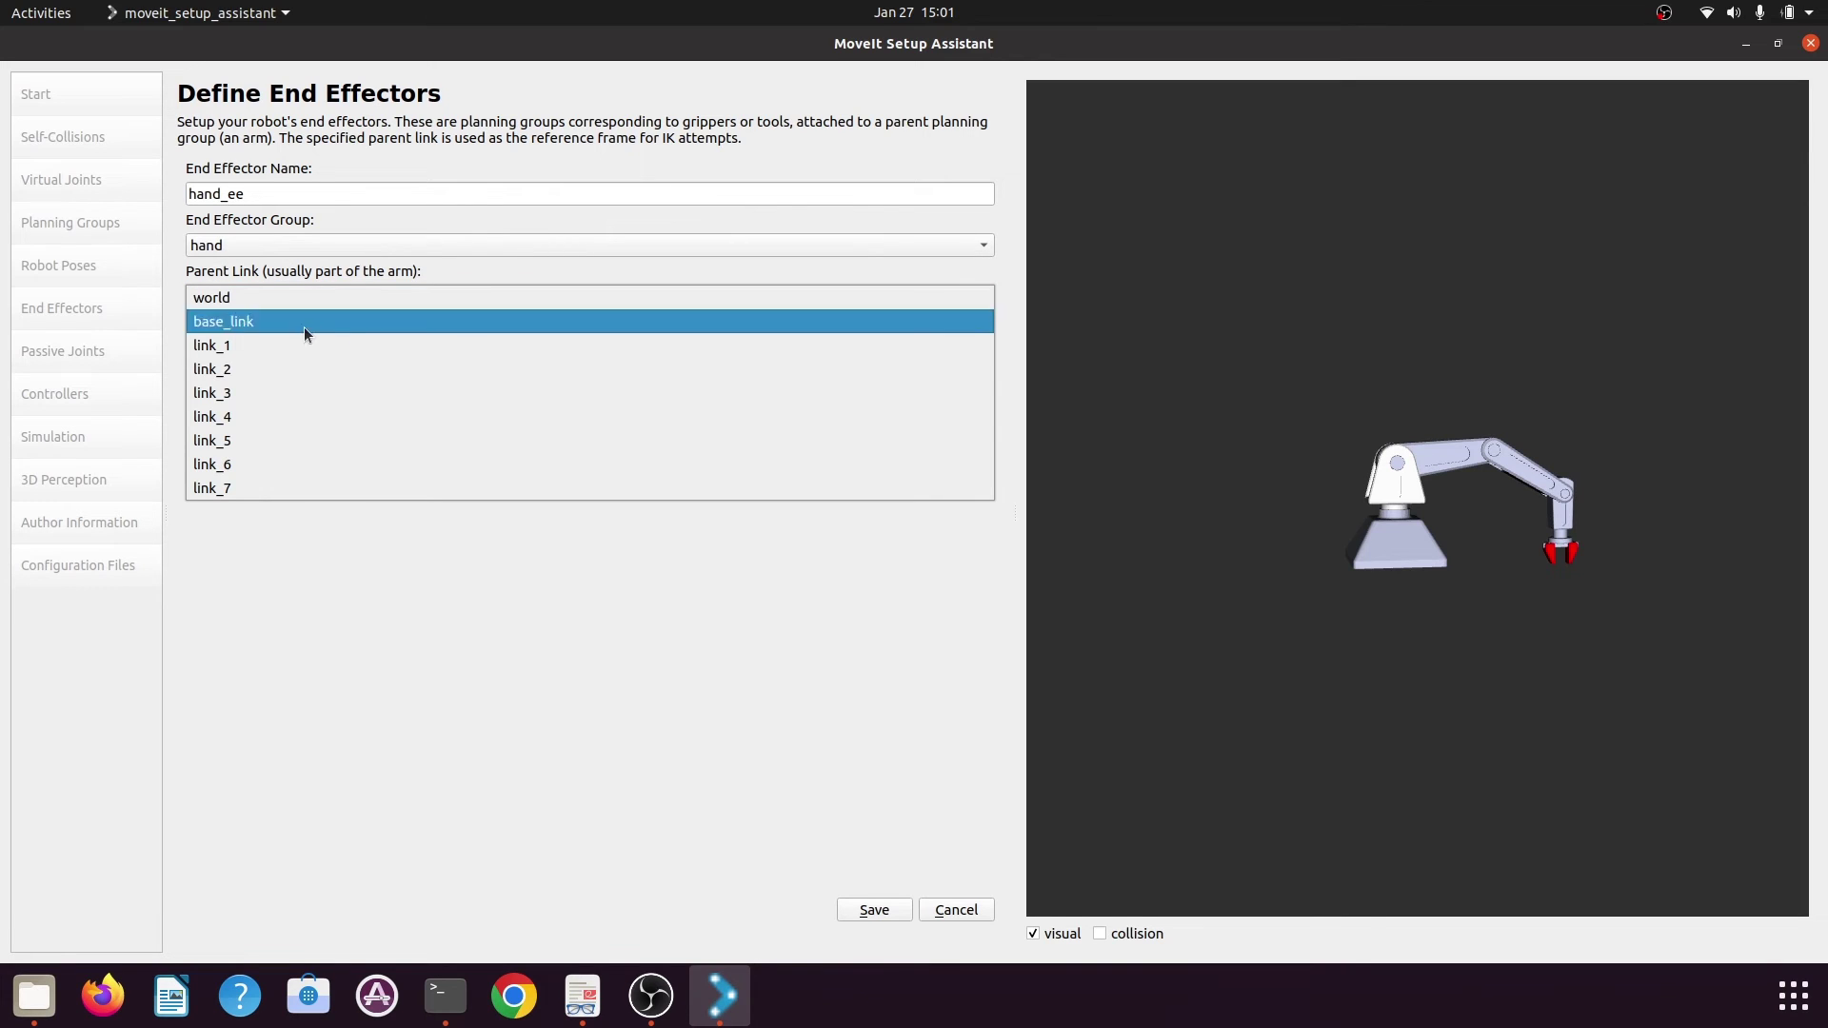
left_click(297, 440)
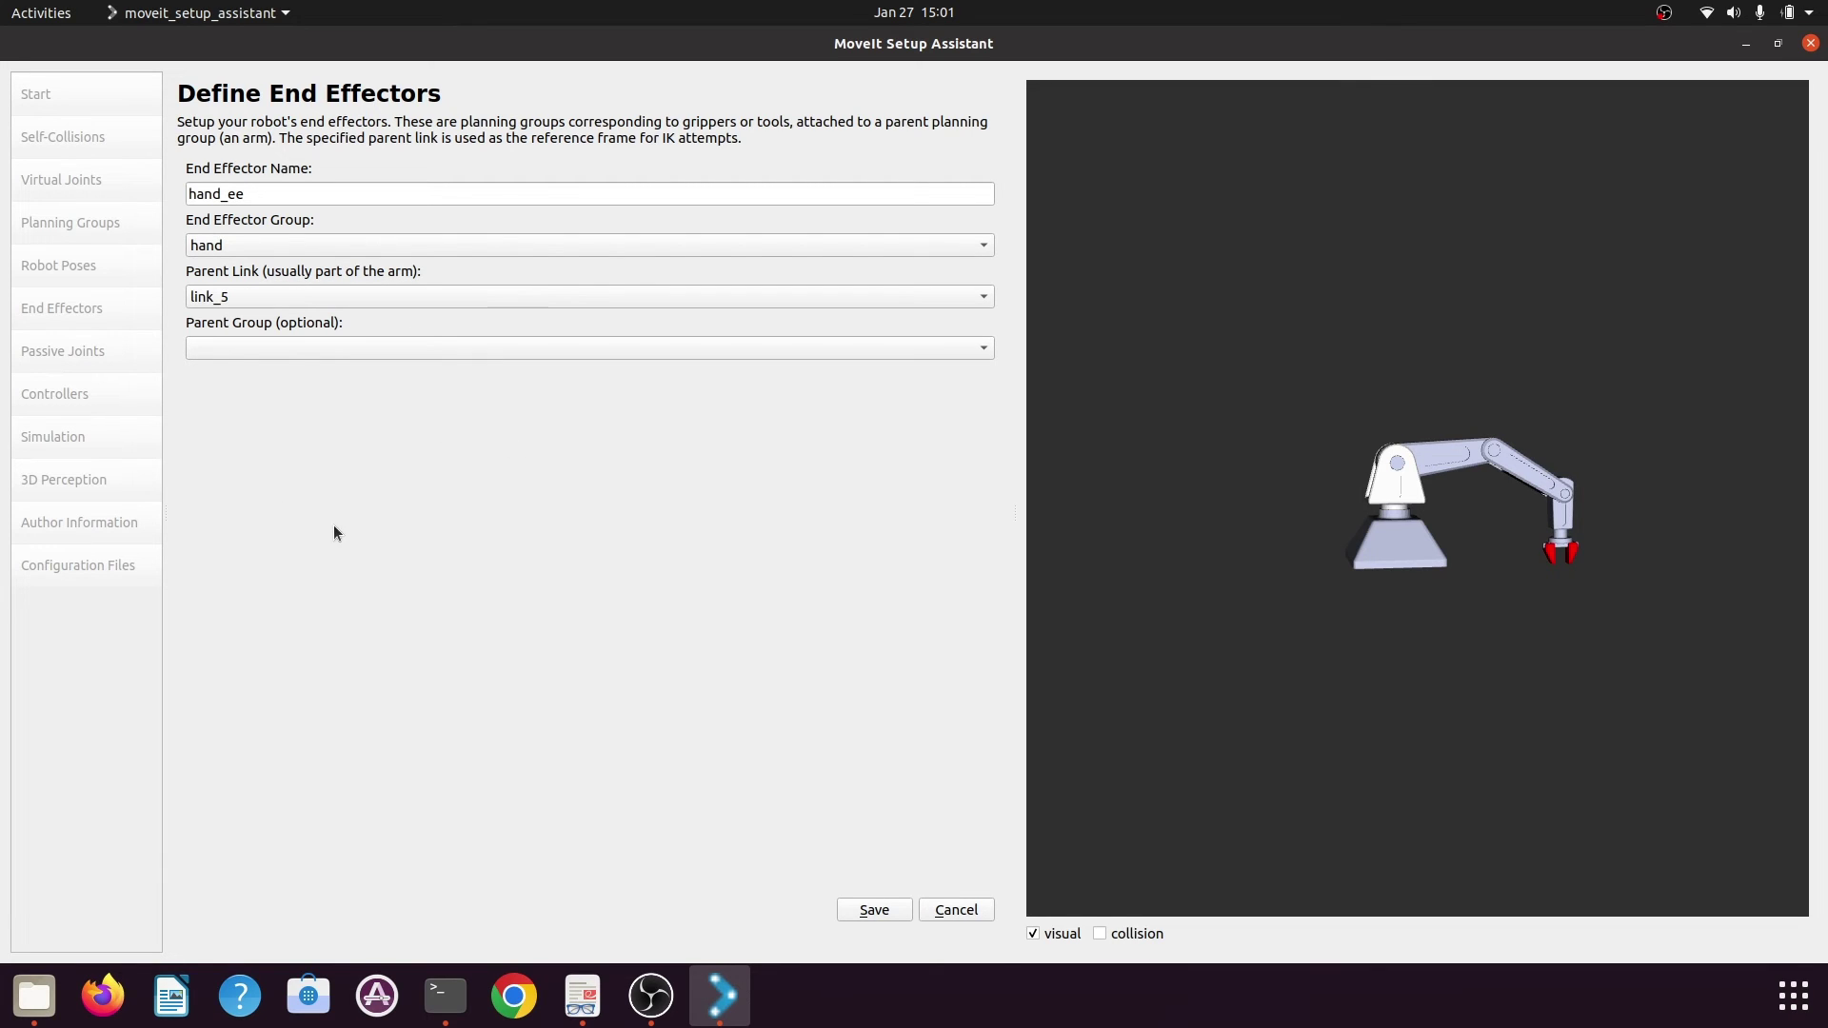
left_click(882, 911)
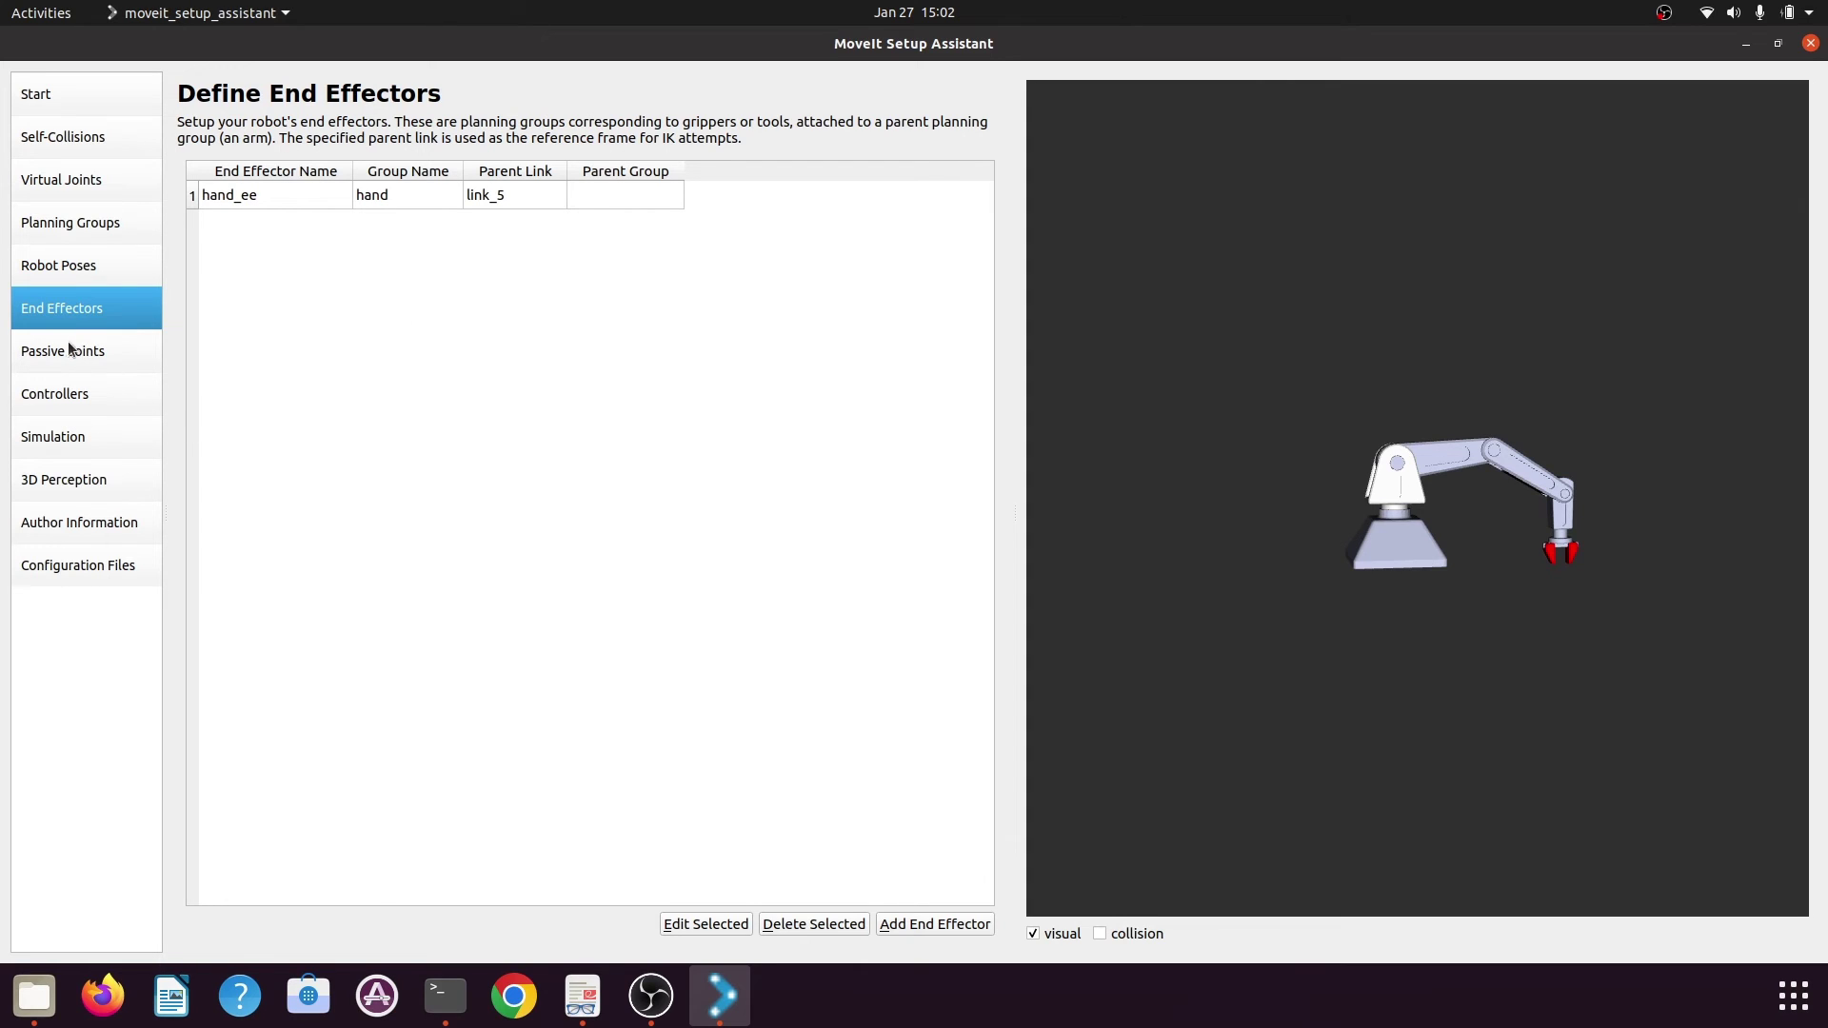
Skip passive joints, controllers, simulation and 3D perception, and enter the author information with maintainer name Age of Robotics and the maintainer's email
left_click(82, 369)
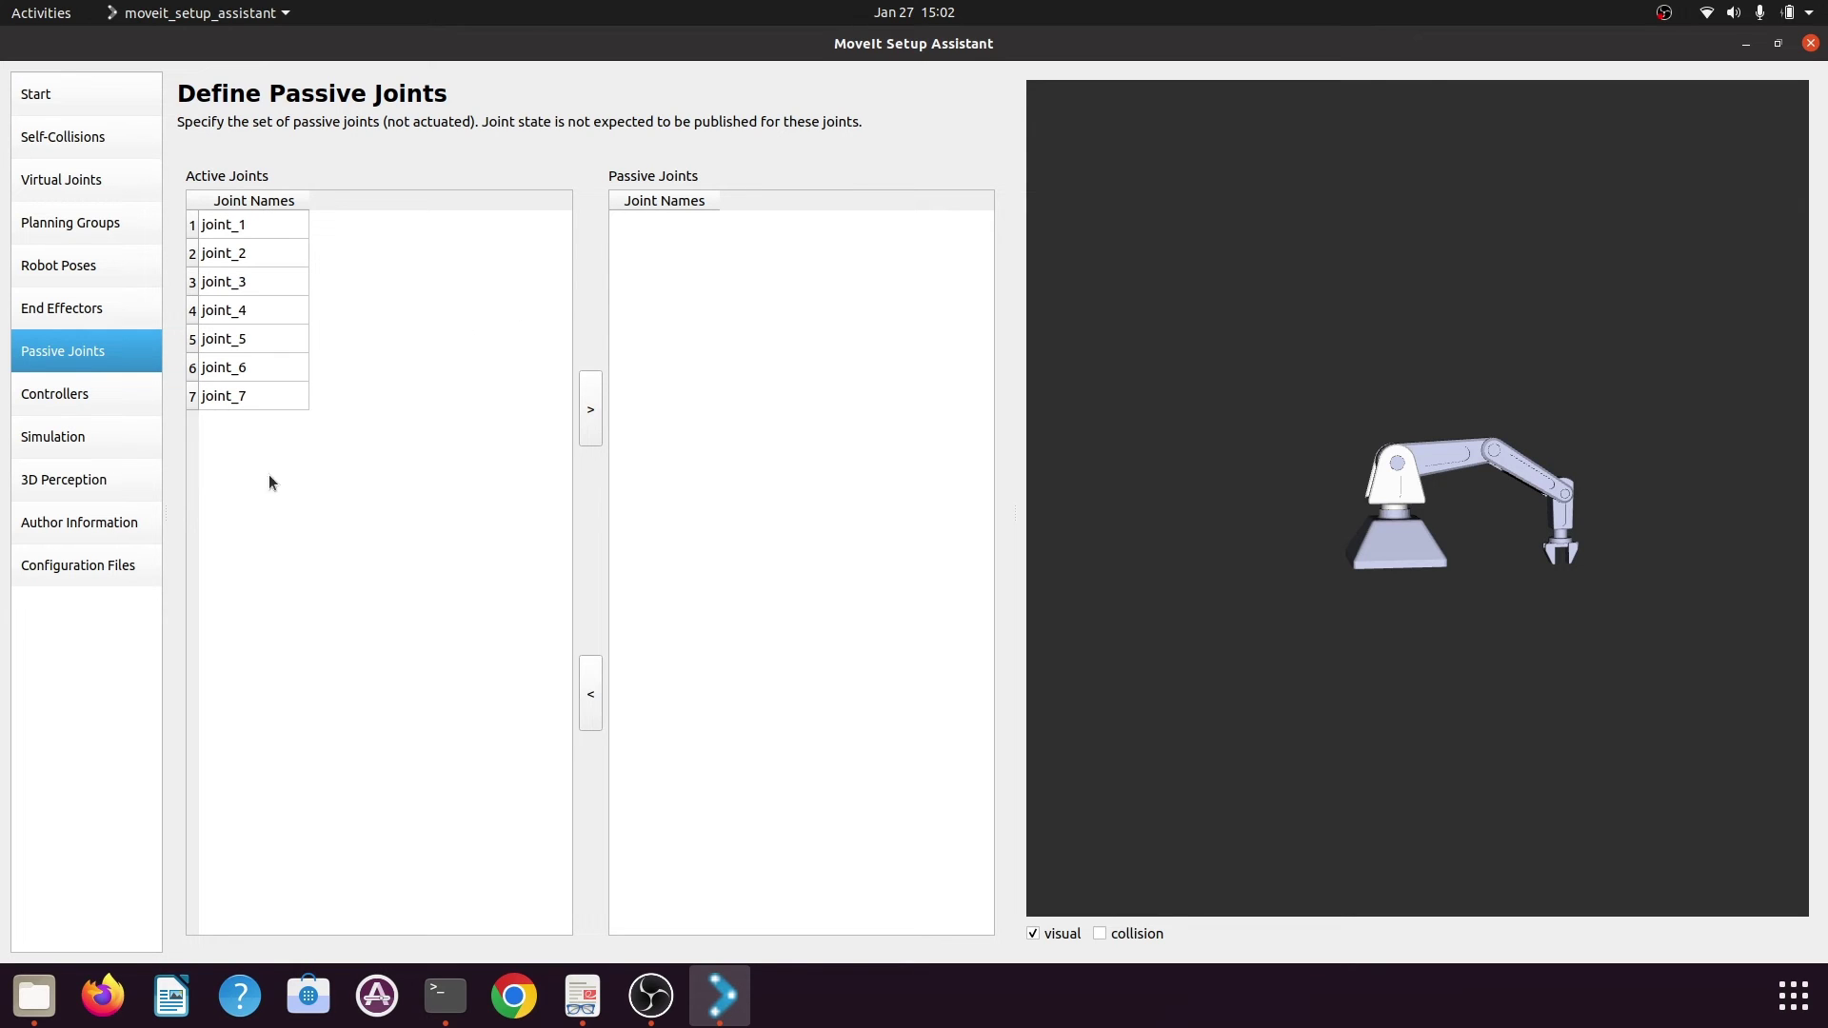
left_click(69, 398)
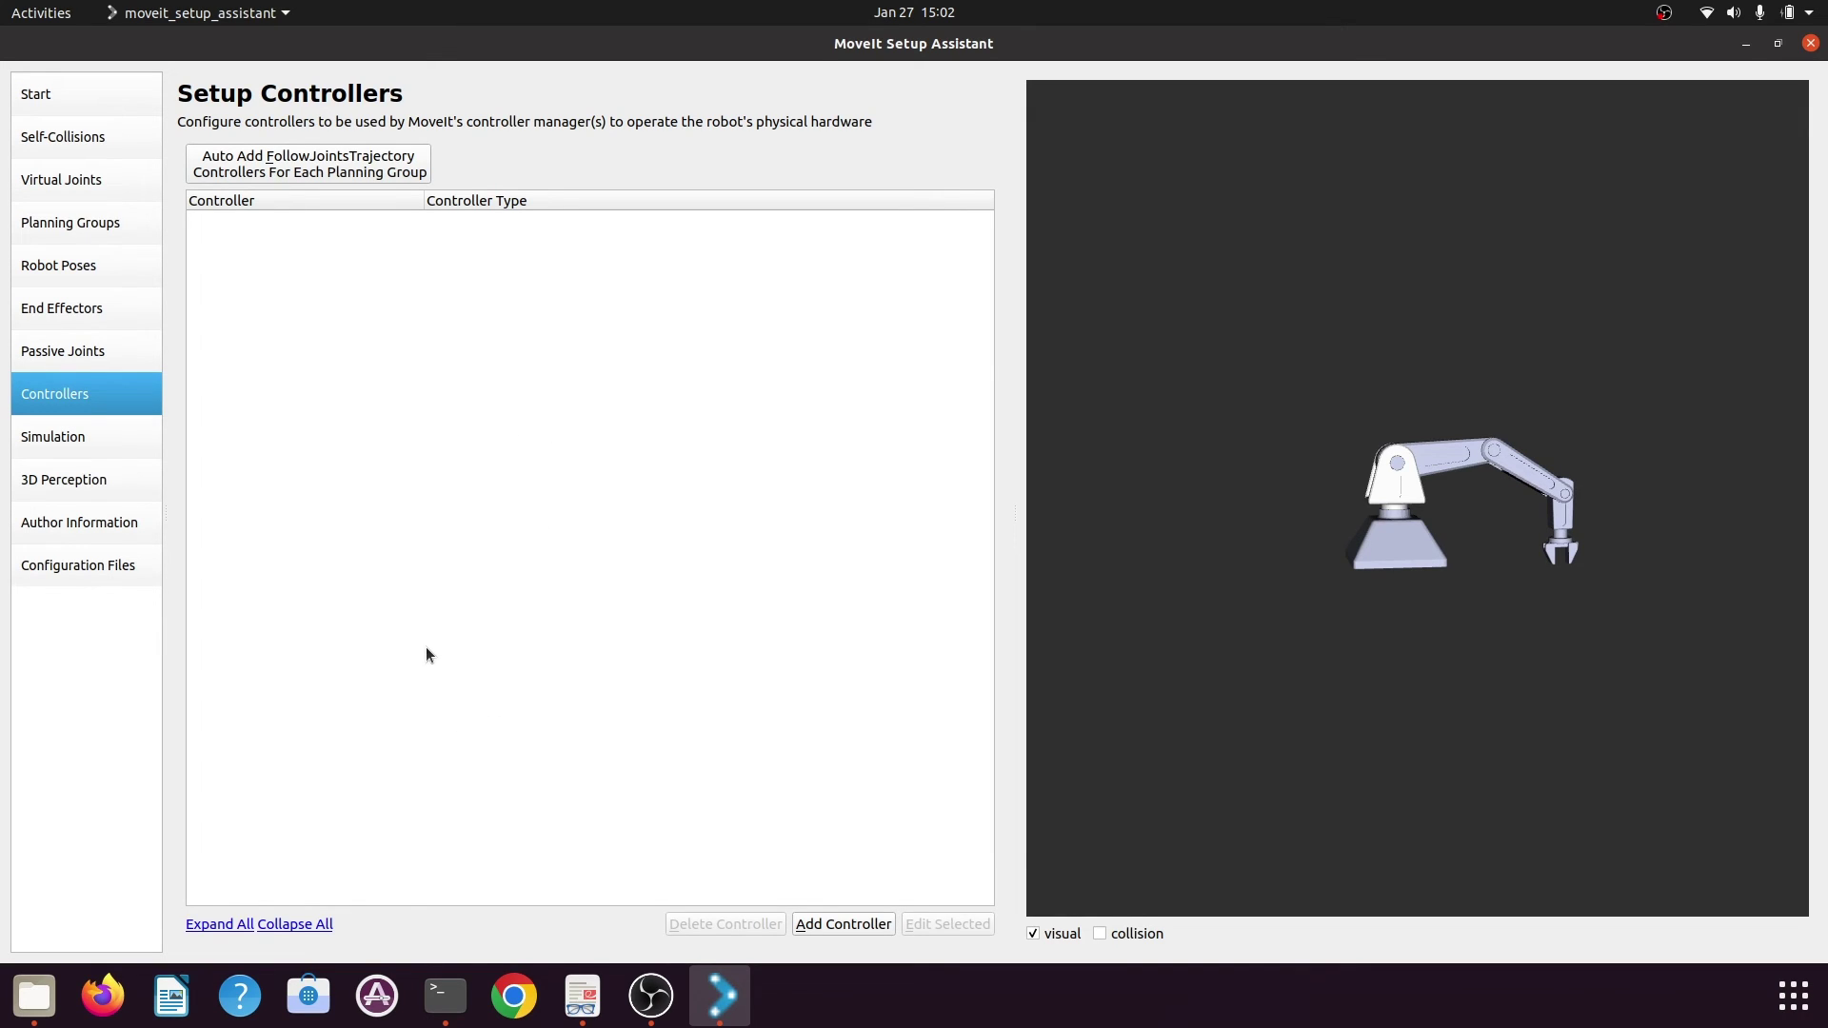
left_click(81, 441)
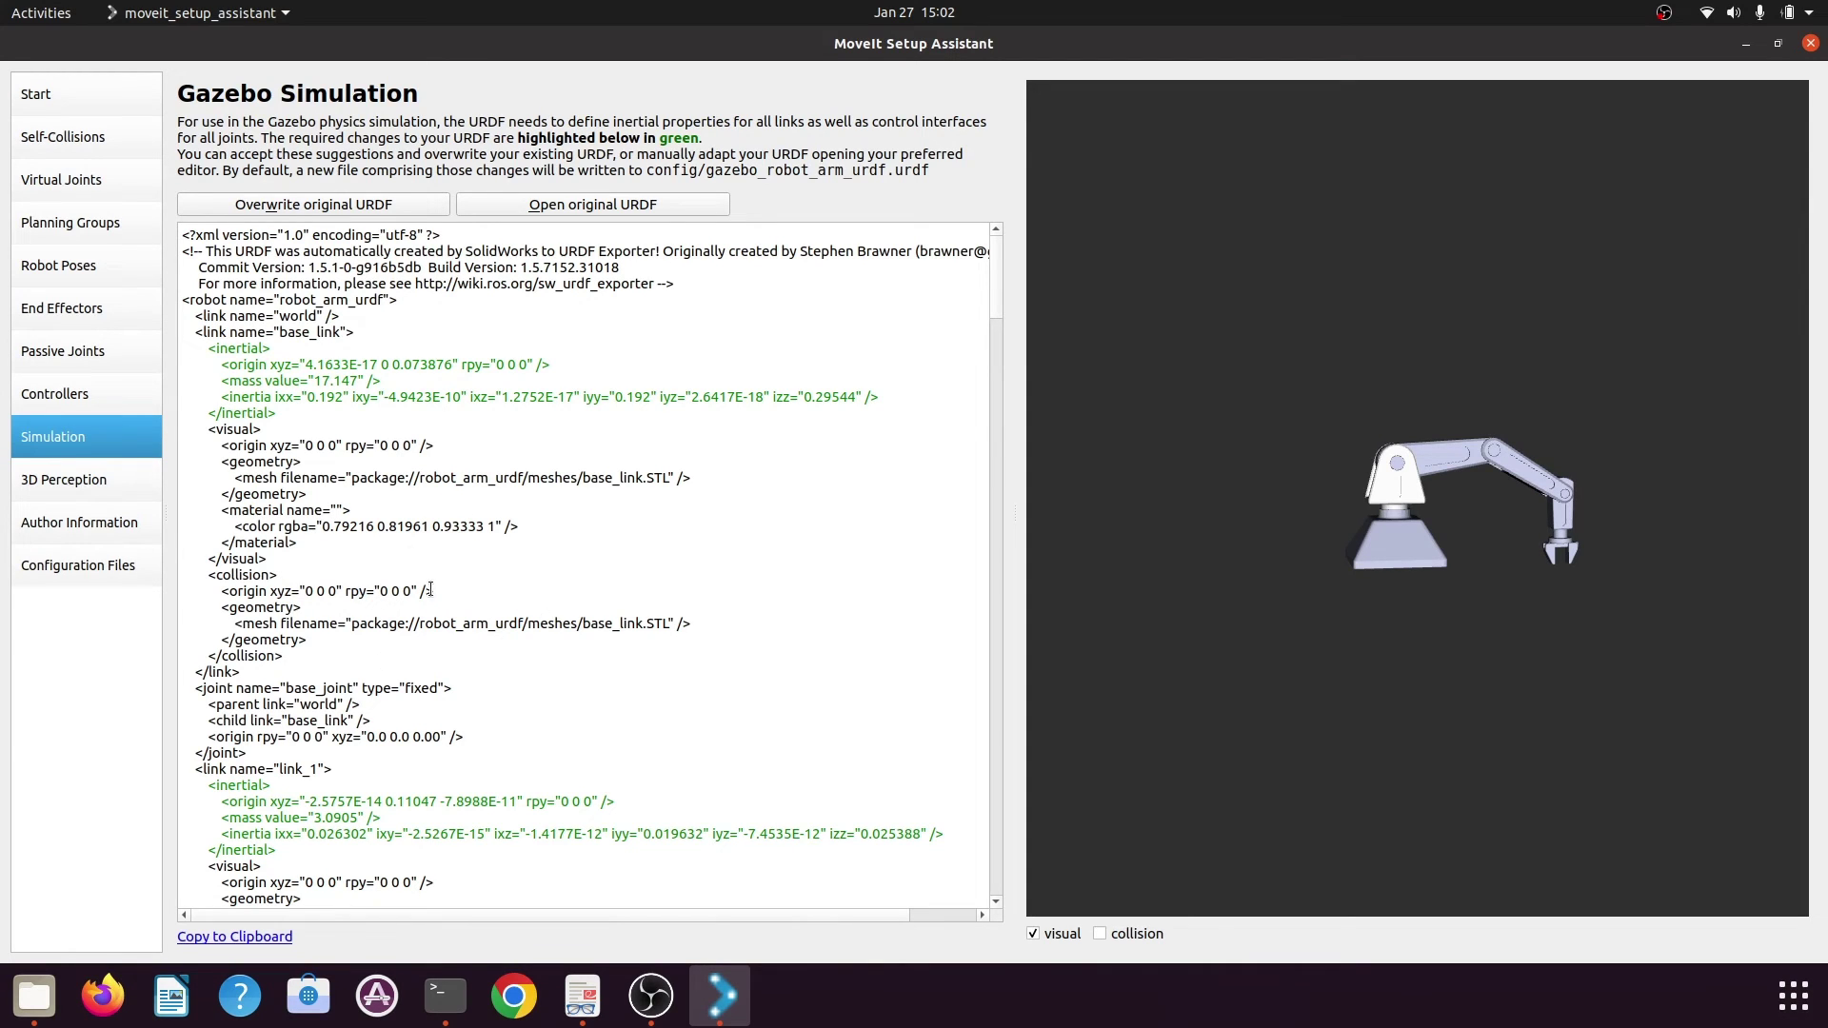
left_click(99, 485)
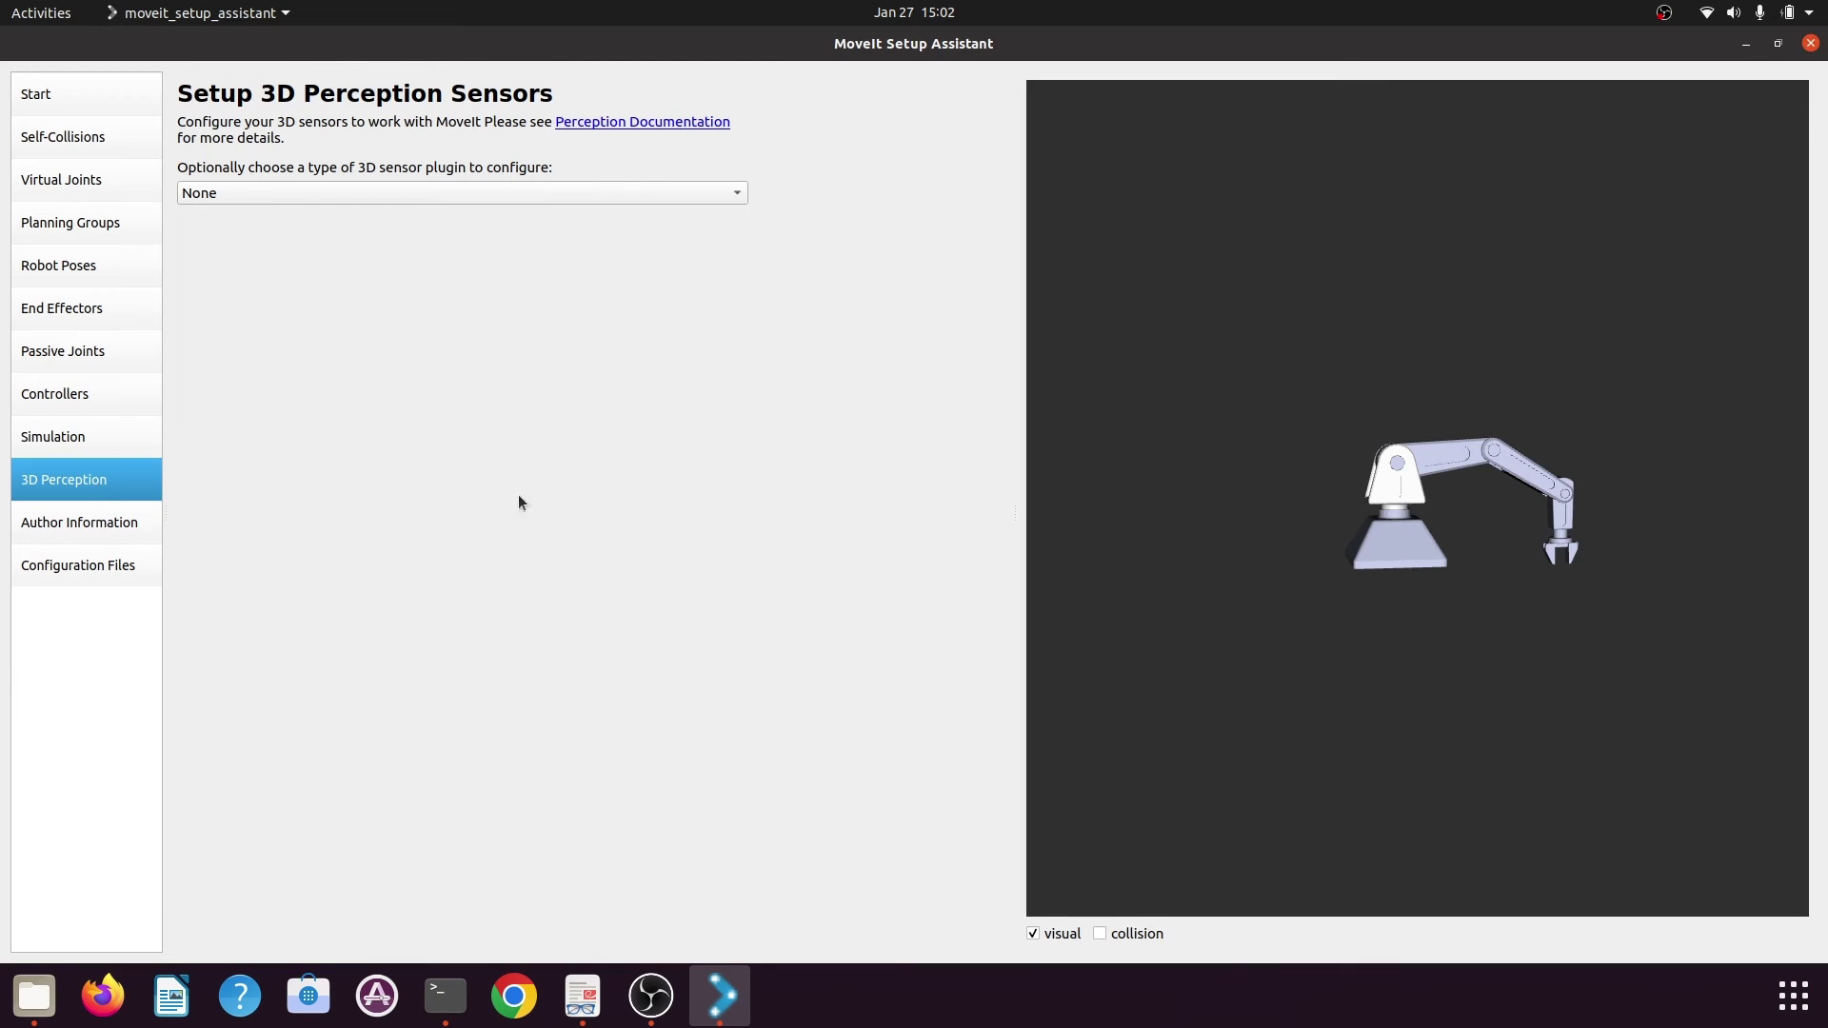
left_click(65, 526)
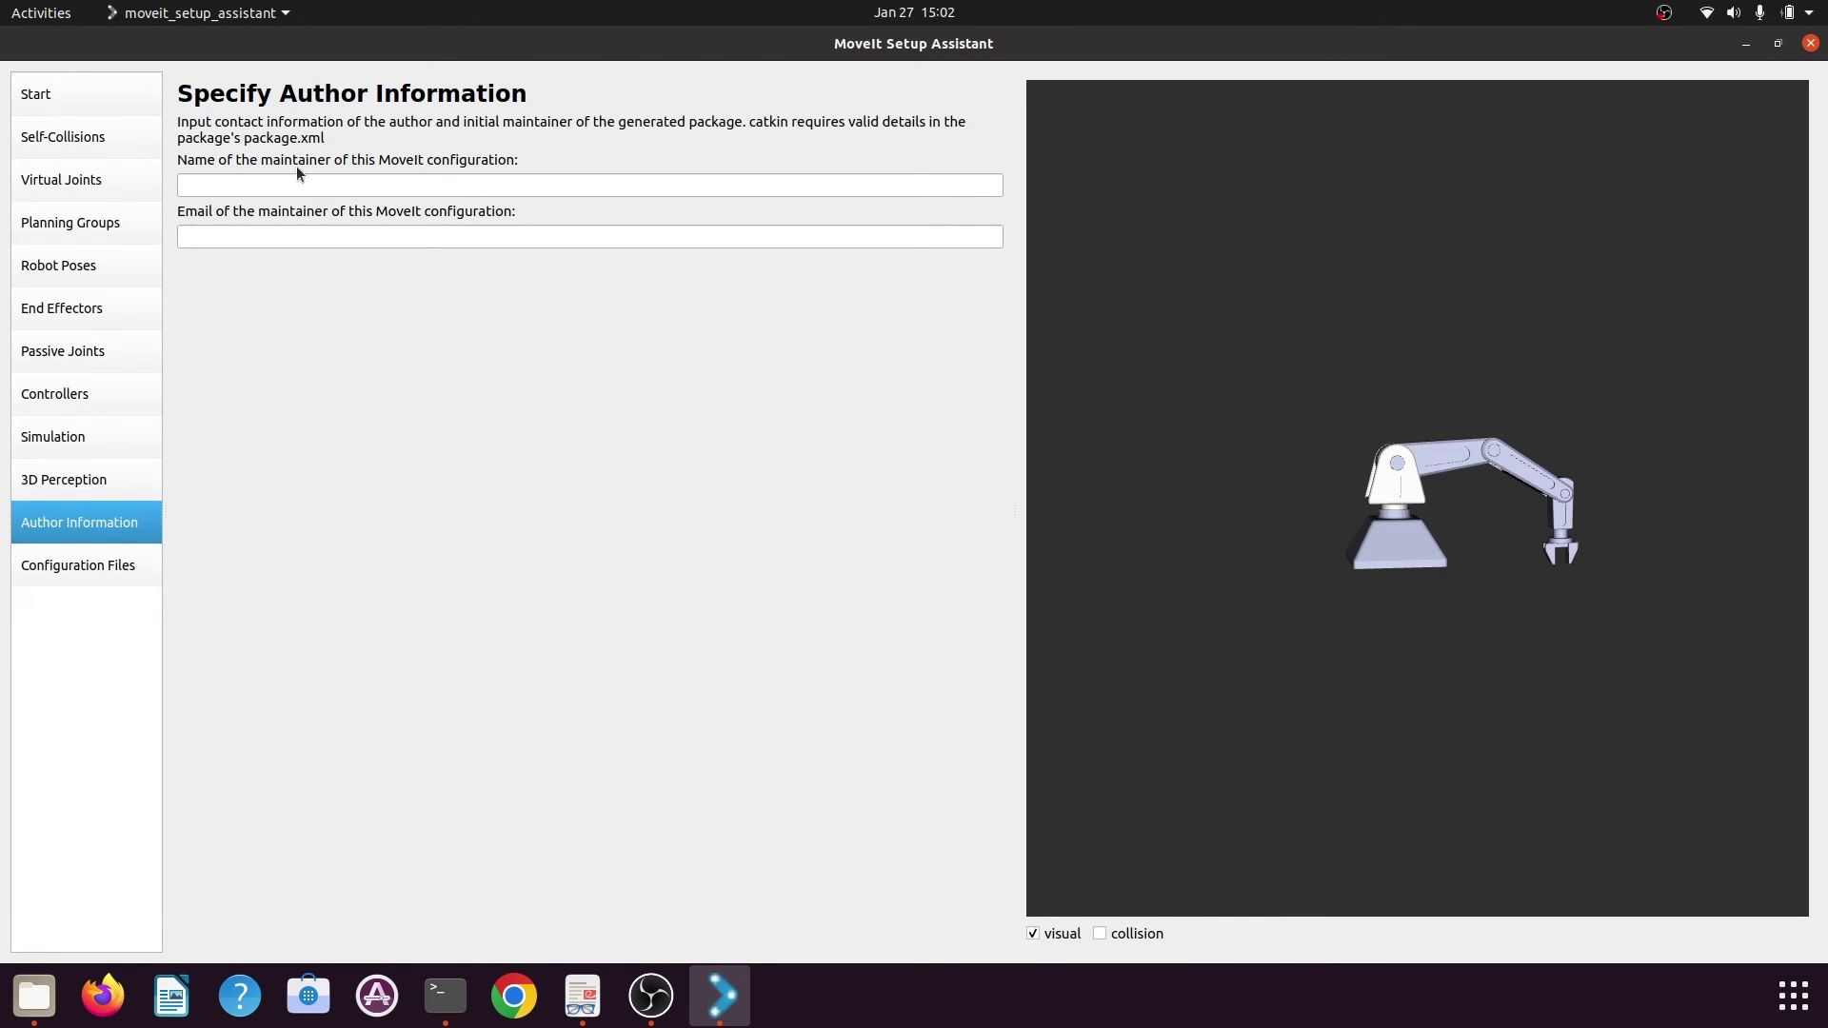
left_click(301, 184)
type("Age")
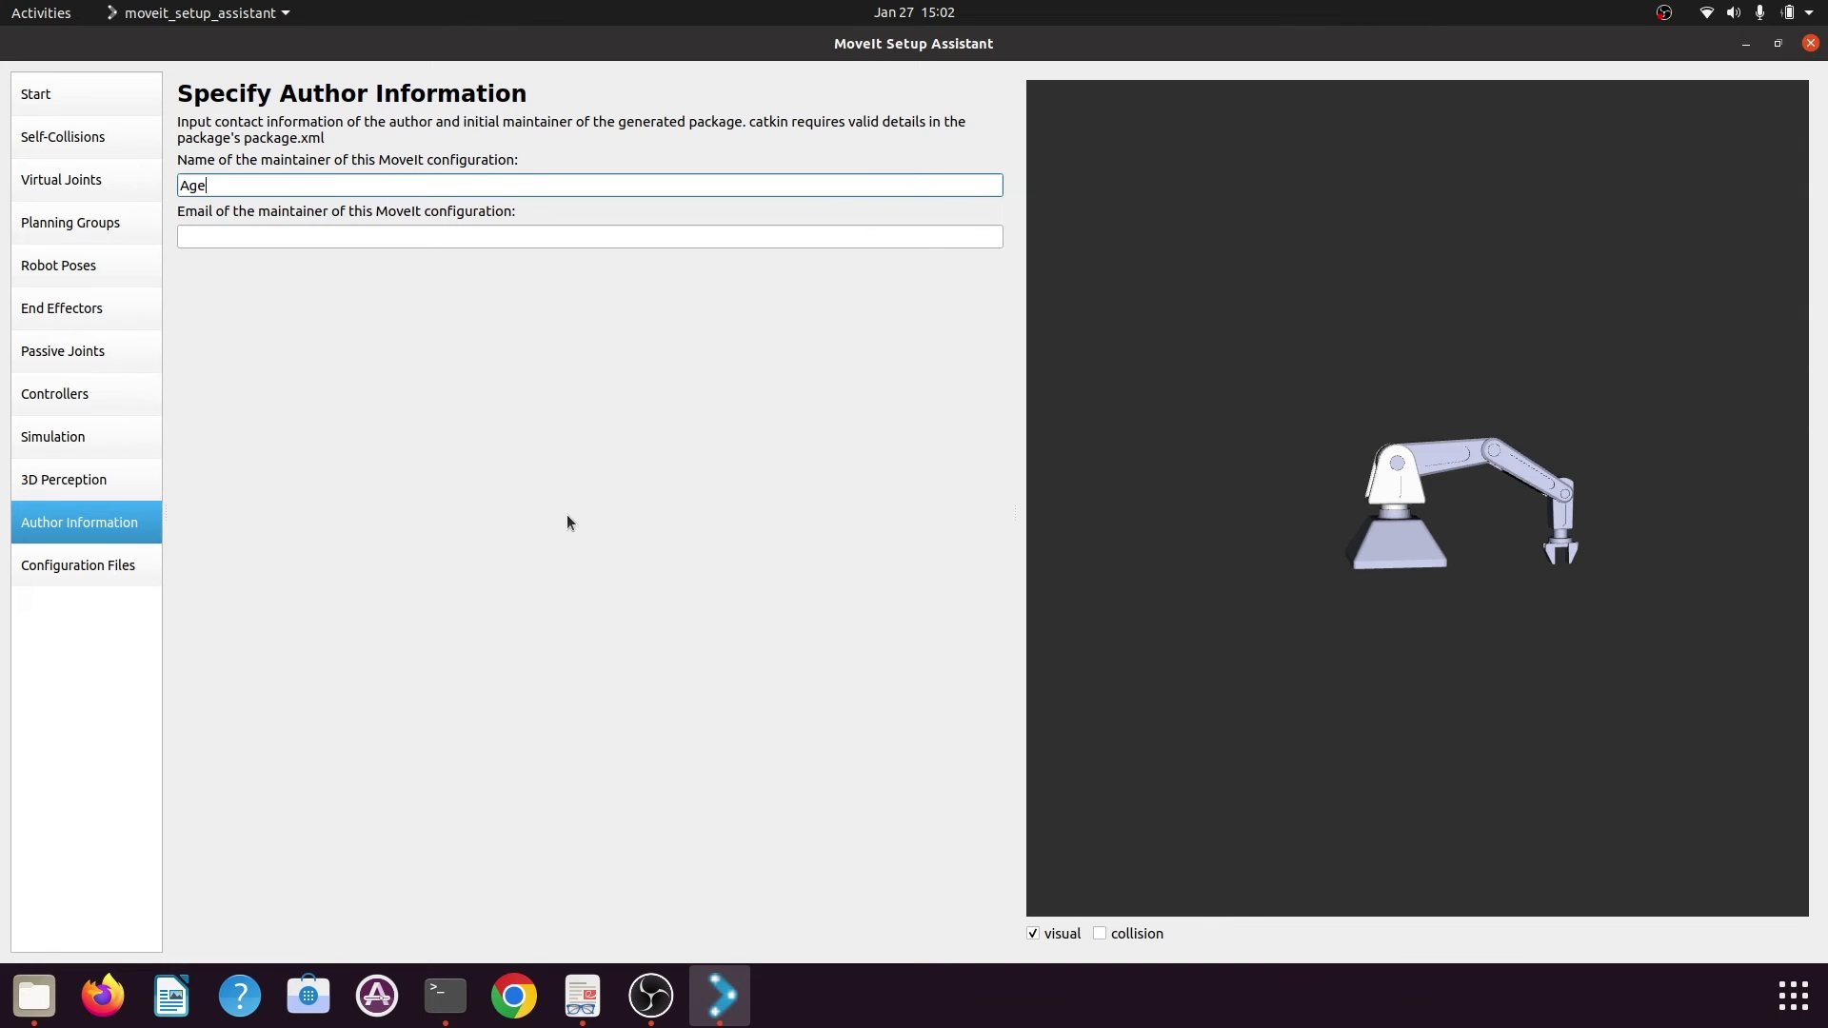
type(" of Robotics")
left_click(403, 238)
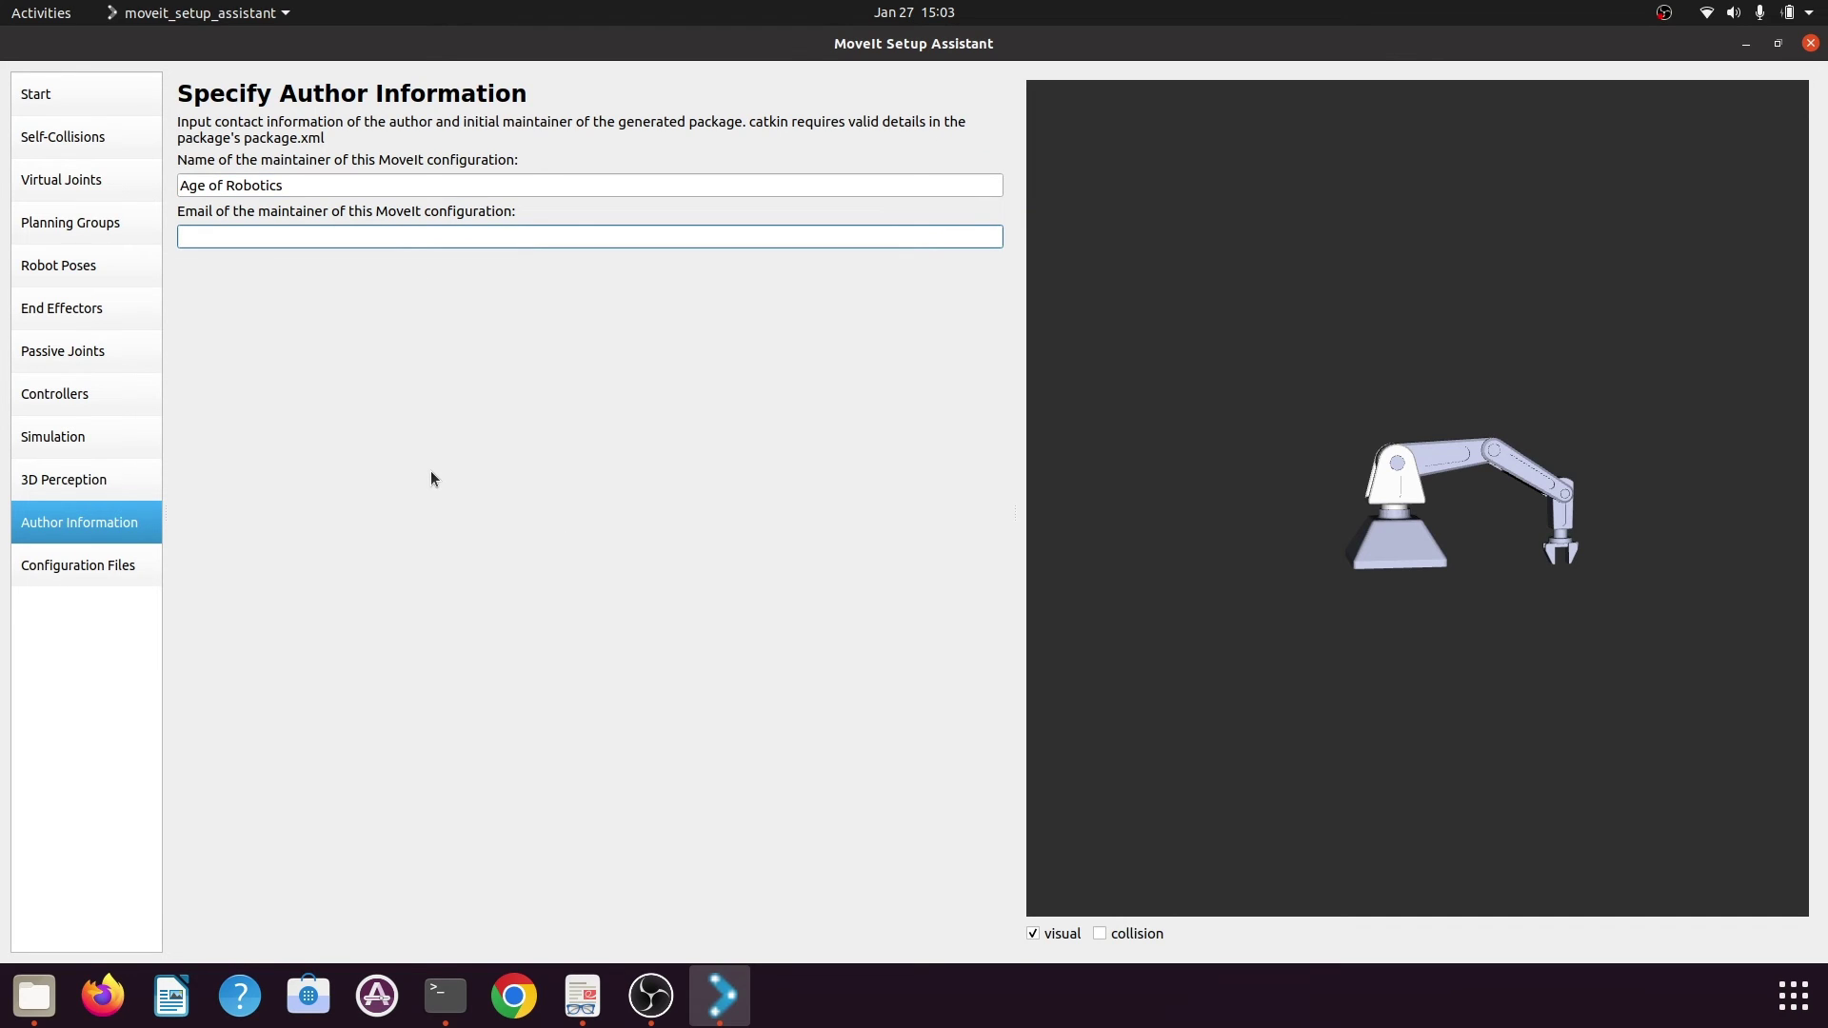
type("TODO@email.com")
Choose the src folder inside moveit_ws as the save directory for the configuration package
left_click(103, 571)
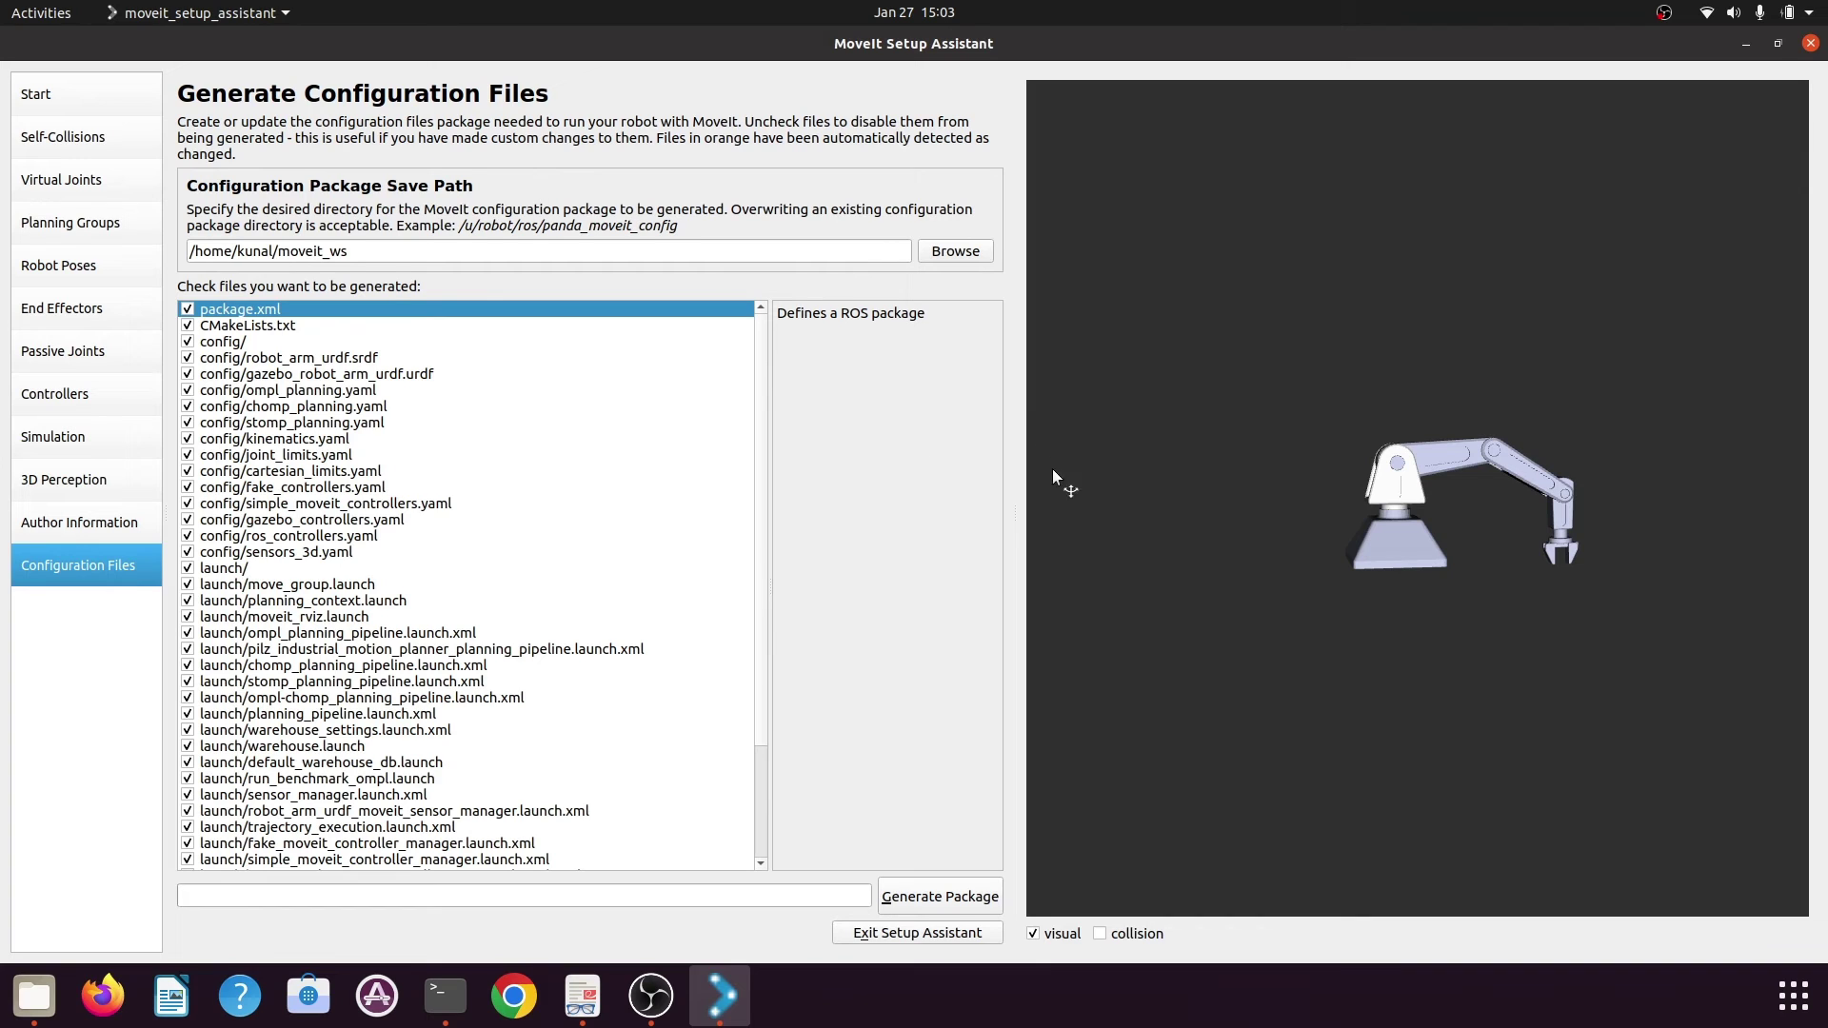
left_click(956, 252)
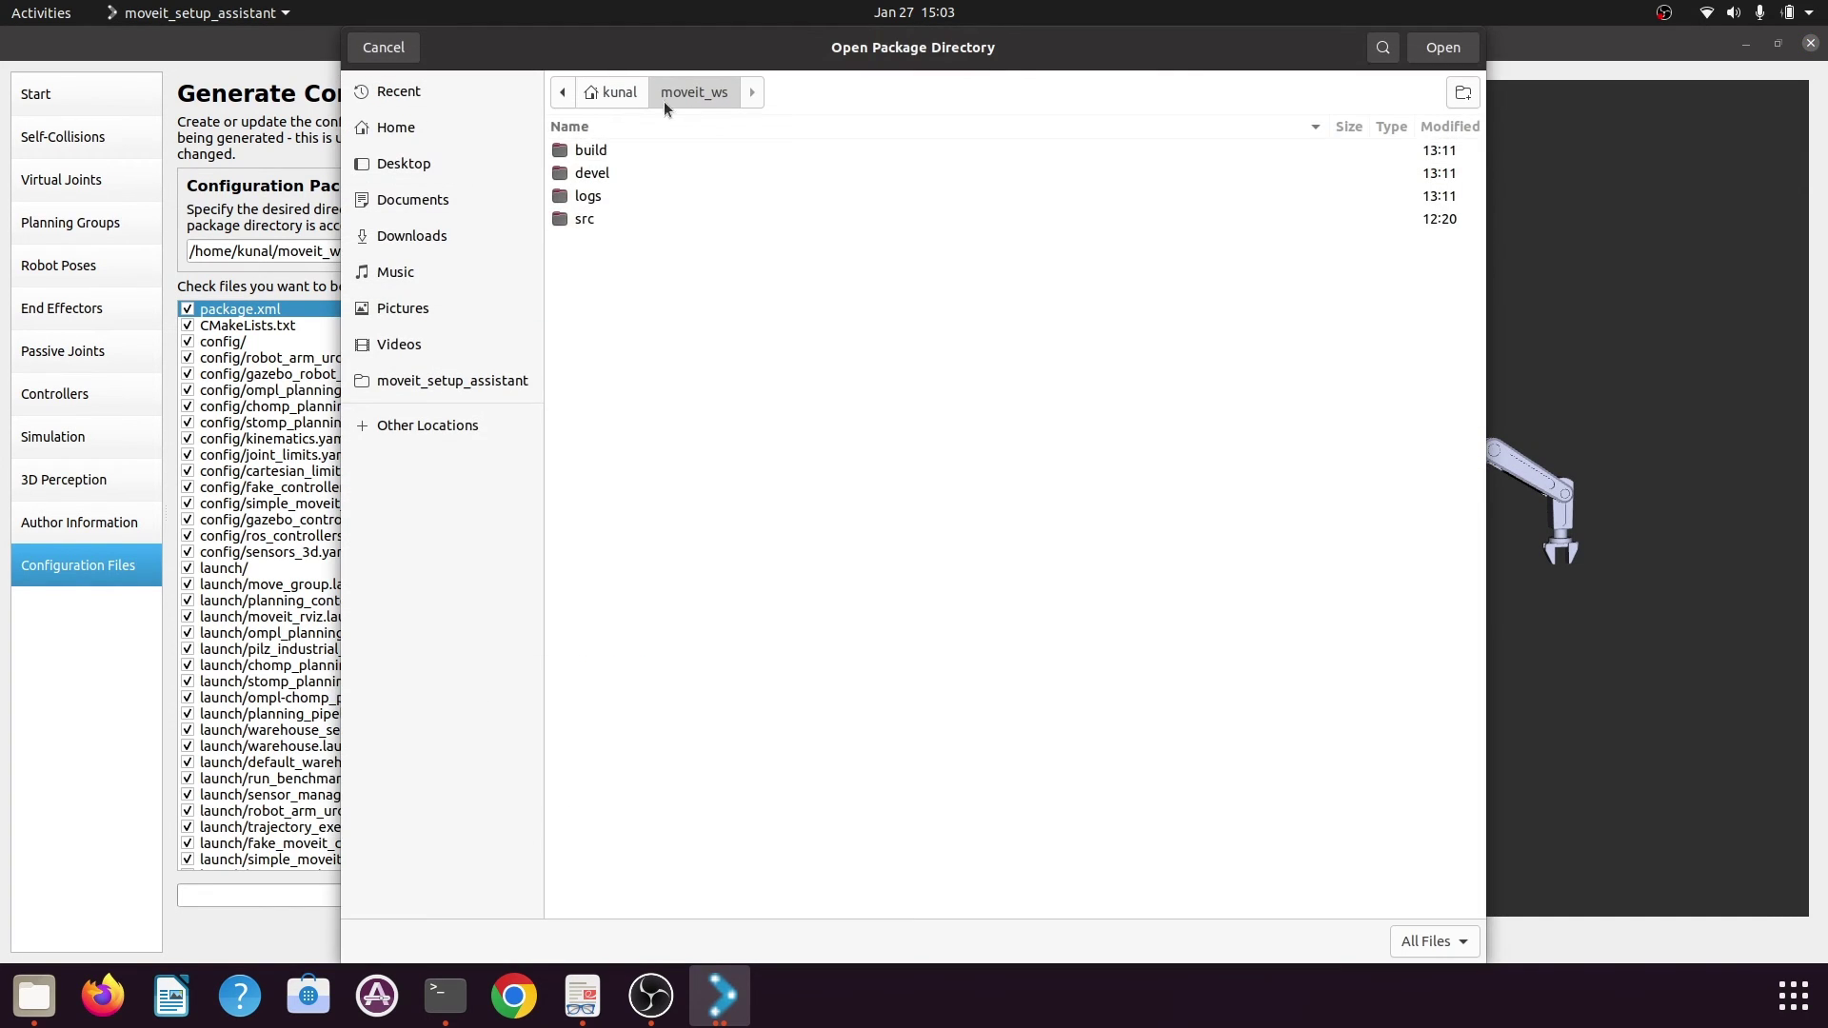
left_click(411, 130)
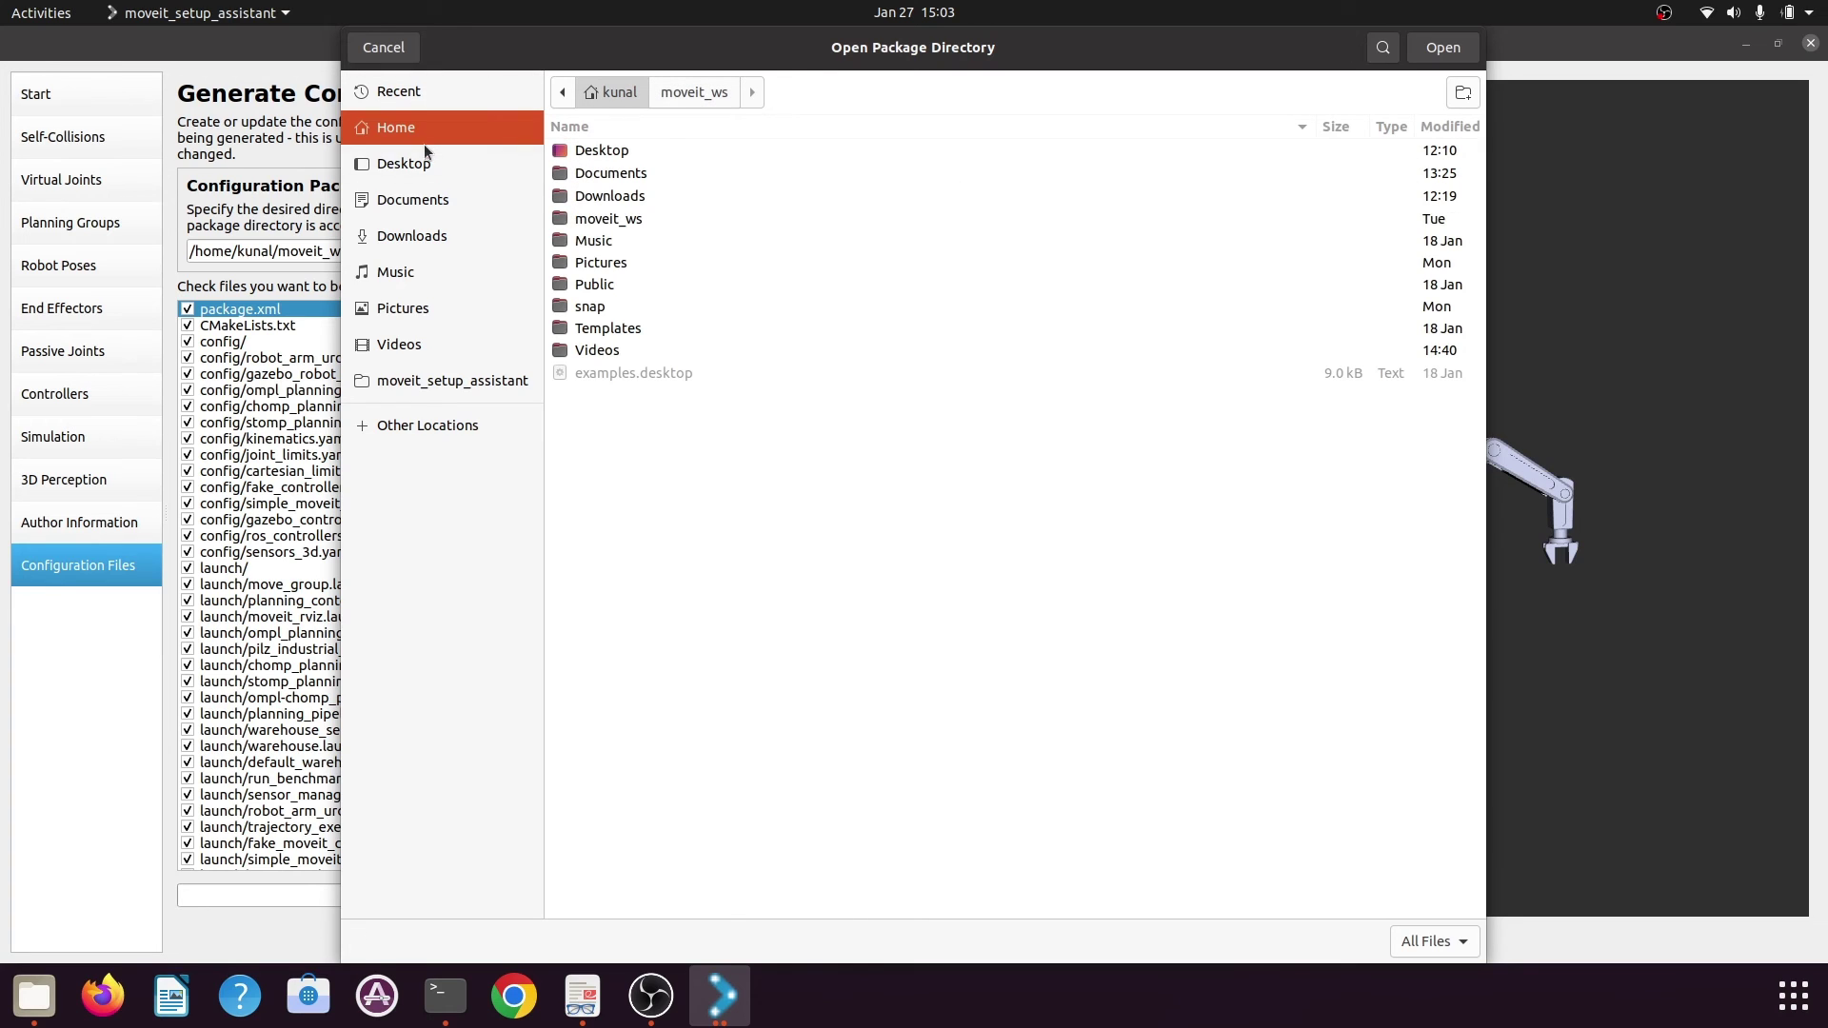
double_click(672, 219)
double_click(636, 219)
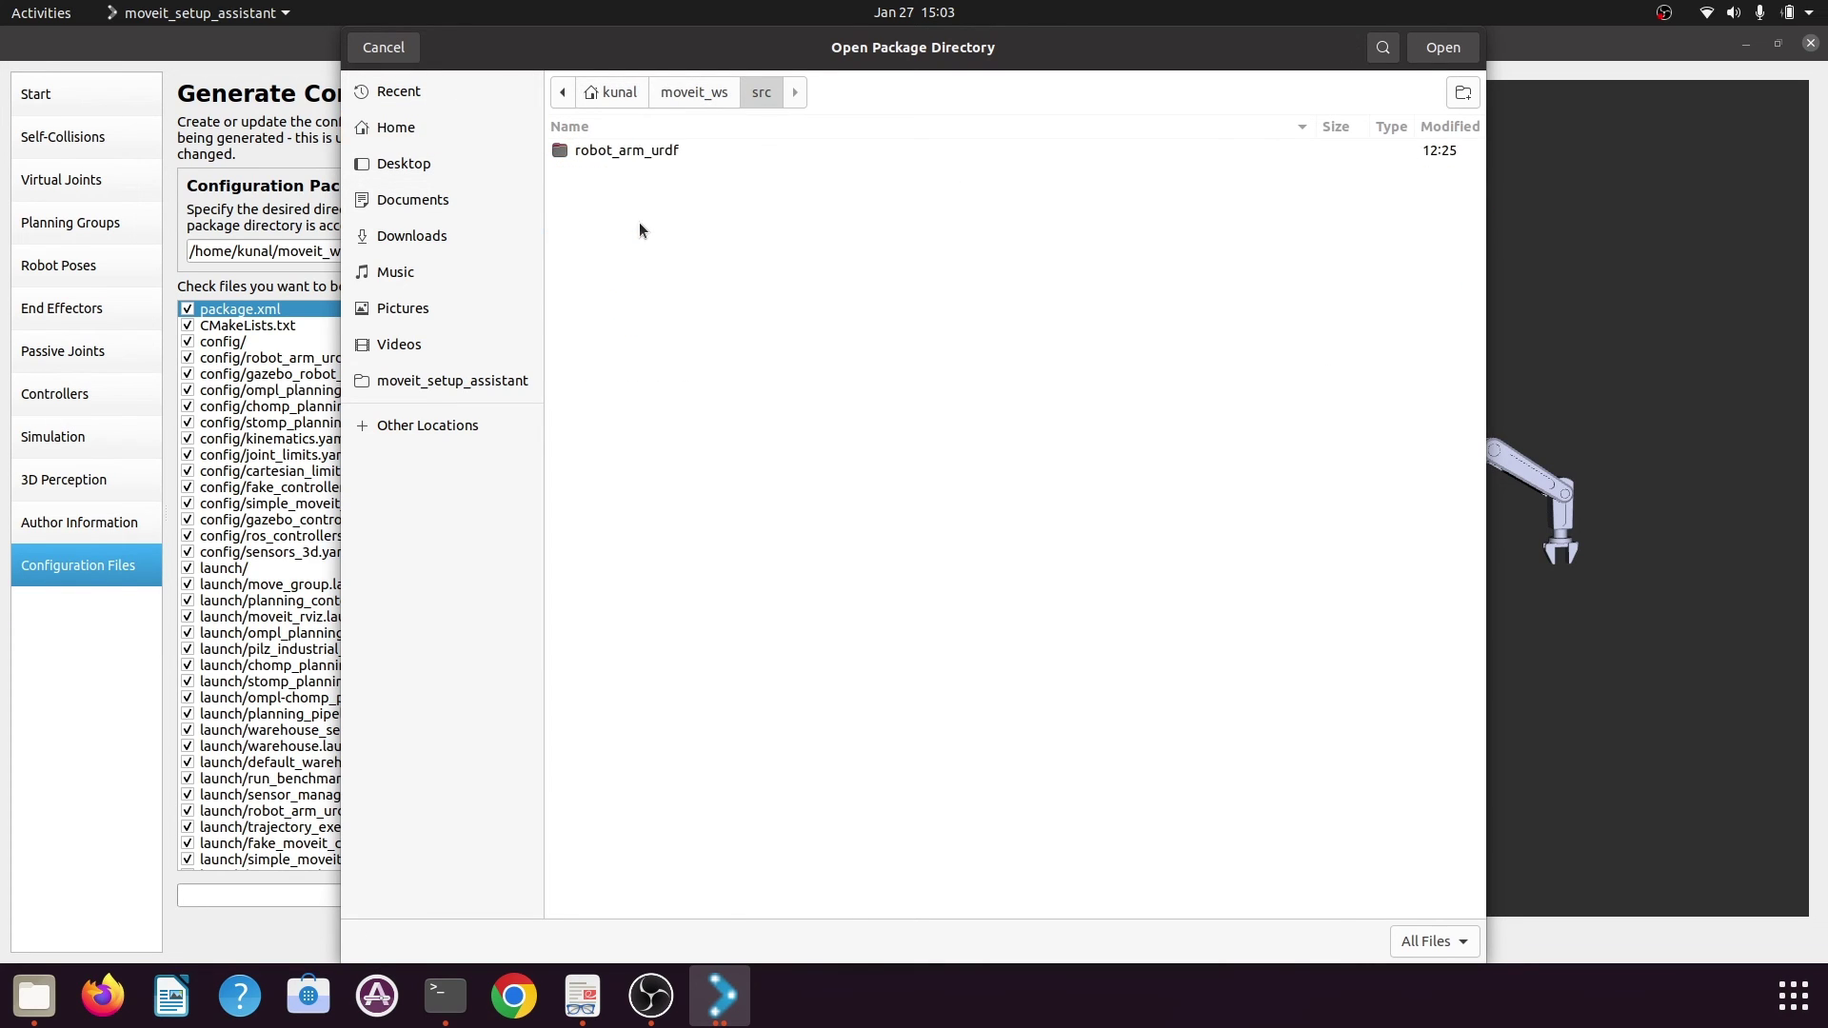
left_click(1442, 48)
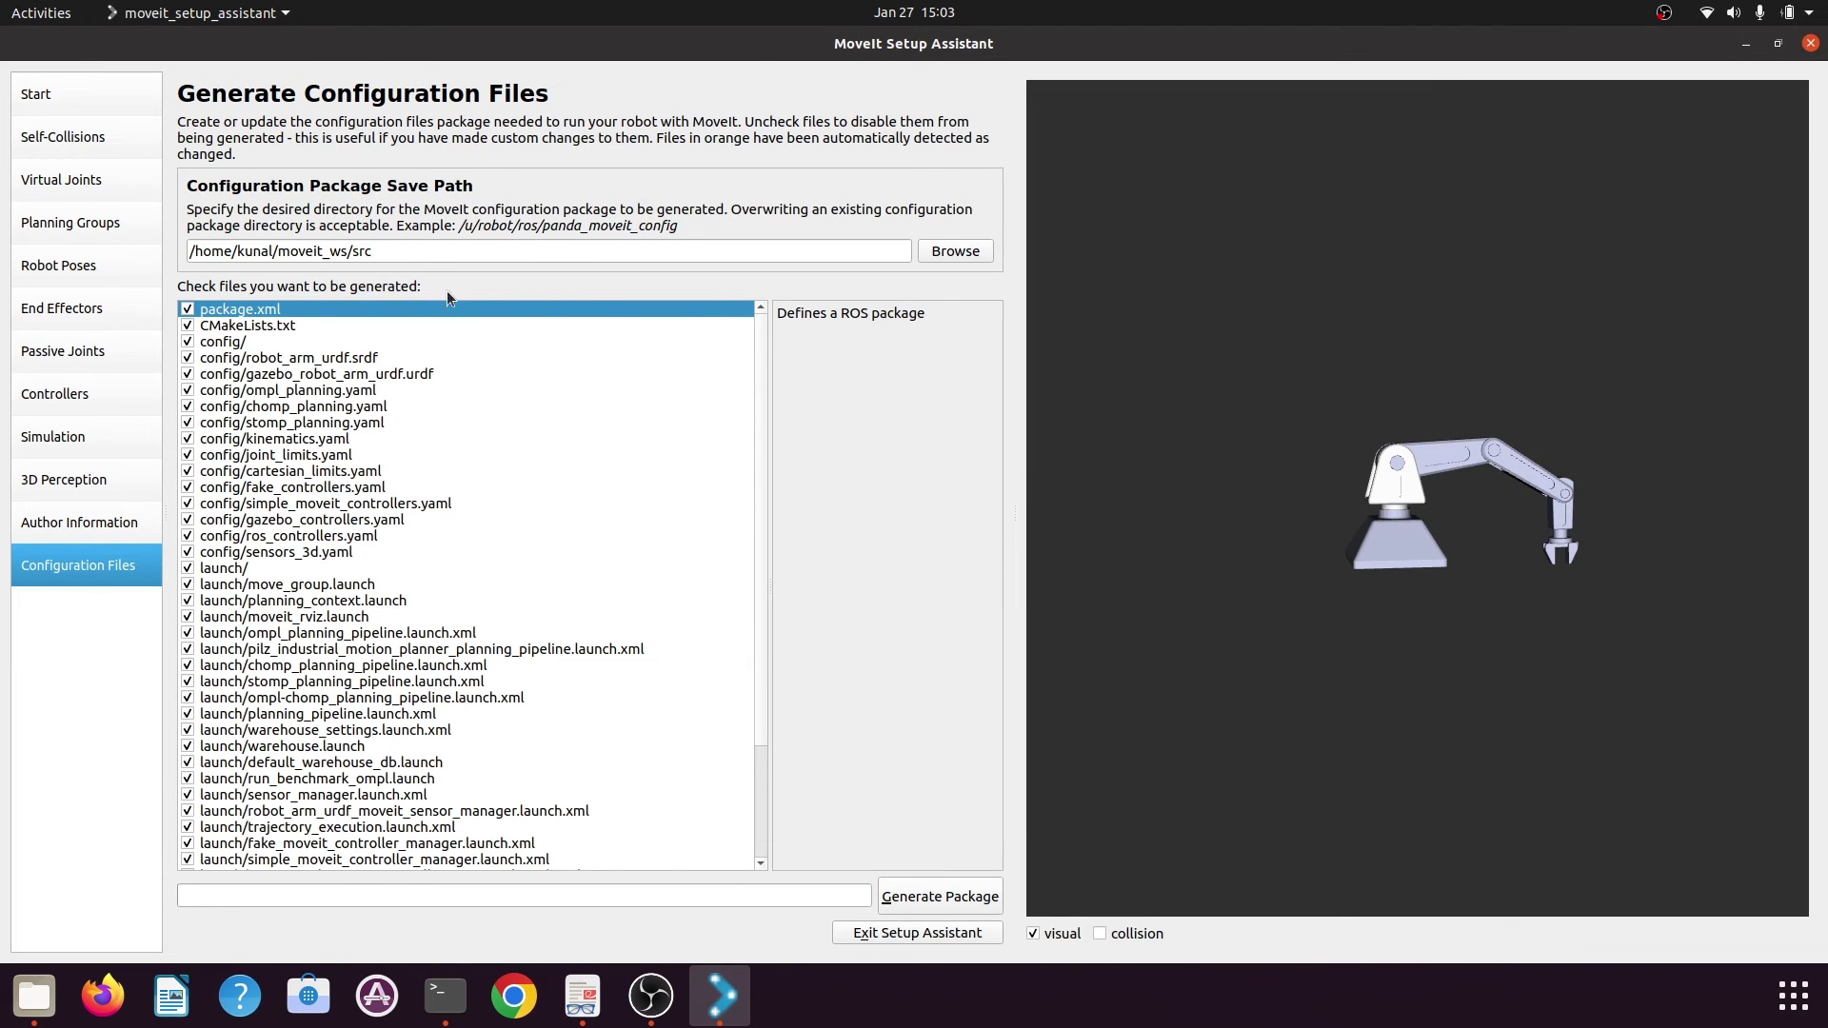
Append /moveit_robot_arm_sim to the package save path and generate the configuration package, continuing without virtual joints
left_click(408, 251)
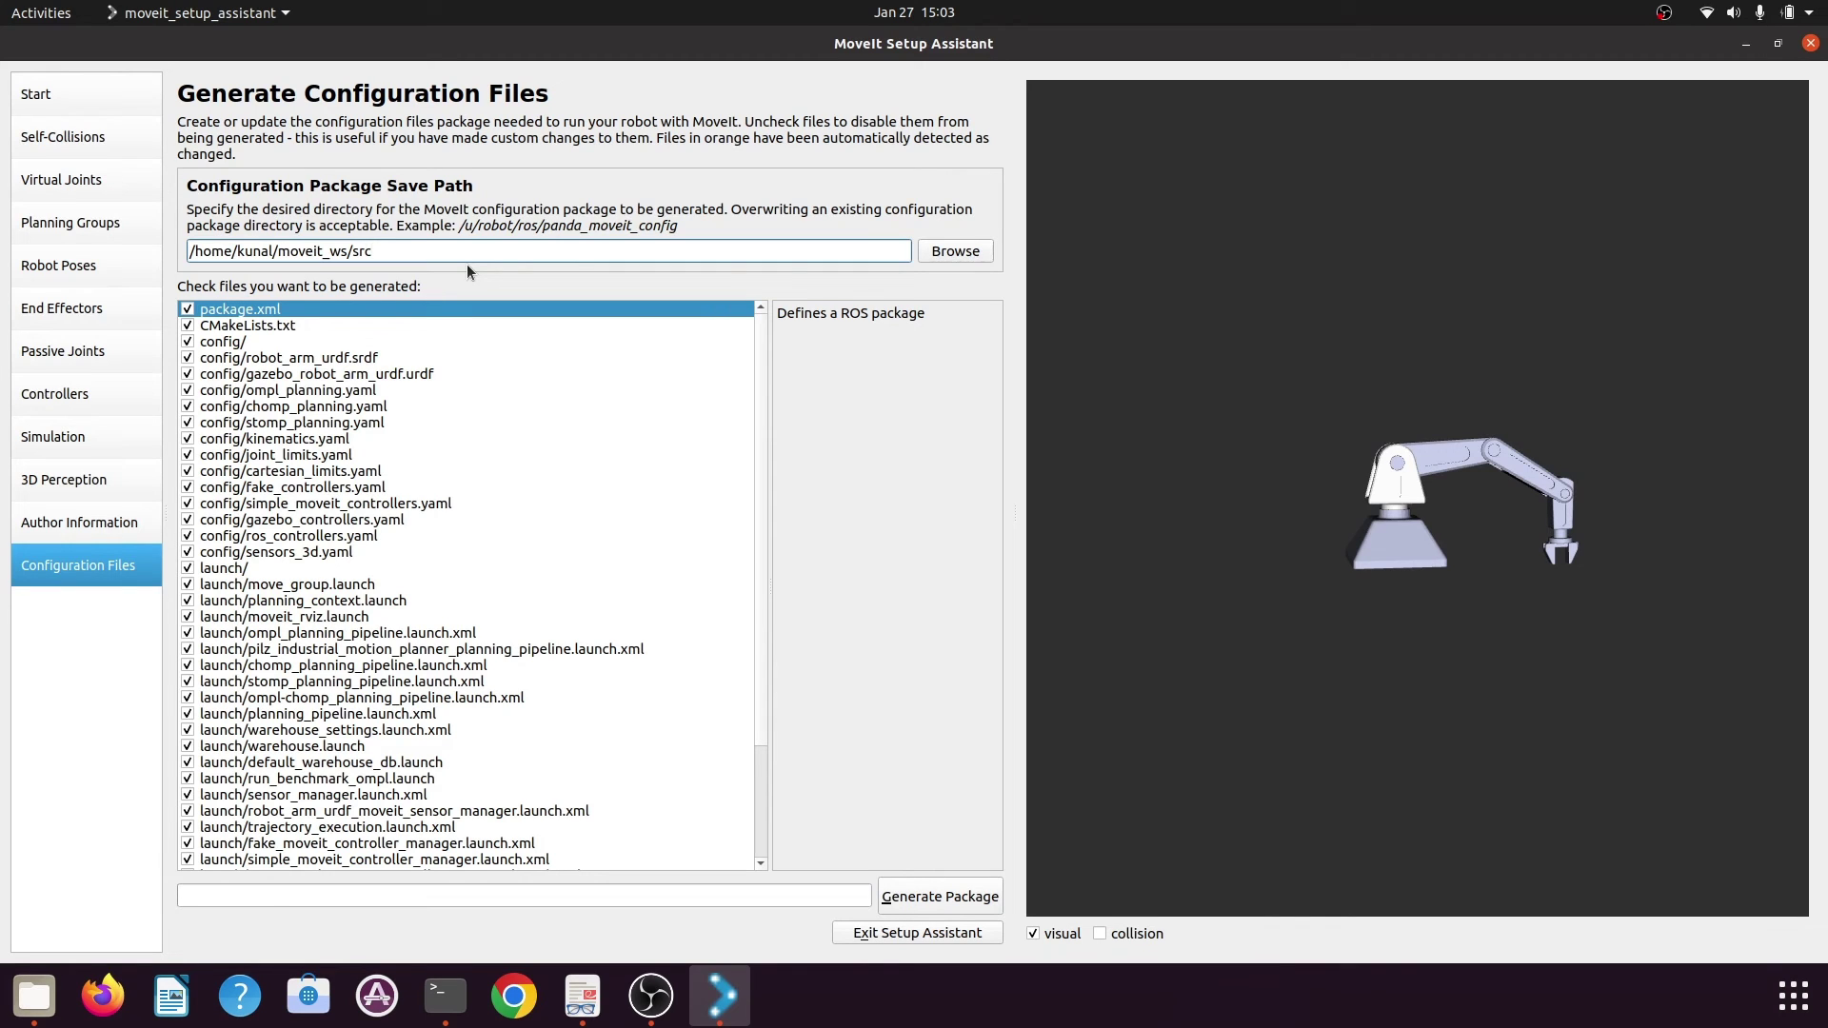
type("/mov")
key("ctrl+shift+Left")
key("ctrl+shift+Left")
key("ctrl+shift+Left")
key("ctrl+shift+Left")
key("Right")
left_click(940, 899)
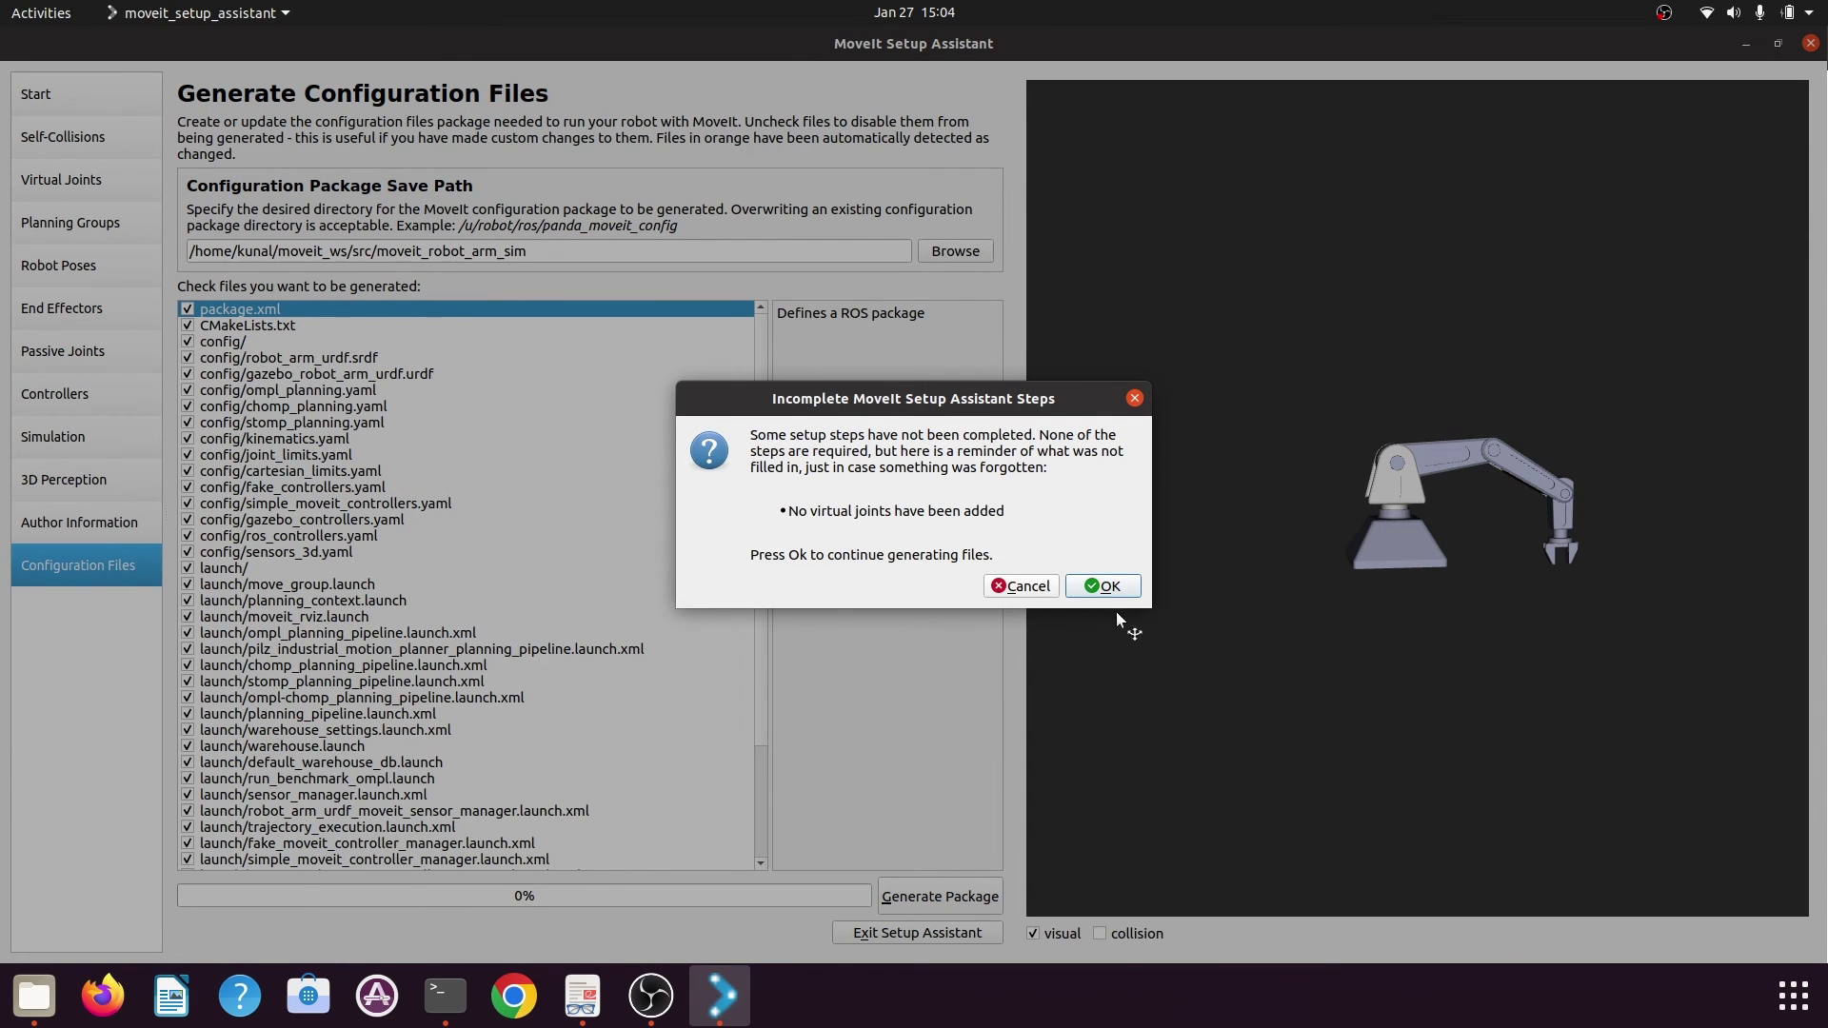
left_click(1101, 586)
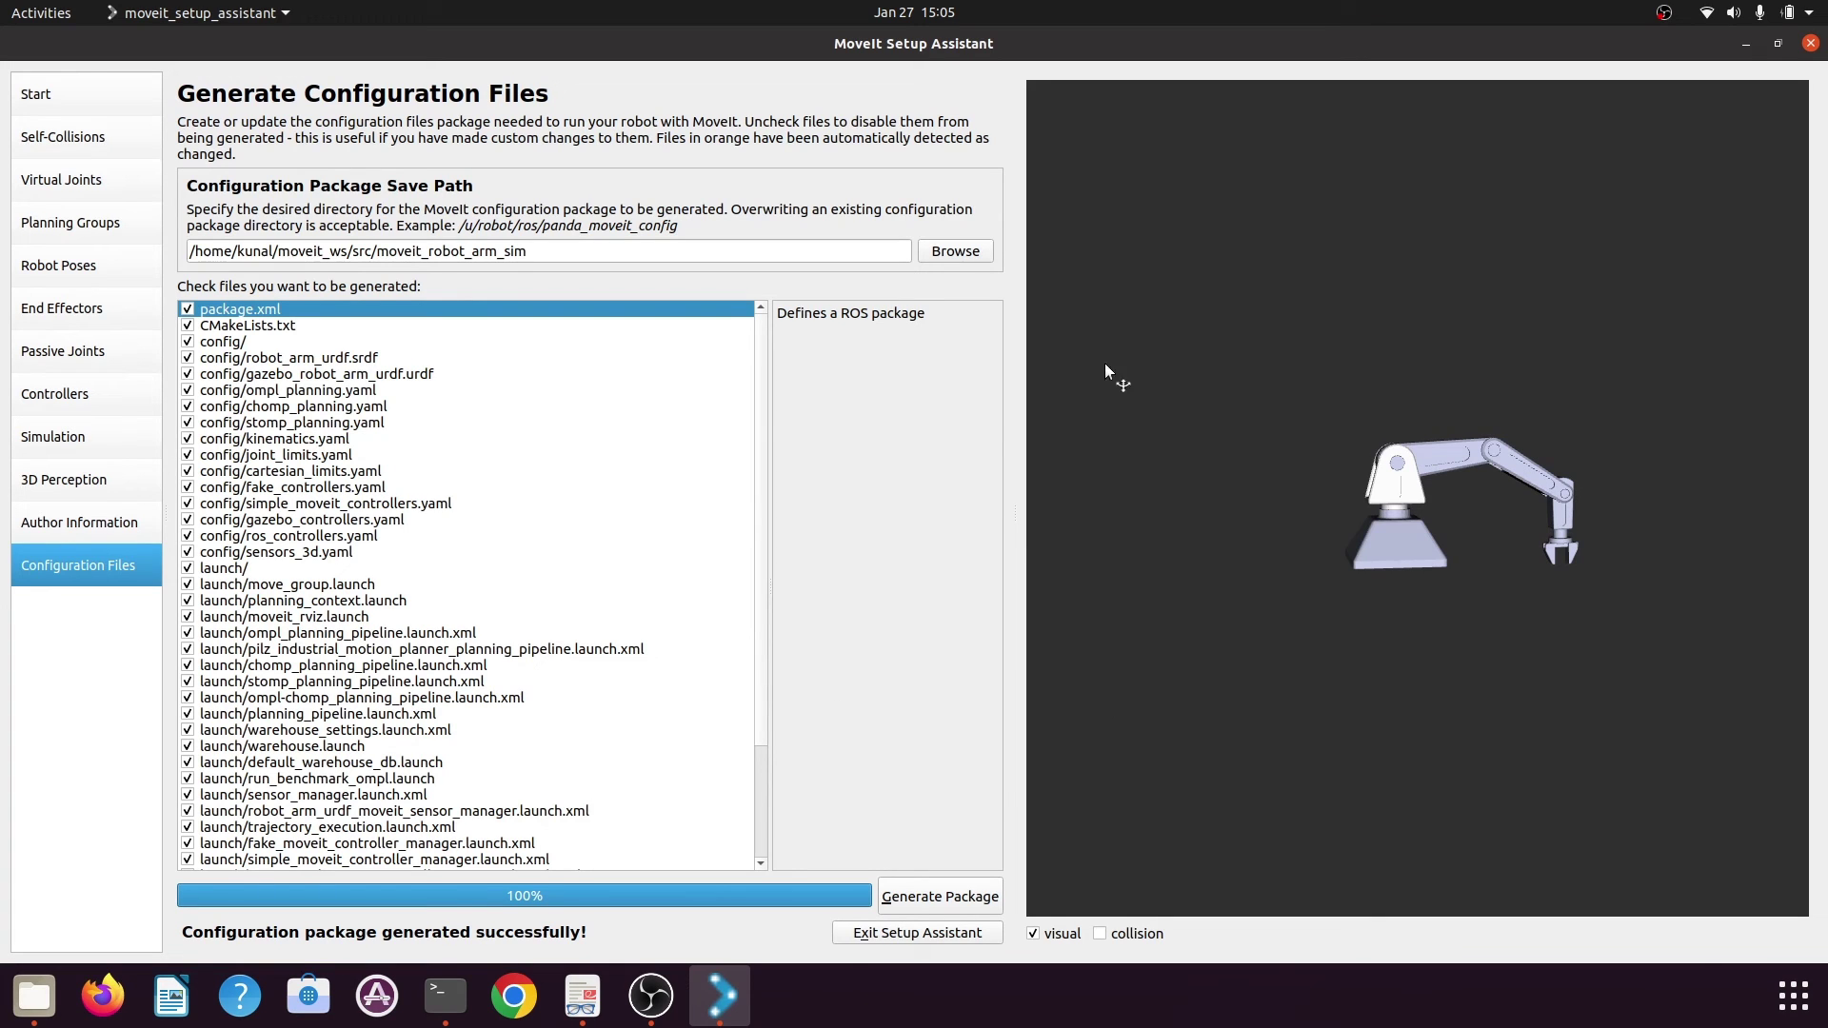
Switch to the terminal, stop the running Setup Assistant launch and close the terminal window
left_click(440, 1000)
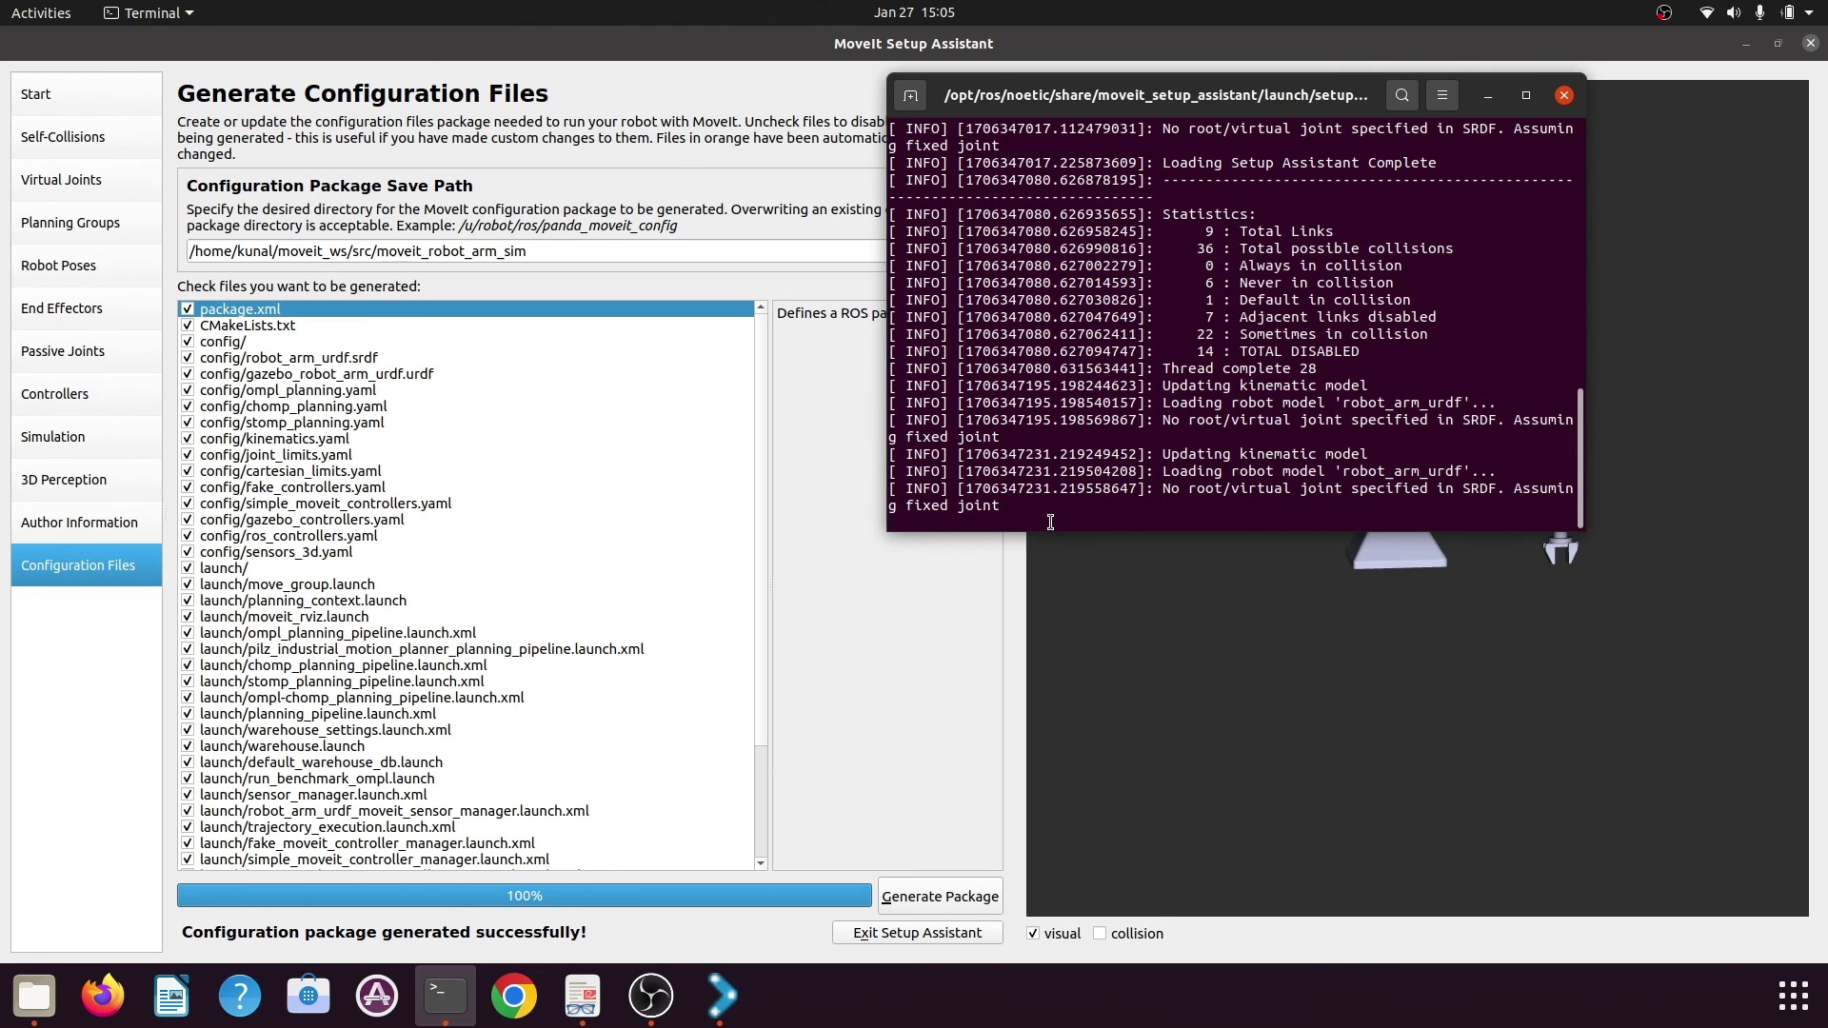
key("ctrl+c")
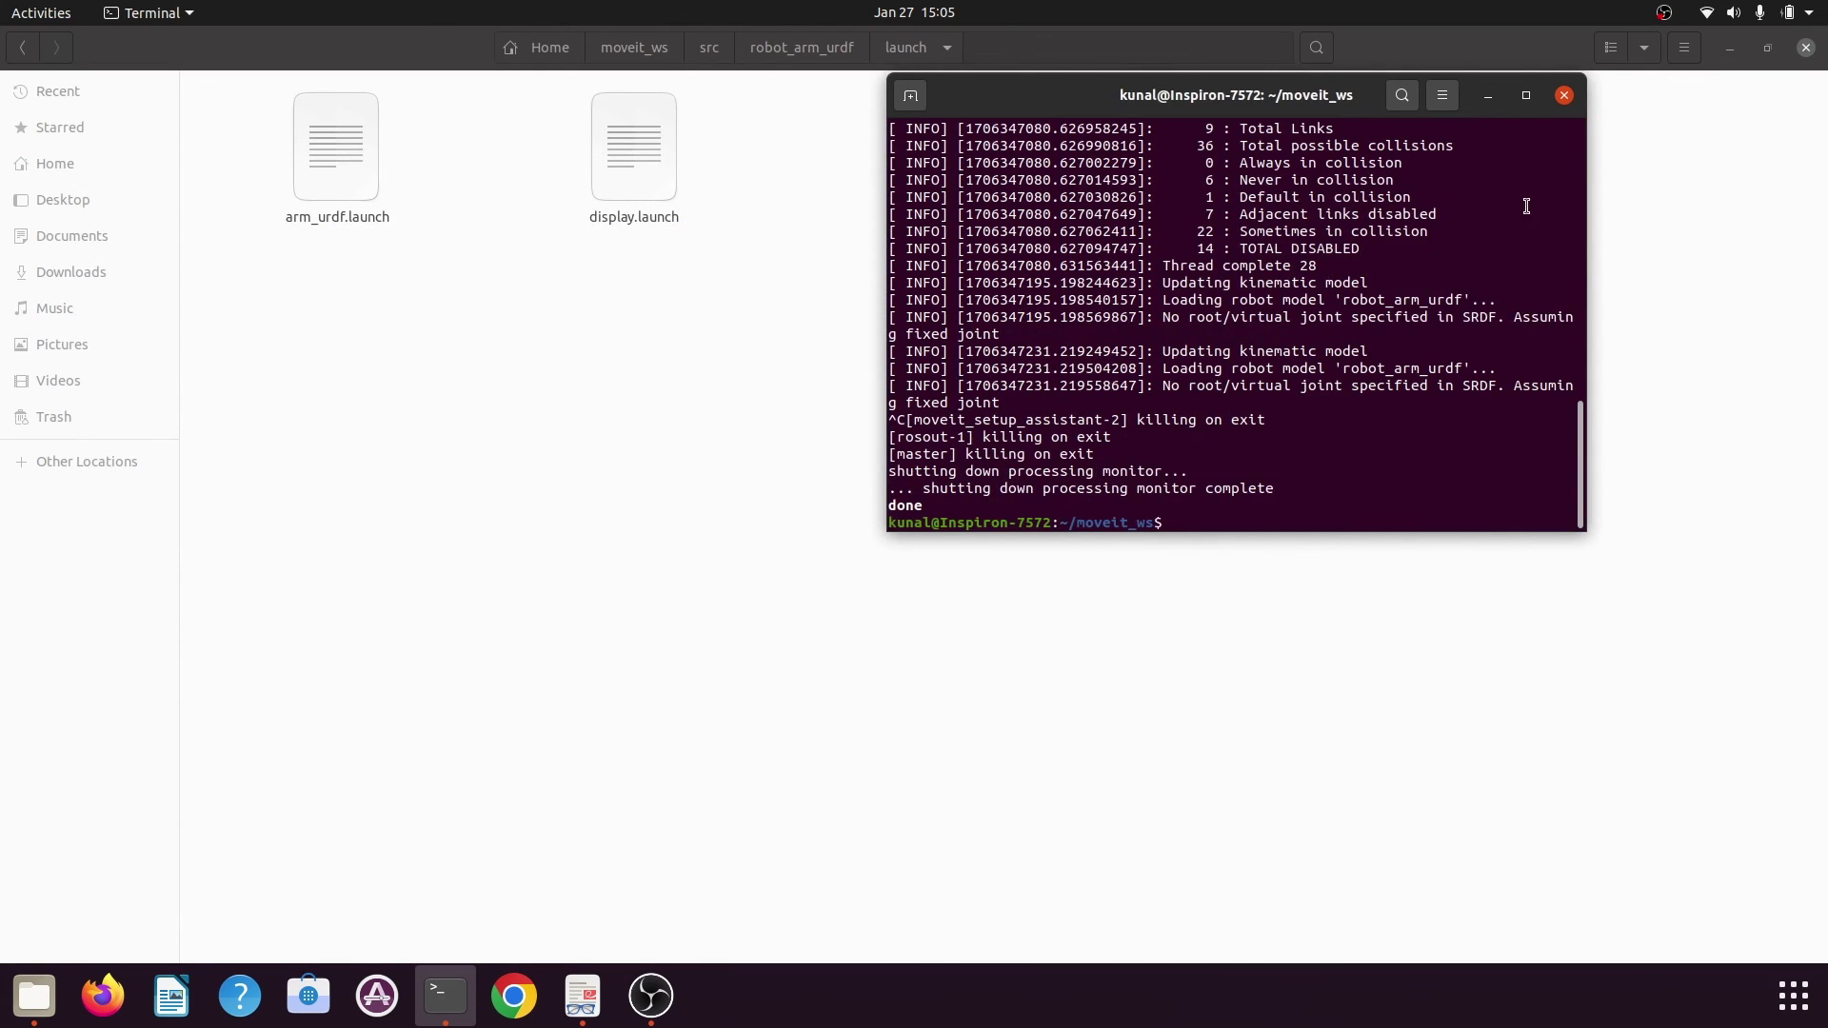
left_click(1008, 474)
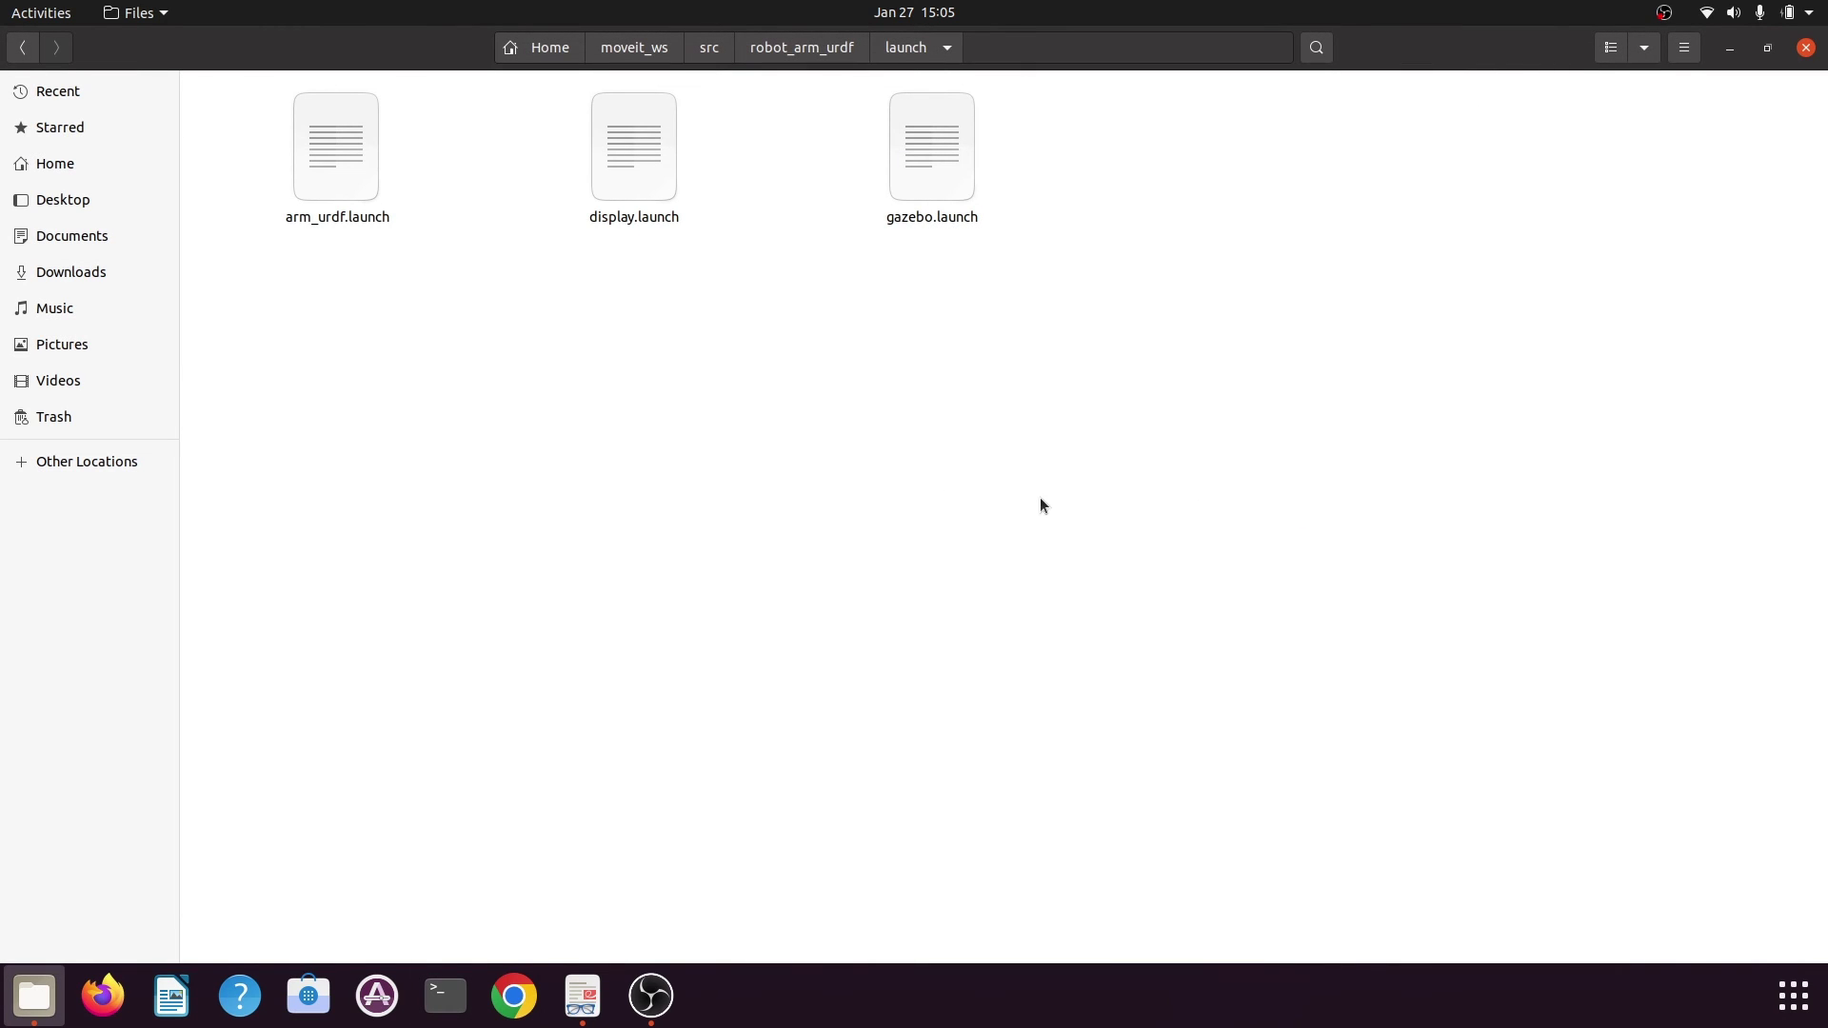
In the file manager, open the generated moveit_robot_arm_sim package folder inside moveit_ws/src
left_click(38, 165)
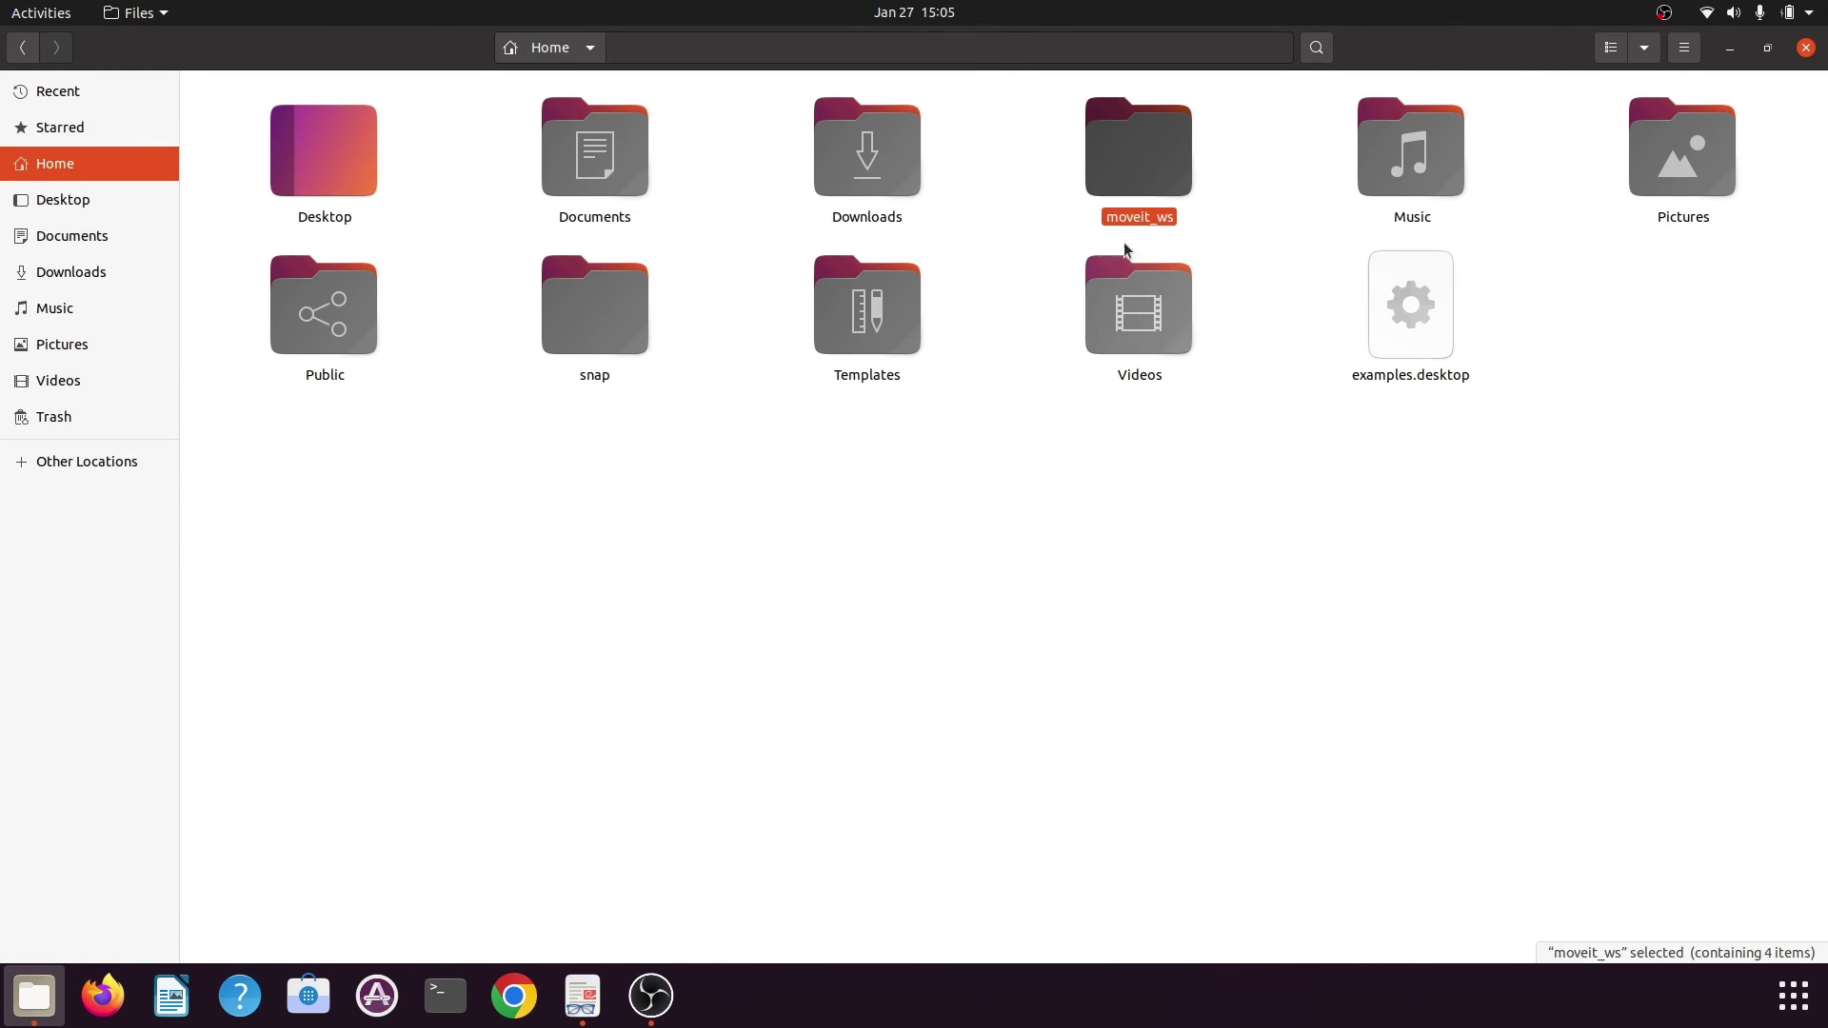
double_click(1139, 174)
double_click(1135, 151)
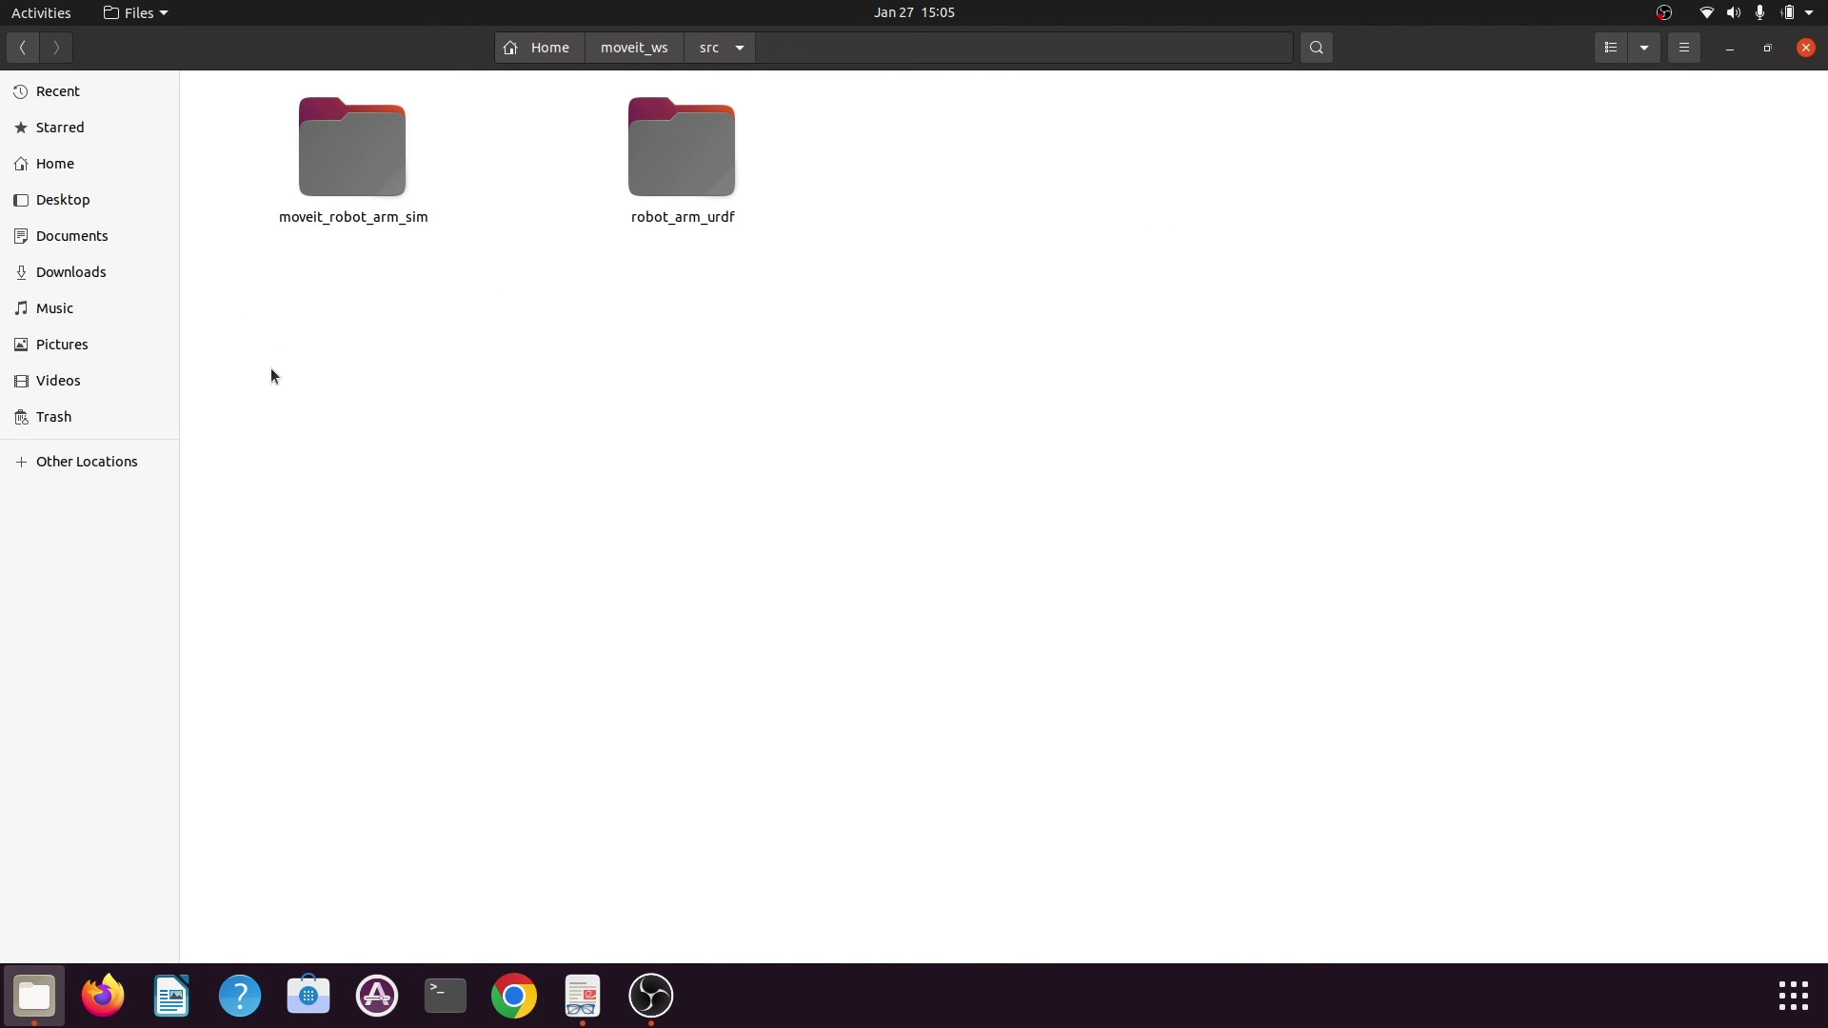
double_click(343, 190)
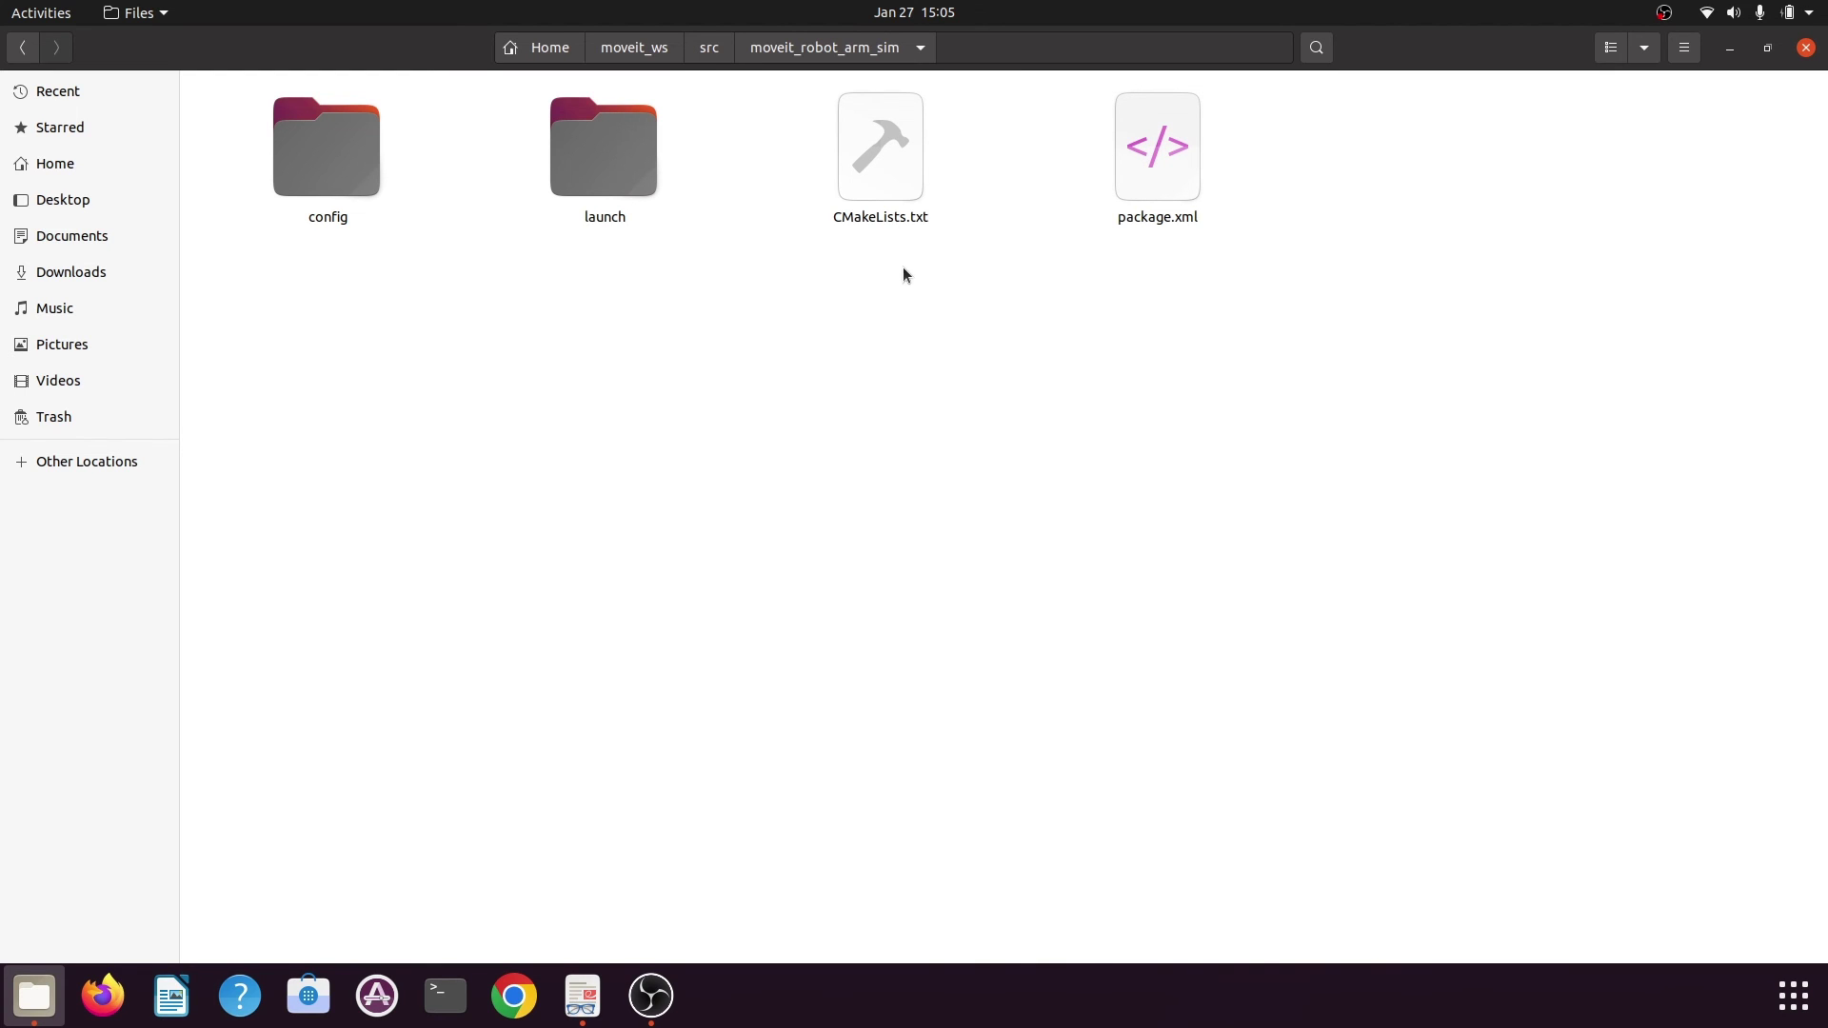
View the package's CMakeLists.txt in the text editor, close it and open the launch folder
left_click(866, 168)
right_click(867, 168)
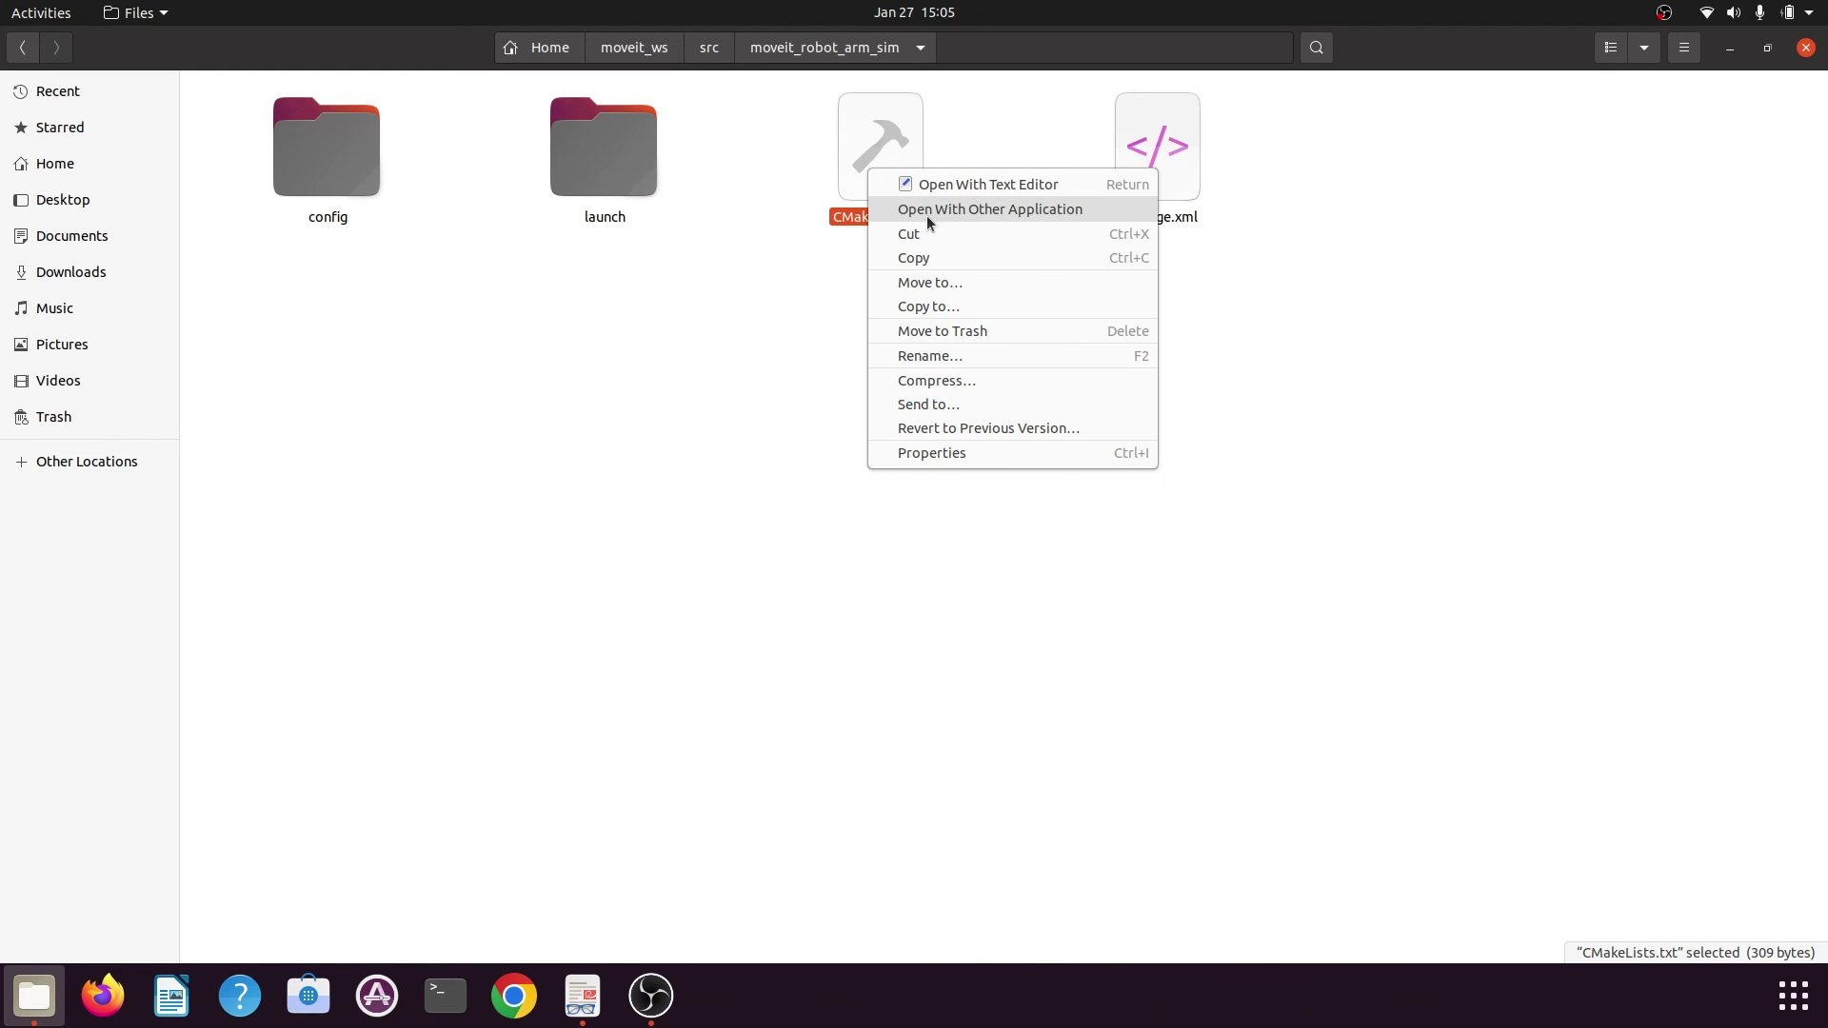
left_click(933, 183)
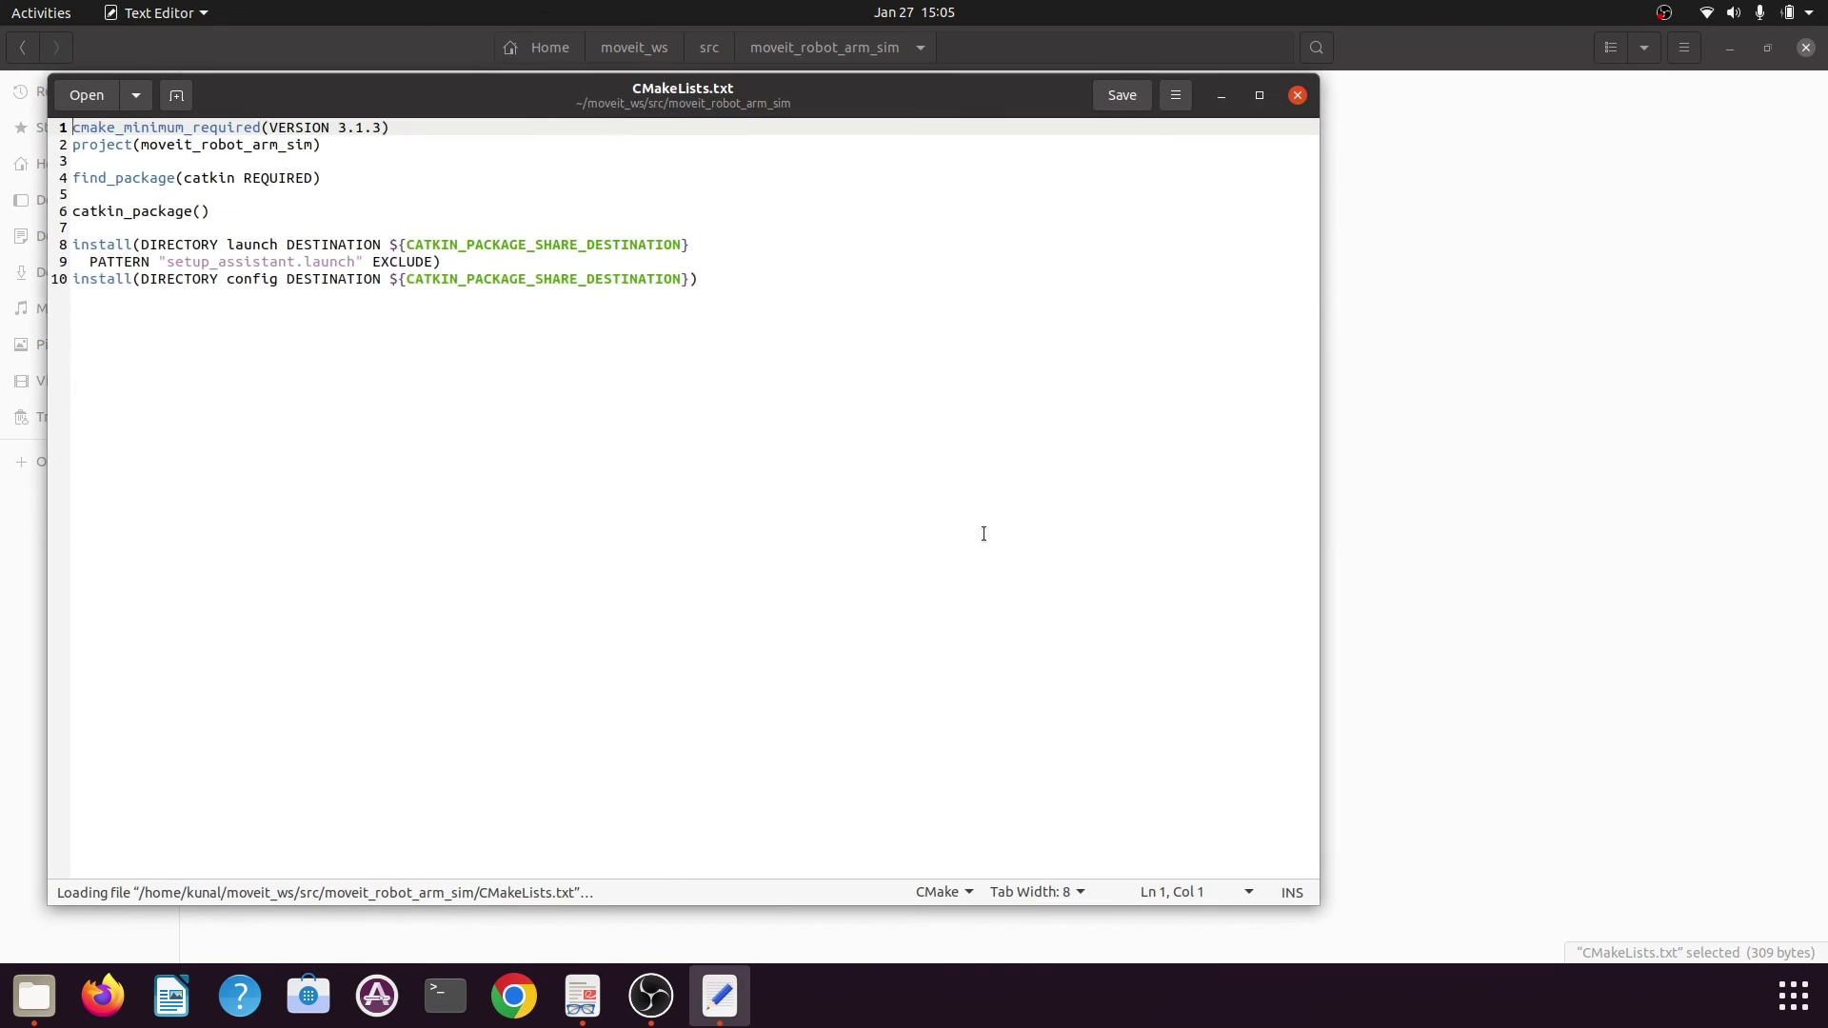
left_click(1297, 94)
left_click(1023, 467)
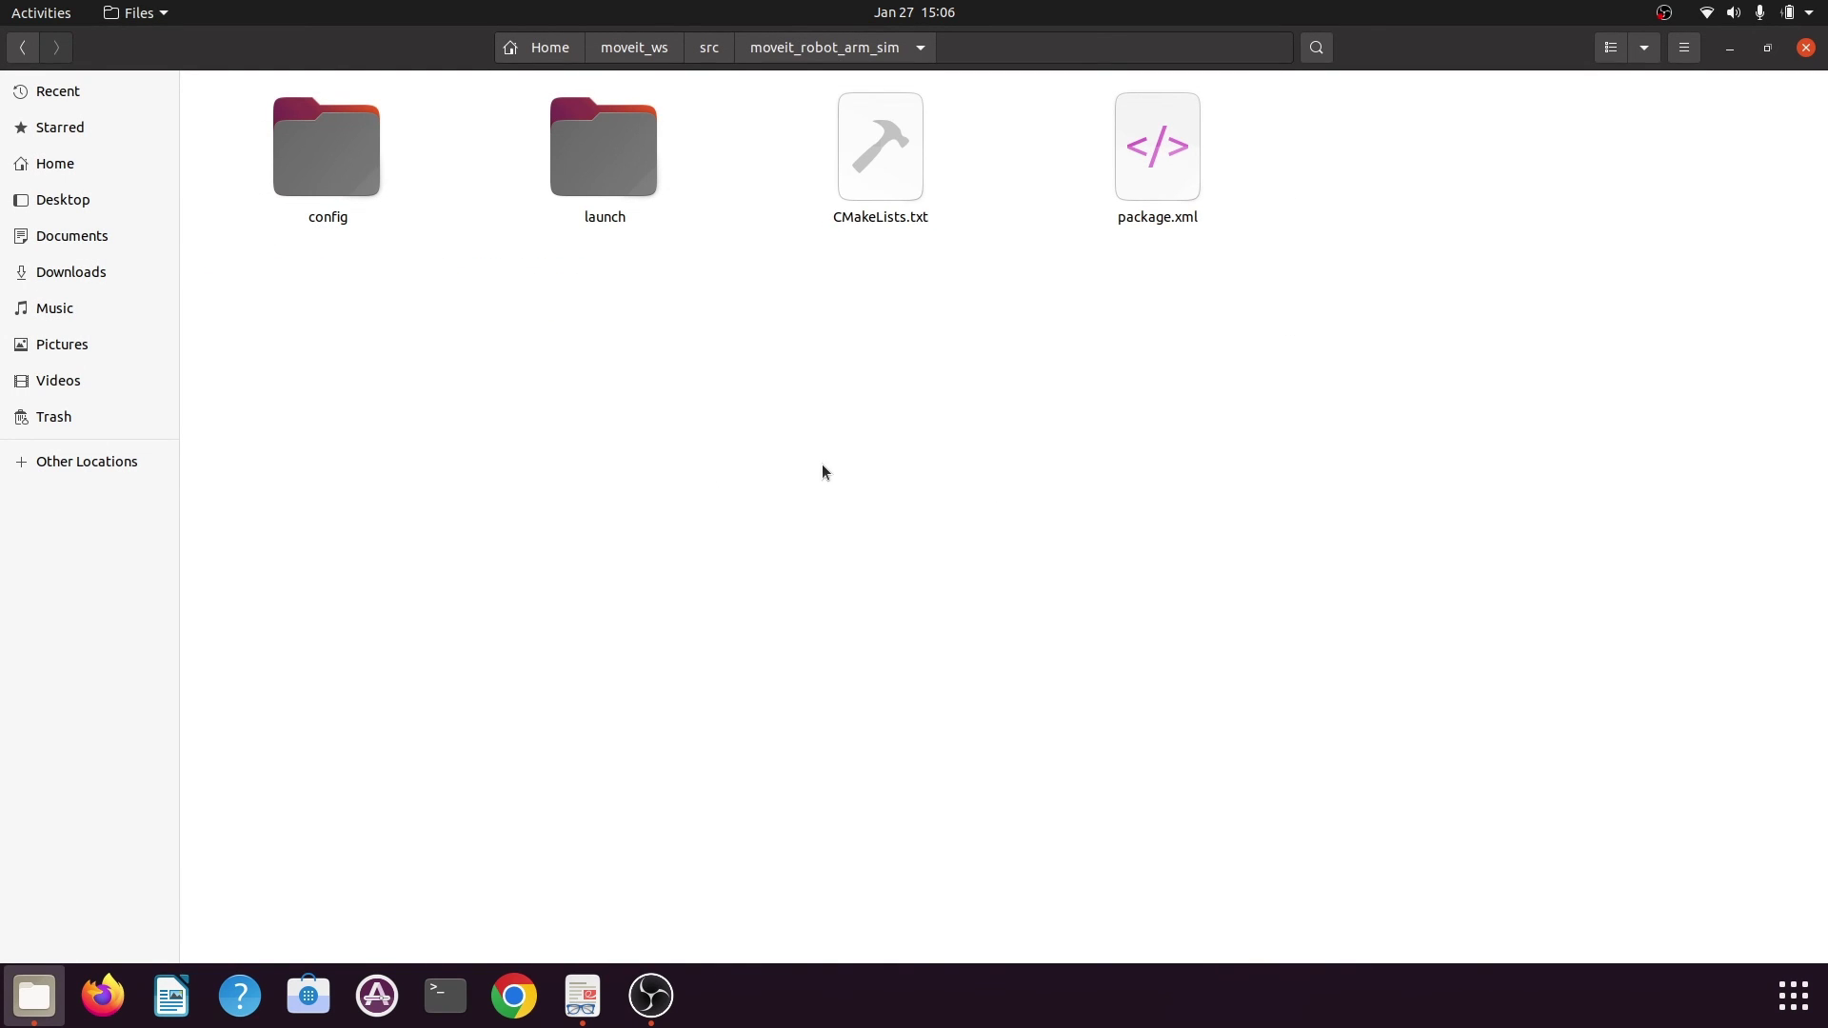
double_click(638, 177)
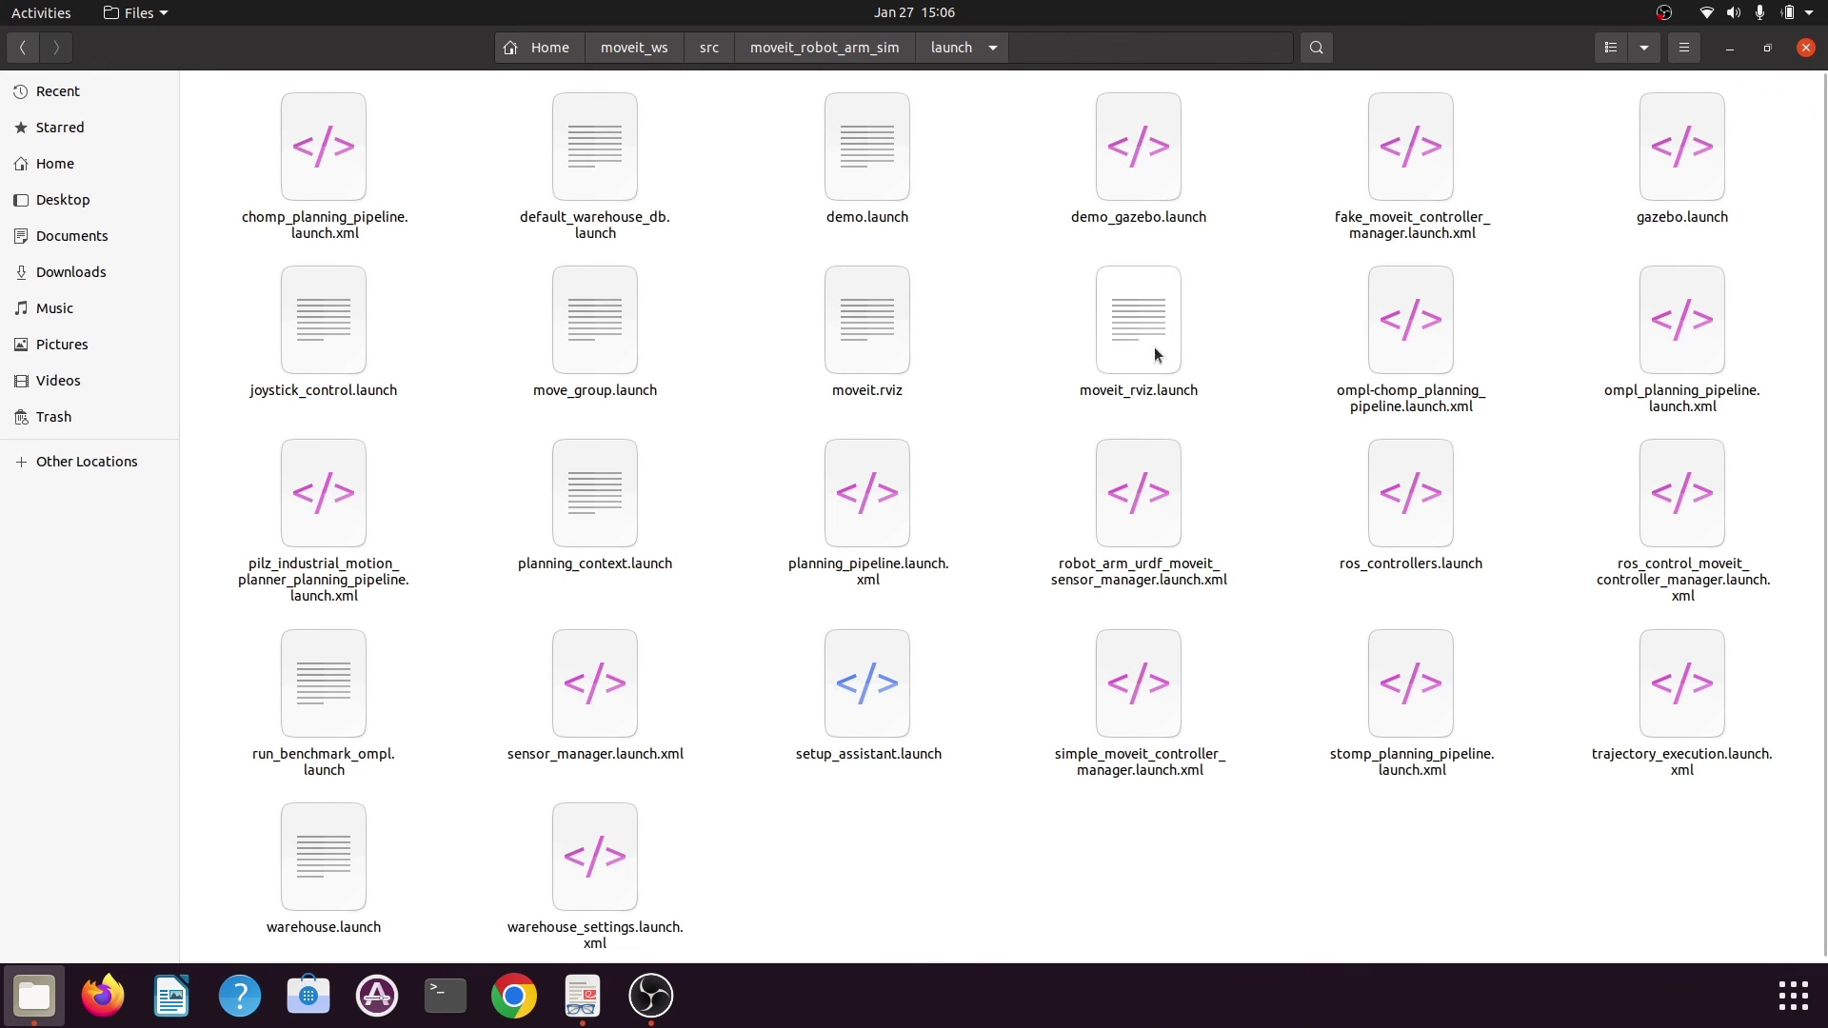
Open a new terminal and start the ROS master with roscore
key("ctrl+alt+t")
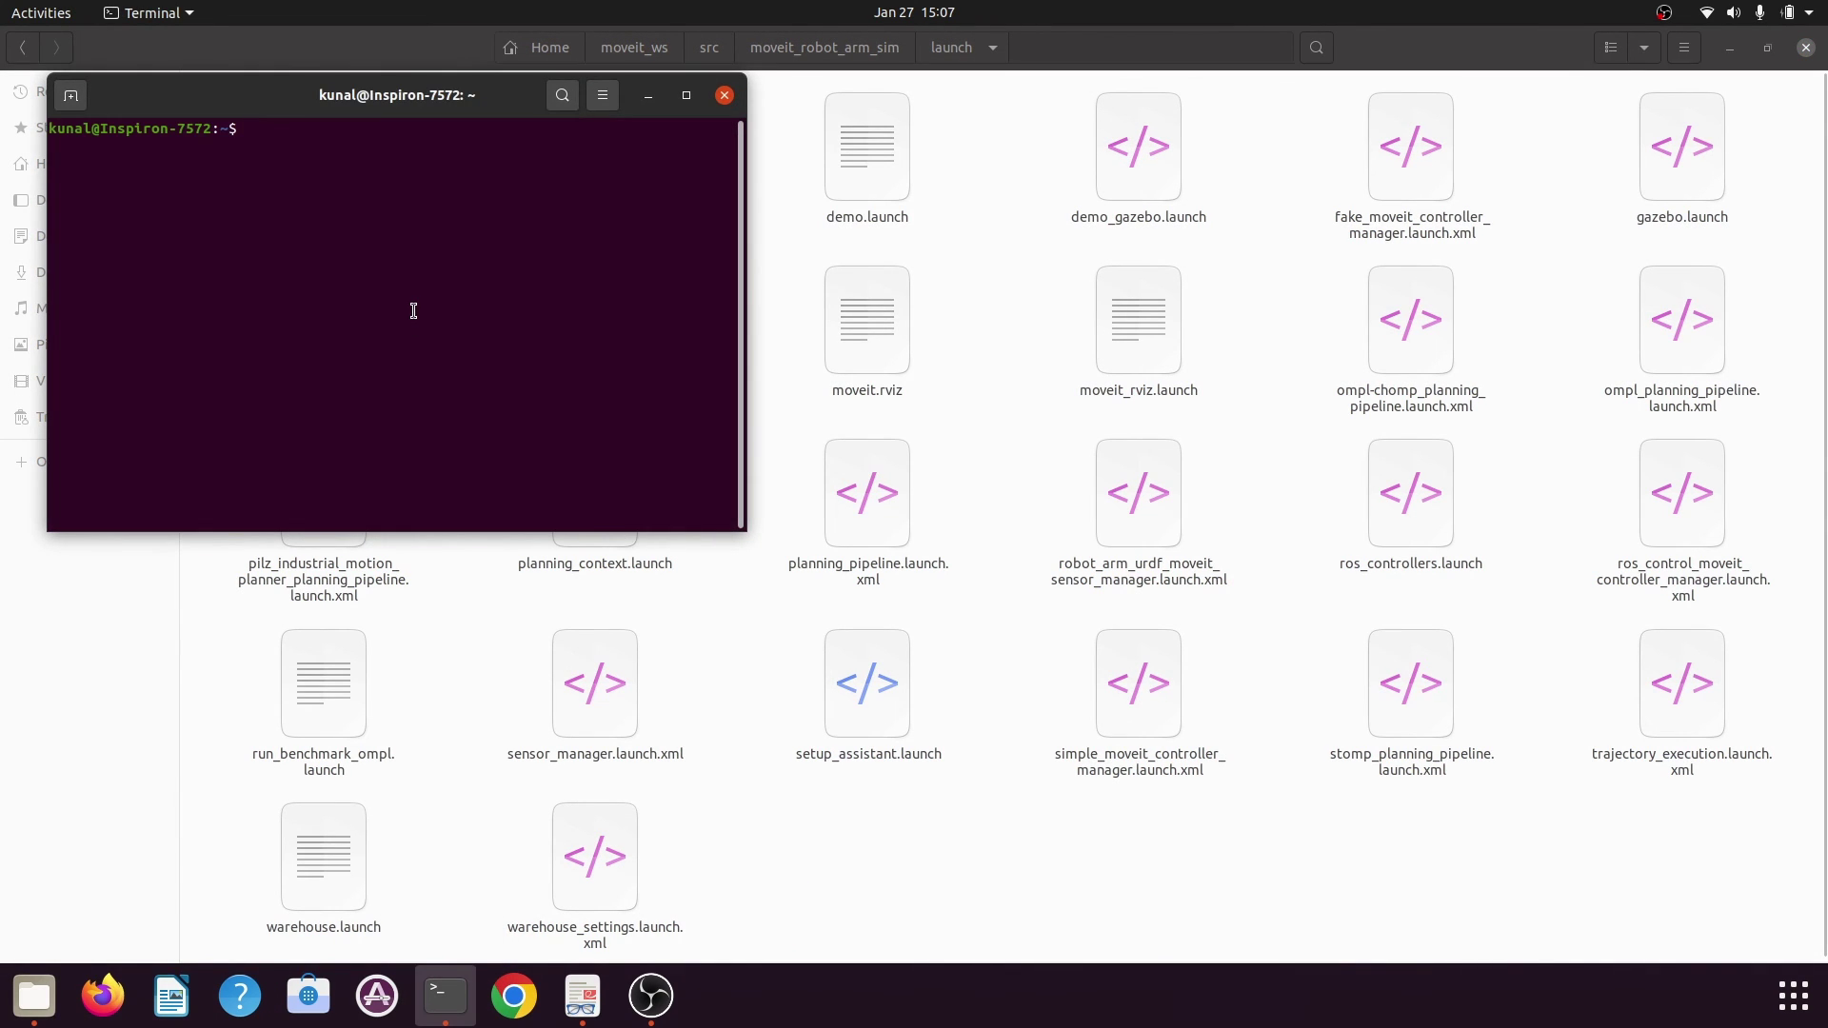
type("roscore")
key("Return")
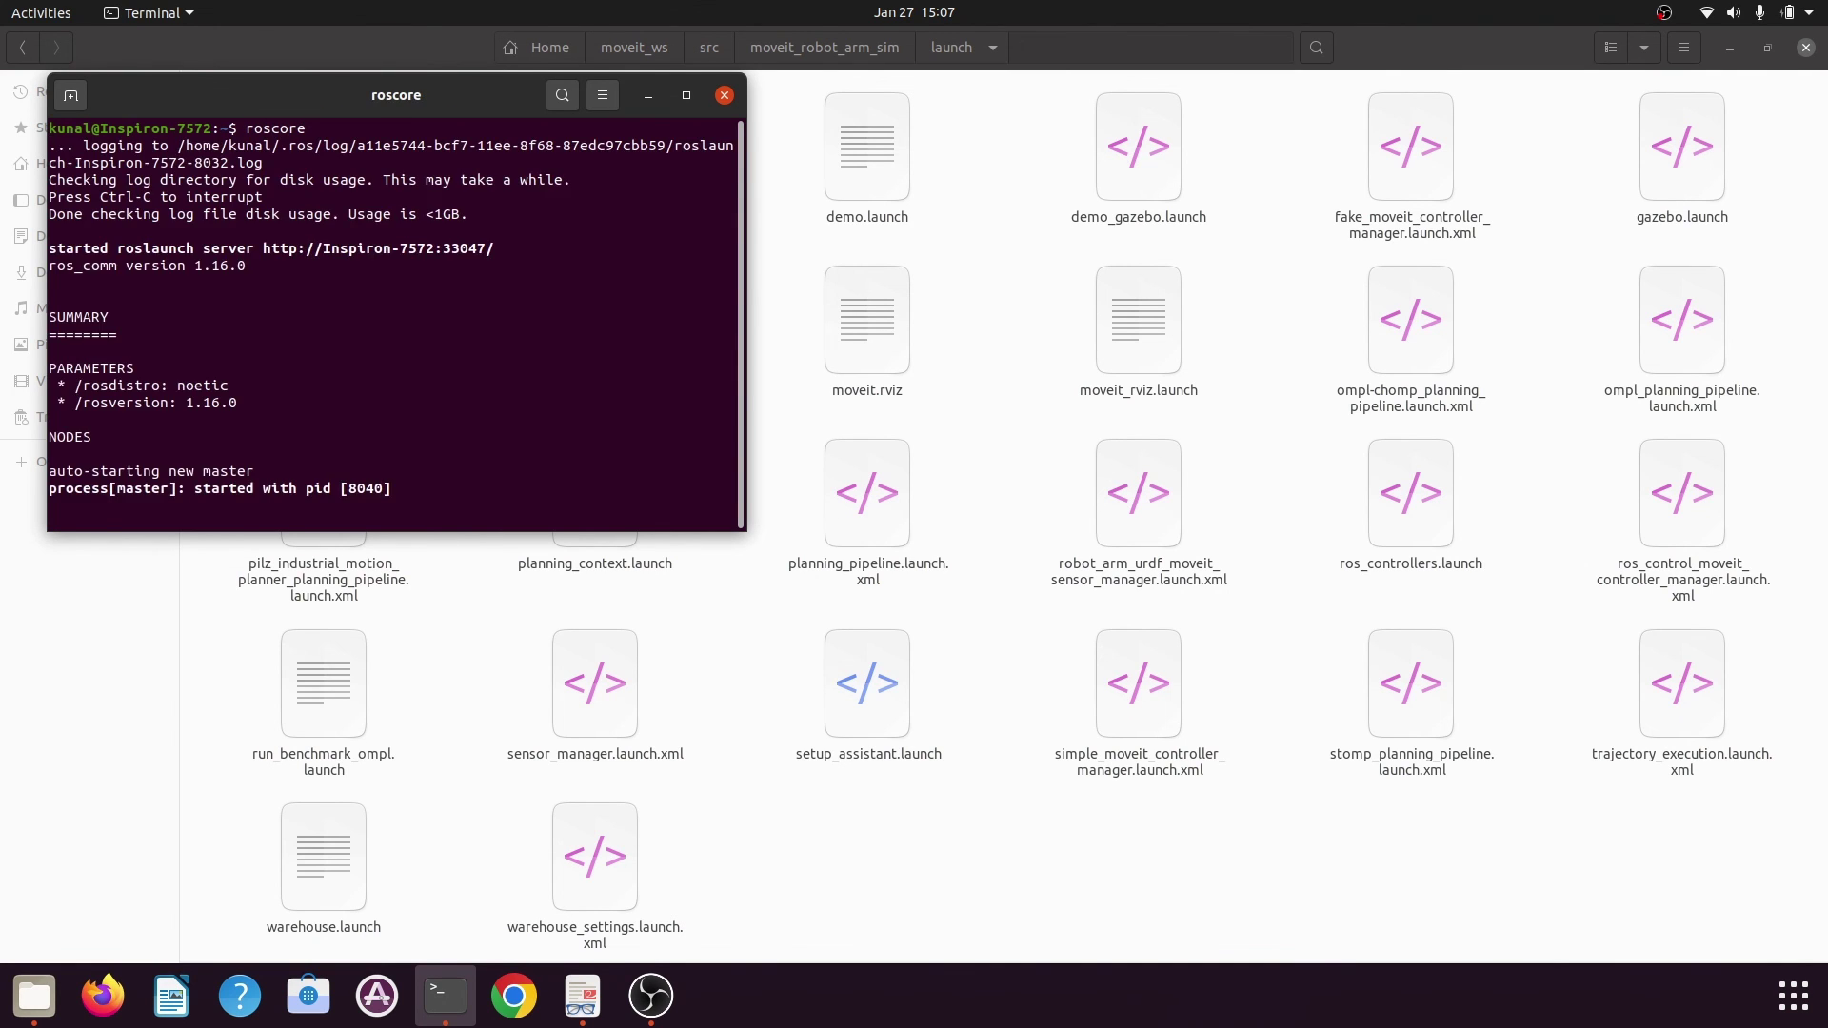
Open a second terminal window beside the roscore one and change to the ~/moveit_ws directory
right_click(445, 996)
left_click(378, 762)
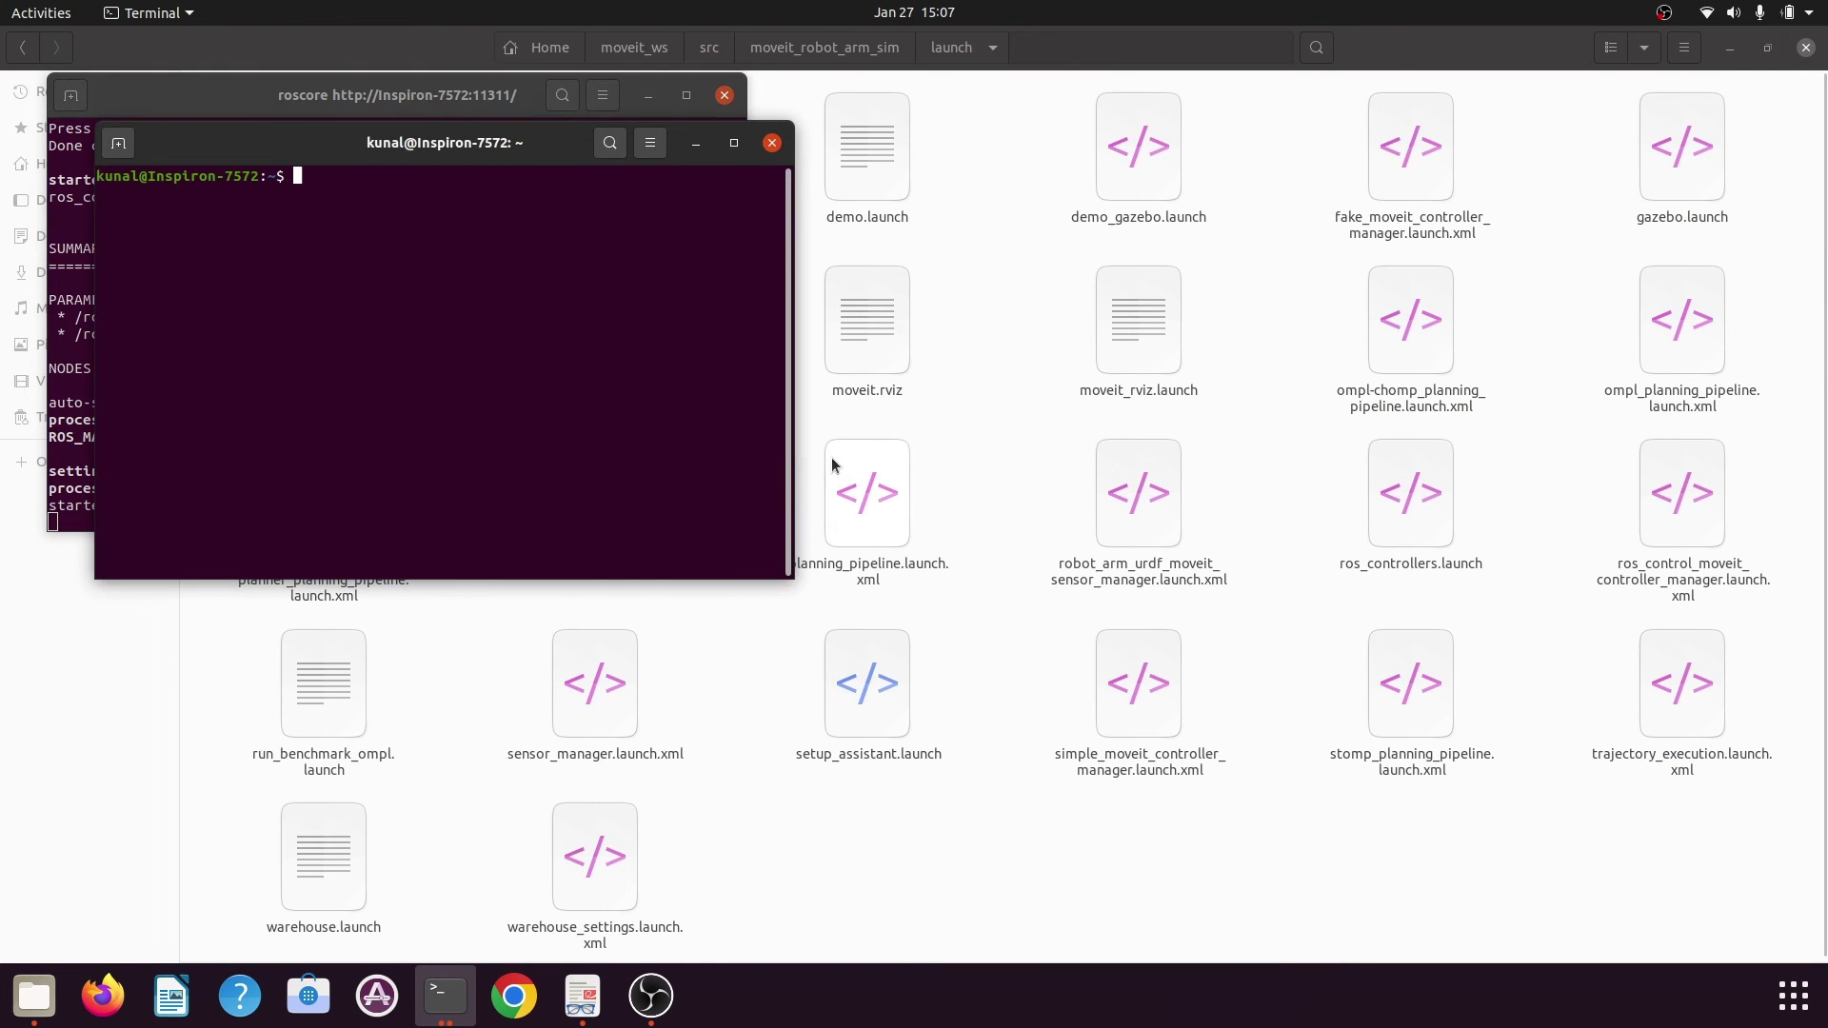
left_click_drag(474, 155, 1093, 219)
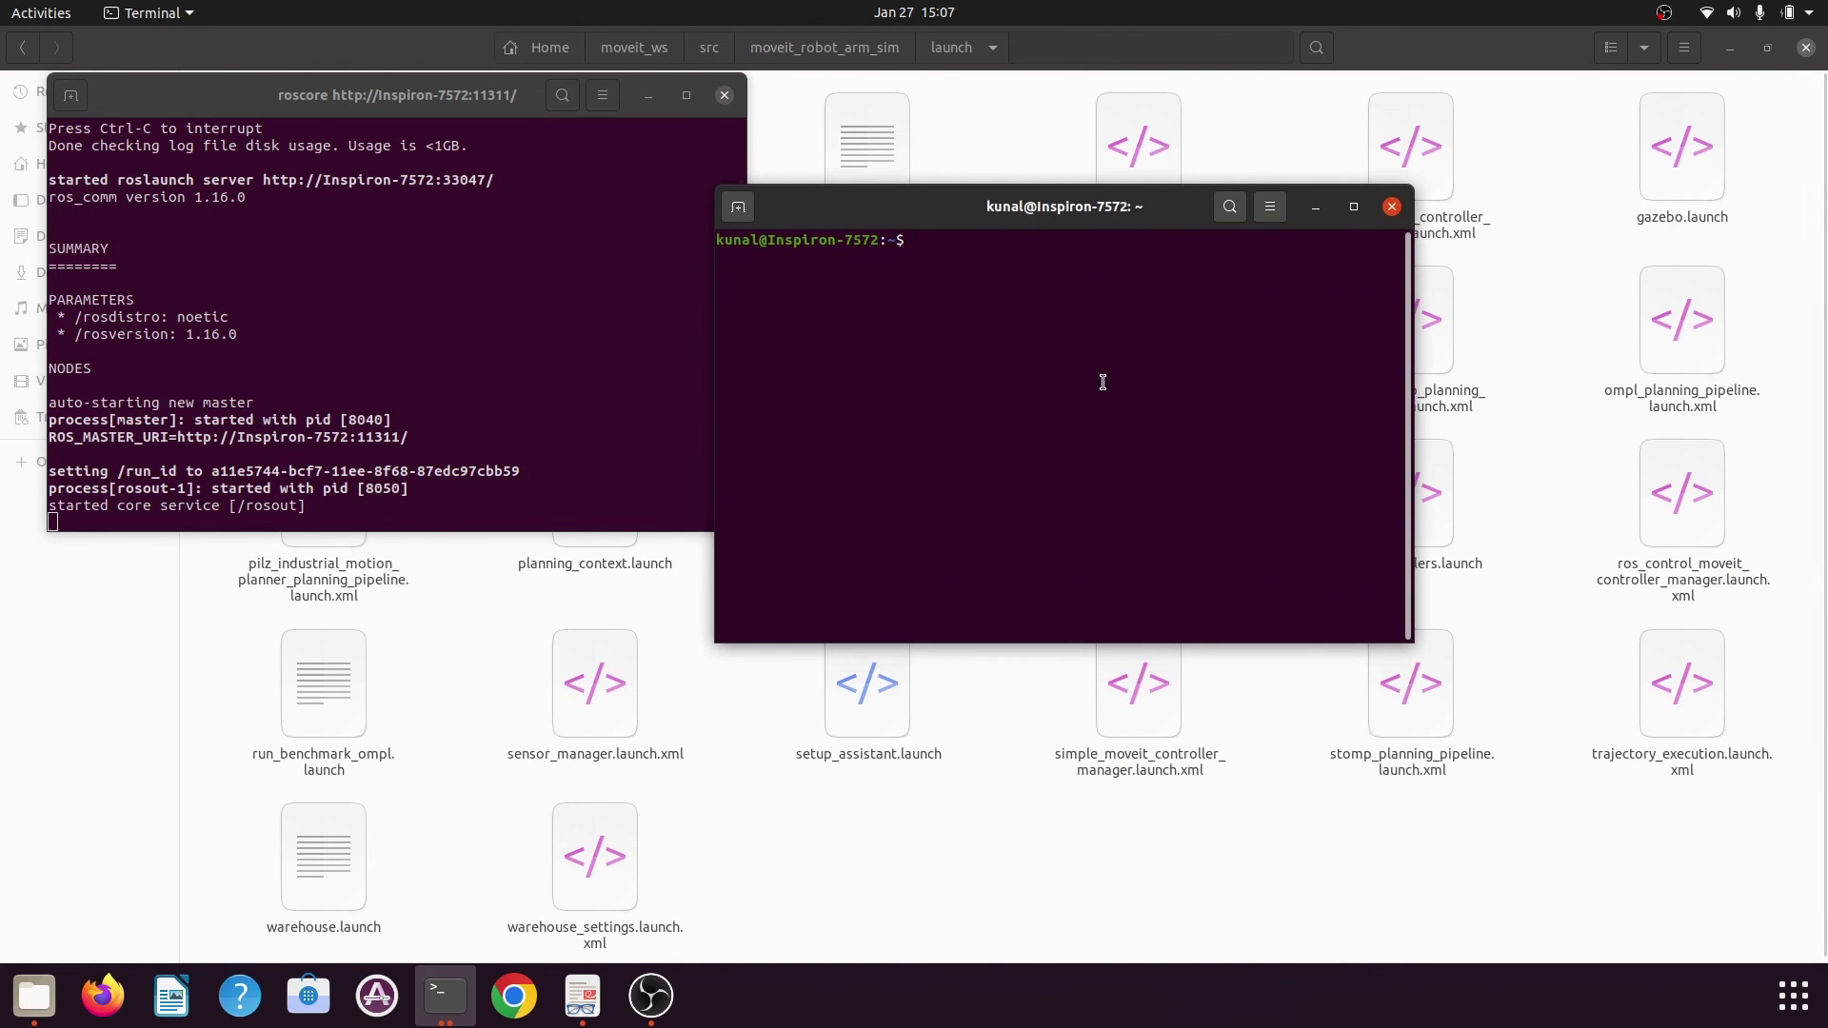
type("cd")
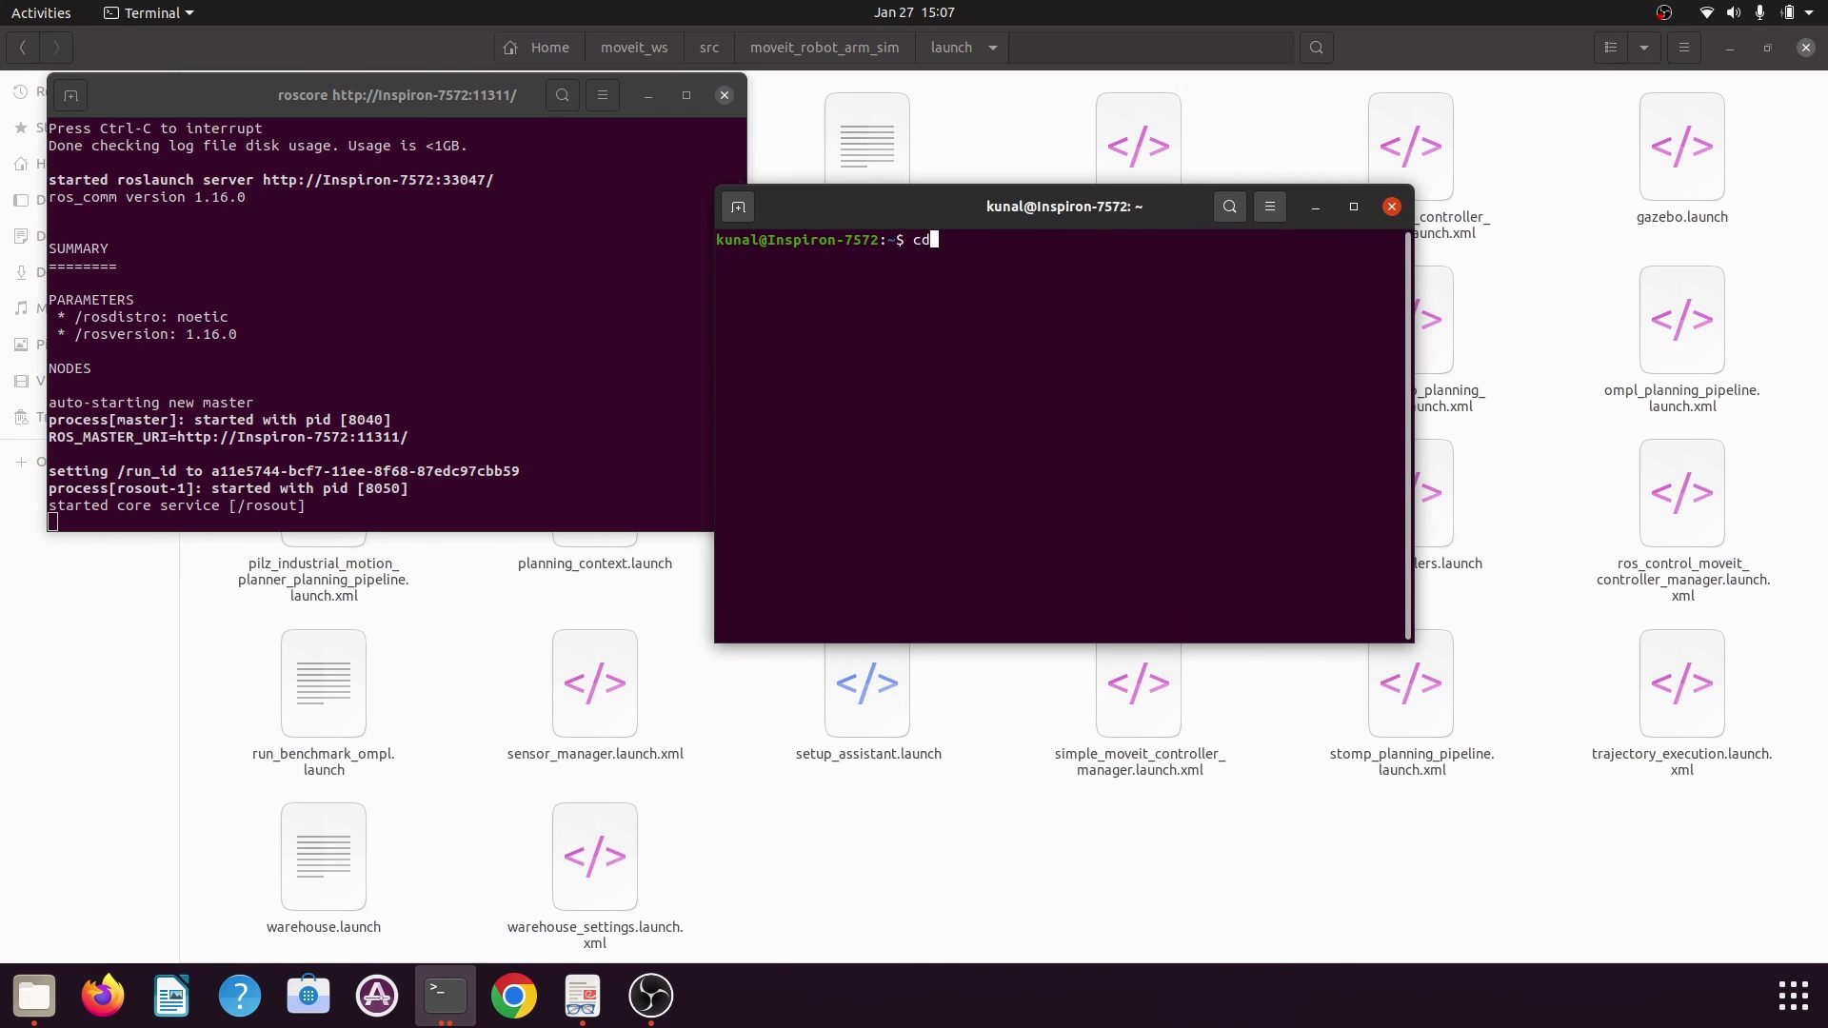
type(" ~/m")
key("Tab")
key("Return")
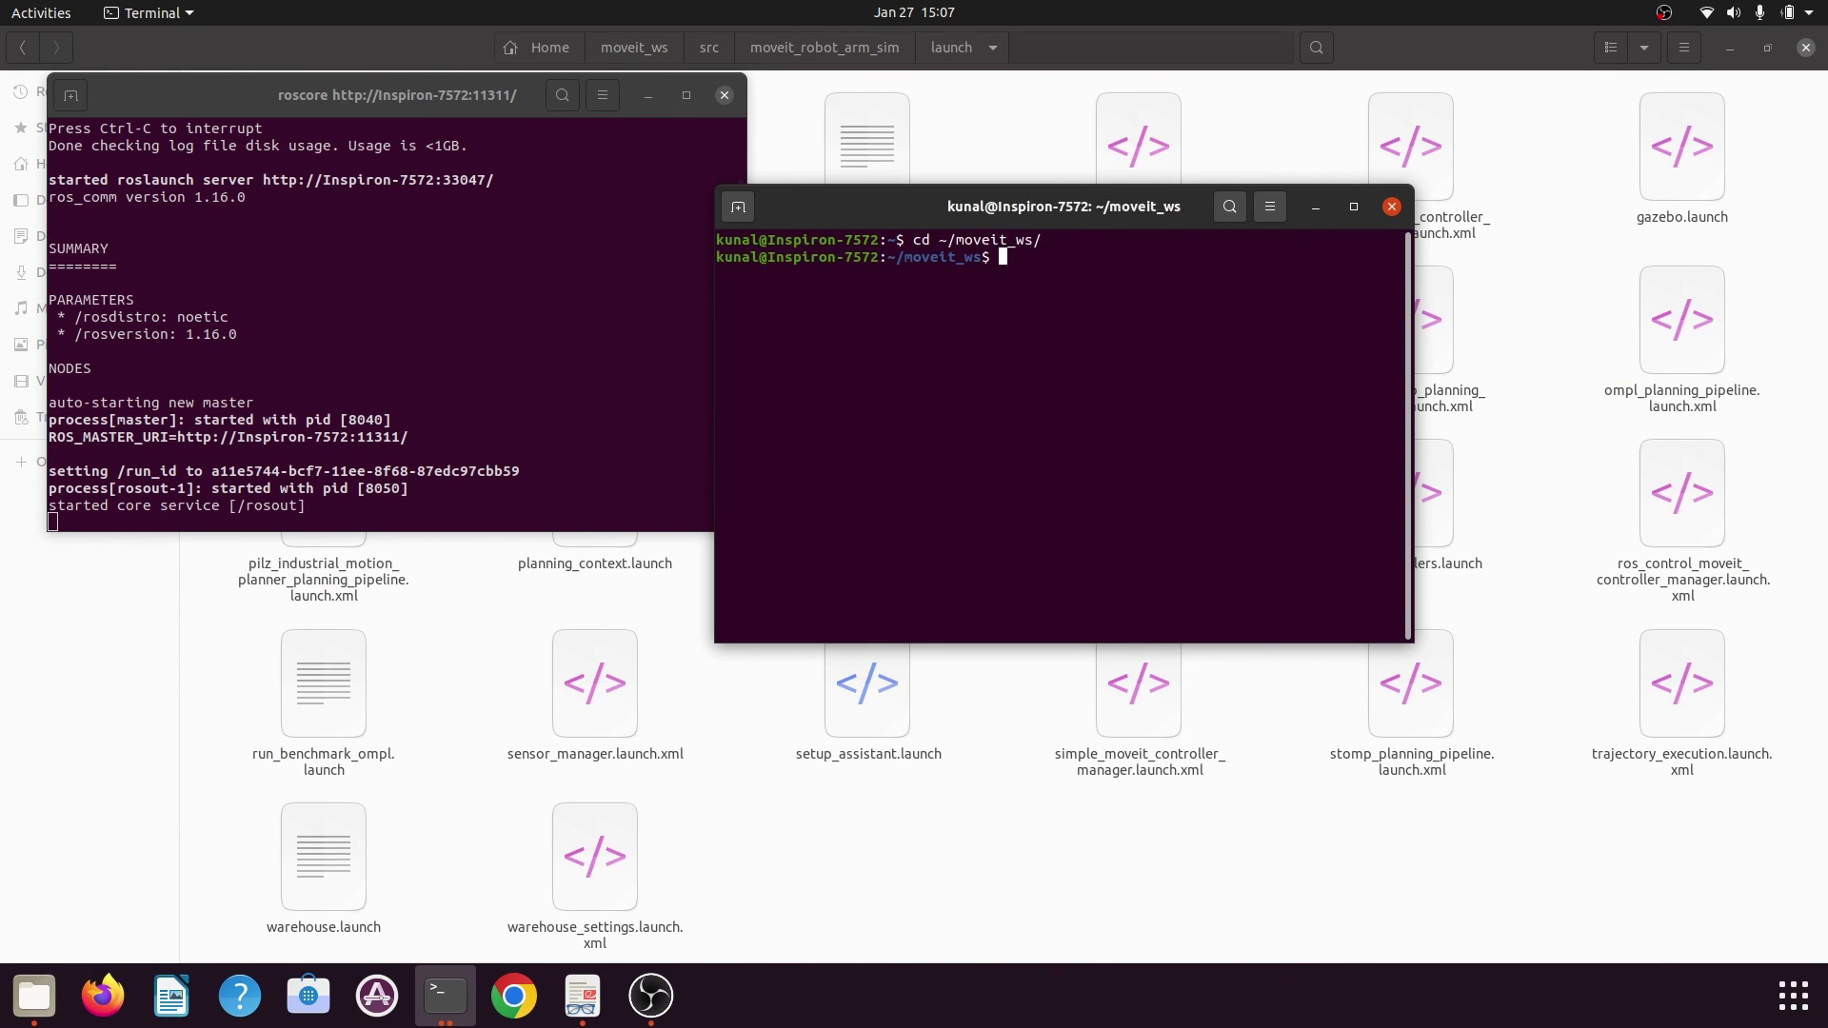
Source the workspace's devel/setup.bash in the new terminal
type("source de")
key("Tab")
type("s")
key("Tab")
type("b")
key("Tab")
key("Return")
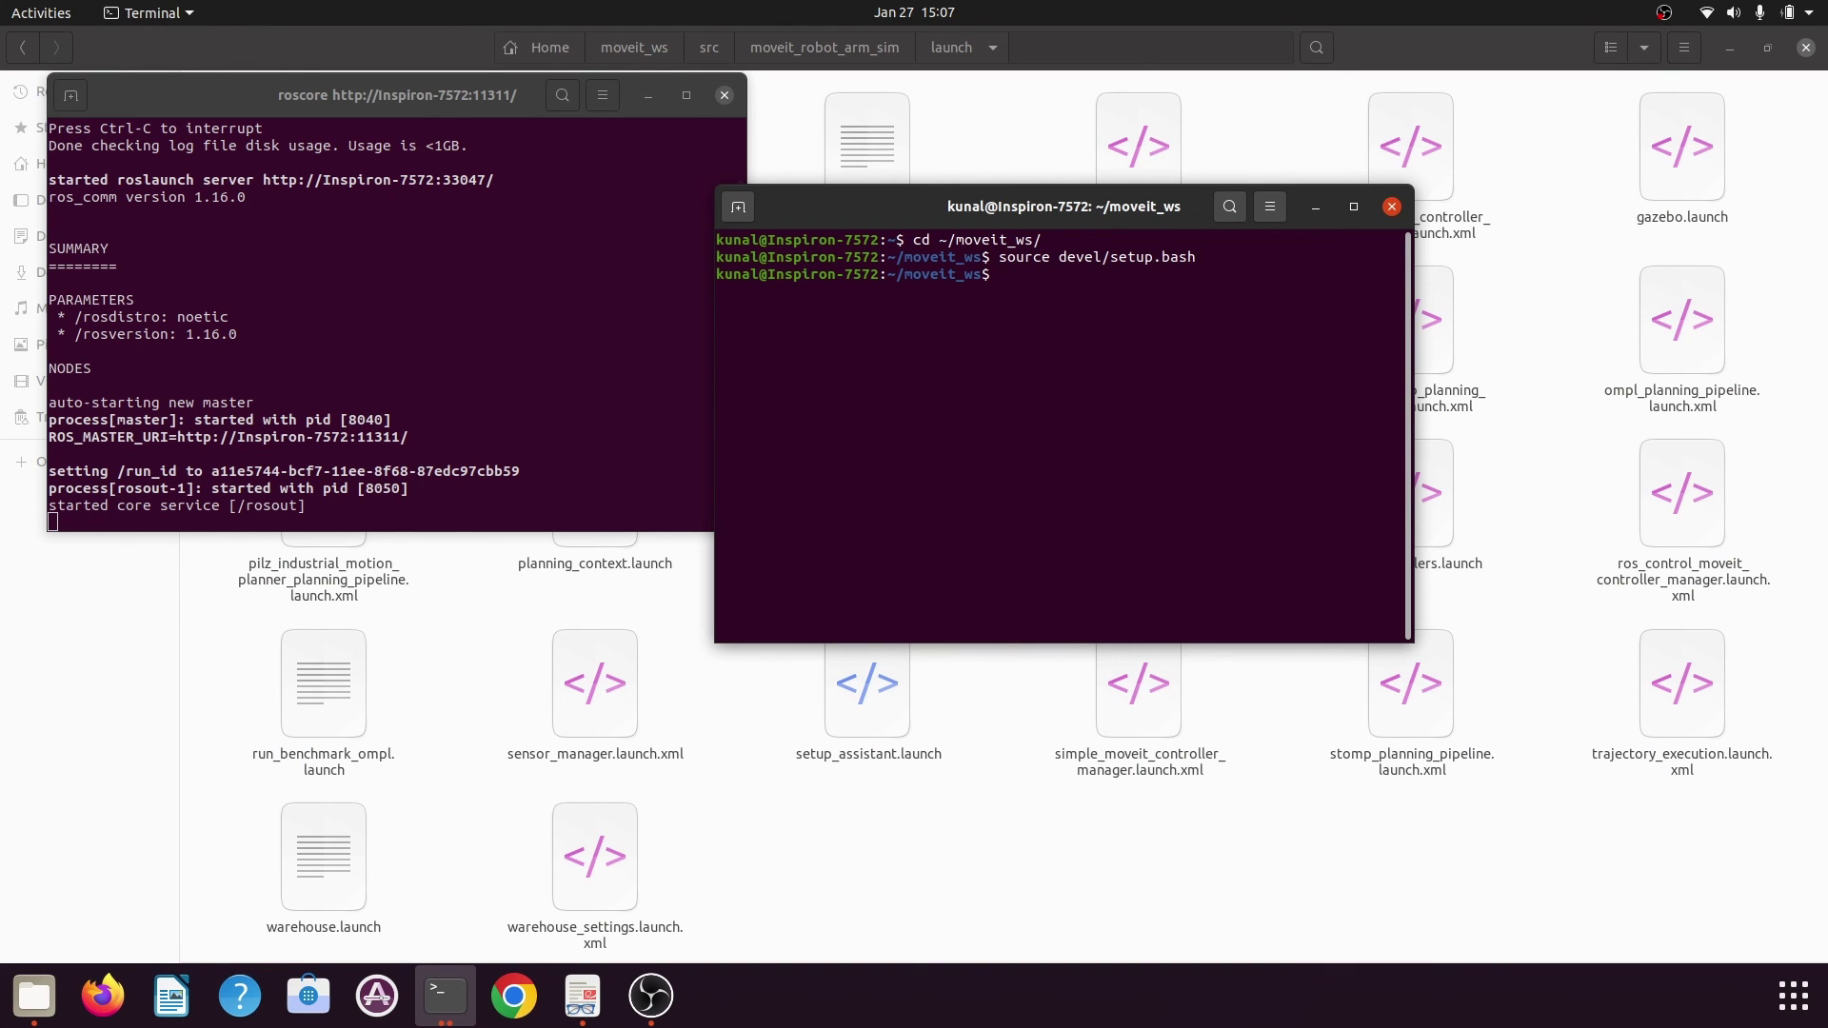
Build the workspace with catkin build and source devel/setup.bash again
type("catkin build")
key("Return")
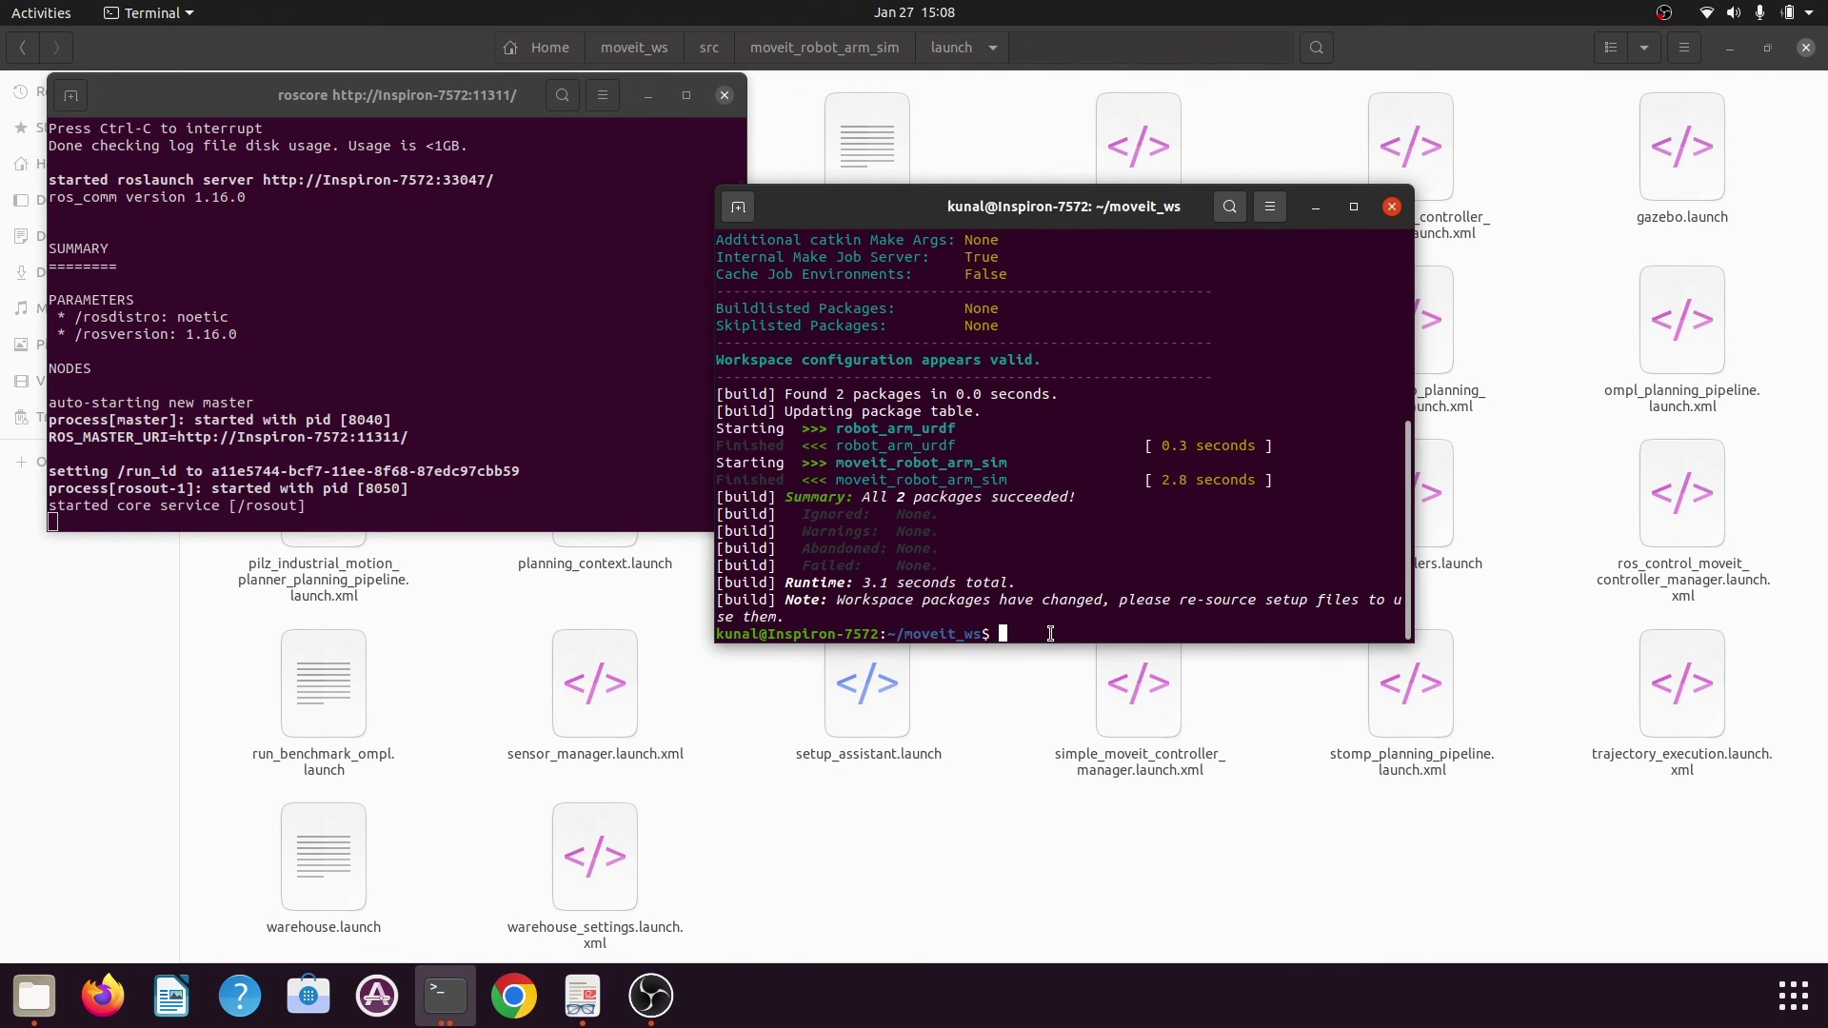
type("source devel/setup.bash")
key("Return")
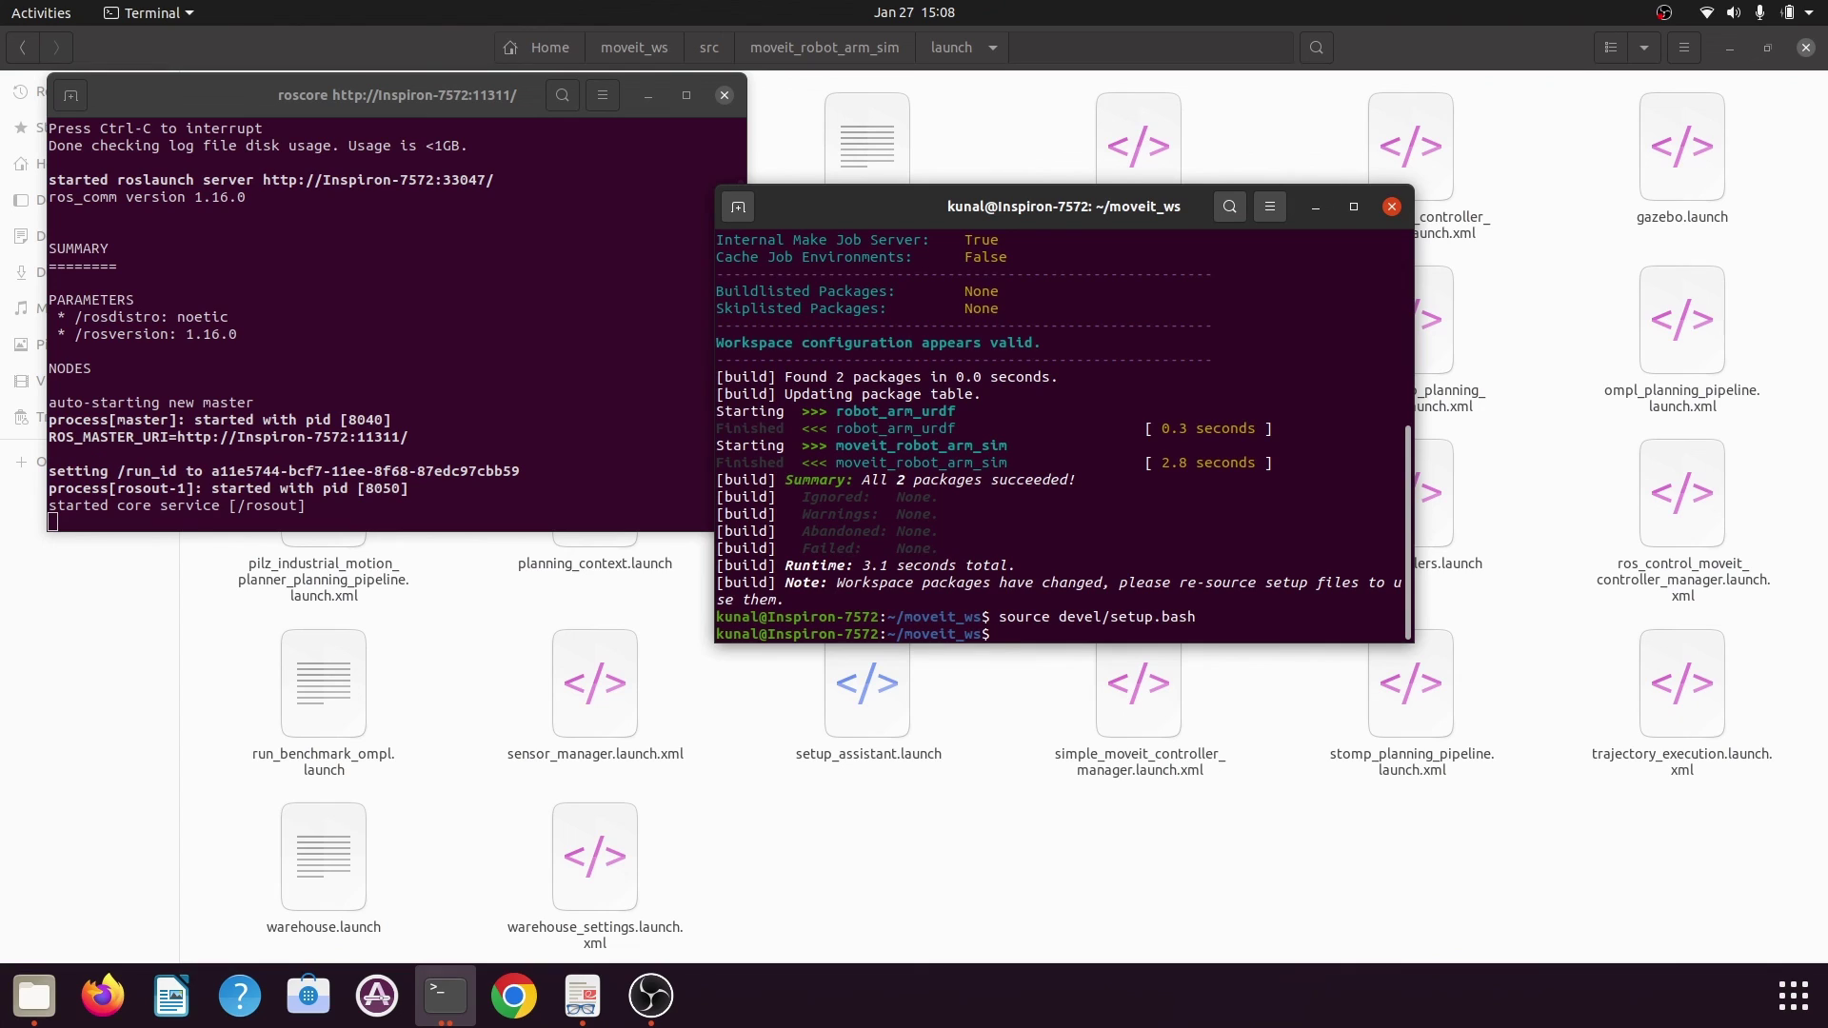
Launch demo_gazebo.launch from the moveit_robot_arm_sim package with roslaunch
type("roslaunch mov")
key("Tab")
type("rob")
key("Tab")
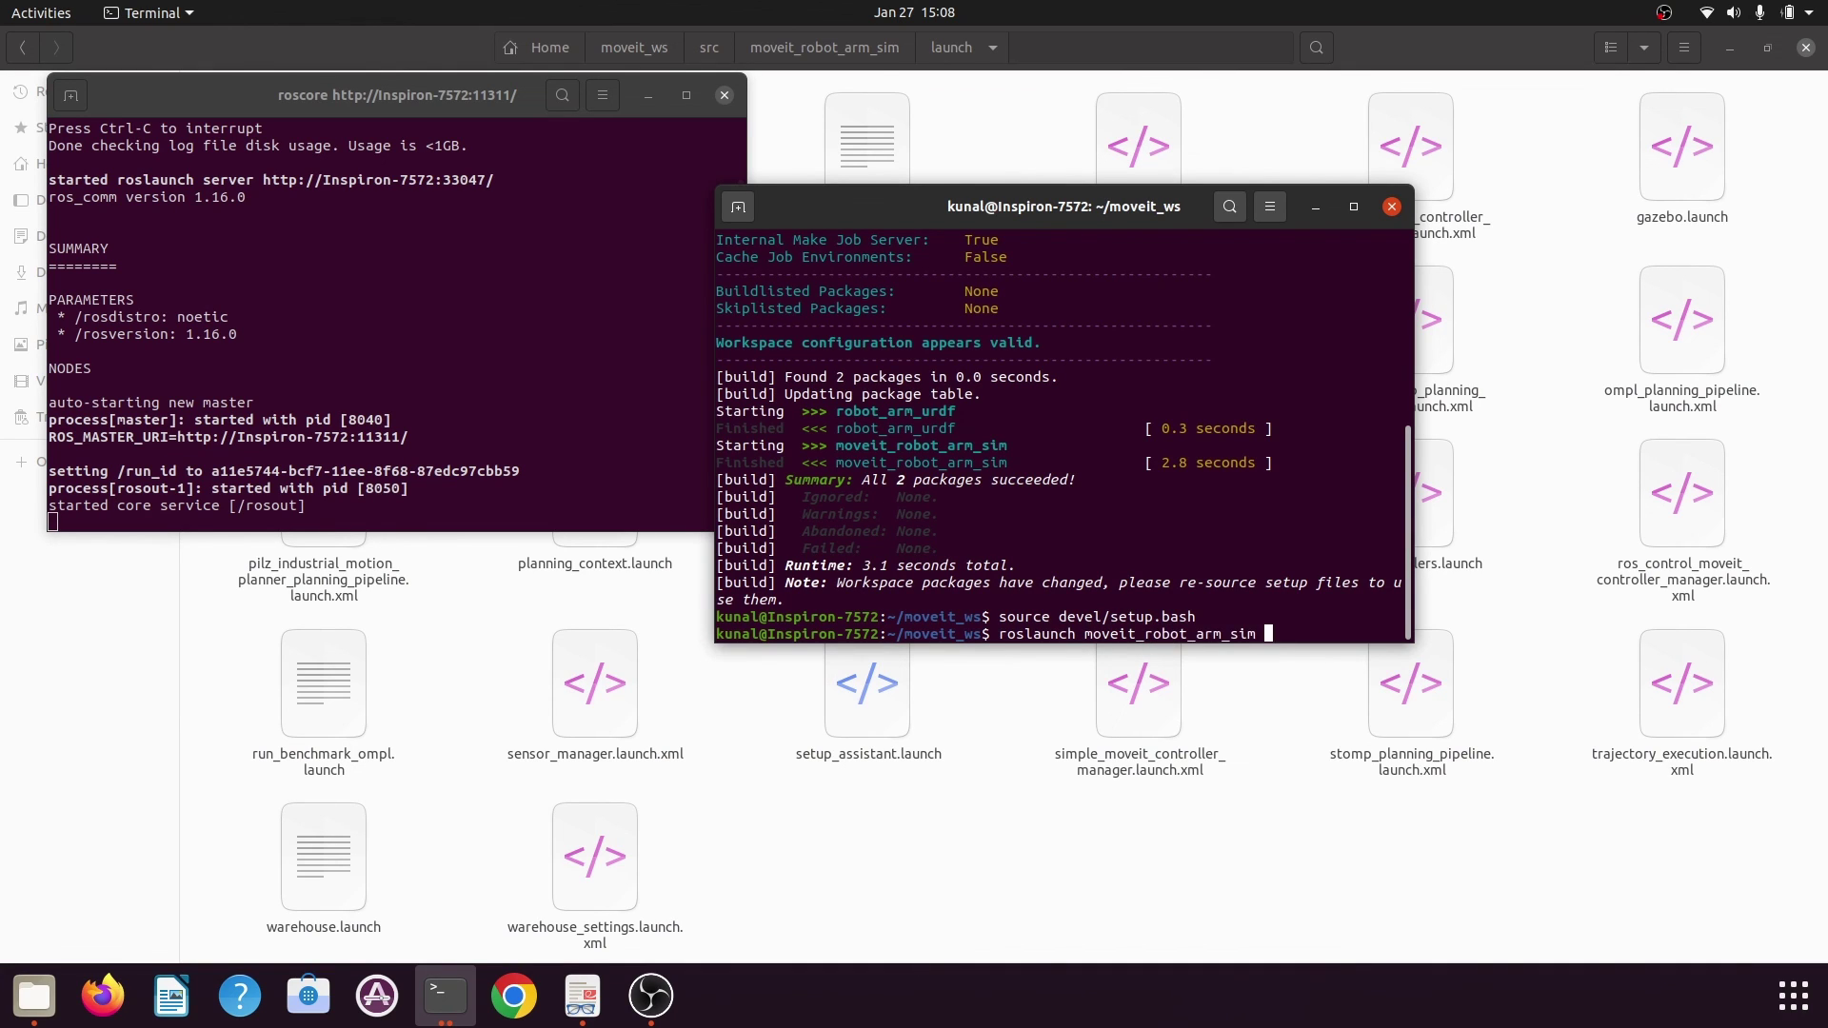
type("demo_g")
key("Tab")
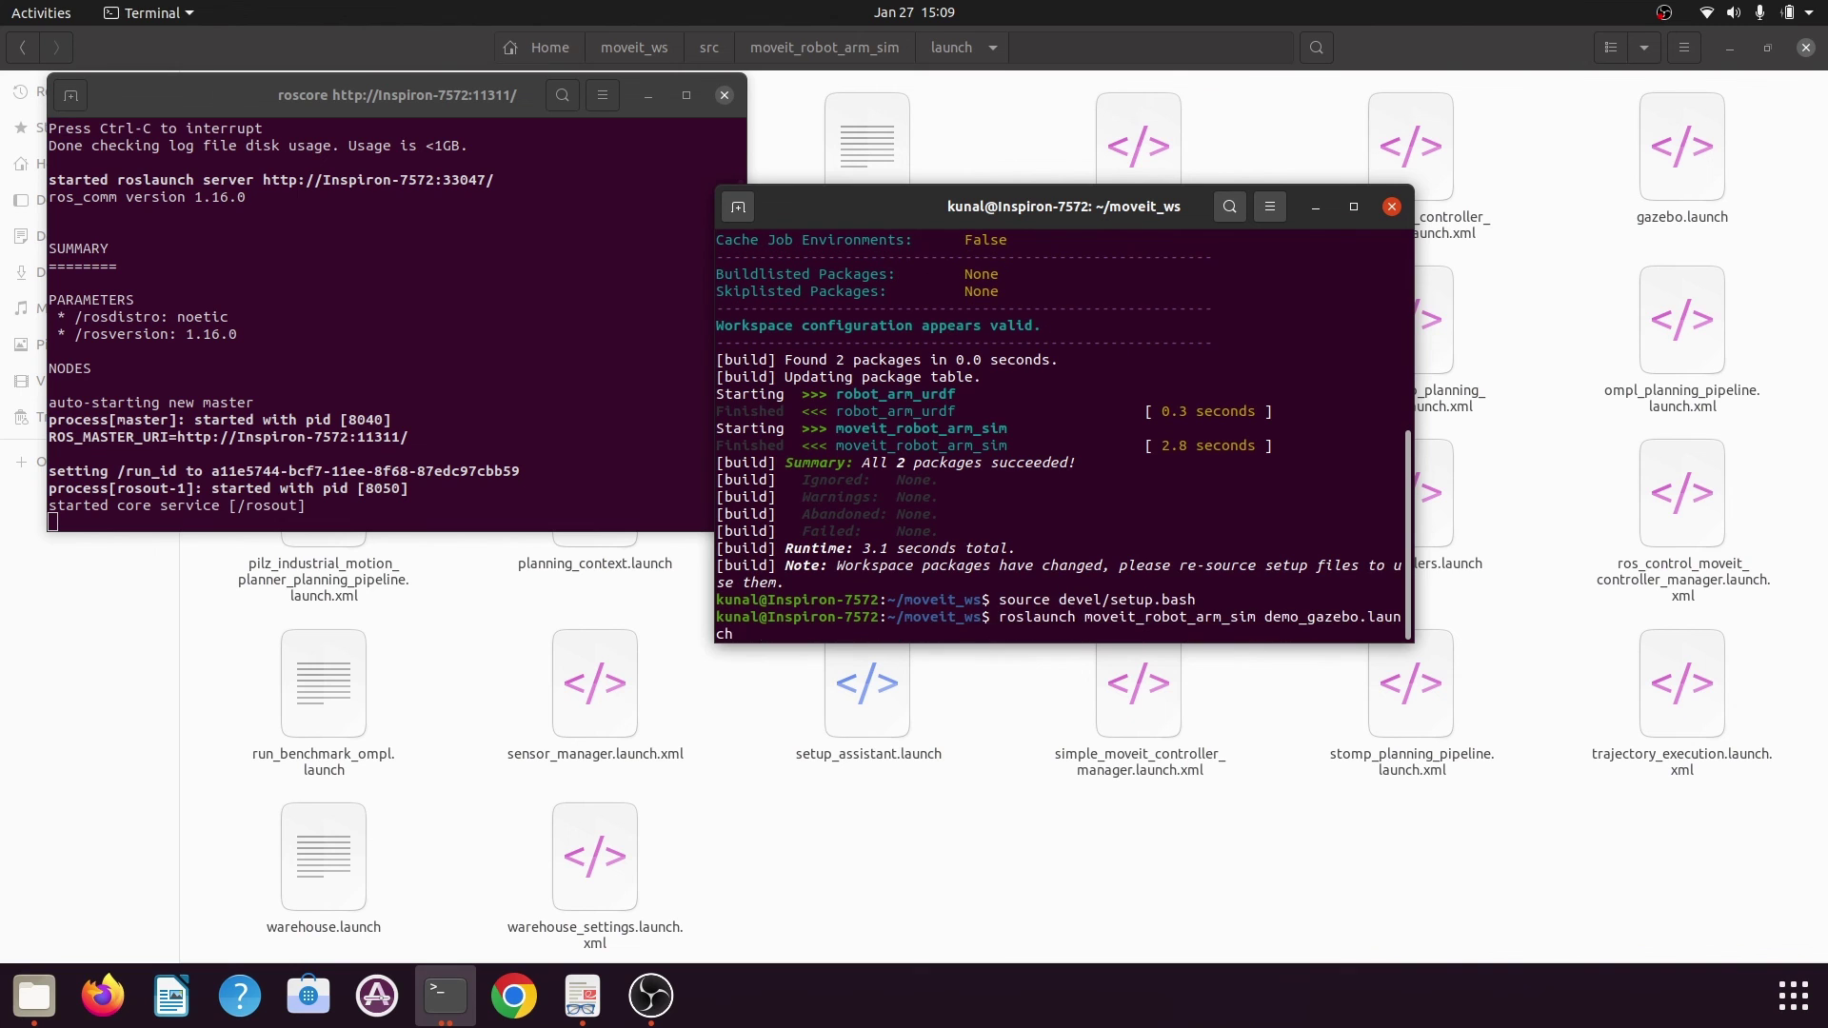
key("Return")
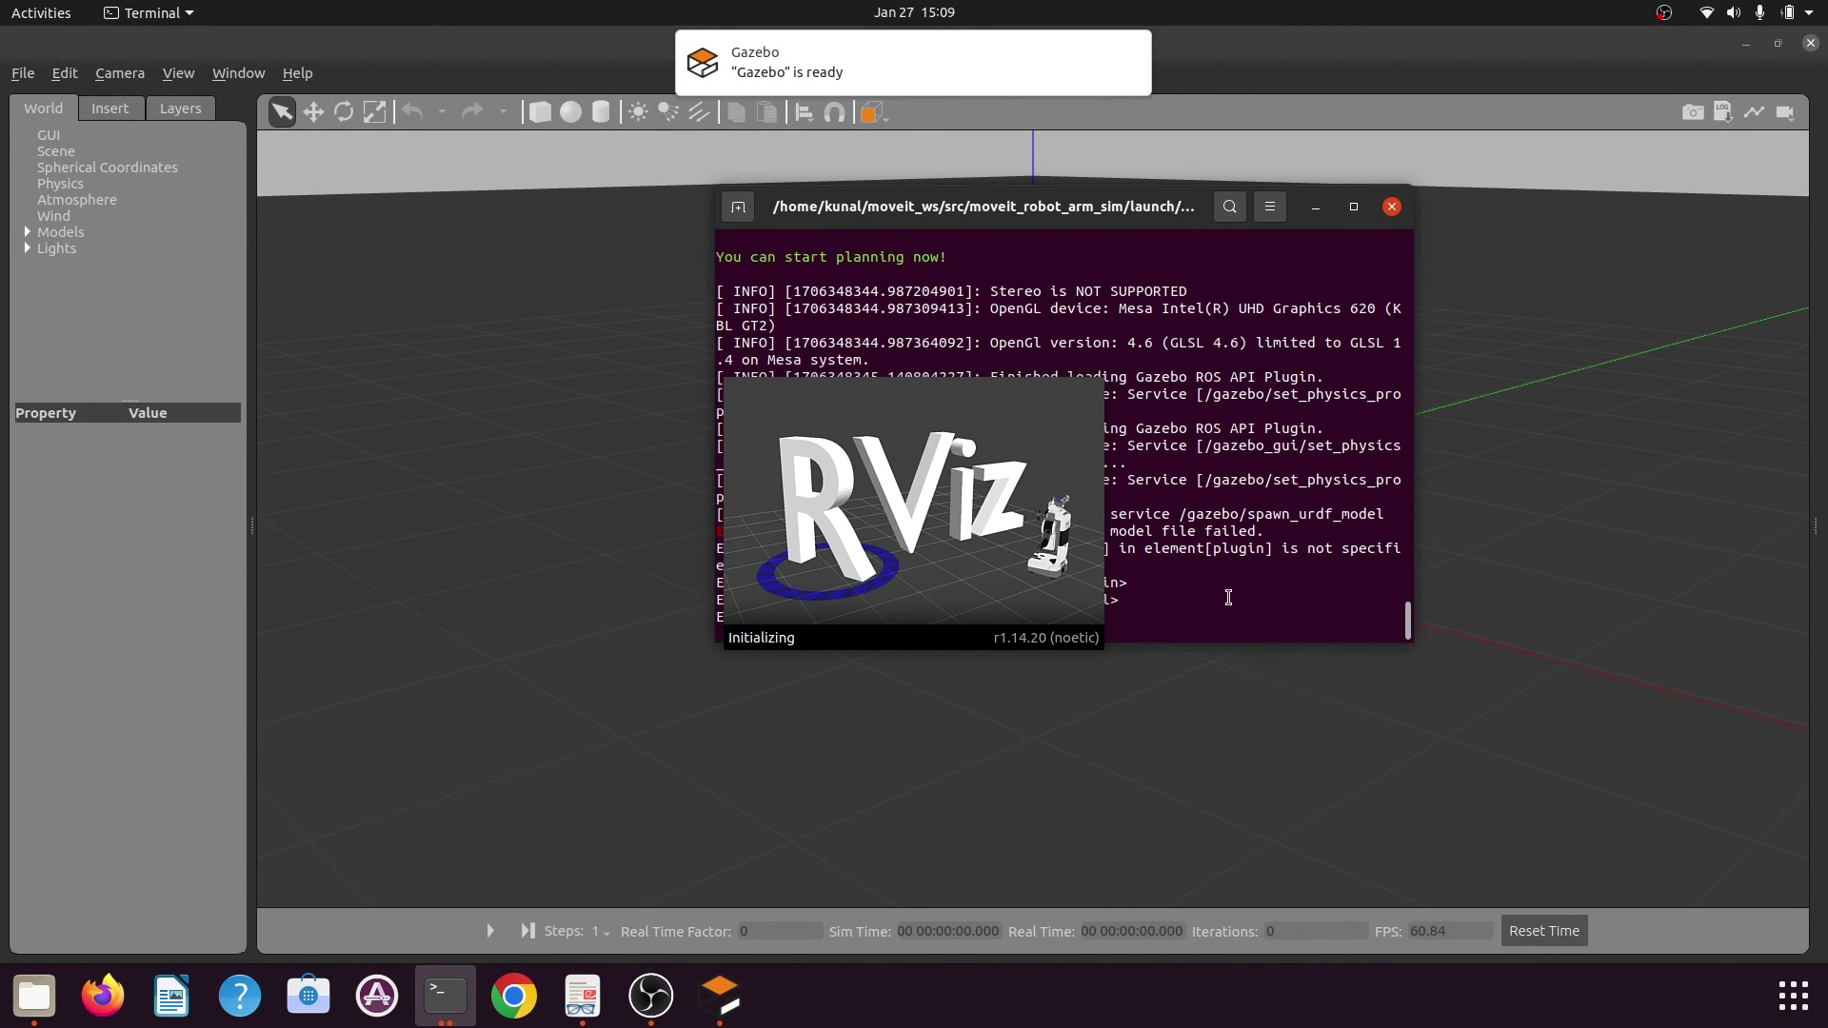
Move and enlarge the launch terminal to read its output, check the Gazebo window and return to the terminal
left_click_drag(988, 209, 1243, 209)
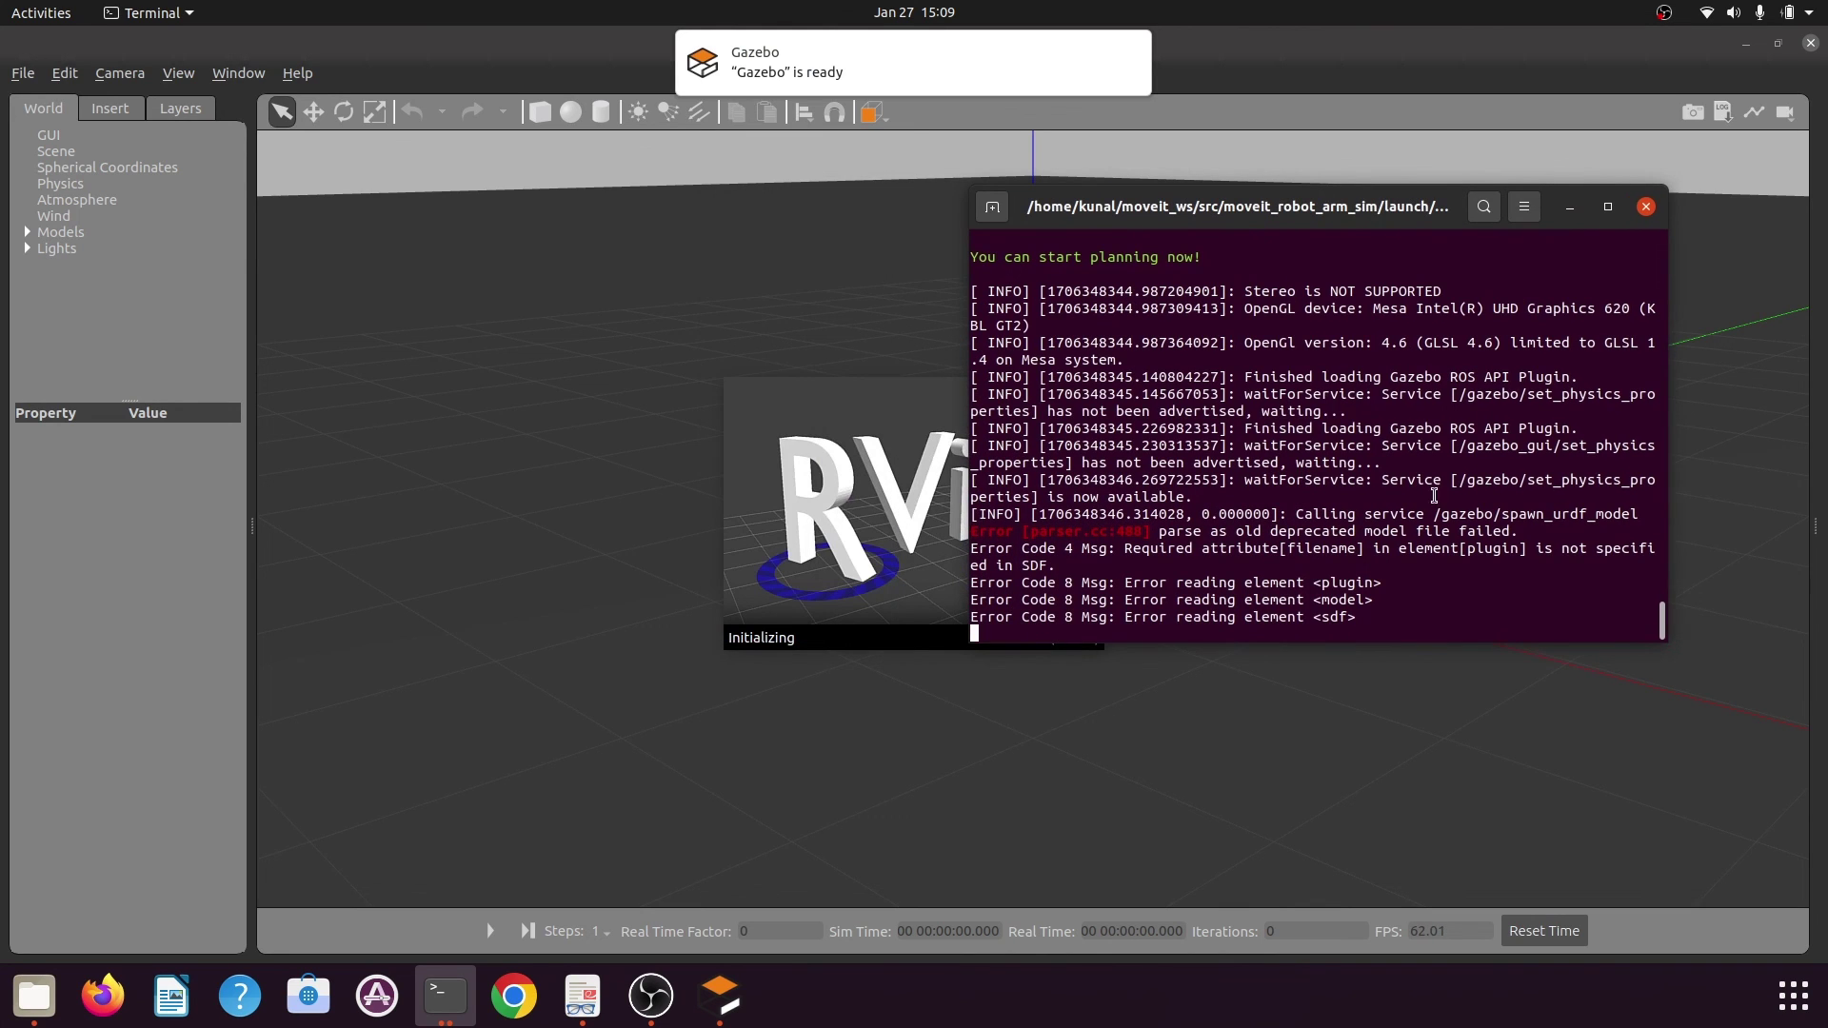
left_click_drag(1291, 643, 1294, 747)
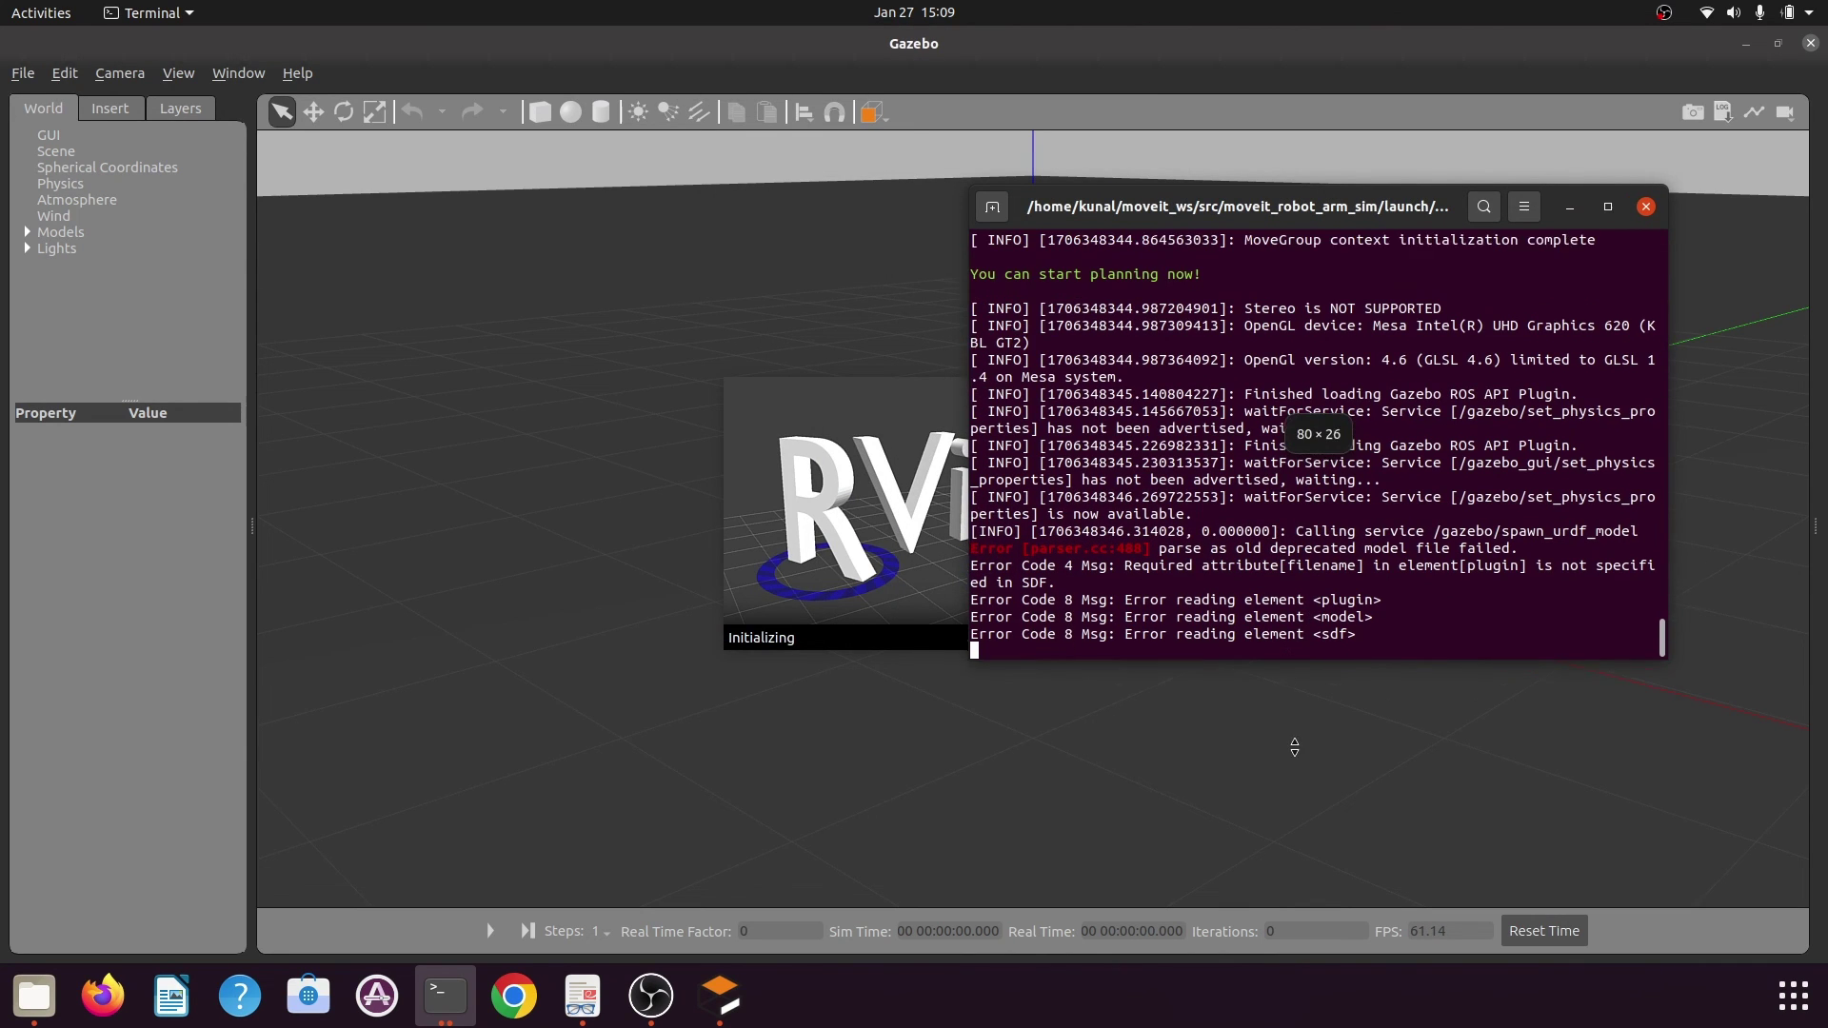
left_click_drag(970, 371, 644, 363)
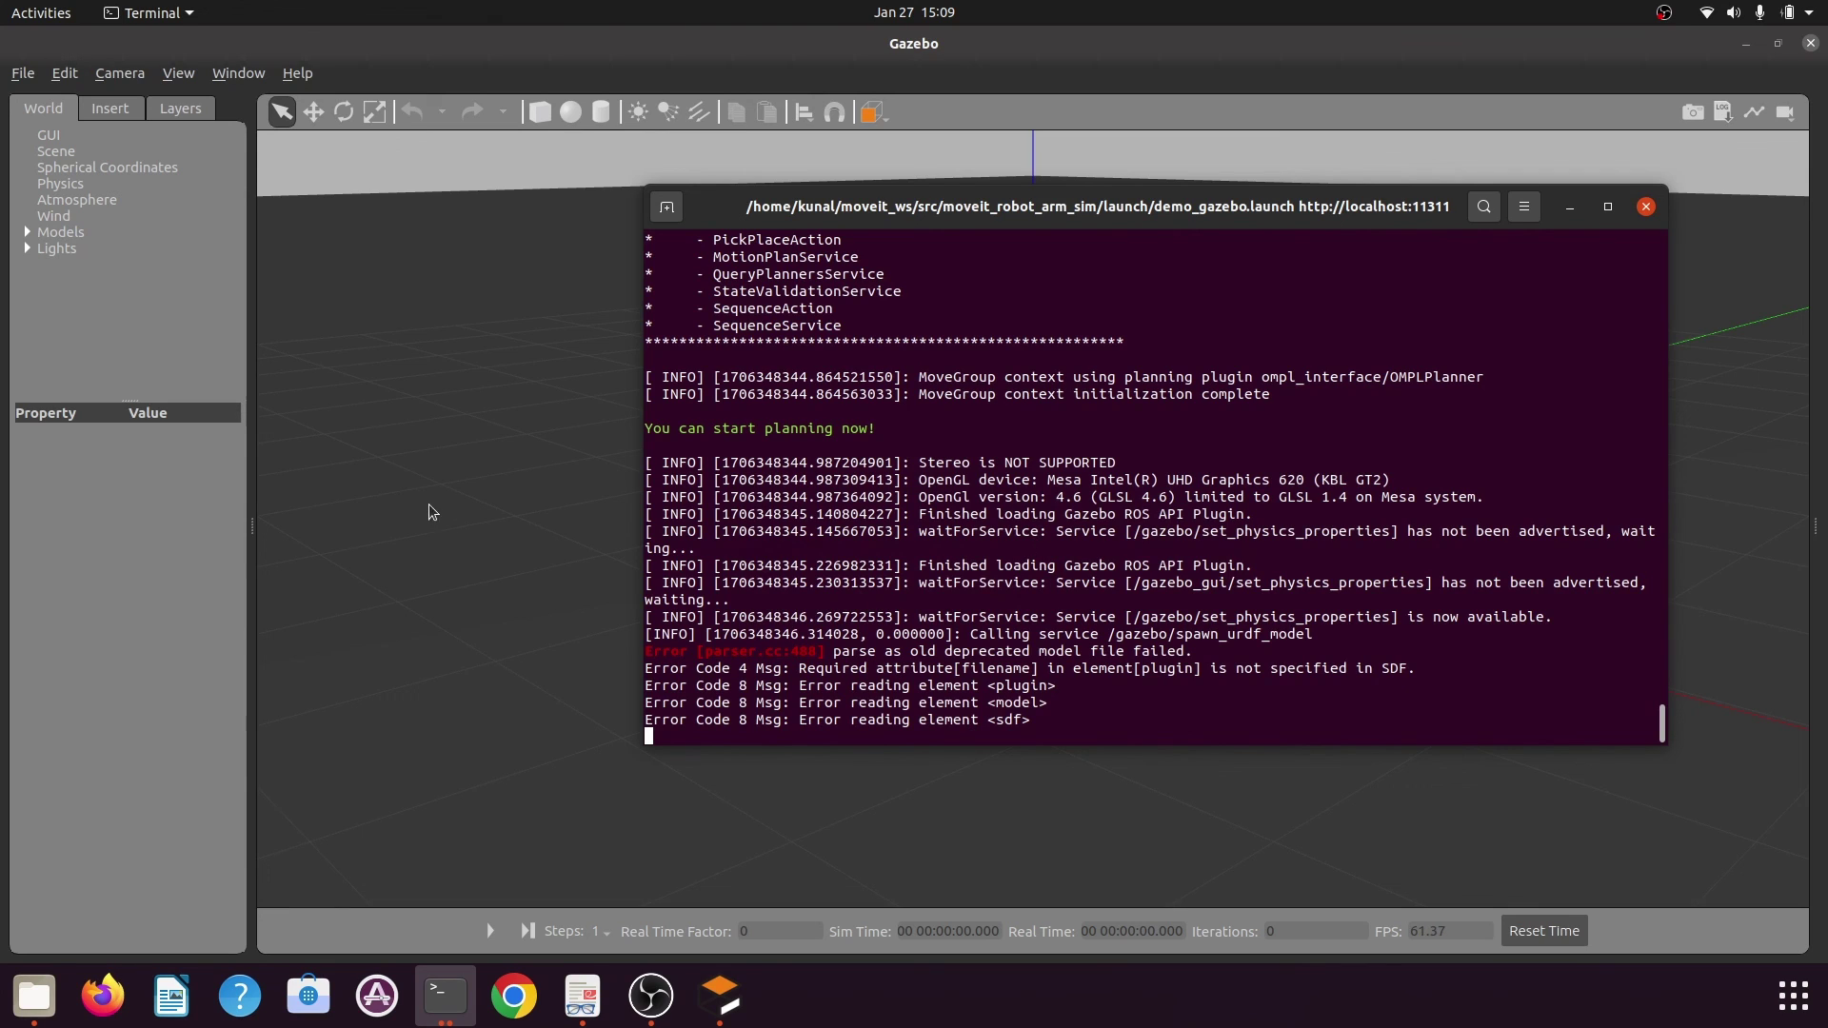
left_click(529, 555)
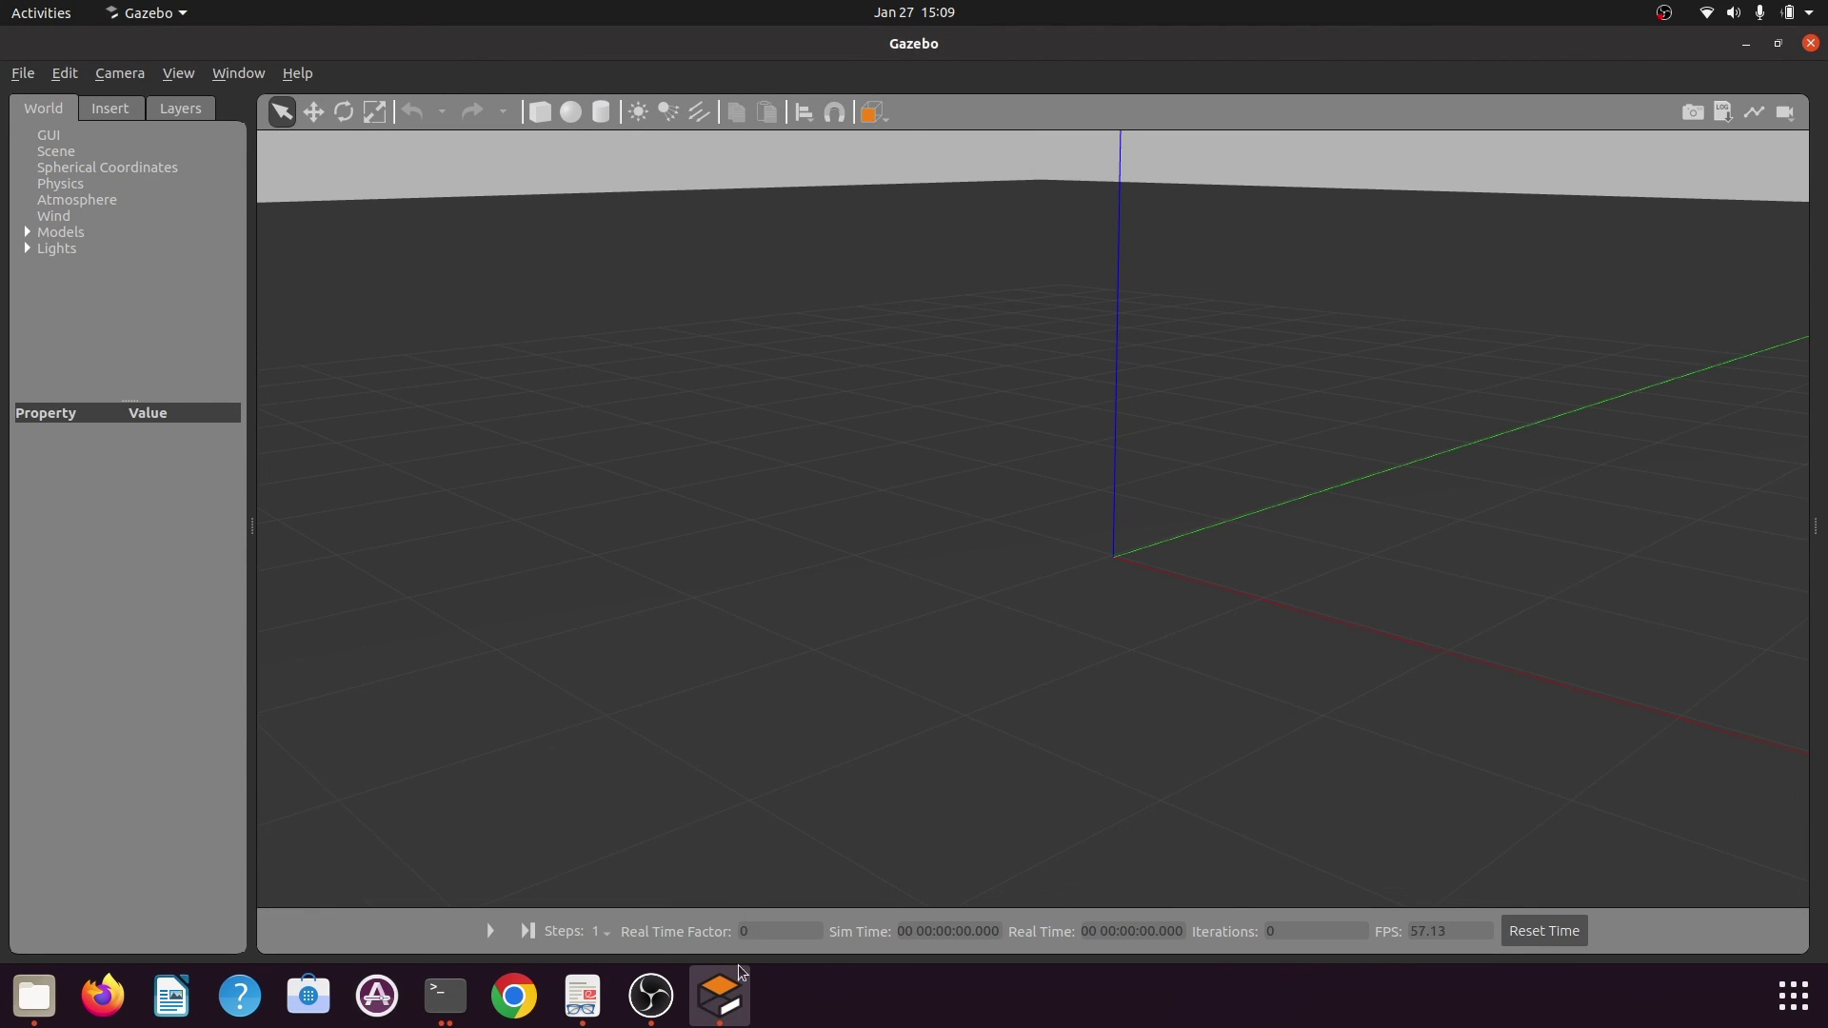
left_click(444, 996)
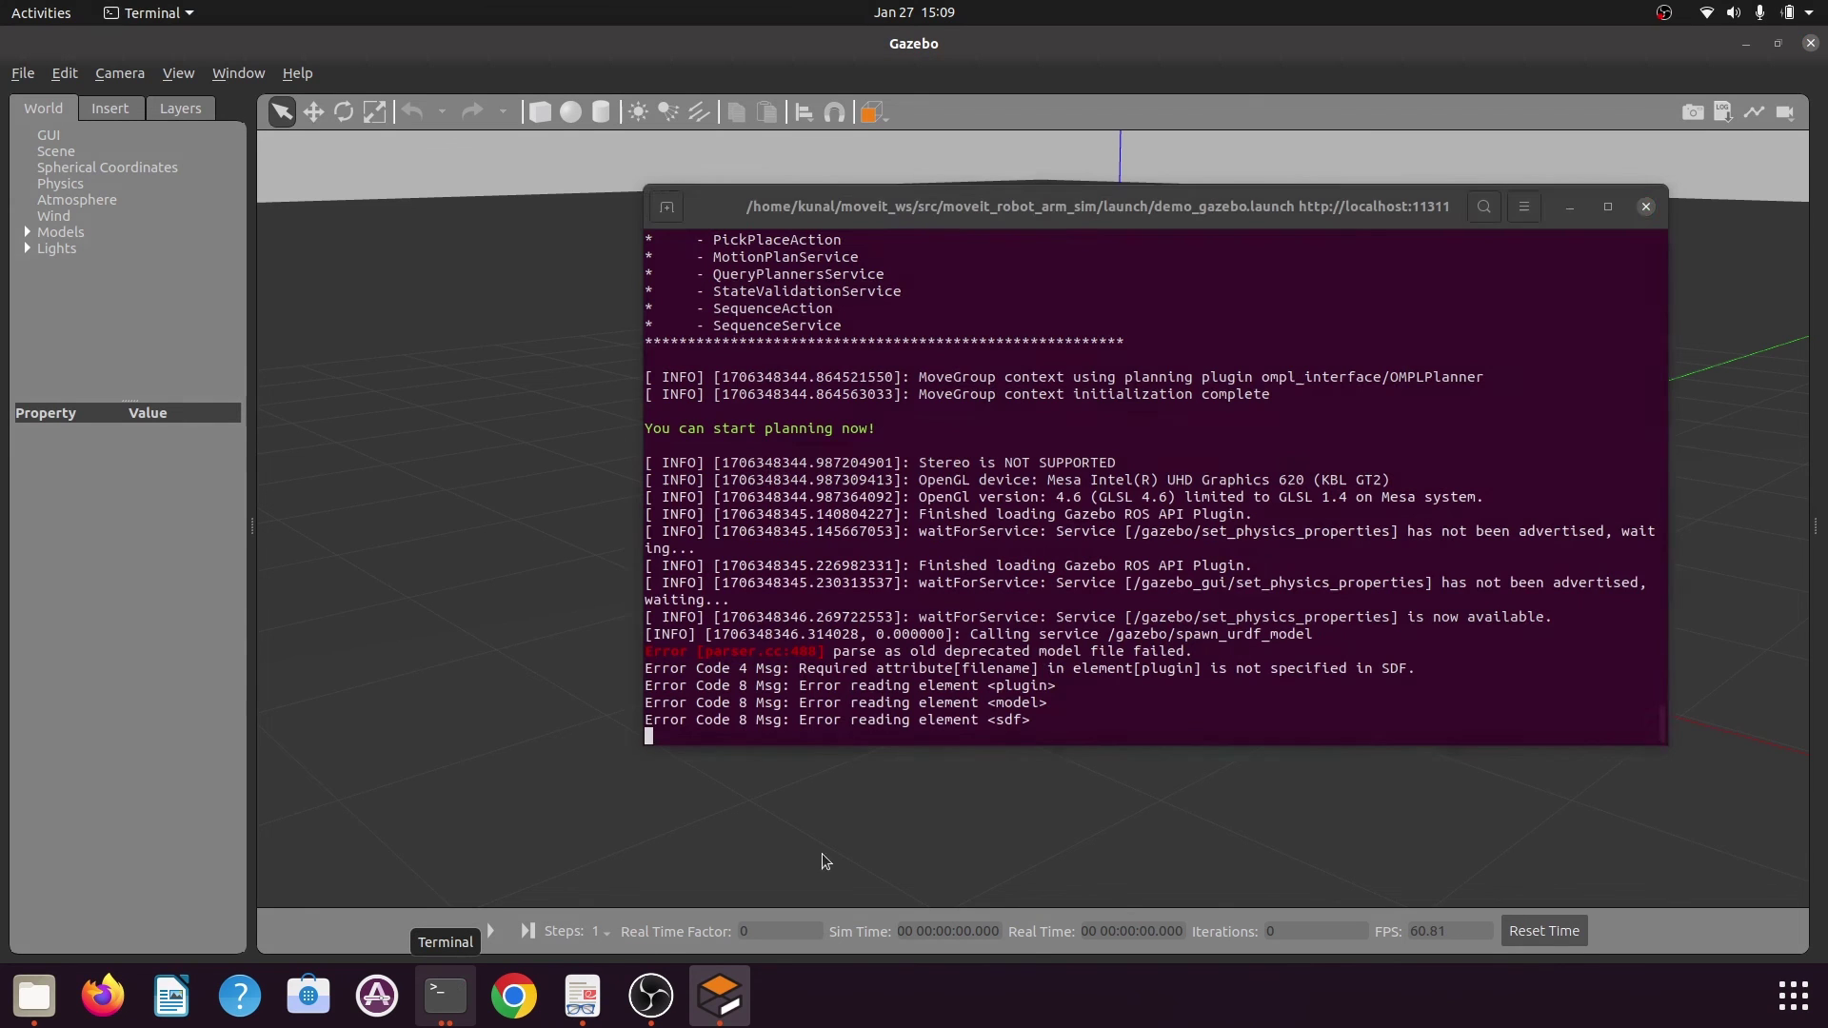